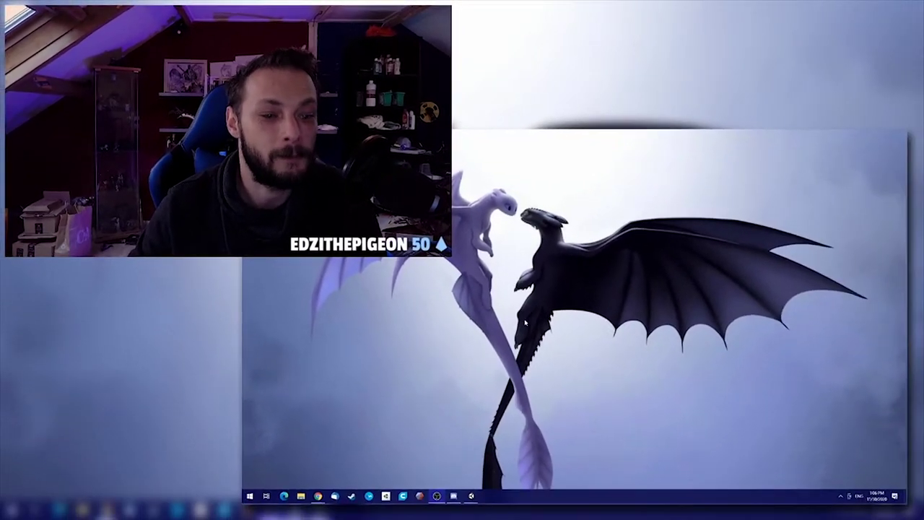
Switch to the Unity project, widen the Scene view and look around the inside of the house
{"action": "left_click", "coordinate": [471, 497]}
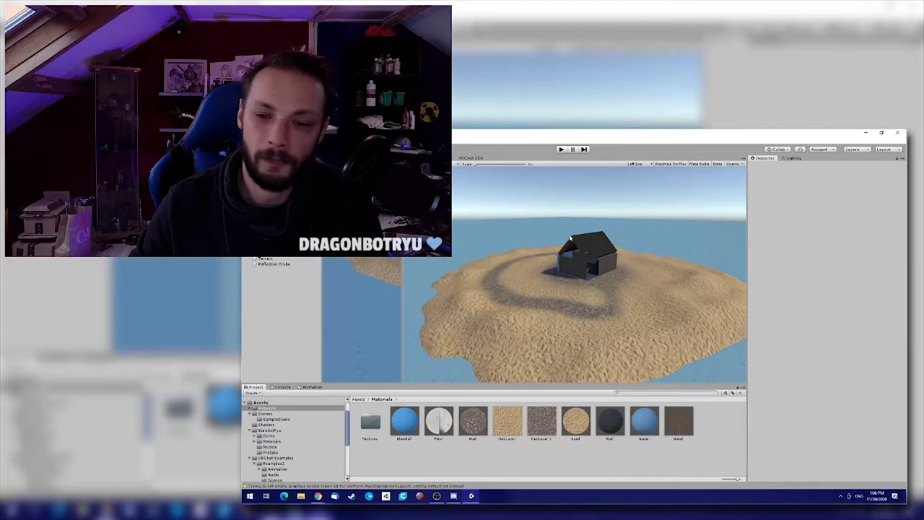
{"action": "left_click_drag", "start_coordinate": [403, 278], "coordinate": [651, 278]}
{"action": "left_click_drag", "start_coordinate": [504, 277], "coordinate": [522, 233], "text": "alt"}
{"action": "key", "text": "w"}
{"action": "right_click_drag", "start_coordinate": [522, 234], "coordinate": [546, 254]}
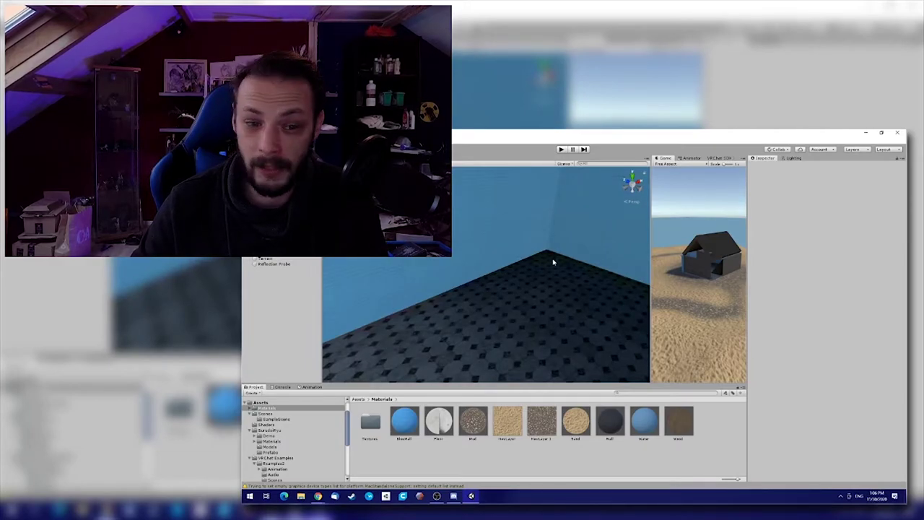
{"action": "right_click_drag", "start_coordinate": [522, 292], "coordinate": [340, 270]}
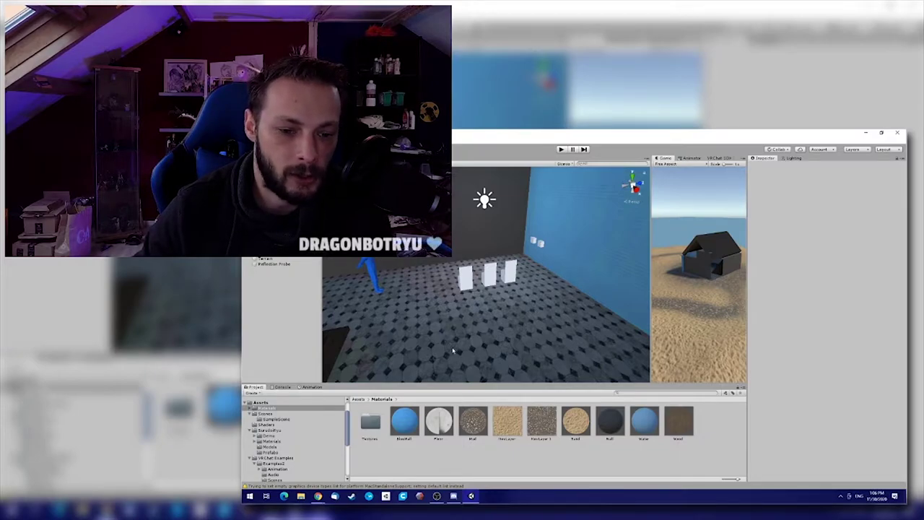
Switch to the Sketchfab page in Chrome and search the 3D models for "sofa"
{"action": "mouse_move", "coordinate": [318, 499]}
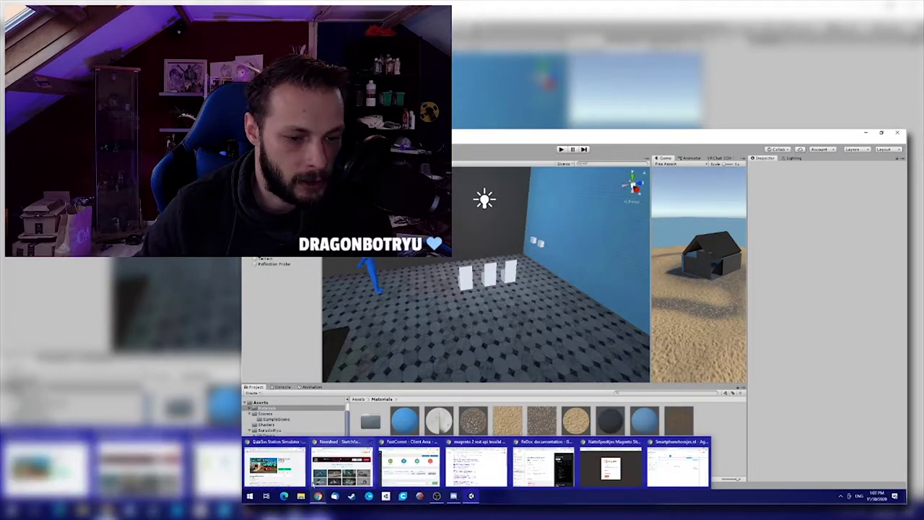
{"action": "left_click", "coordinate": [345, 465]}
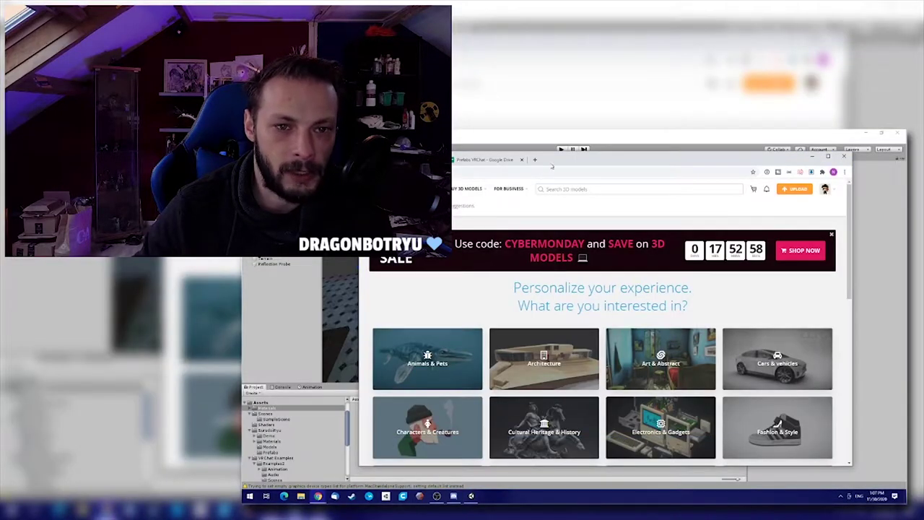
{"action": "mouse_move", "coordinate": [443, 186]}
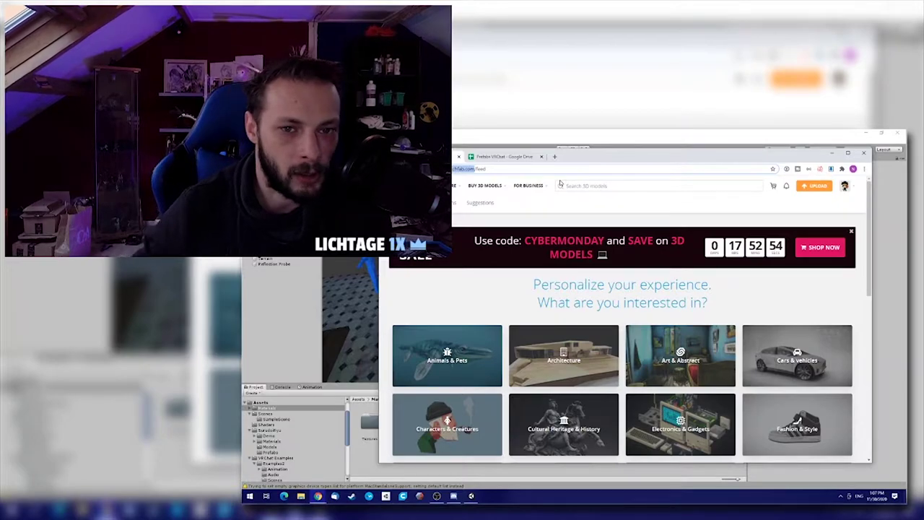
{"action": "left_click", "coordinate": [587, 185]}
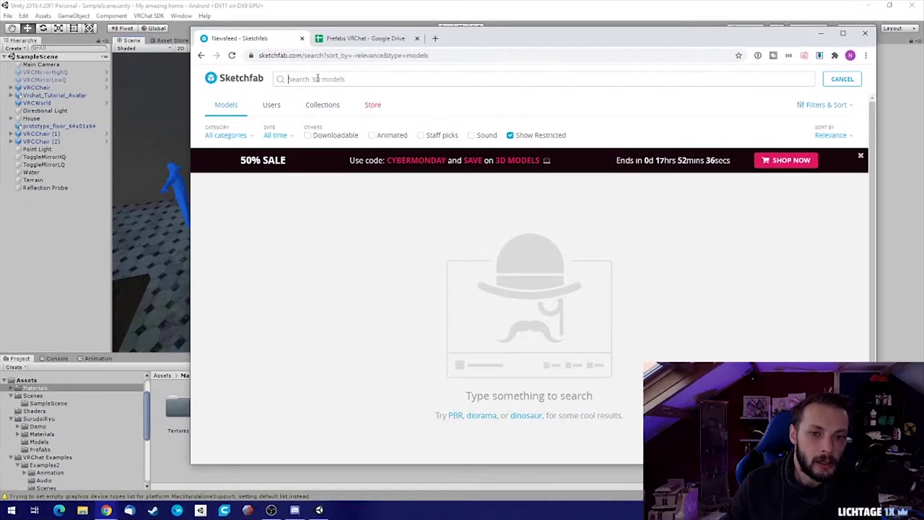
{"action": "mouse_move", "coordinate": [470, 38]}
{"action": "left_mouse_down"}
{"action": "mouse_move", "coordinate": [912, 101]}
{"action": "mouse_move", "coordinate": [823, 74]}
{"action": "mouse_move", "coordinate": [479, 52]}
{"action": "mouse_move", "coordinate": [542, 115]}
{"action": "mouse_move", "coordinate": [506, 301]}
{"action": "mouse_move", "coordinate": [495, 295]}
{"action": "left_mouse_up"}
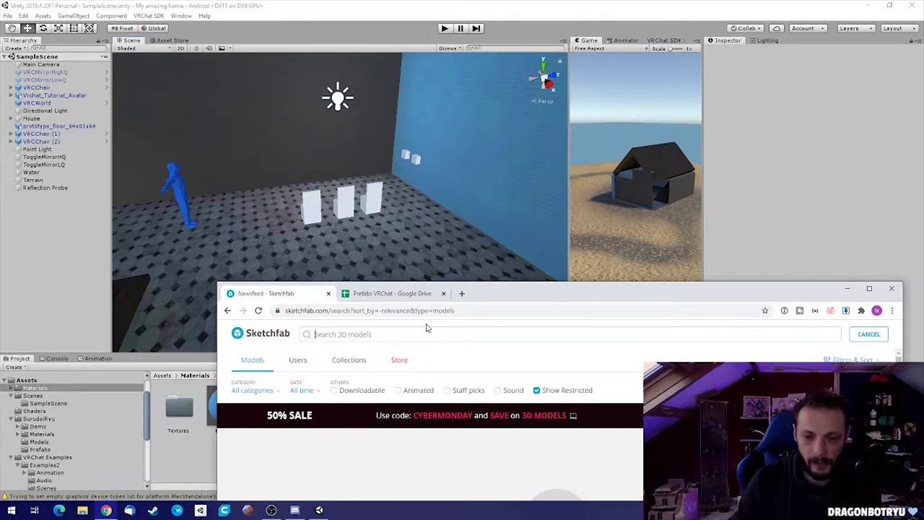
{"action": "left_click_drag", "start_coordinate": [538, 296], "coordinate": [505, 49]}
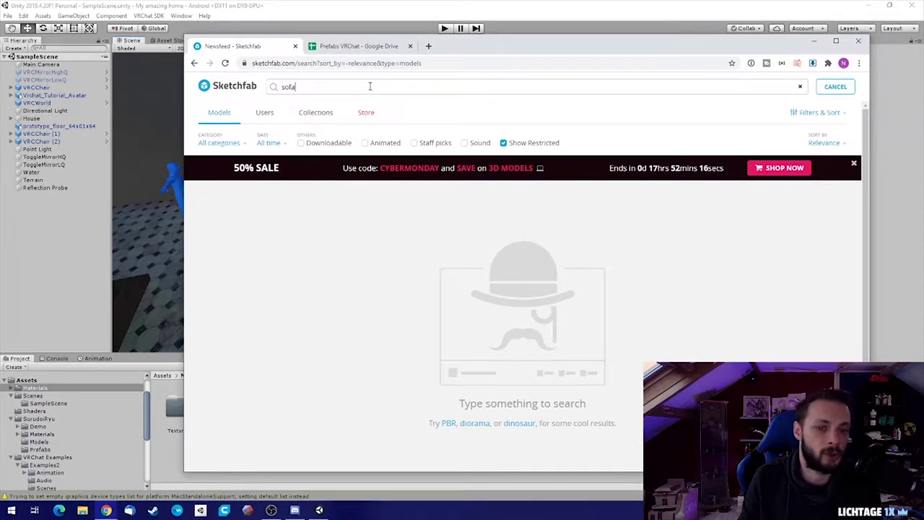
{"action": "key", "text": "Return"}
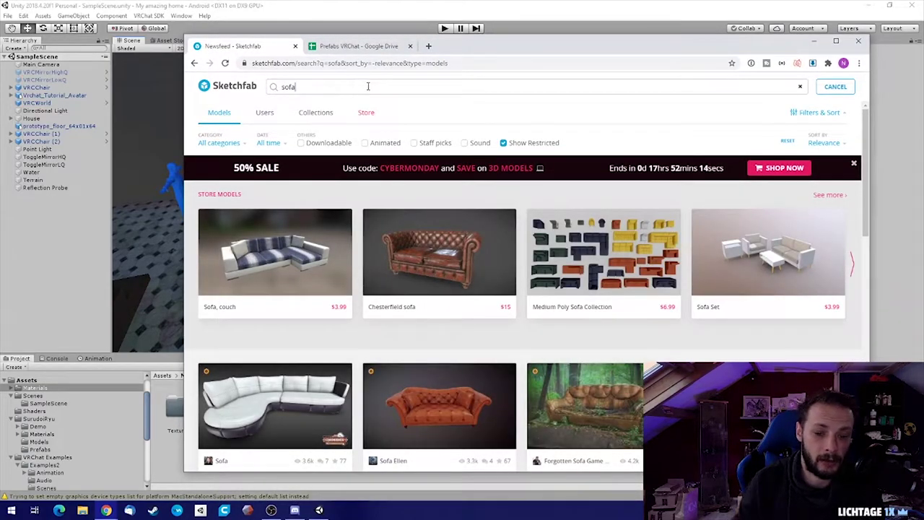
Look over the sofa results and restrict them to downloadable models
{"action": "scroll", "coordinate": [639, 247], "scroll_direction": "down", "scroll_amount": 2}
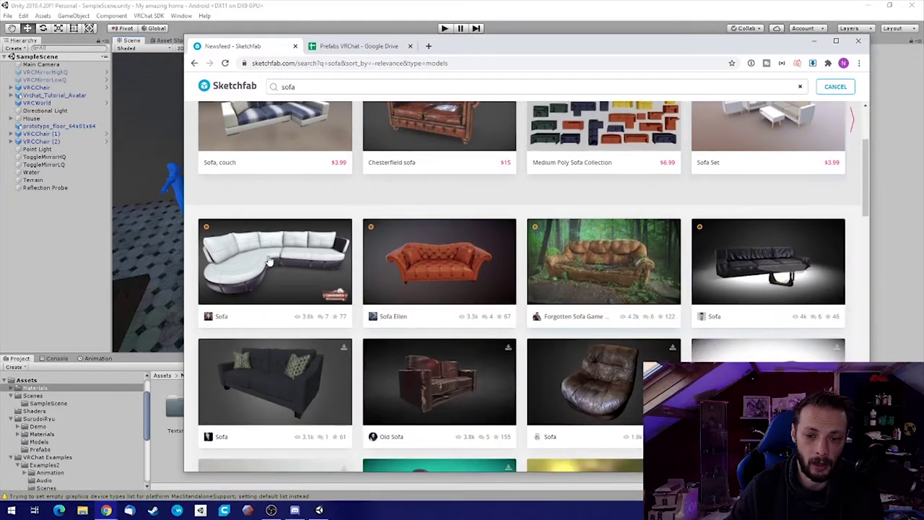
{"action": "scroll", "coordinate": [495, 251], "scroll_direction": "up", "scroll_amount": 2}
{"action": "scroll", "coordinate": [495, 250], "scroll_direction": "down", "scroll_amount": 5}
{"action": "scroll", "coordinate": [329, 336], "scroll_direction": "up", "scroll_amount": 5}
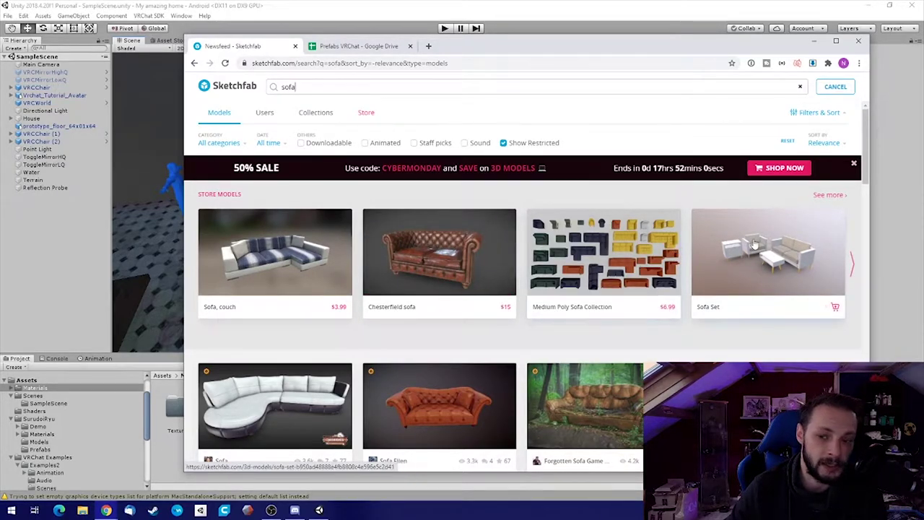
{"action": "left_click_drag", "start_coordinate": [868, 131], "coordinate": [869, 113]}
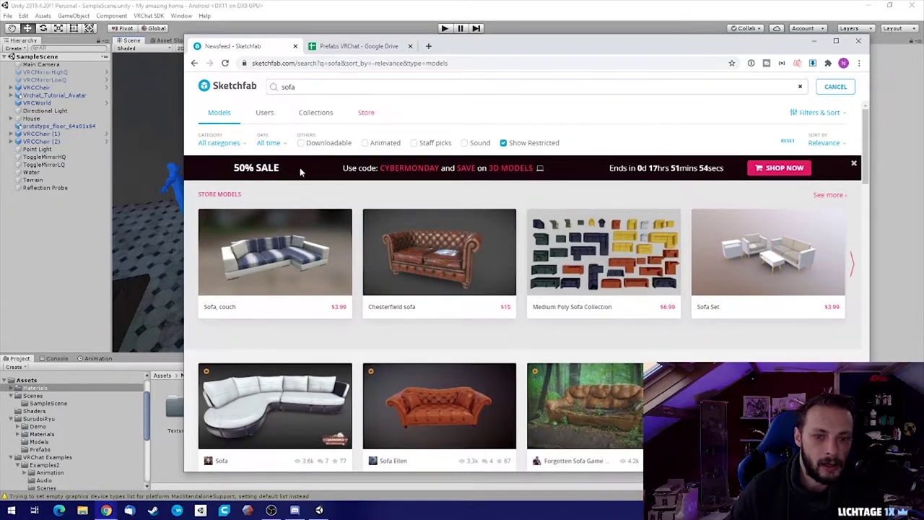
{"action": "left_click", "coordinate": [304, 143]}
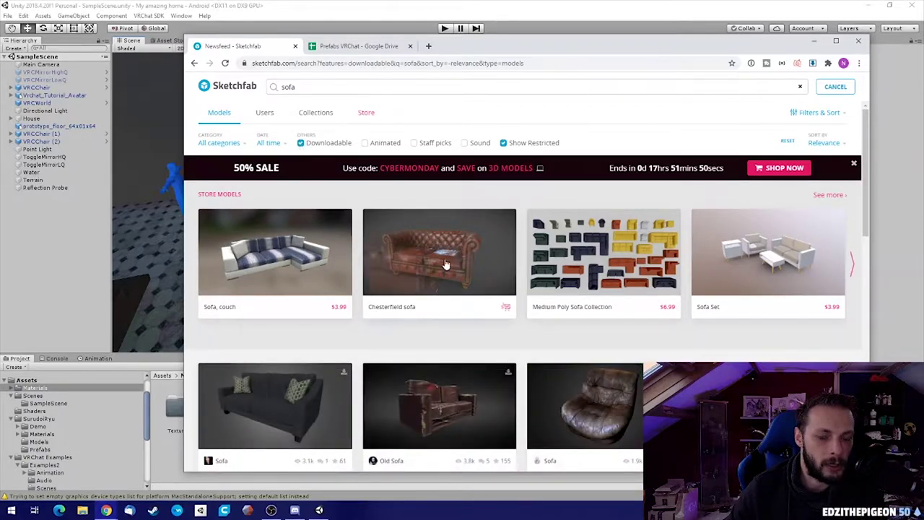
Browse the downloadable sofas and open the dark grey two-seat Sofa with patterned cushions
{"action": "scroll", "coordinate": [499, 249], "scroll_direction": "down", "scroll_amount": 2}
{"action": "scroll", "coordinate": [580, 257], "scroll_direction": "down", "scroll_amount": 2}
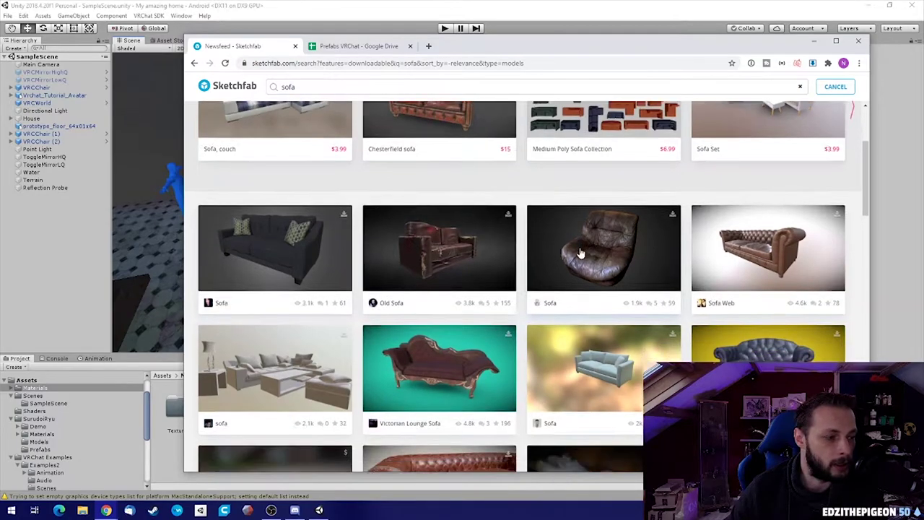
{"action": "scroll", "coordinate": [580, 256], "scroll_direction": "up", "scroll_amount": 2}
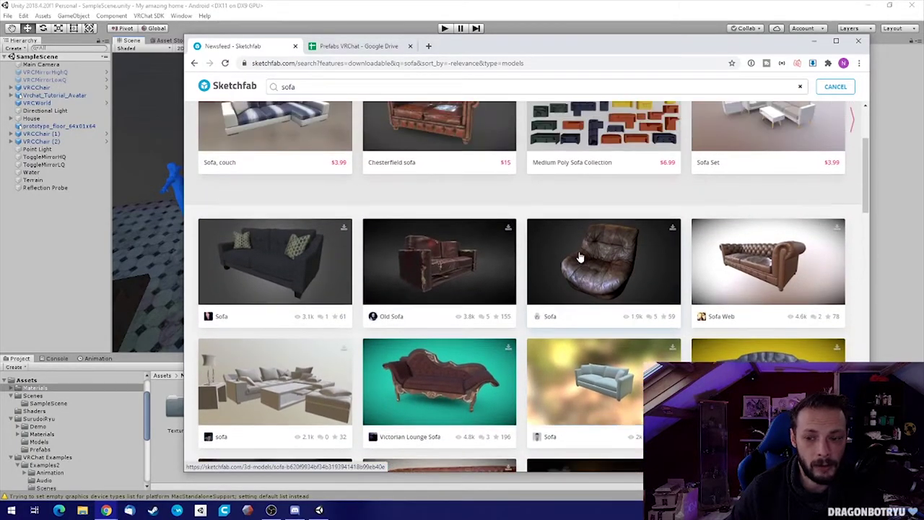
{"action": "scroll", "coordinate": [607, 257], "scroll_direction": "down", "scroll_amount": 6}
{"action": "scroll", "coordinate": [623, 256], "scroll_direction": "down", "scroll_amount": 15}
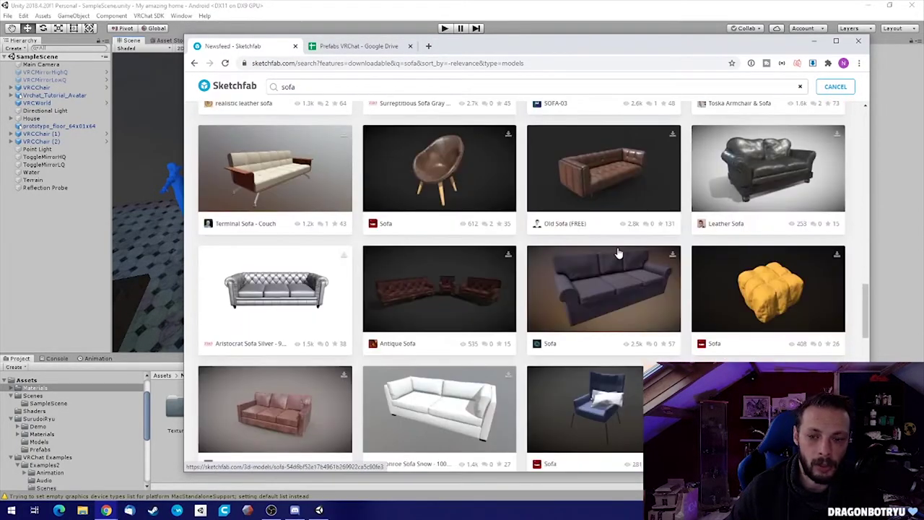
{"action": "scroll", "coordinate": [619, 253], "scroll_direction": "down", "scroll_amount": 20}
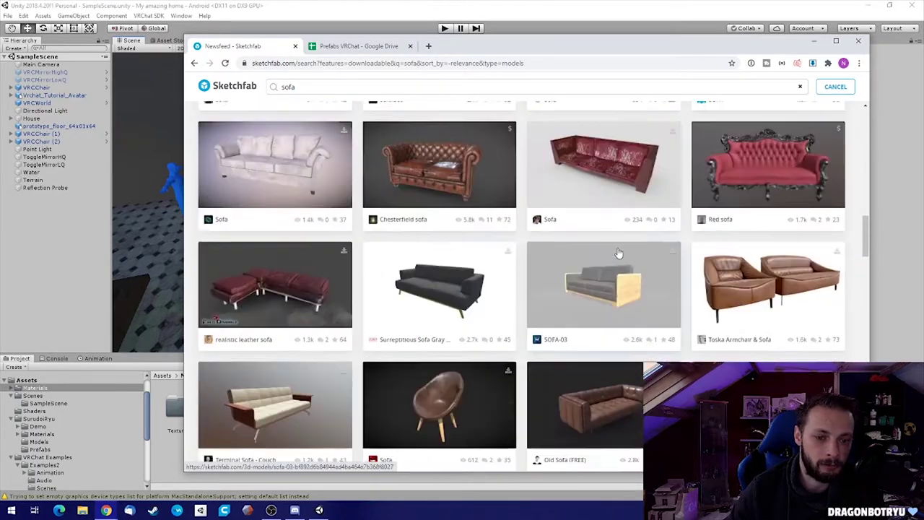
{"action": "scroll", "coordinate": [619, 253], "scroll_direction": "up", "scroll_amount": 1}
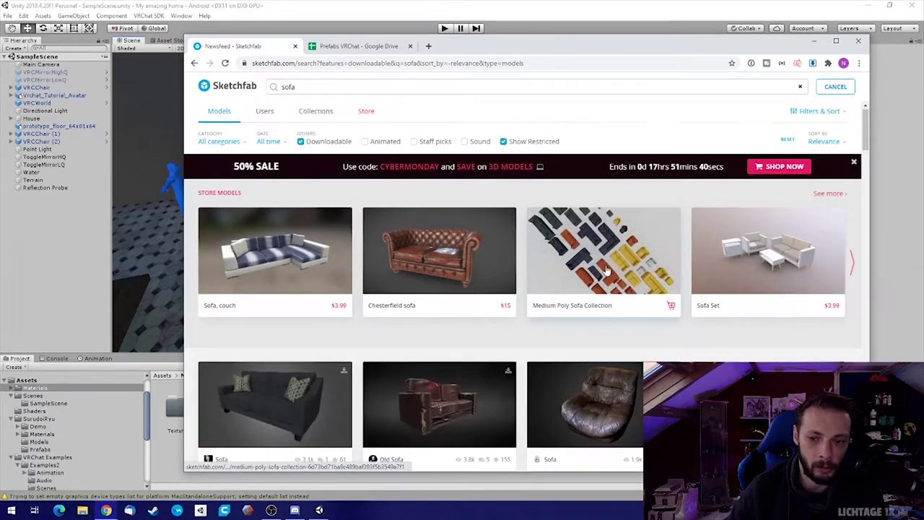
{"action": "scroll", "coordinate": [590, 248], "scroll_direction": "down", "scroll_amount": 4}
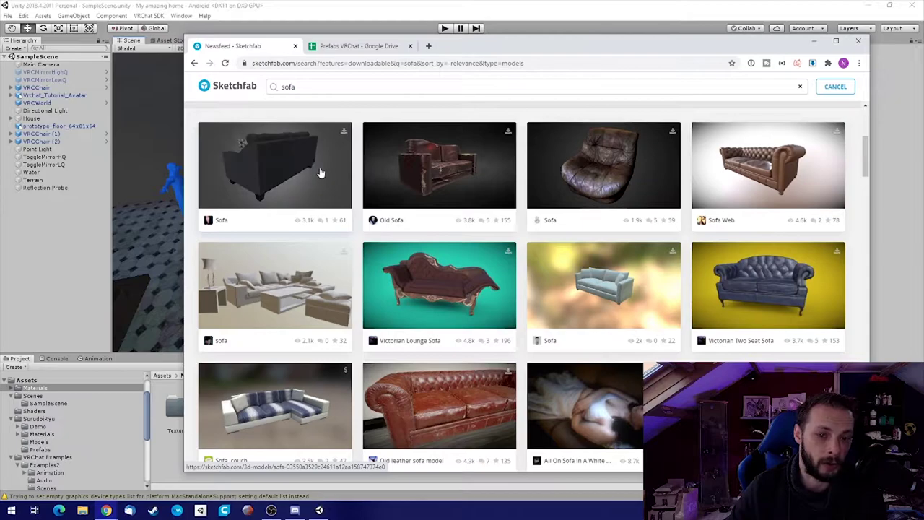
{"action": "left_click", "coordinate": [260, 172]}
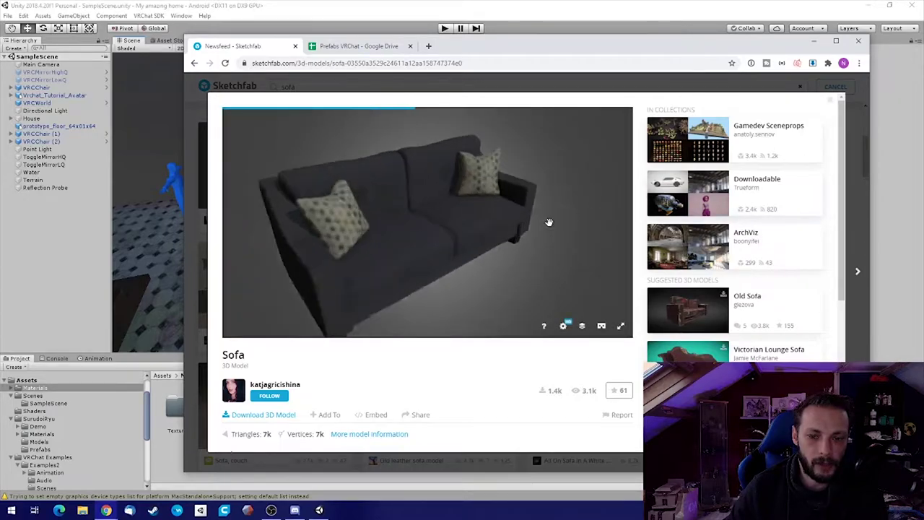
Inspect the sofa in the 3D preview and review its description and license details
{"action": "mouse_move", "coordinate": [546, 253]}
{"action": "left_mouse_down"}
{"action": "mouse_move", "coordinate": [419, 217]}
{"action": "mouse_move", "coordinate": [417, 190]}
{"action": "mouse_move", "coordinate": [503, 239]}
{"action": "mouse_move", "coordinate": [368, 200]}
{"action": "mouse_move", "coordinate": [472, 219]}
{"action": "mouse_move", "coordinate": [415, 219]}
{"action": "mouse_move", "coordinate": [479, 209]}
{"action": "mouse_move", "coordinate": [429, 241]}
{"action": "mouse_move", "coordinate": [378, 199]}
{"action": "mouse_move", "coordinate": [510, 215]}
{"action": "mouse_move", "coordinate": [470, 202]}
{"action": "mouse_move", "coordinate": [342, 213]}
{"action": "mouse_move", "coordinate": [452, 219]}
{"action": "mouse_move", "coordinate": [434, 208]}
{"action": "mouse_move", "coordinate": [398, 233]}
{"action": "mouse_move", "coordinate": [524, 229]}
{"action": "mouse_move", "coordinate": [435, 213]}
{"action": "left_mouse_up"}
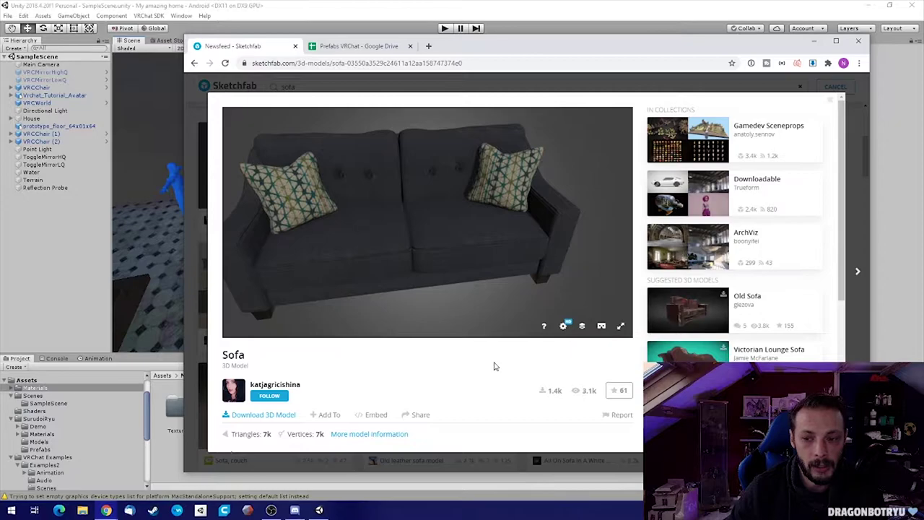
{"action": "scroll", "coordinate": [496, 367], "scroll_direction": "down", "scroll_amount": 2}
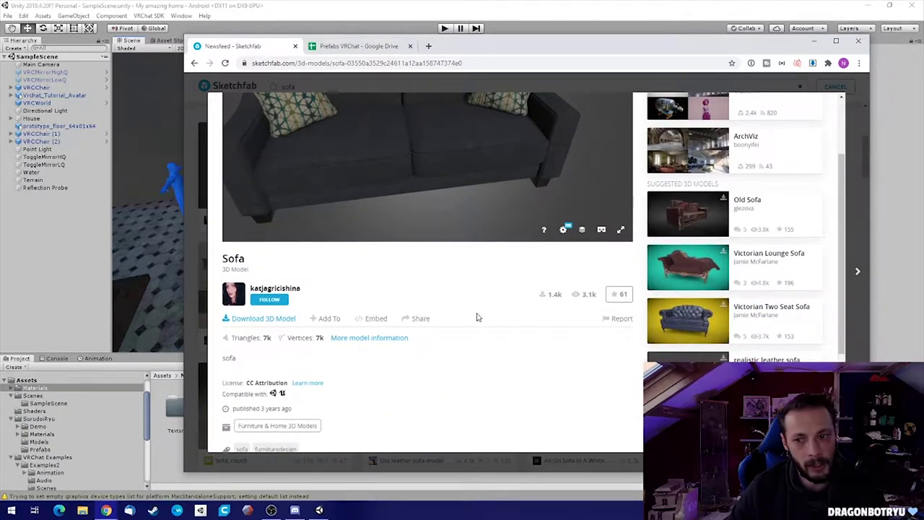
{"action": "scroll", "coordinate": [442, 295], "scroll_direction": "down", "scroll_amount": 2}
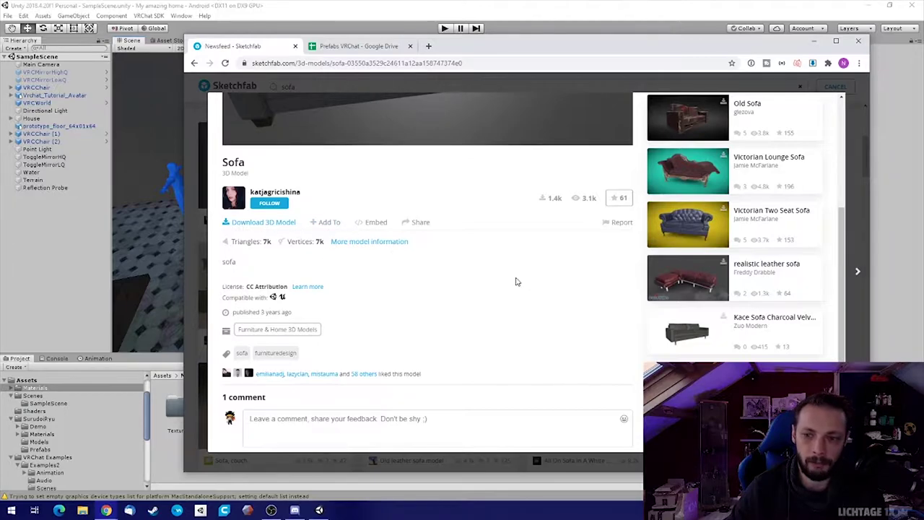
{"action": "scroll", "coordinate": [296, 302], "scroll_direction": "up", "scroll_amount": 1}
{"action": "scroll", "coordinate": [434, 325], "scroll_direction": "up", "scroll_amount": 3}
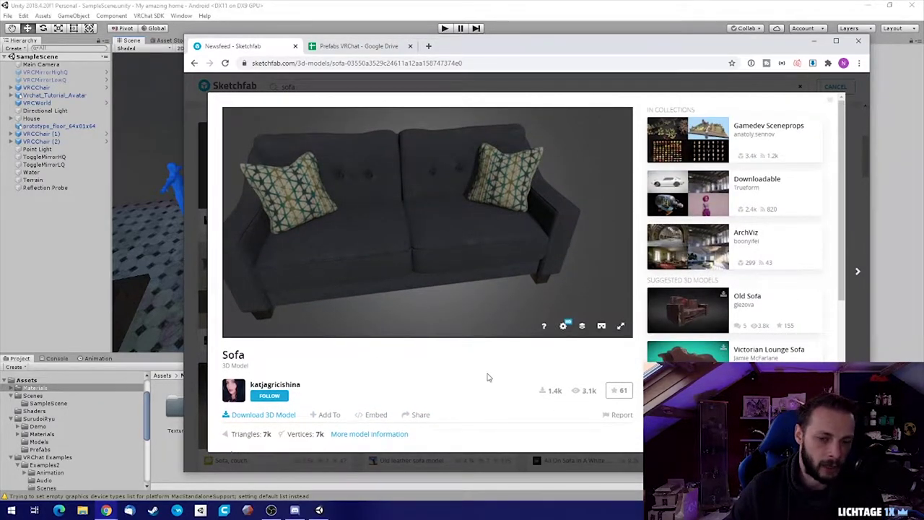
Check the sofa model's triangle and vertex counts against its 3D preview
{"action": "scroll", "coordinate": [461, 367], "scroll_direction": "down", "scroll_amount": 2}
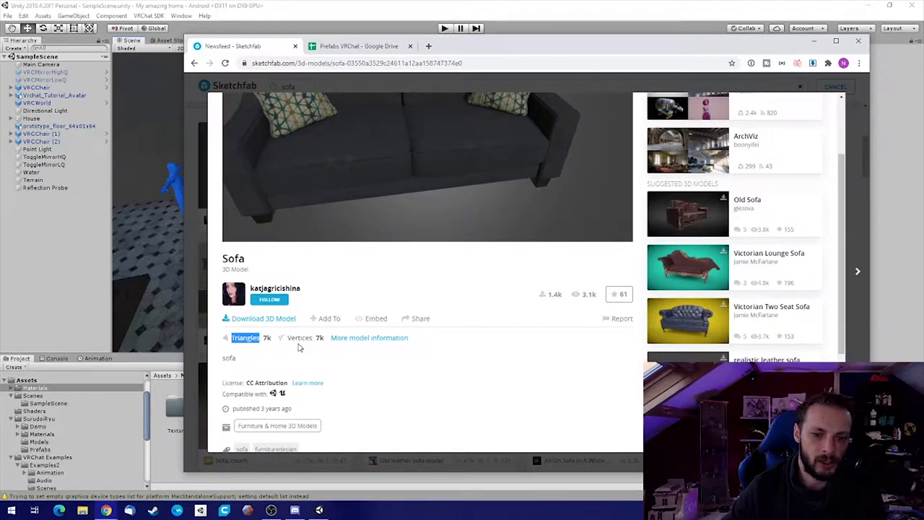
{"action": "left_click_drag", "start_coordinate": [291, 338], "coordinate": [326, 338]}
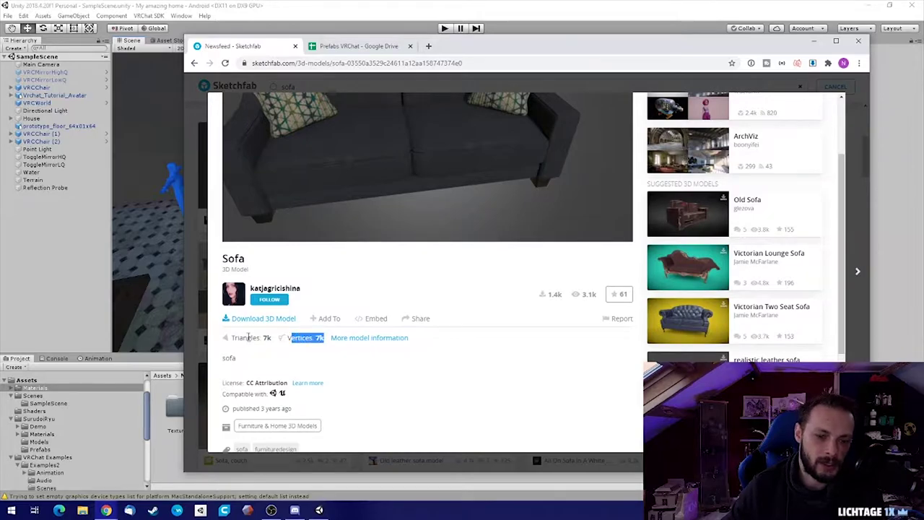
{"action": "left_click_drag", "start_coordinate": [231, 337], "coordinate": [325, 341]}
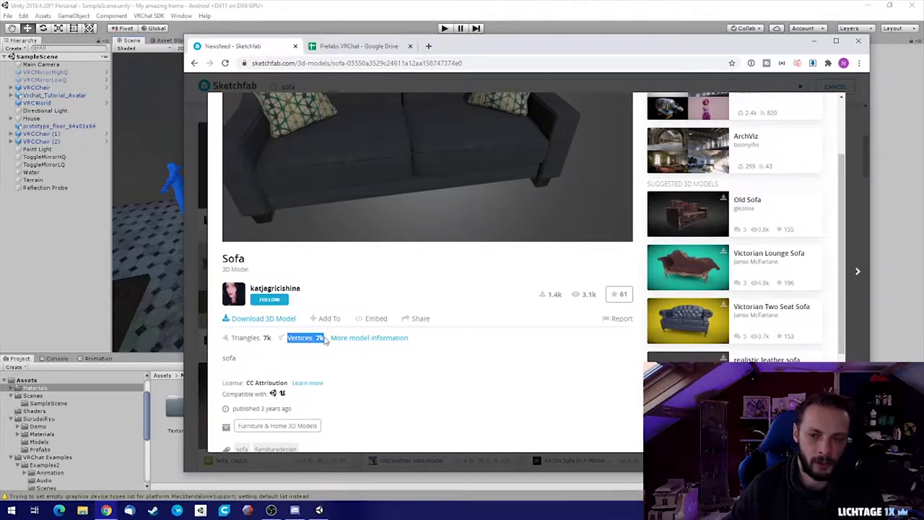
{"action": "left_click", "coordinate": [498, 355]}
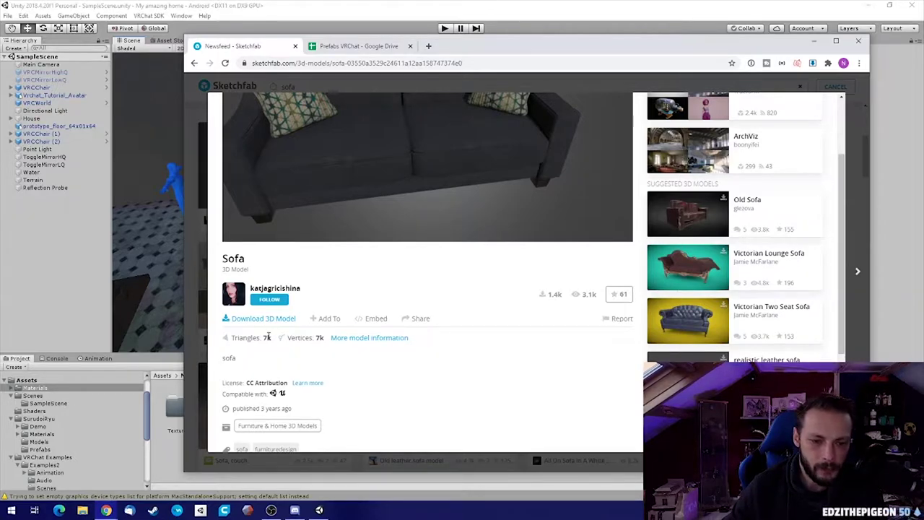
{"action": "scroll", "coordinate": [479, 218], "scroll_direction": "up", "scroll_amount": 2}
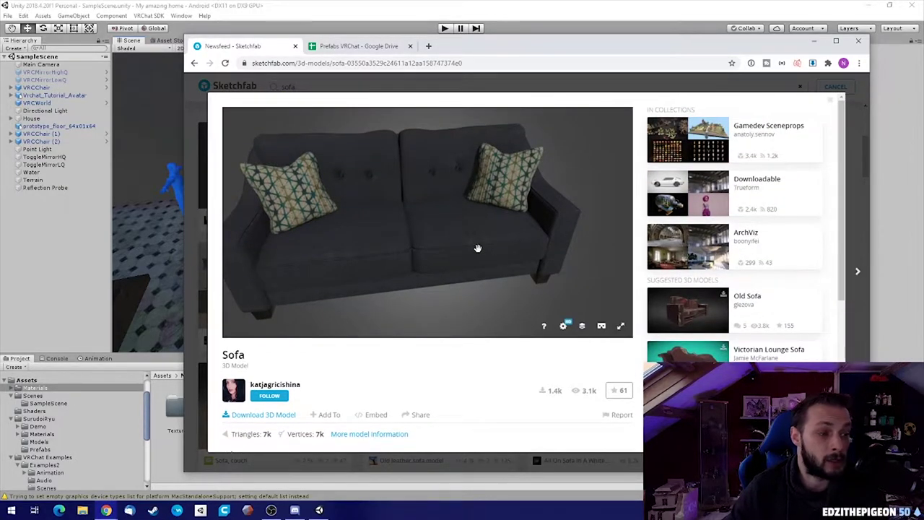
{"action": "scroll", "coordinate": [477, 383], "scroll_direction": "down", "scroll_amount": 1}
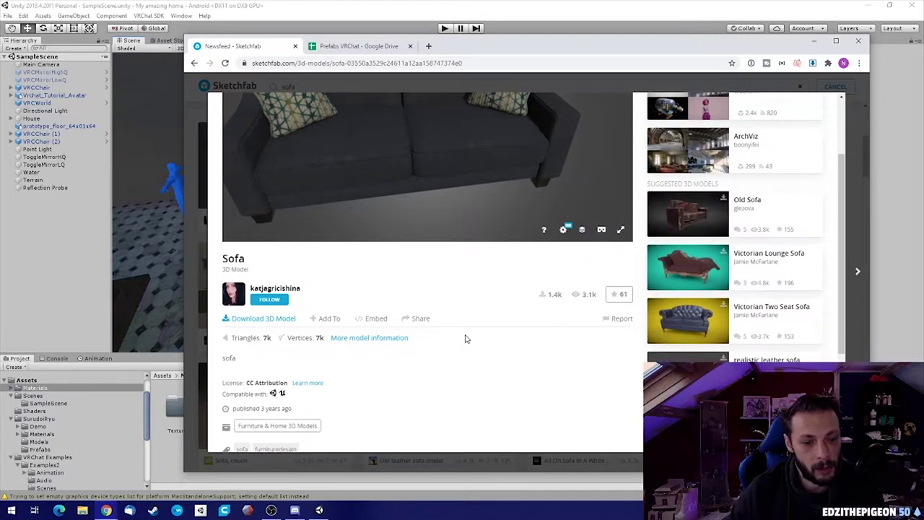
{"action": "scroll", "coordinate": [470, 338], "scroll_direction": "down", "scroll_amount": 2}
{"action": "scroll", "coordinate": [491, 305], "scroll_direction": "up", "scroll_amount": 1}
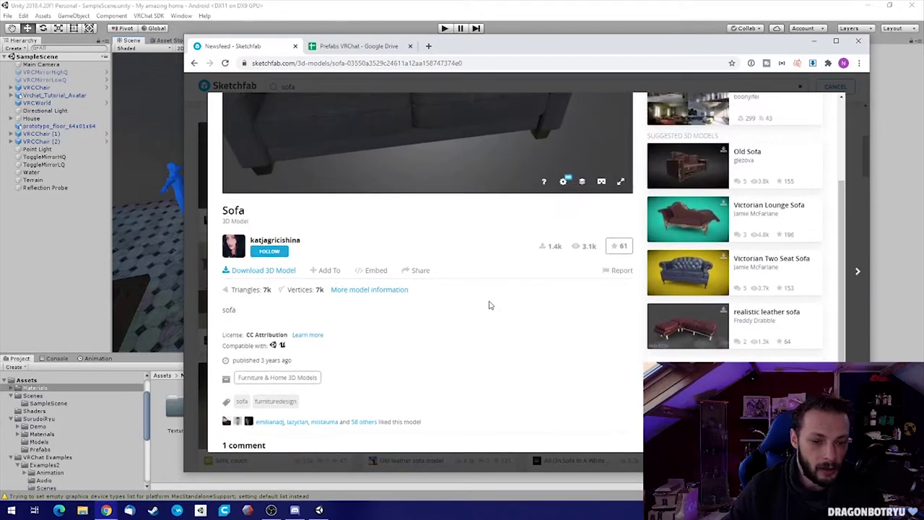
{"action": "scroll", "coordinate": [489, 306], "scroll_direction": "up", "scroll_amount": 1}
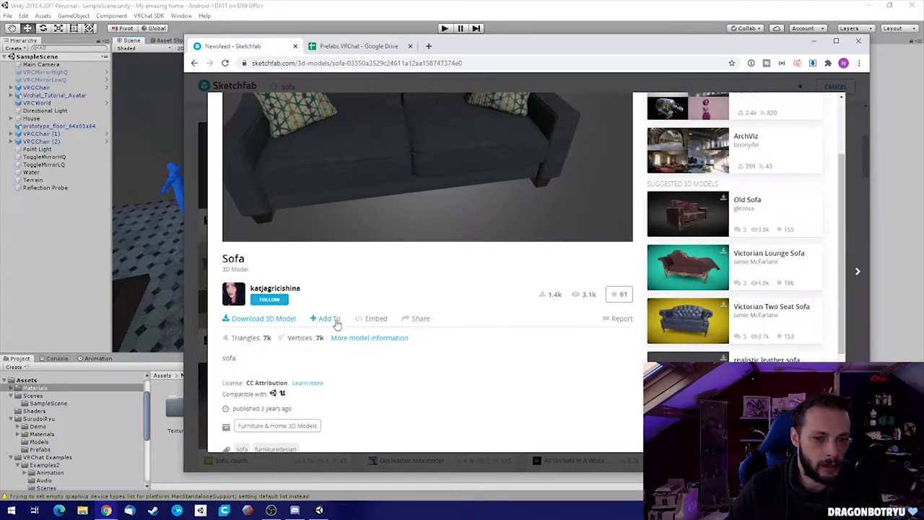
Download the Sofa model in its original obj format
{"action": "left_click", "coordinate": [254, 321]}
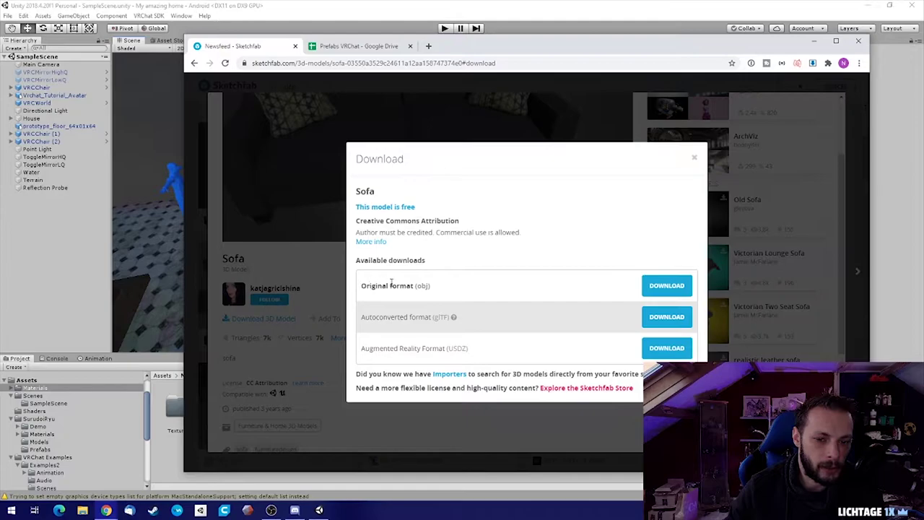
{"action": "left_click_drag", "start_coordinate": [362, 285], "coordinate": [432, 287]}
{"action": "left_click", "coordinate": [469, 293]}
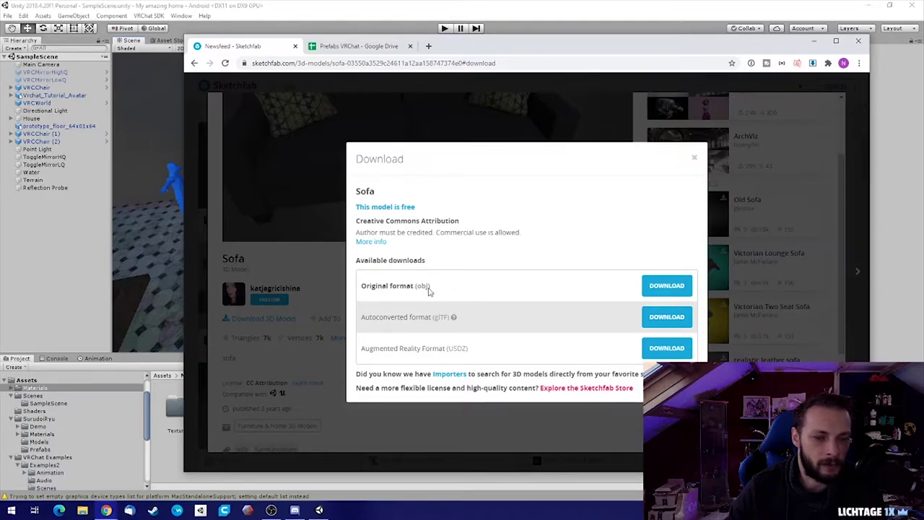
{"action": "double_click", "coordinate": [422, 285]}
{"action": "left_click", "coordinate": [466, 291]}
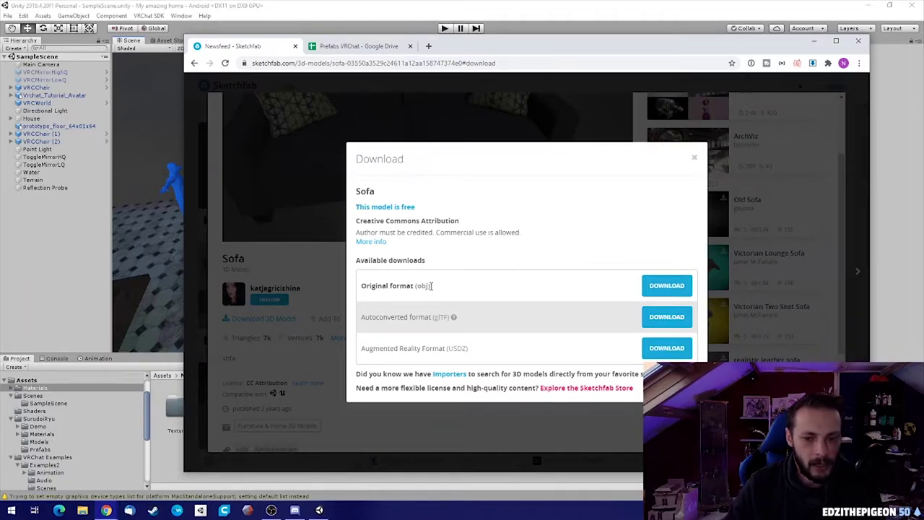
{"action": "left_click_drag", "start_coordinate": [431, 286], "coordinate": [415, 286]}
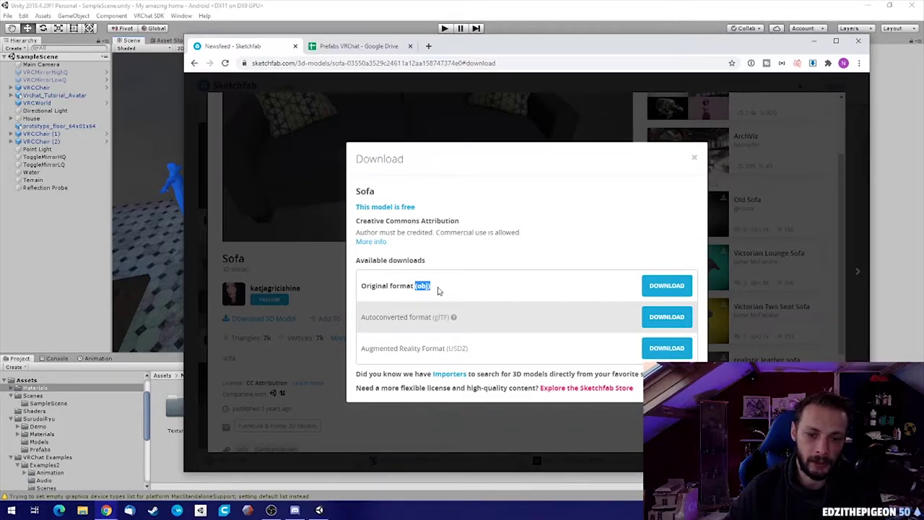
{"action": "left_click", "coordinate": [411, 283]}
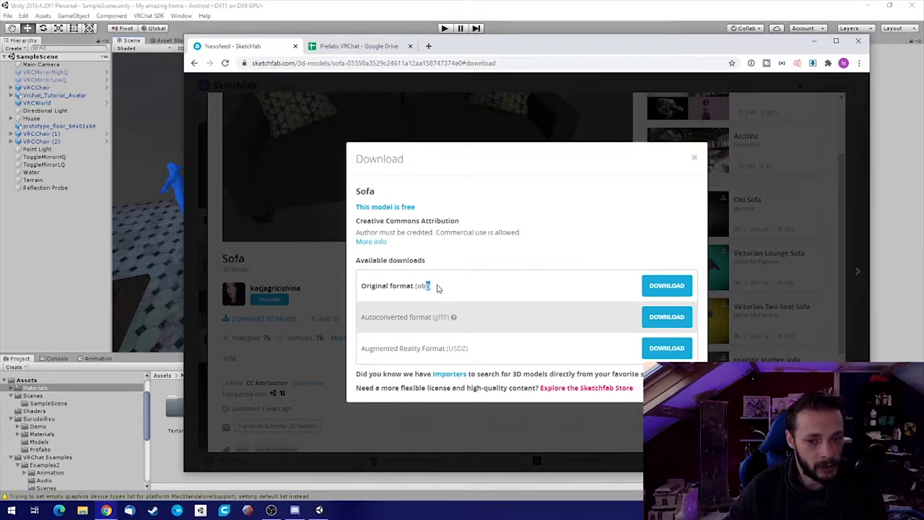
{"action": "left_click", "coordinate": [664, 287]}
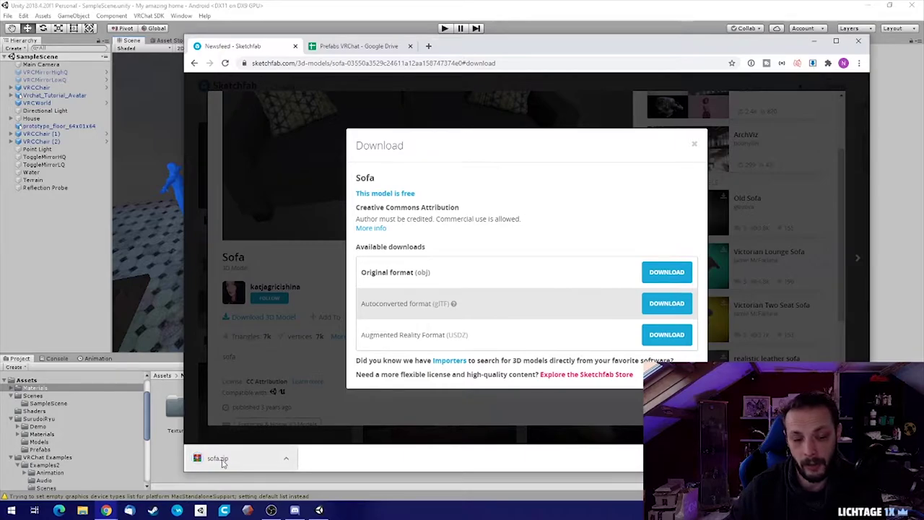
Open the downloaded sofa.zip in WinRAR, dismiss the license notice and bring the archive window into view
{"action": "left_click", "coordinate": [221, 460]}
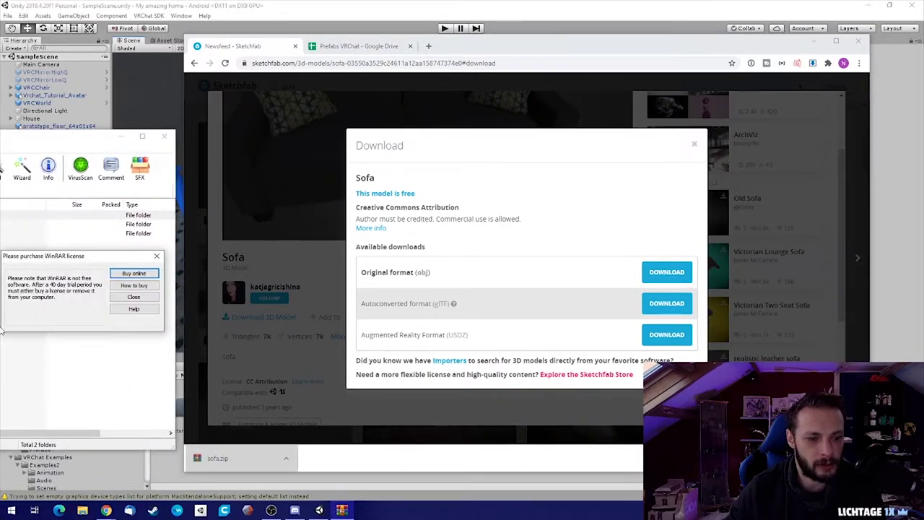
{"action": "left_click", "coordinate": [134, 297]}
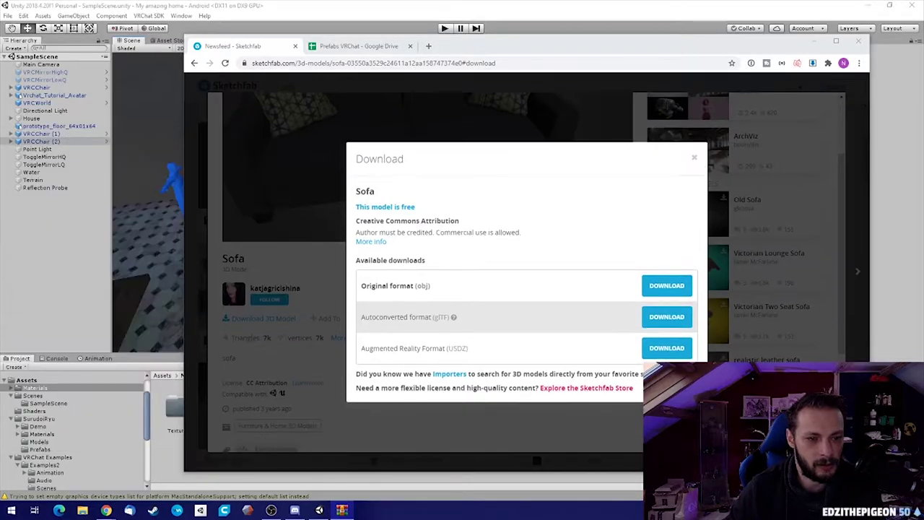
{"action": "left_click_drag", "start_coordinate": [52, 134], "coordinate": [767, 120]}
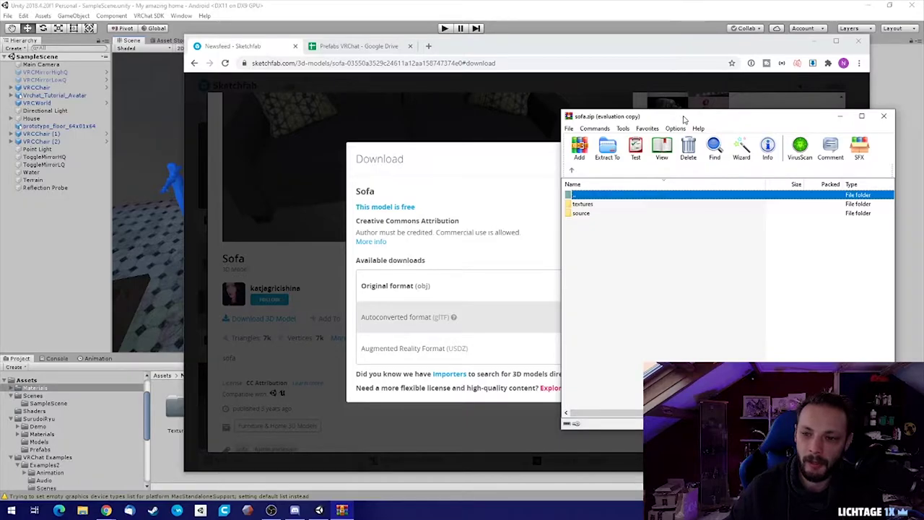
{"action": "left_click_drag", "start_coordinate": [684, 118], "coordinate": [713, 102]}
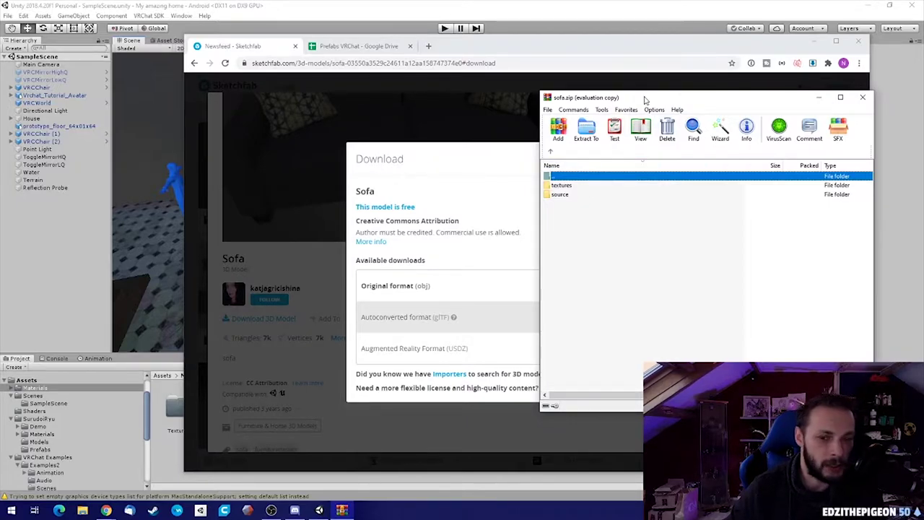
{"action": "left_click_drag", "start_coordinate": [639, 99], "coordinate": [621, 122]}
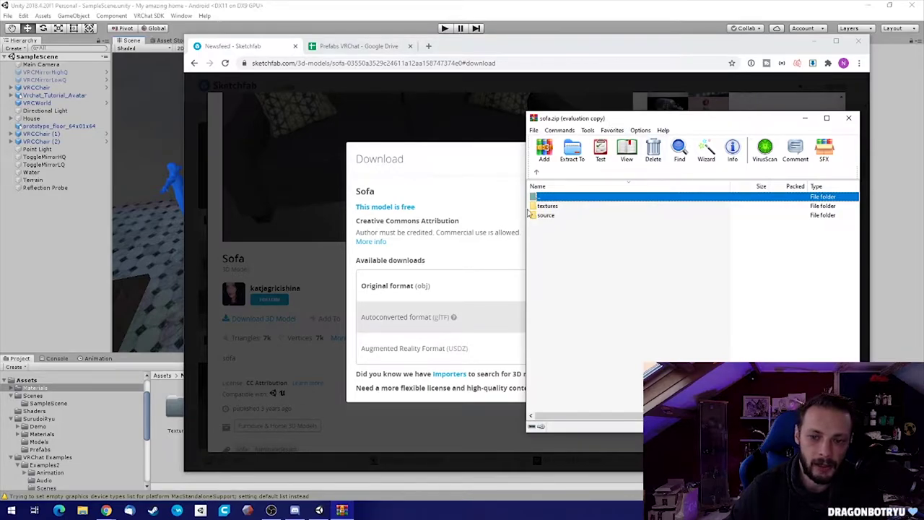
Look through the textures and source folders in sofa.zip
{"action": "left_click", "coordinate": [554, 206]}
{"action": "left_click", "coordinate": [553, 216]}
{"action": "left_click", "coordinate": [554, 208]}
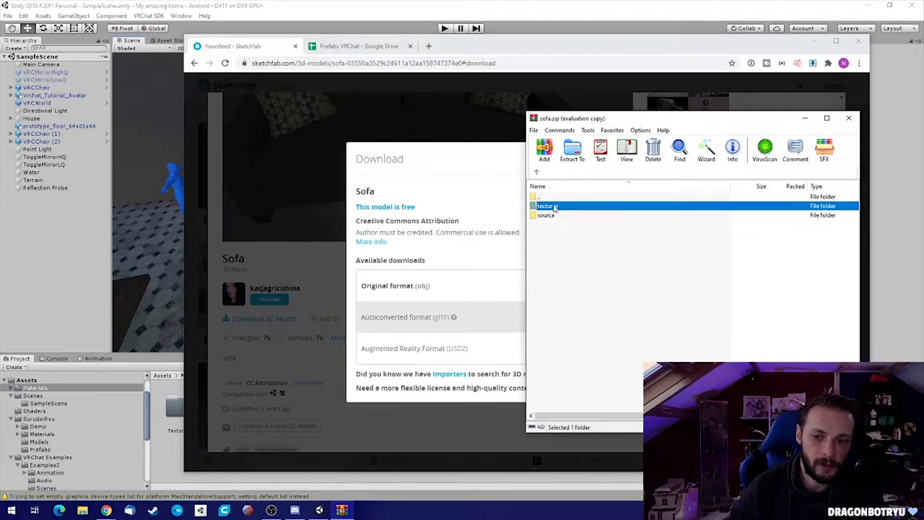
{"action": "left_click", "coordinate": [548, 216]}
{"action": "left_click", "coordinate": [557, 208]}
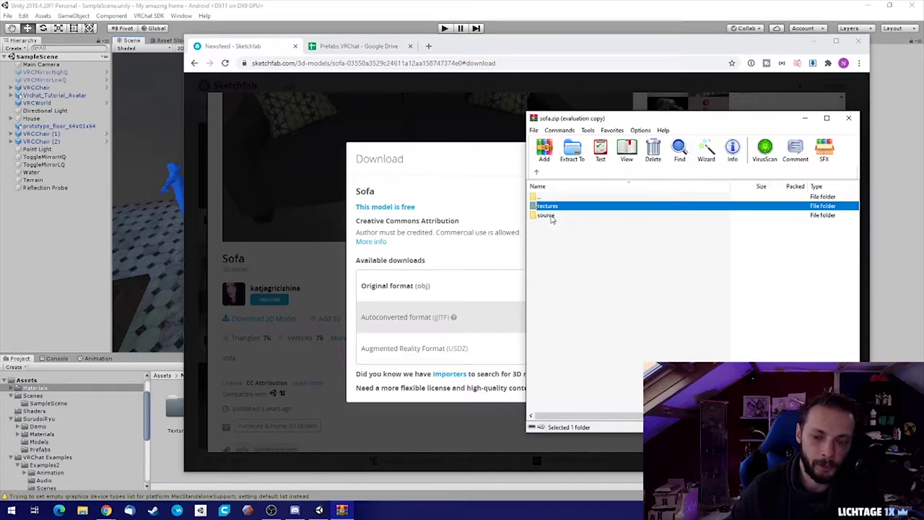
{"action": "double_click", "coordinate": [549, 207]}
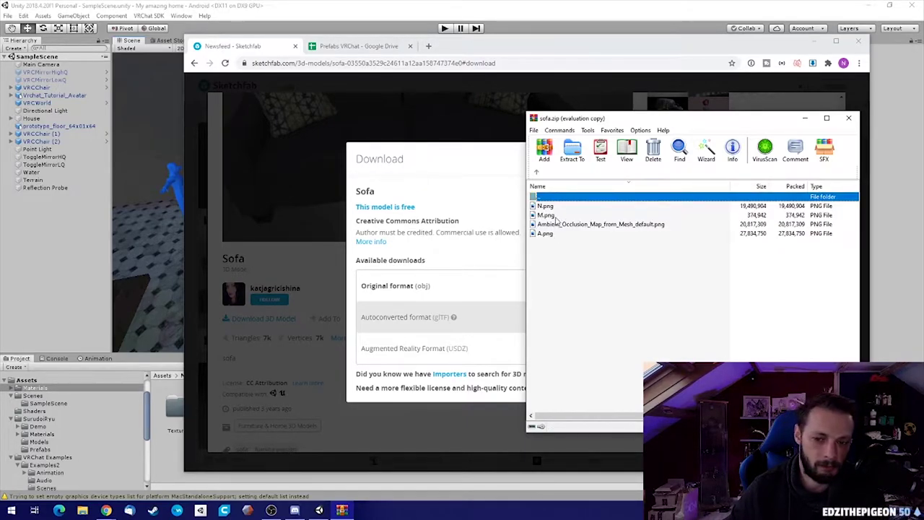
{"action": "double_click", "coordinate": [546, 196]}
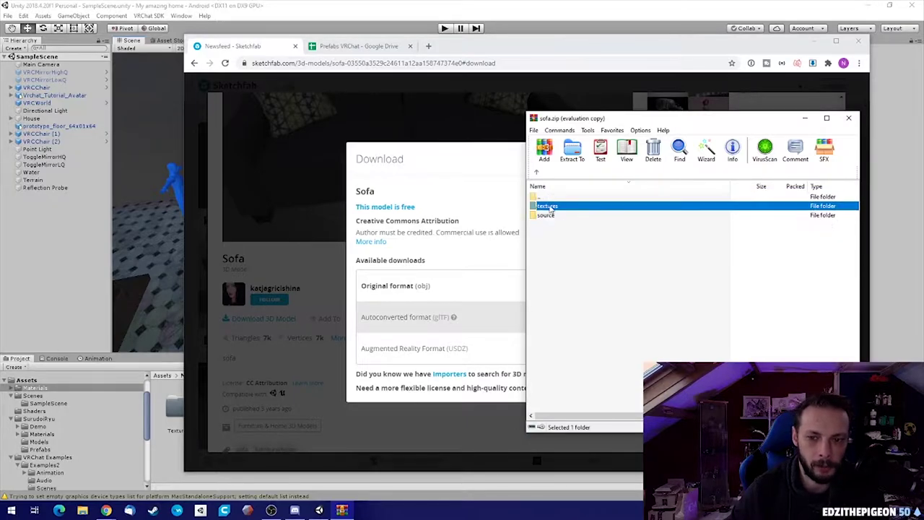
{"action": "double_click", "coordinate": [549, 207]}
{"action": "double_click", "coordinate": [543, 200]}
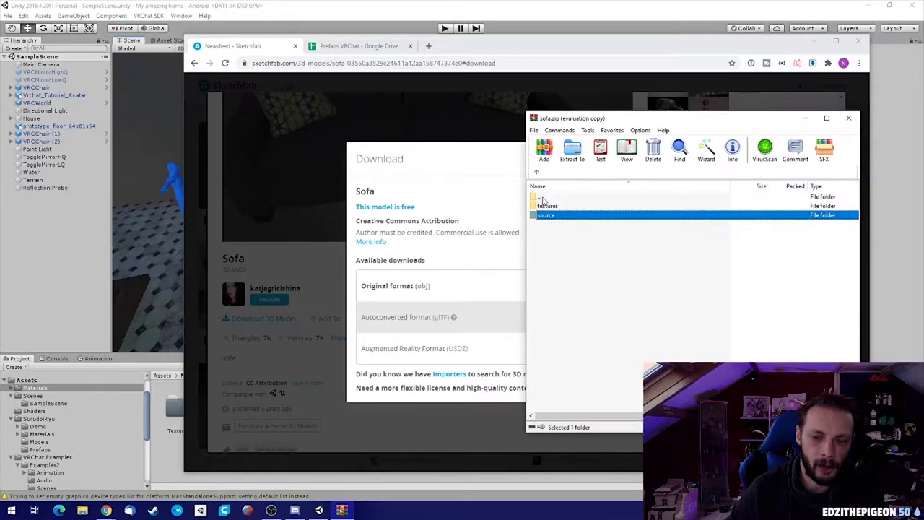
Open ready.zip from the archive's source folder, dismiss the trial notice and bring its window into view
{"action": "double_click", "coordinate": [545, 208]}
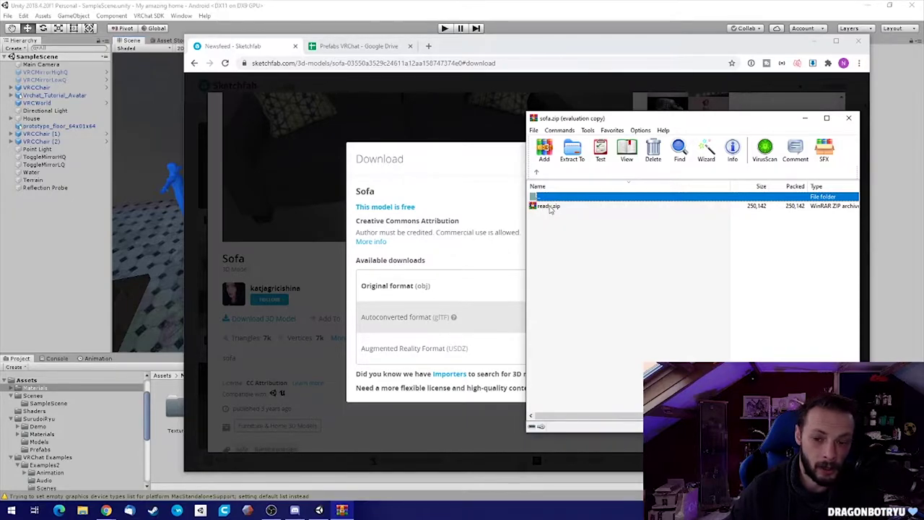
{"action": "double_click", "coordinate": [550, 208]}
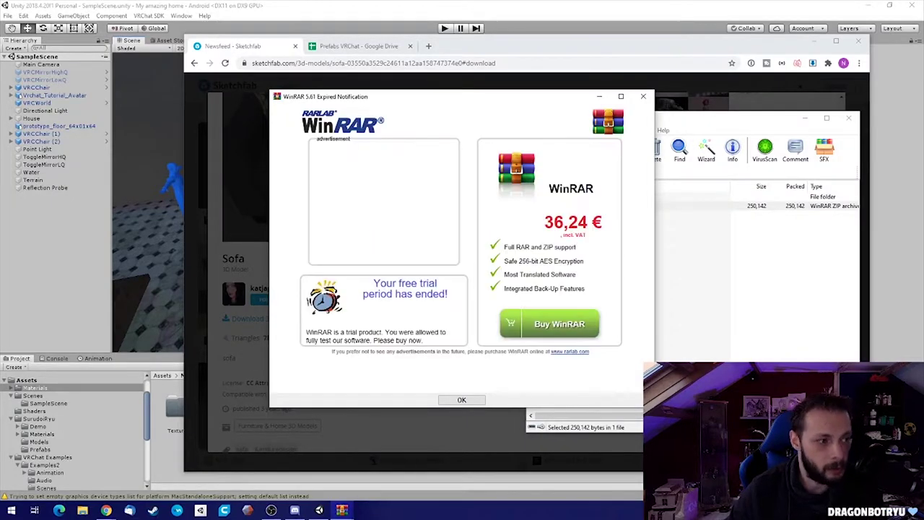
{"action": "left_click", "coordinate": [462, 400]}
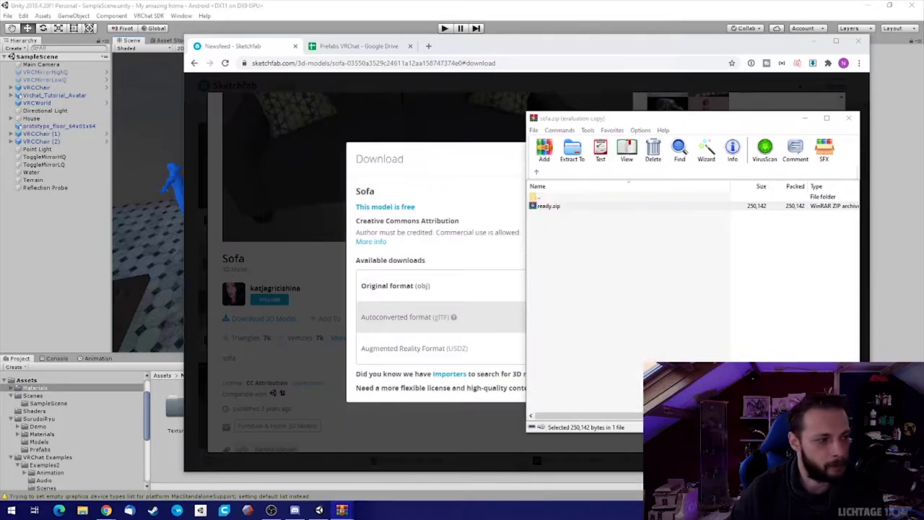
{"action": "left_click_drag", "start_coordinate": [0, 143], "coordinate": [772, 125]}
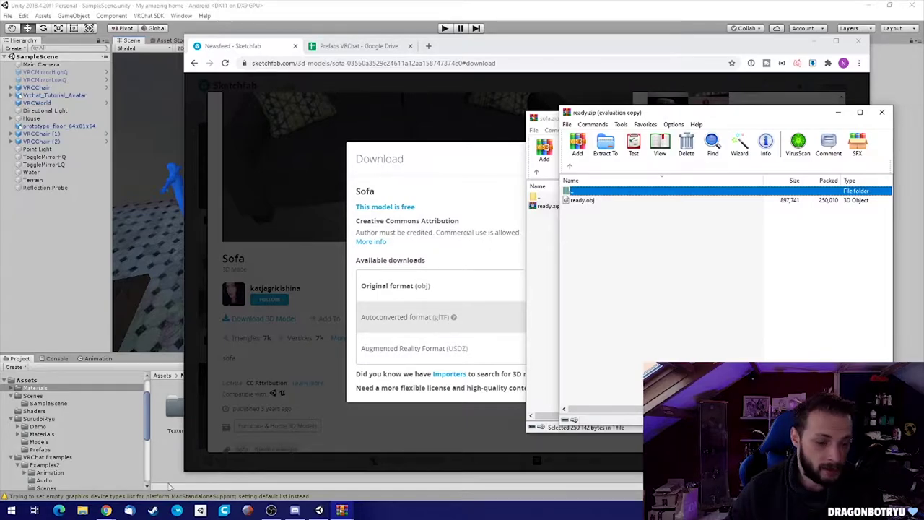
Switch to Unity, collapse the expanded project subfolders and show the root Assets folder
{"action": "left_click_drag", "start_coordinate": [147, 414], "coordinate": [154, 450]}
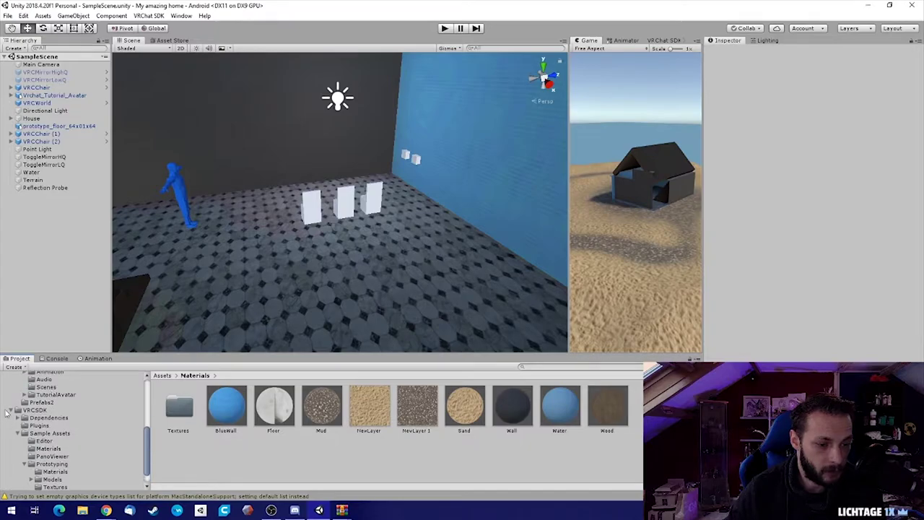
{"action": "left_click", "coordinate": [11, 410]}
{"action": "left_click", "coordinate": [11, 424]}
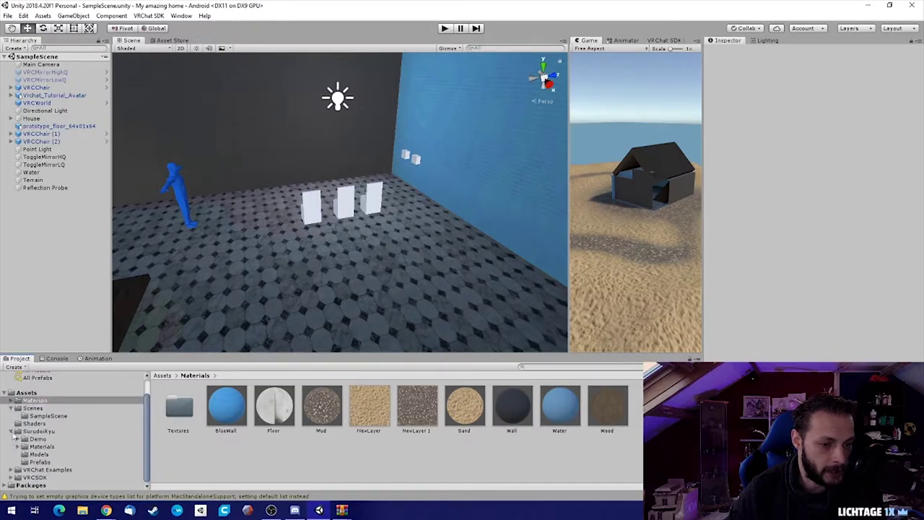
{"action": "left_click", "coordinate": [13, 432]}
{"action": "left_click", "coordinate": [28, 429]}
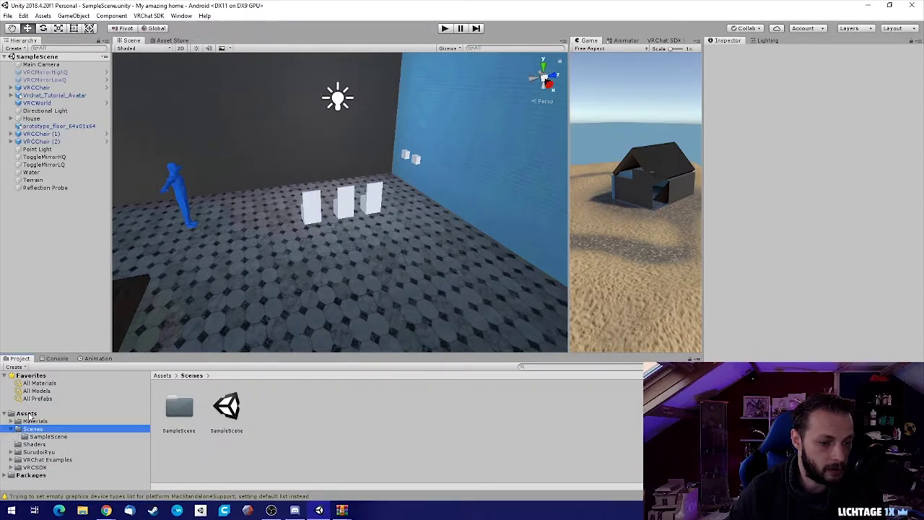
{"action": "left_click", "coordinate": [26, 414]}
{"action": "left_click", "coordinate": [18, 429]}
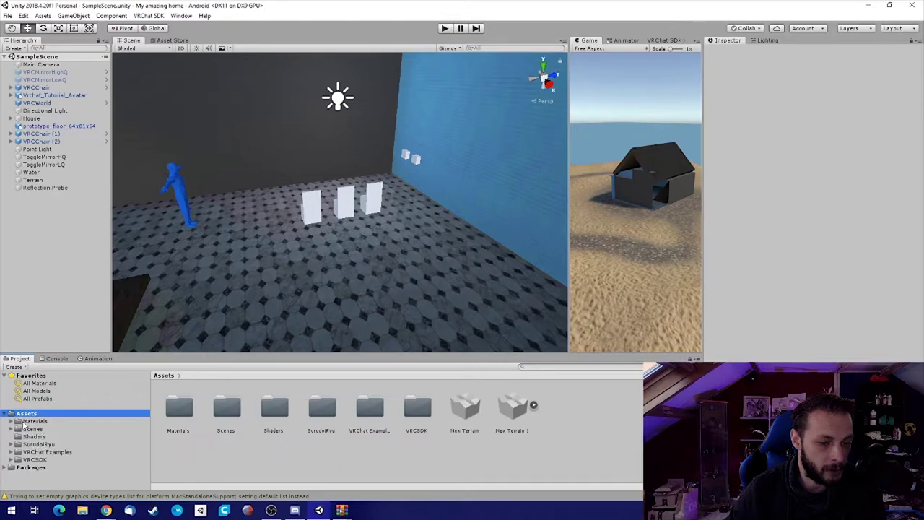
Create a new folder named World in Assets
{"action": "right_click", "coordinate": [575, 448]}
{"action": "mouse_move", "coordinate": [603, 214]}
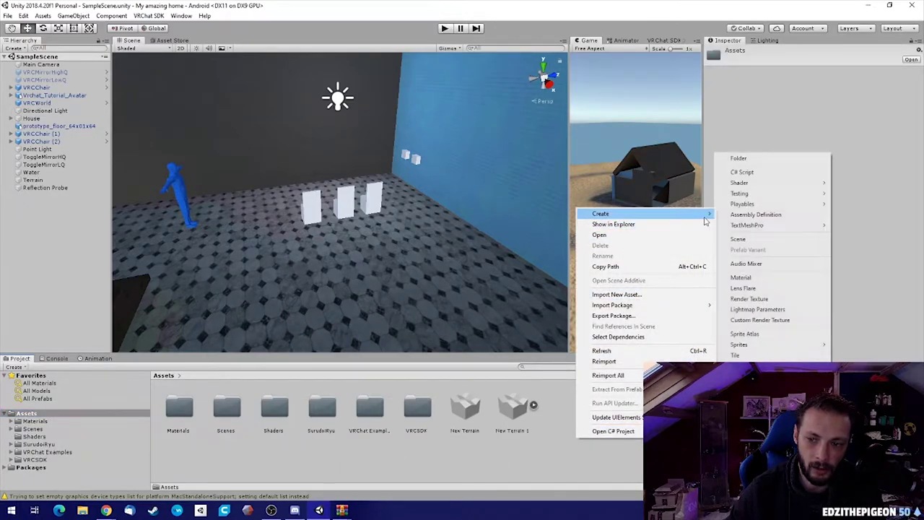
{"action": "left_click", "coordinate": [737, 159]}
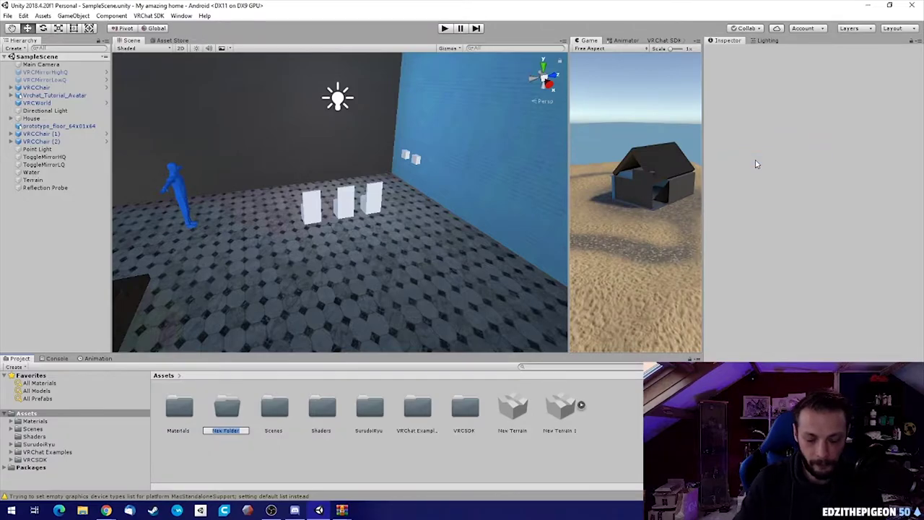
{"action": "type", "text": "World"}
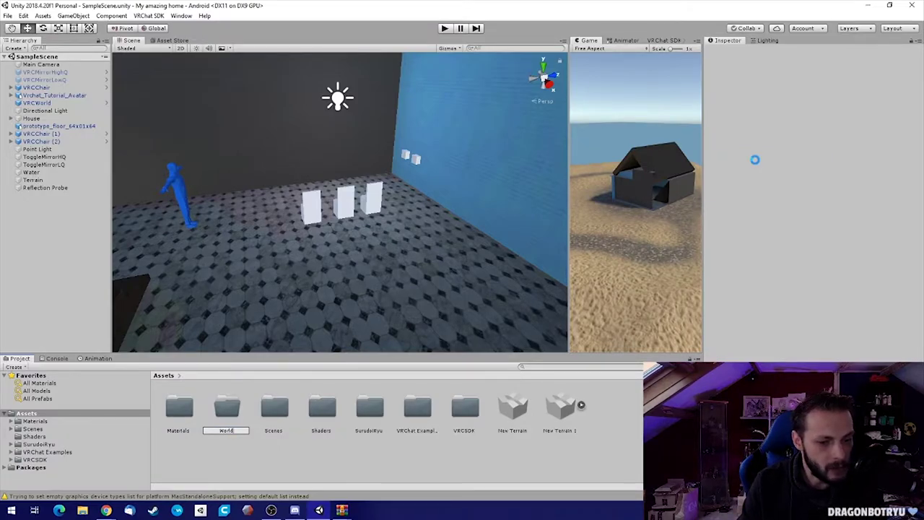
{"action": "key", "text": "Return"}
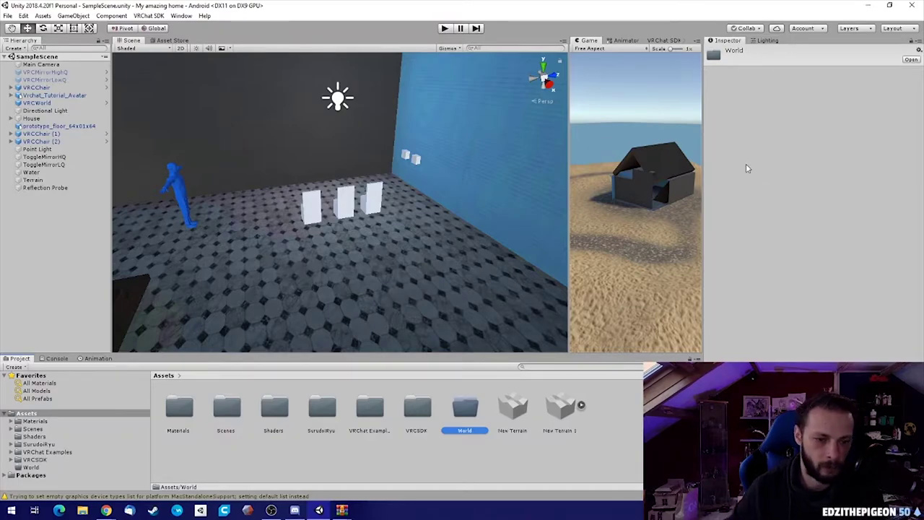
Show the World folder in File Explorer, open it and move its window clear of the archive window
{"action": "right_click", "coordinate": [466, 411]}
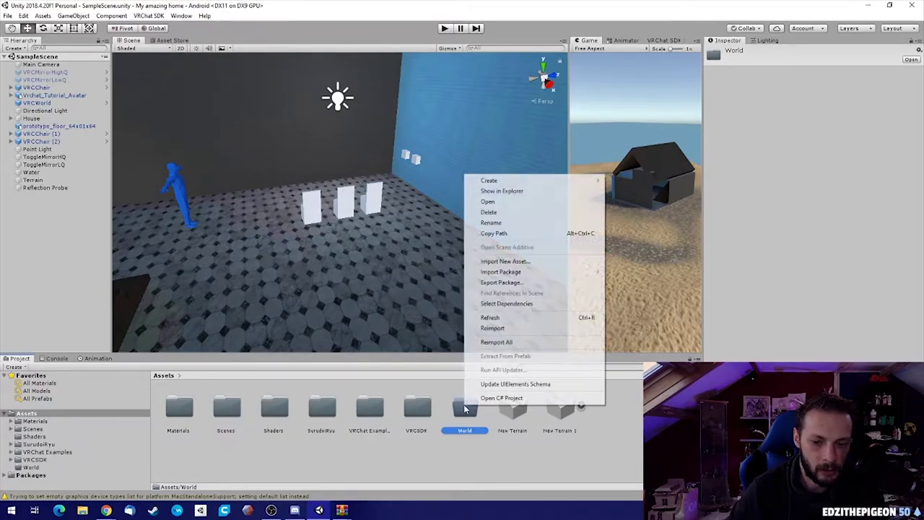
{"action": "left_click", "coordinate": [502, 192]}
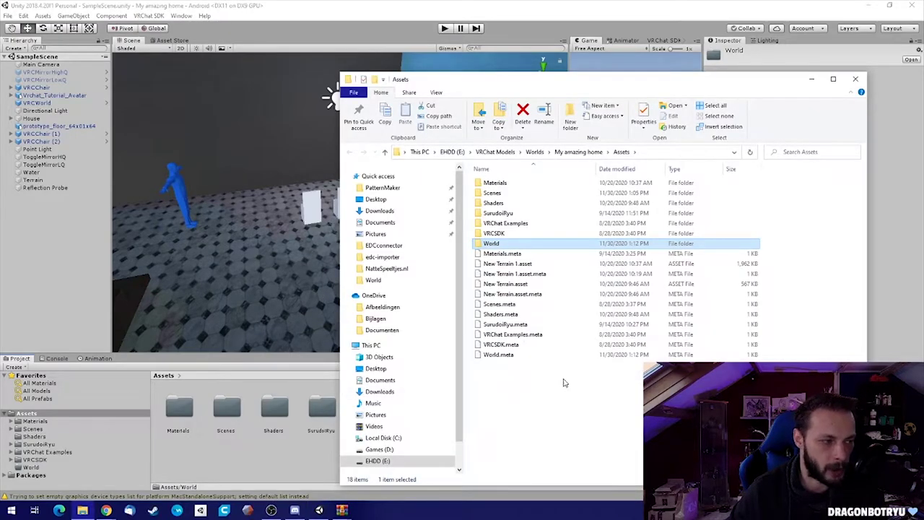
{"action": "double_click", "coordinate": [506, 246]}
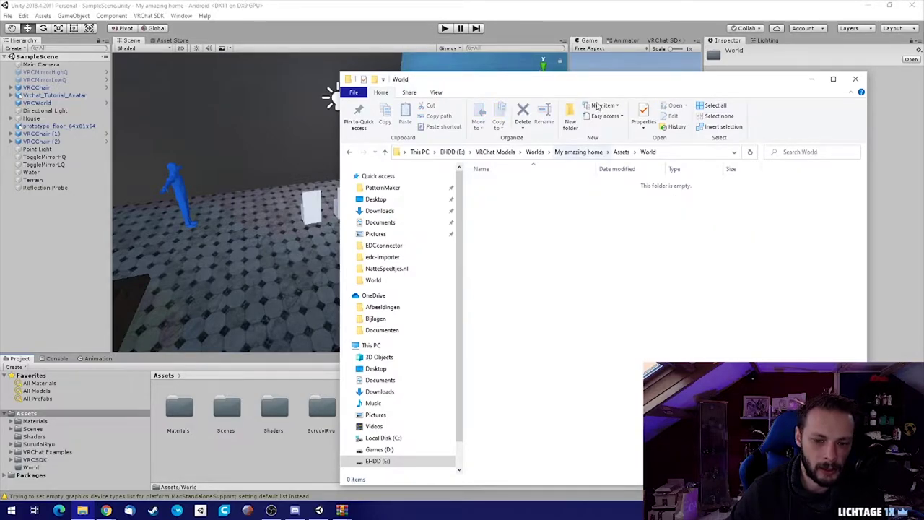
{"action": "left_click_drag", "start_coordinate": [603, 92], "coordinate": [603, 94]}
{"action": "left_click_drag", "start_coordinate": [575, 85], "coordinate": [291, 57]}
Extract ready.obj from ready.zip into the World folder and close that archive window
{"action": "mouse_move", "coordinate": [343, 512]}
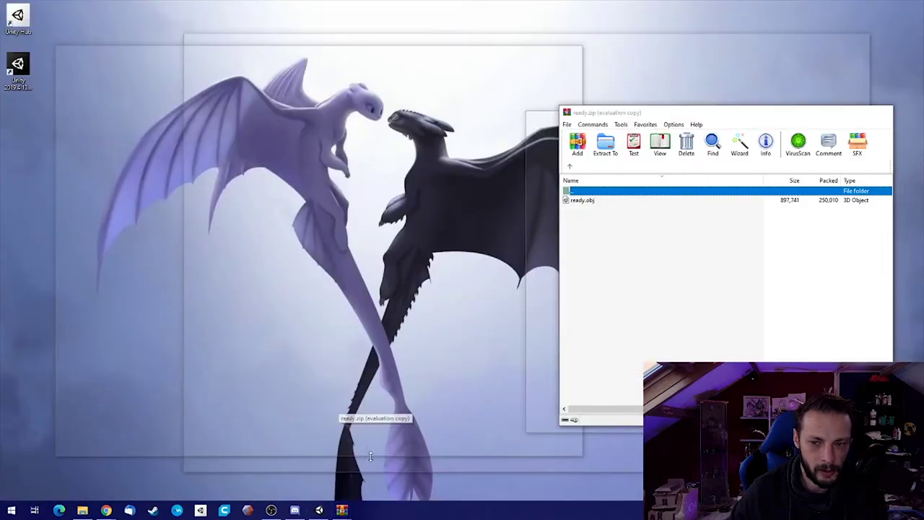
{"action": "left_click", "coordinate": [371, 458]}
{"action": "left_click_drag", "start_coordinate": [654, 113], "coordinate": [604, 98]}
{"action": "left_click_drag", "start_coordinate": [534, 186], "coordinate": [256, 193]}
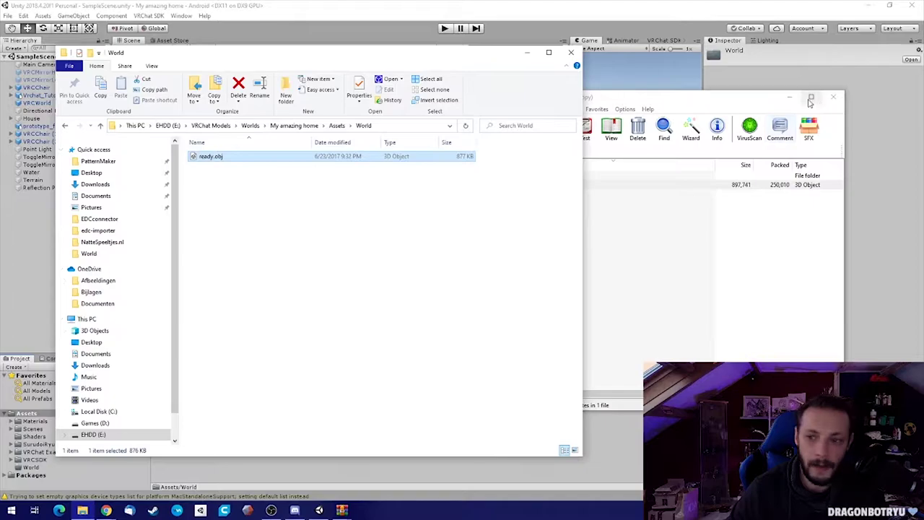
{"action": "left_click_drag", "start_coordinate": [811, 103], "coordinate": [833, 99]}
{"action": "left_click", "coordinate": [856, 94]}
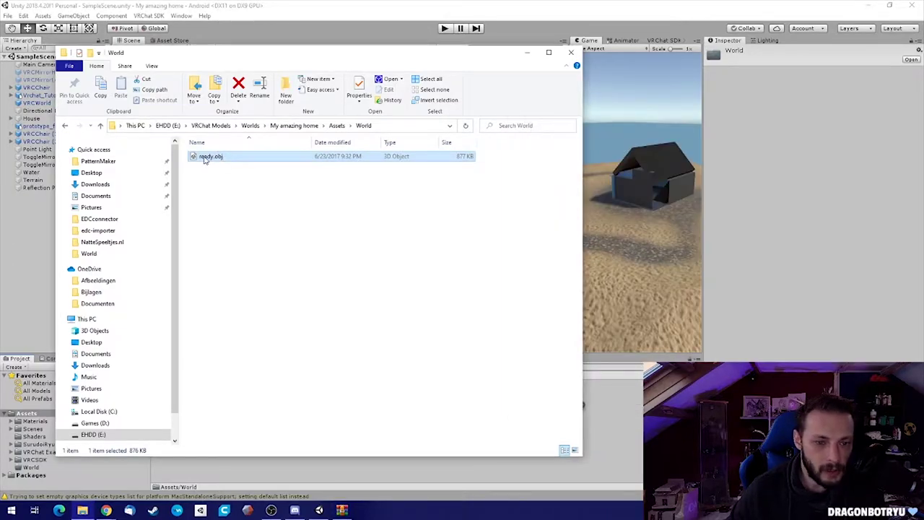
Rename ready.obj in the World folder as Sofa.obj
{"action": "left_click", "coordinate": [204, 156]}
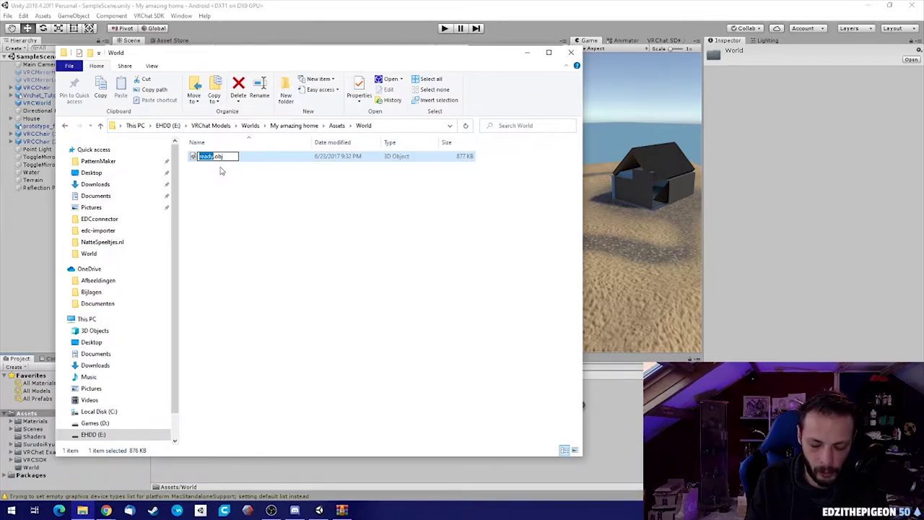
{"action": "type", "text": "Sofa"}
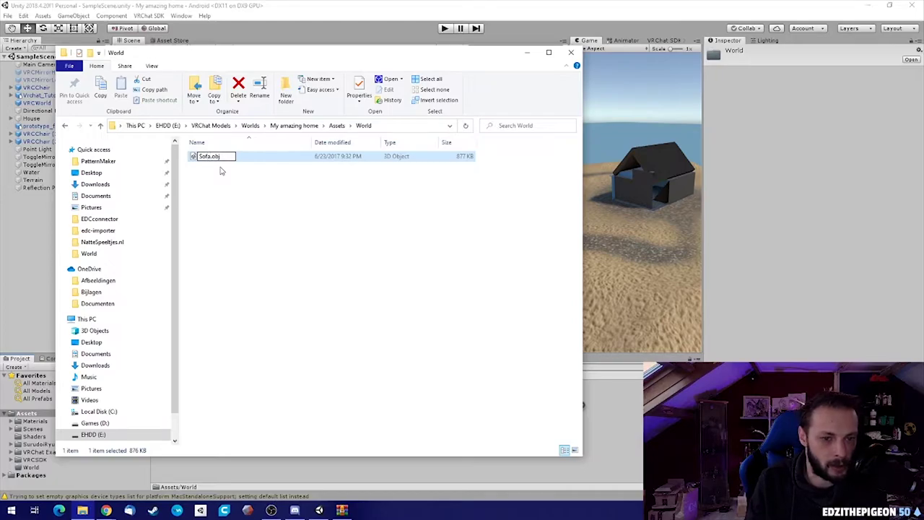
{"action": "key", "text": "Return"}
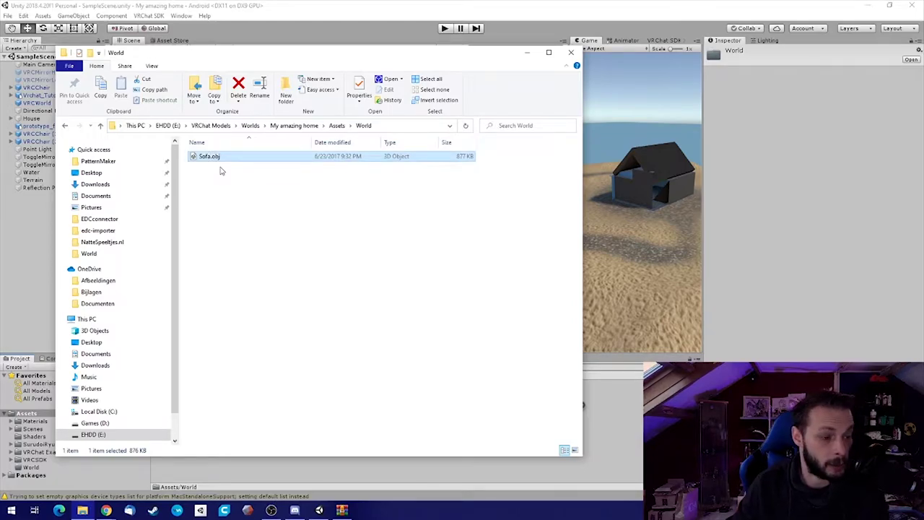
Extract the four PNG textures from sofa.zip into the project's Assets/Materials/Textures folder and close the archive
{"action": "left_click", "coordinate": [337, 126]}
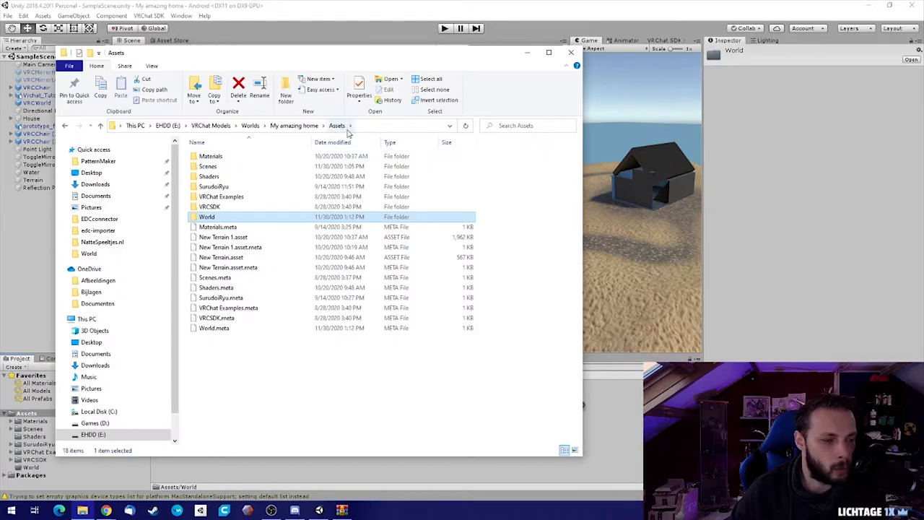
{"action": "double_click", "coordinate": [216, 159]}
{"action": "double_click", "coordinate": [208, 156]}
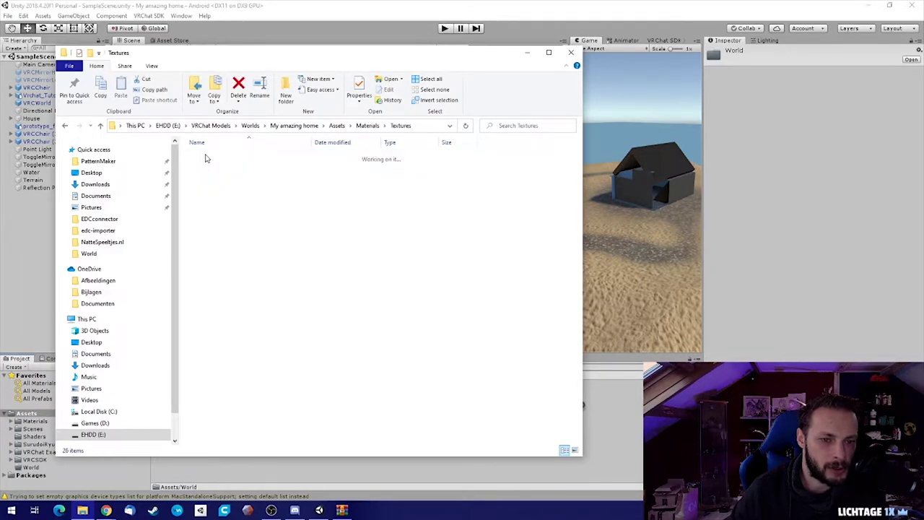
{"action": "left_click", "coordinate": [343, 510]}
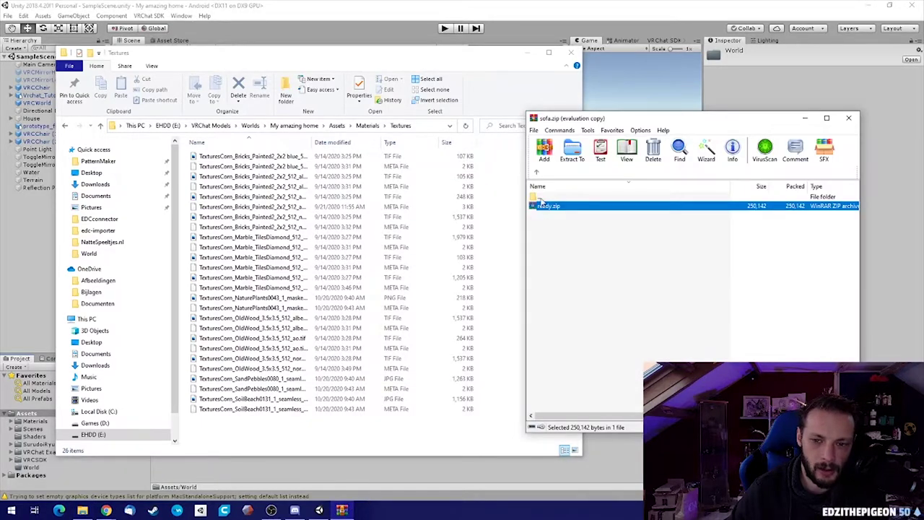
{"action": "left_click", "coordinate": [547, 215]}
{"action": "double_click", "coordinate": [548, 216]}
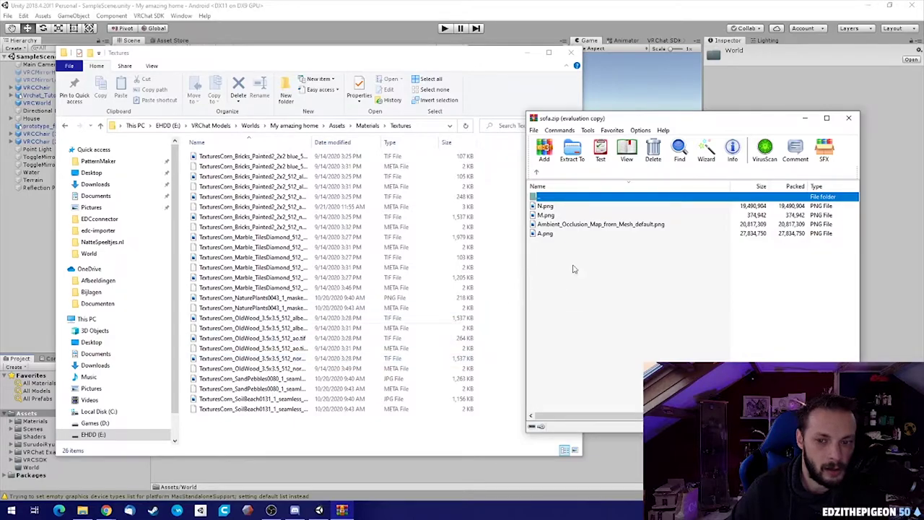
{"action": "left_click_drag", "start_coordinate": [575, 268], "coordinate": [546, 211]}
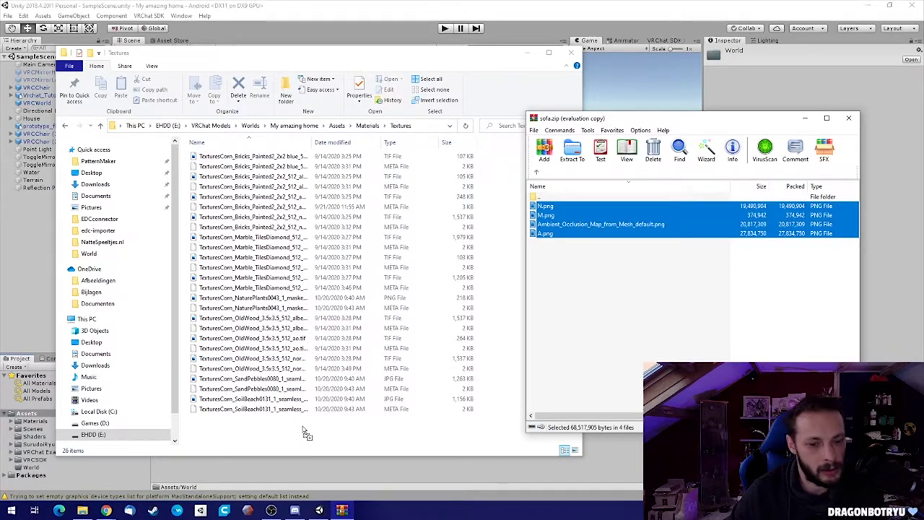
{"action": "left_click_drag", "start_coordinate": [306, 434], "coordinate": [307, 425]}
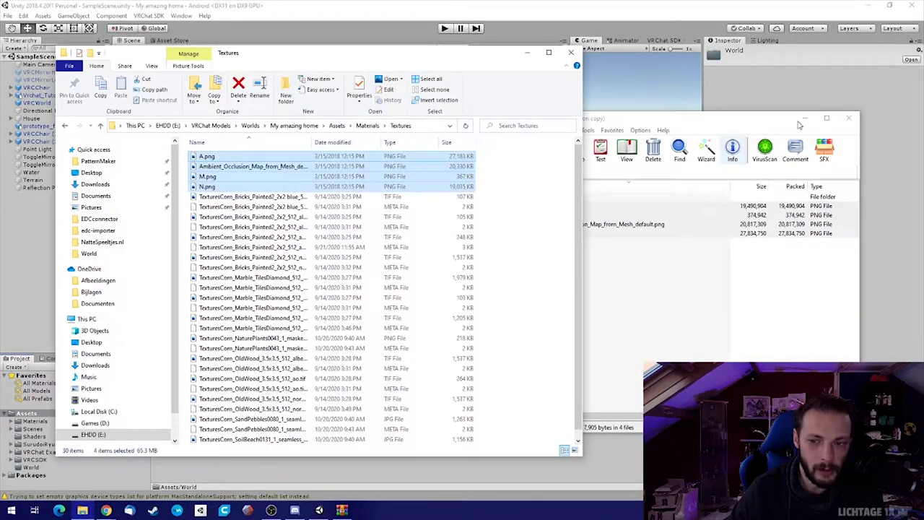
{"action": "left_click_drag", "start_coordinate": [771, 121], "coordinate": [774, 96]}
{"action": "left_click", "coordinate": [852, 95]}
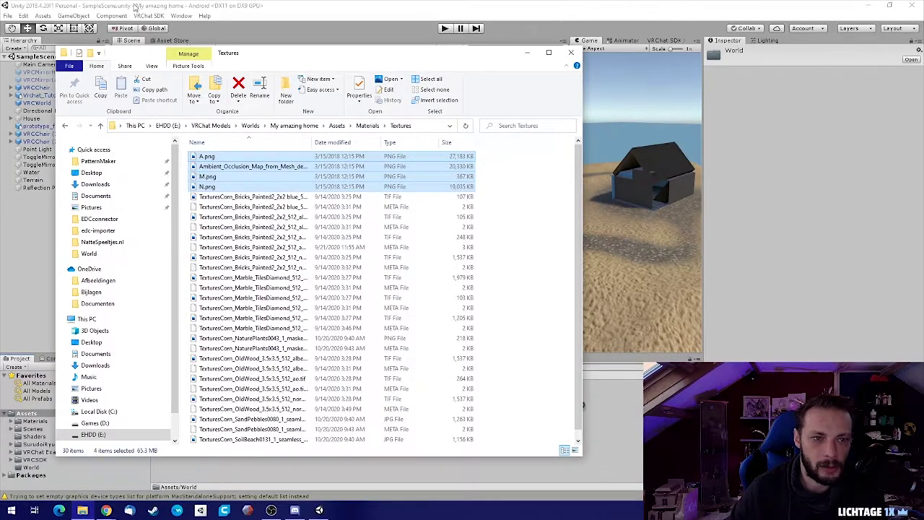
Switch to Unity and show the import settings of the Sofa model in the World folder
{"action": "left_click", "coordinate": [405, 8]}
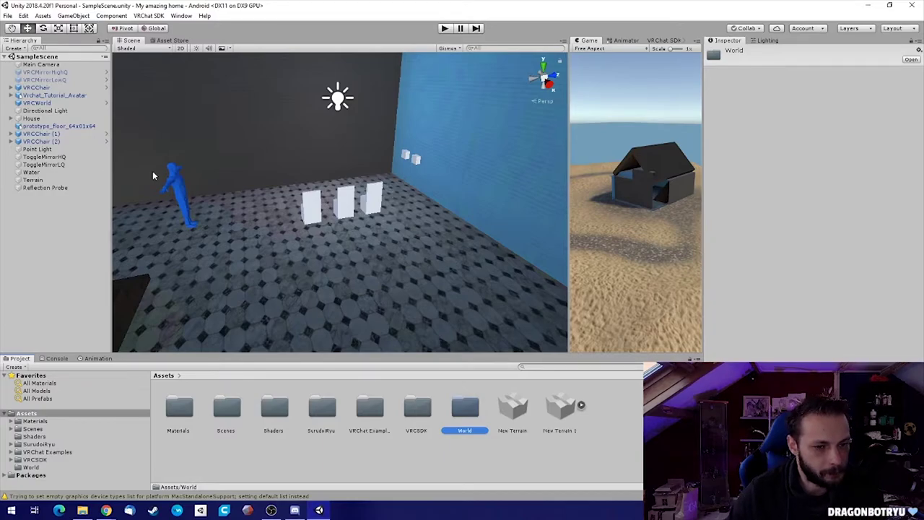
{"action": "double_click", "coordinate": [466, 406]}
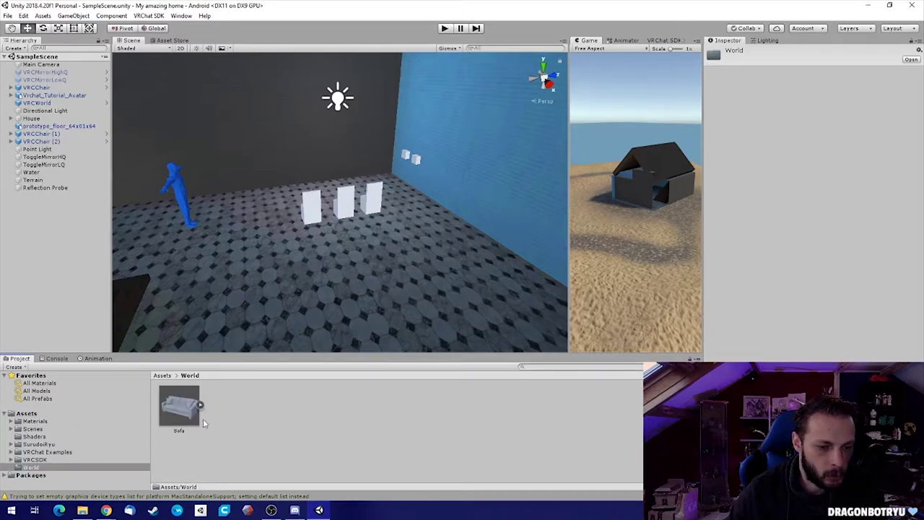
{"action": "left_click", "coordinate": [180, 404]}
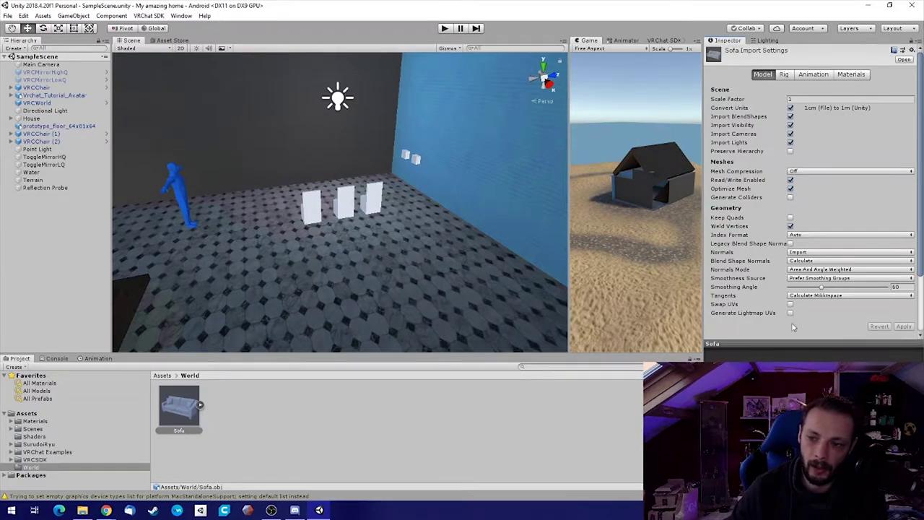
Disable Import BlendShapes, Import Visibility, Import Cameras and Import Lights for the Sofa model and apply the import settings
{"action": "left_click", "coordinate": [790, 116]}
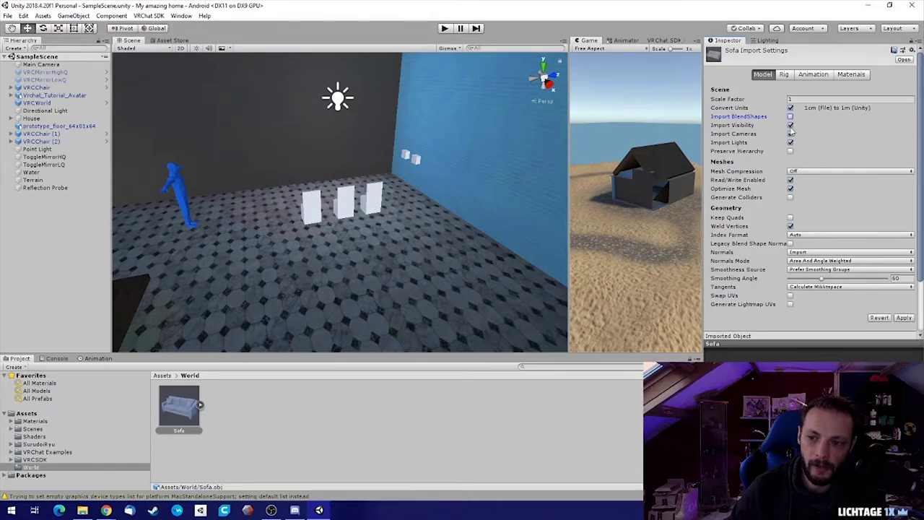
{"action": "left_click", "coordinate": [790, 125]}
{"action": "left_click", "coordinate": [790, 133]}
{"action": "left_click", "coordinate": [790, 142]}
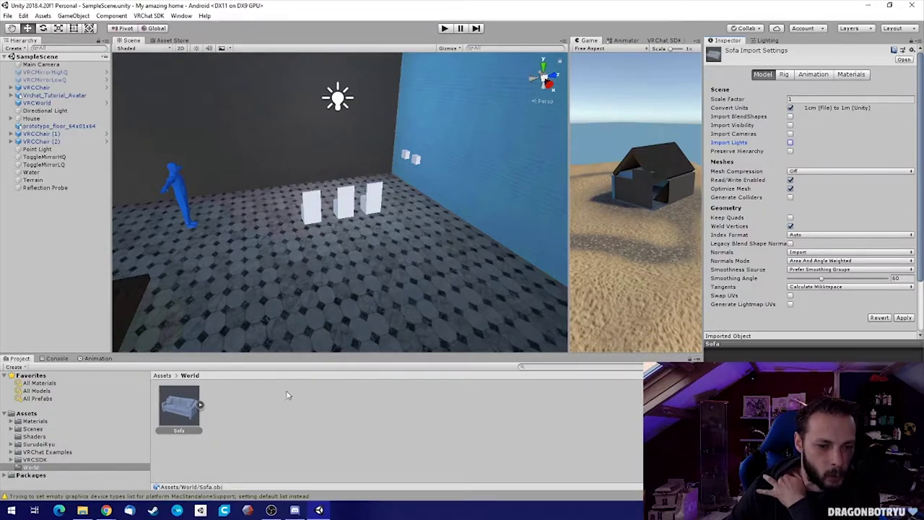
{"action": "left_click", "coordinate": [791, 226]}
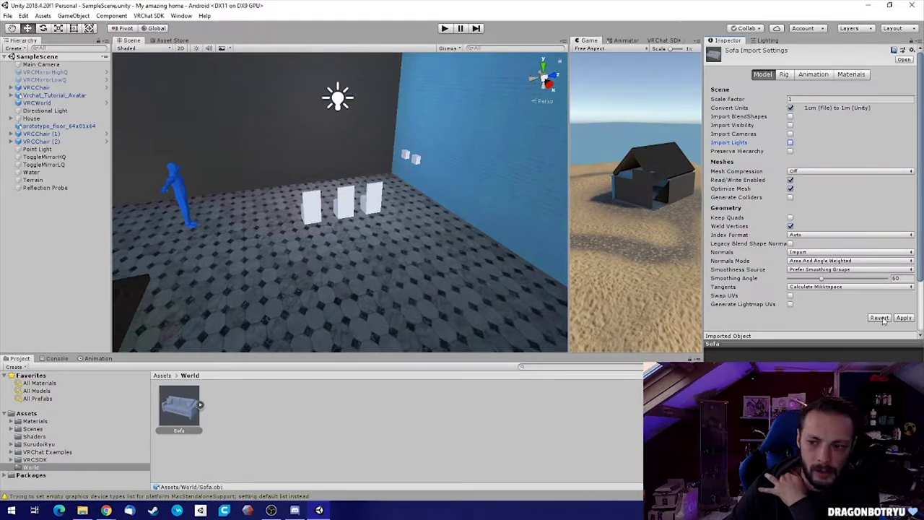
{"action": "left_click", "coordinate": [904, 319]}
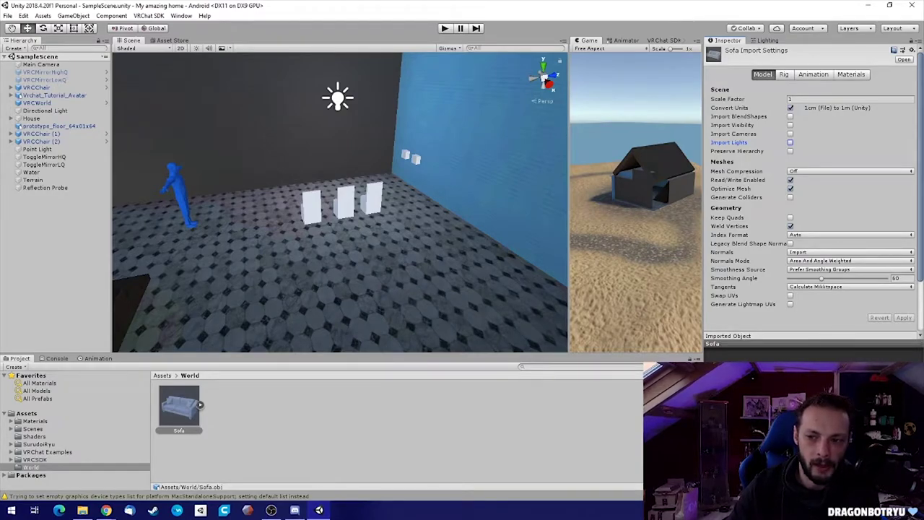
Enable Generate Colliders, Legacy Blend Shape Normals and Generate Lightmap UVs for the Sofa model and apply the import settings
{"action": "left_click", "coordinate": [790, 197]}
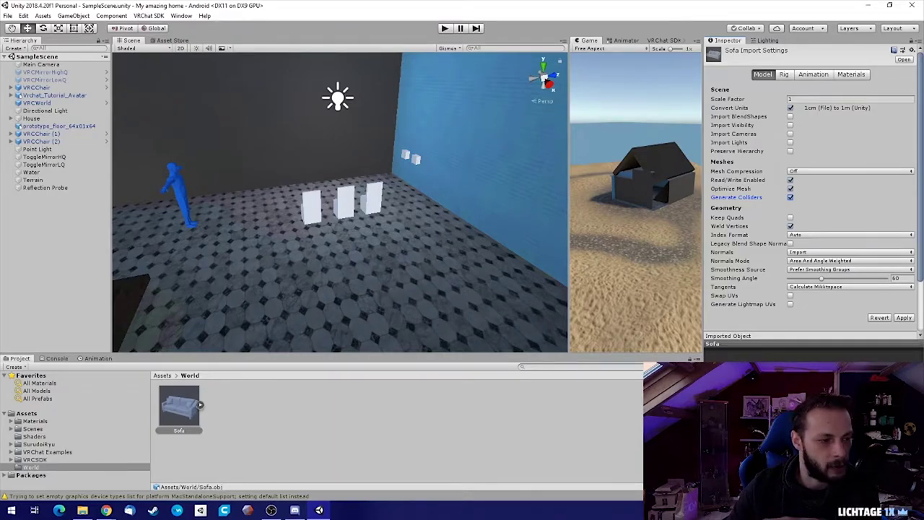
{"action": "left_click", "coordinate": [791, 245]}
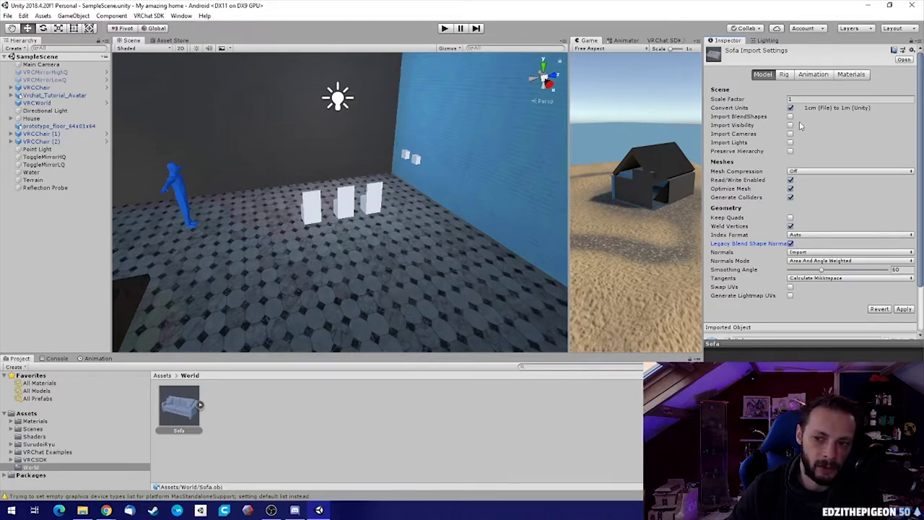
{"action": "left_click", "coordinate": [791, 244]}
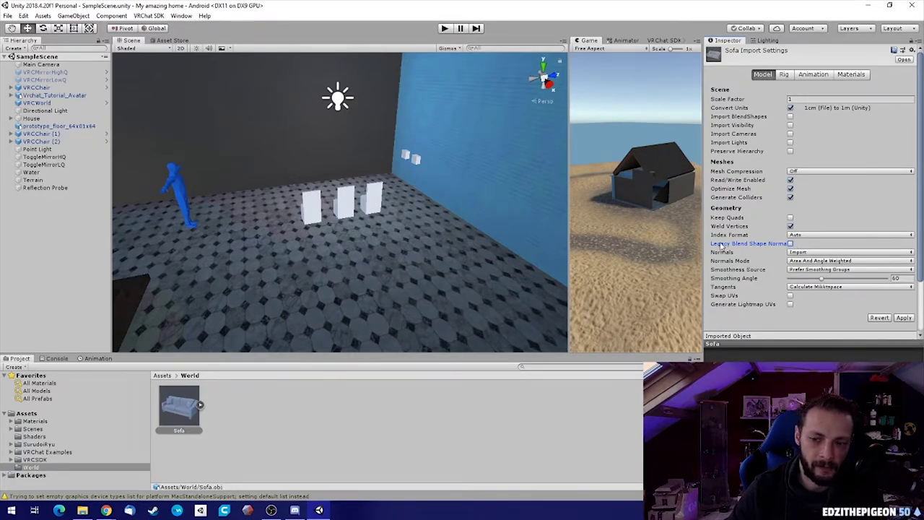
{"action": "left_click", "coordinate": [791, 244]}
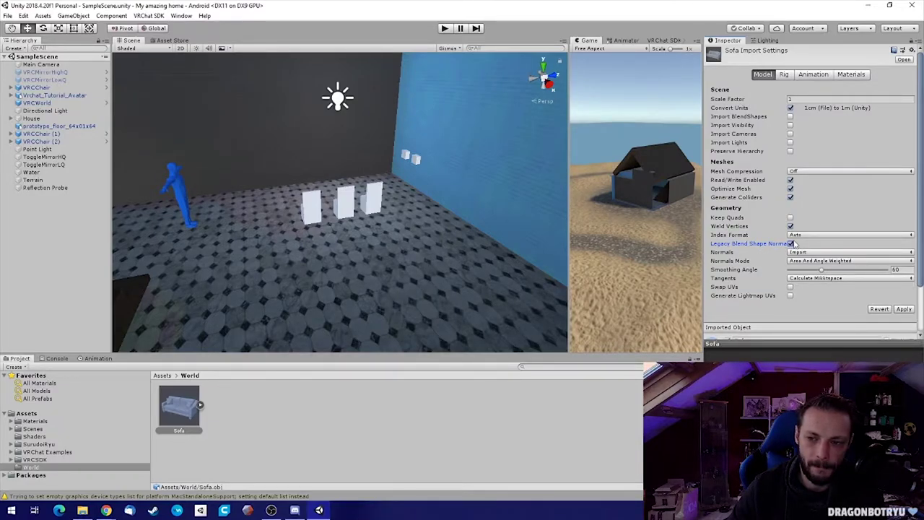
{"action": "left_click", "coordinate": [790, 245]}
{"action": "left_click", "coordinate": [791, 244]}
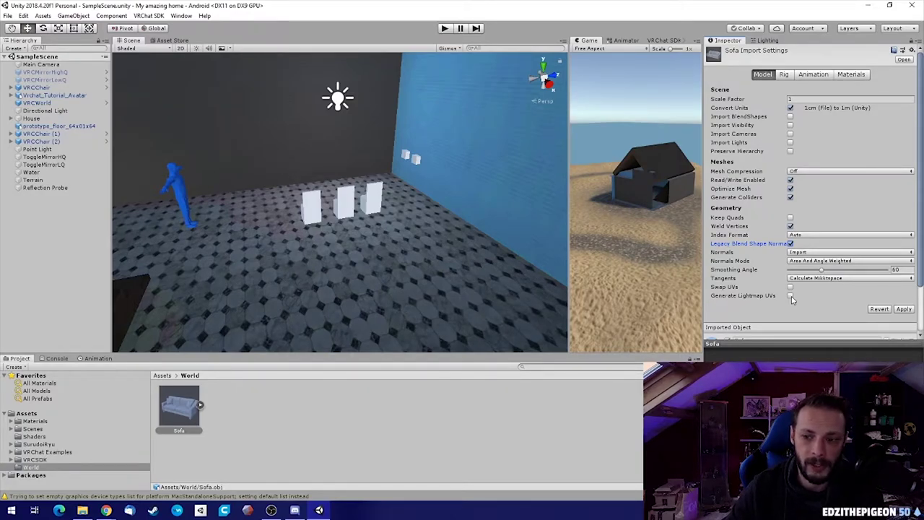
{"action": "left_click", "coordinate": [790, 296]}
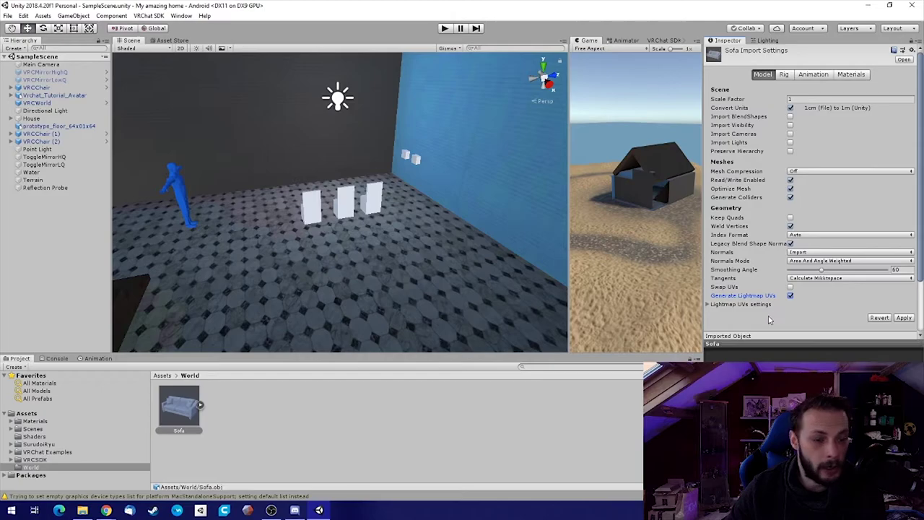
{"action": "left_click", "coordinate": [903, 318]}
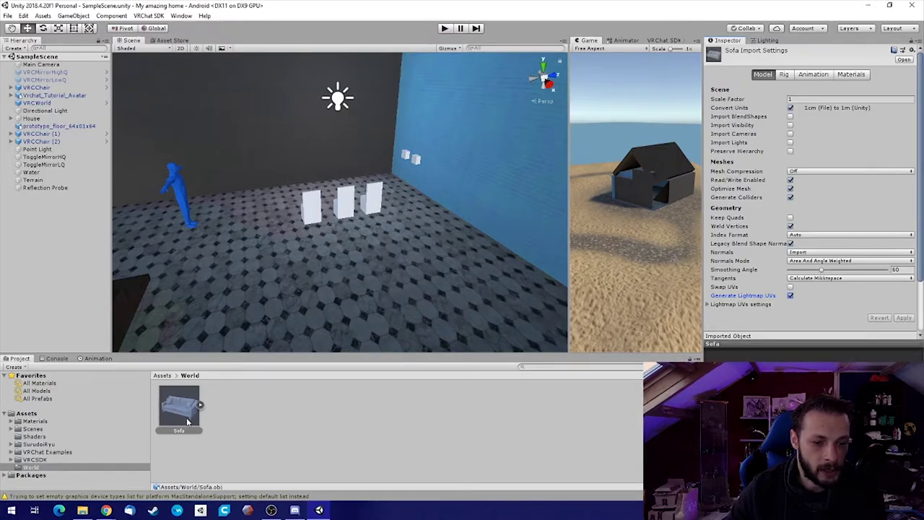
Place the Sofa model in the scene on the house floor in front of the chairs and frame it
{"action": "left_click_drag", "start_coordinate": [179, 410], "coordinate": [361, 240]}
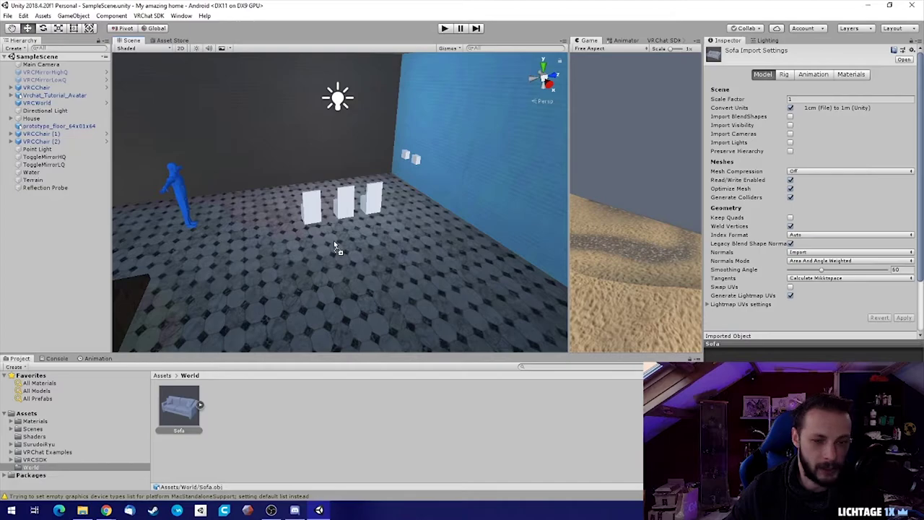
{"action": "left_click_drag", "start_coordinate": [333, 246], "coordinate": [334, 244]}
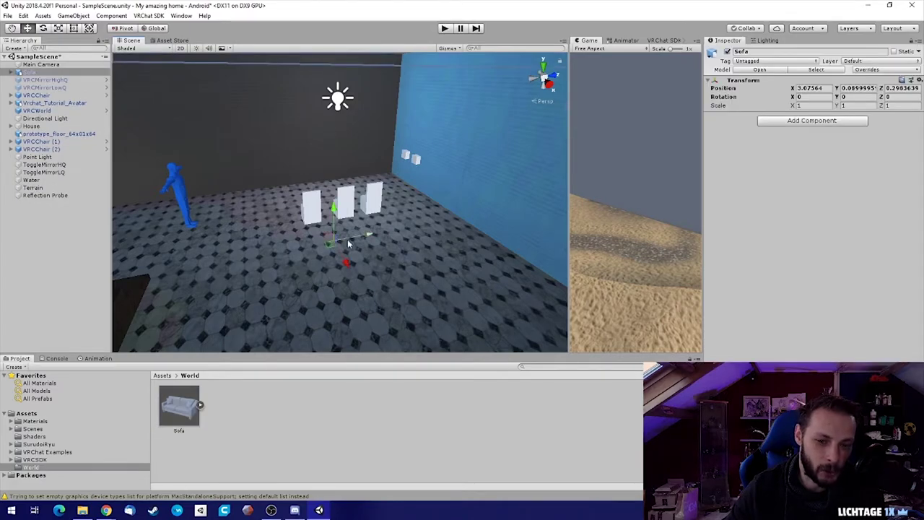
{"action": "left_click_drag", "start_coordinate": [433, 200], "coordinate": [415, 251], "text": "alt"}
{"action": "key", "text": "f"}
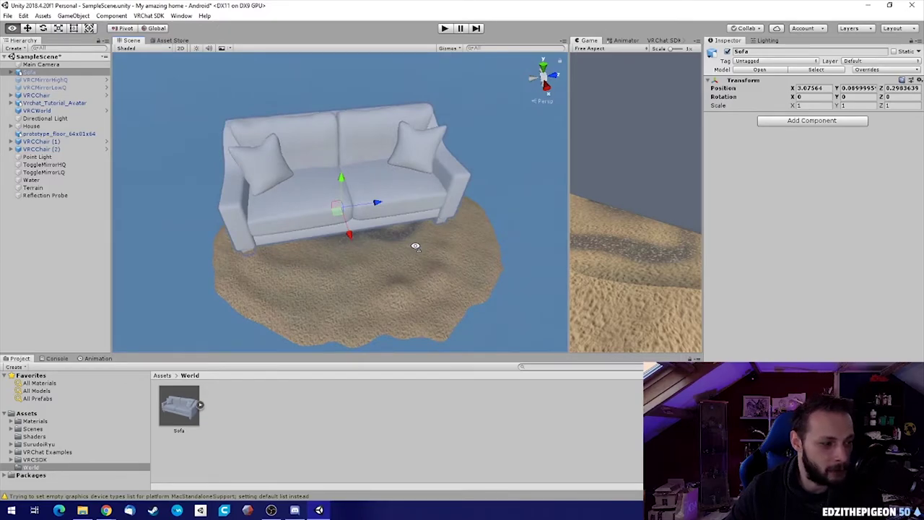
{"action": "scroll", "coordinate": [415, 247], "scroll_direction": "up", "scroll_amount": 8, "text": "alt"}
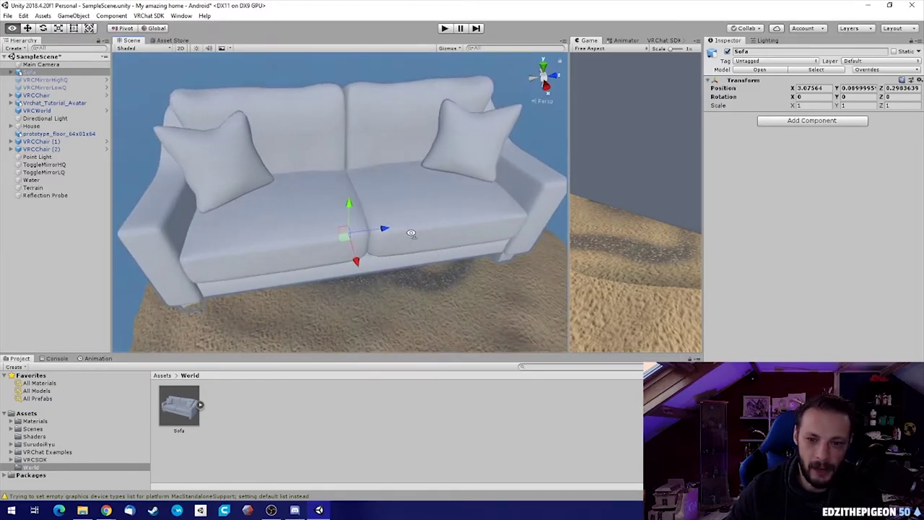
Set the Sofa model's import Scale Factor to 0.1, apply it and check the sofa's size inside the house
{"action": "left_click", "coordinate": [179, 408]}
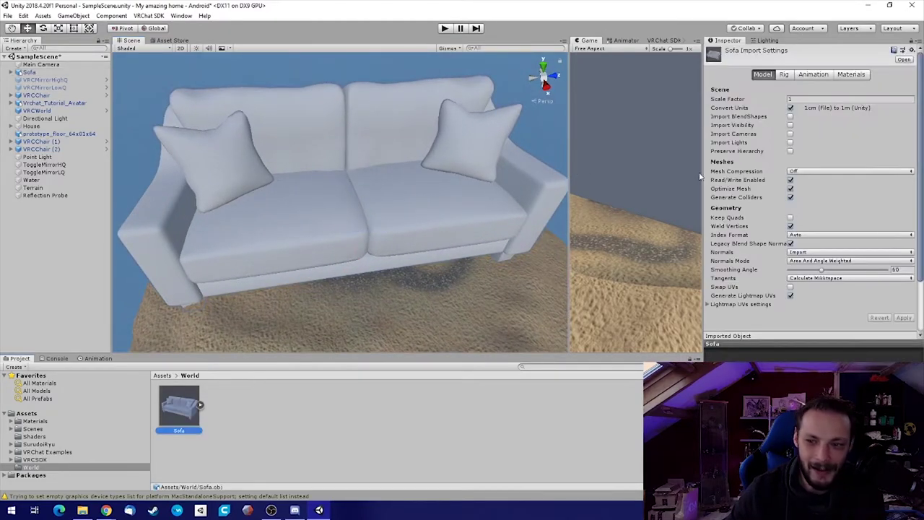
{"action": "left_click", "coordinate": [799, 98]}
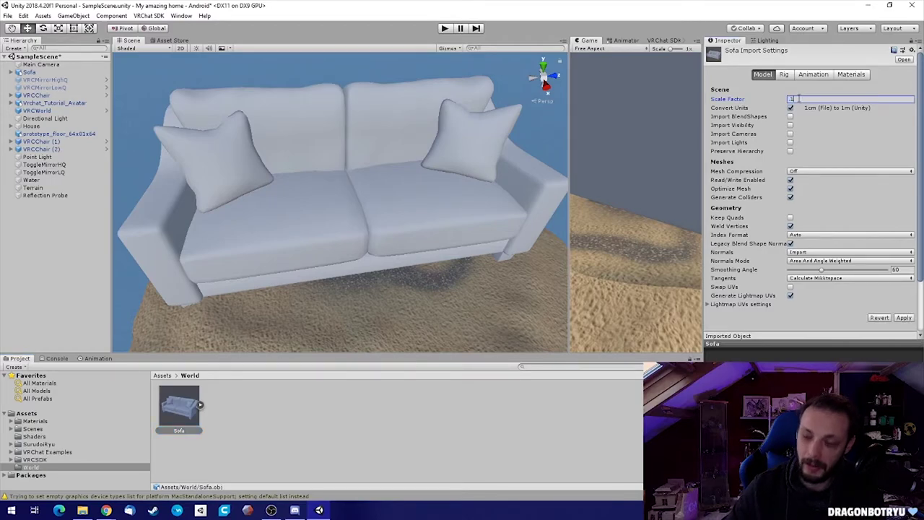
{"action": "left_click", "coordinate": [905, 319]}
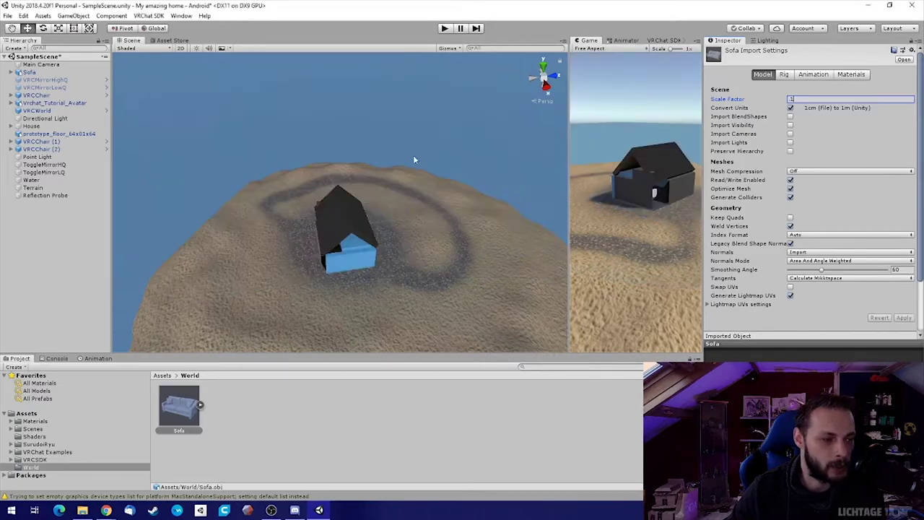
{"action": "left_click_drag", "start_coordinate": [427, 183], "coordinate": [411, 221], "text": "alt"}
{"action": "key", "text": "w"}
{"action": "right_click_drag", "start_coordinate": [411, 221], "coordinate": [392, 153]}
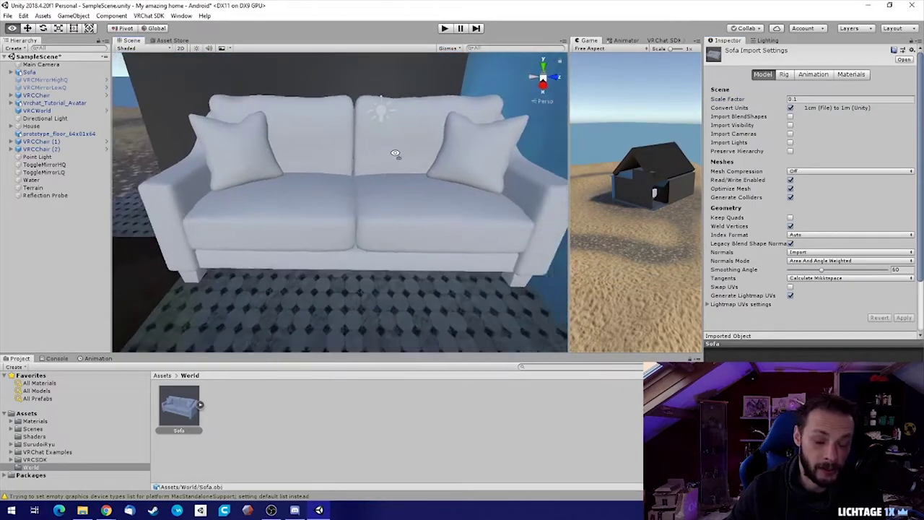
Set the Sofa model's import Scale Factor to 0.05 and apply it
{"action": "left_click", "coordinate": [793, 99]}
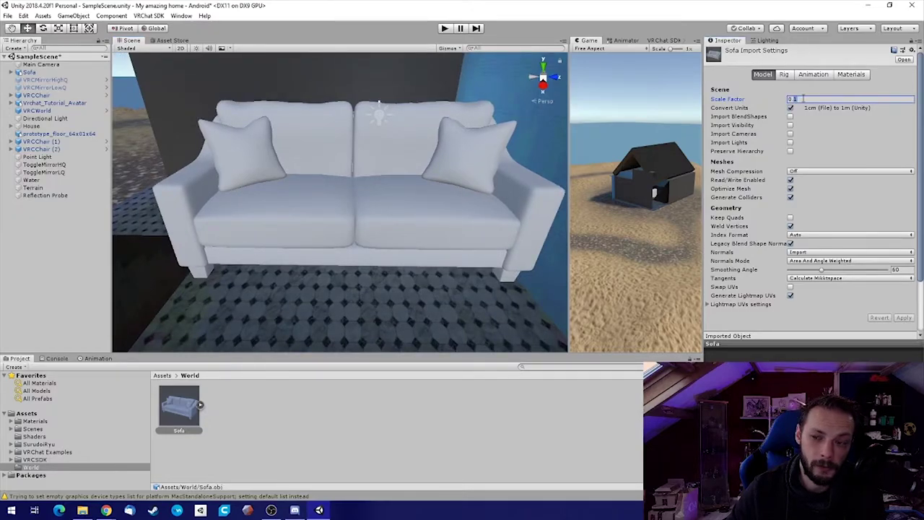
{"action": "type", "text": "0.05"}
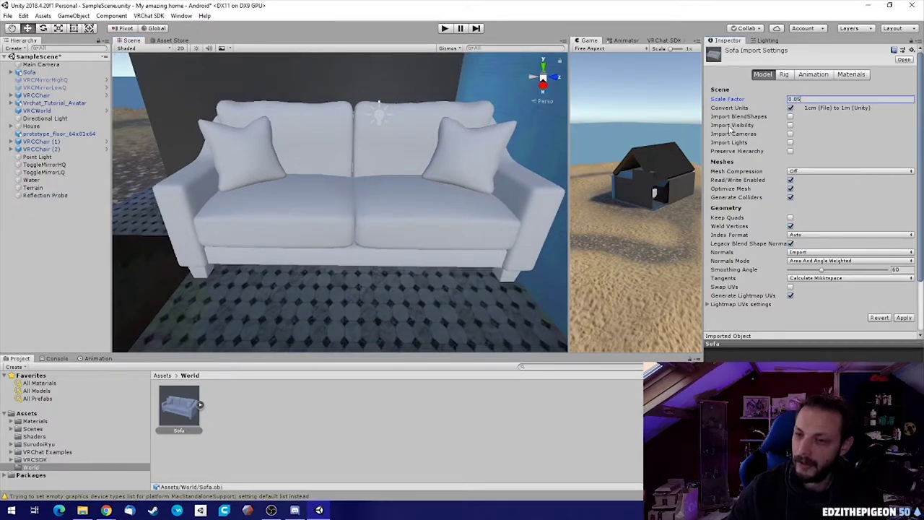
{"action": "left_click", "coordinate": [903, 317]}
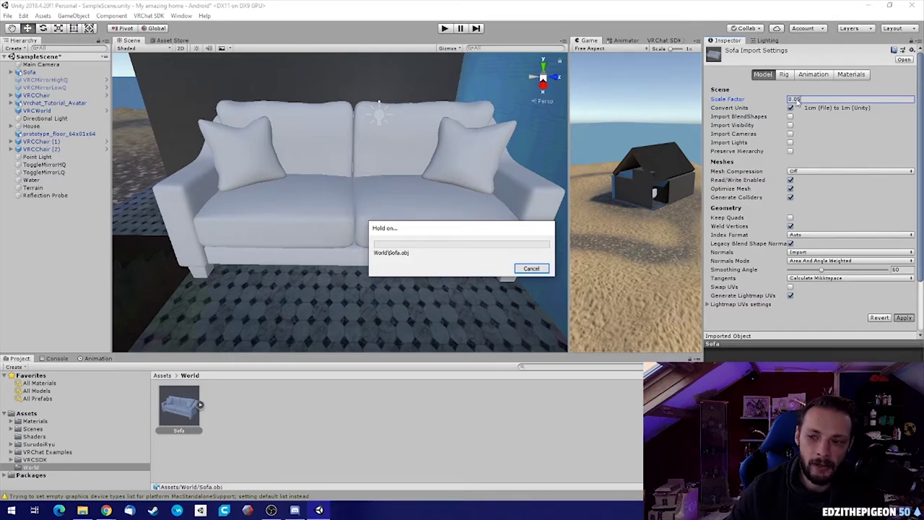
Set the Sofa model's import Scale Factor to 0.03 and apply it
{"action": "right_click_drag", "start_coordinate": [479, 204], "coordinate": [400, 140]}
{"action": "right_click_drag", "start_coordinate": [347, 181], "coordinate": [487, 186]}
{"action": "left_click_drag", "start_coordinate": [488, 185], "coordinate": [395, 197], "text": "alt"}
{"action": "left_click_drag", "start_coordinate": [797, 99], "coordinate": [806, 100]}
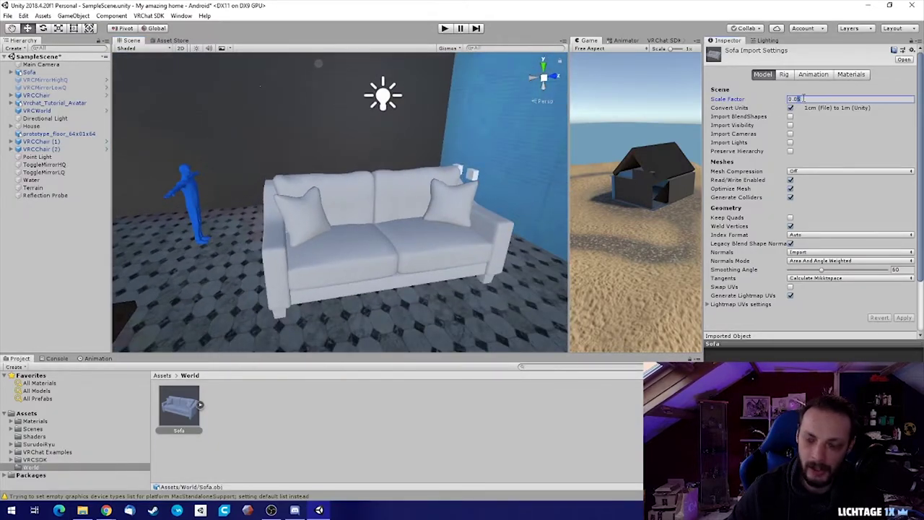
{"action": "type", "text": "3"}
{"action": "left_click", "coordinate": [905, 318]}
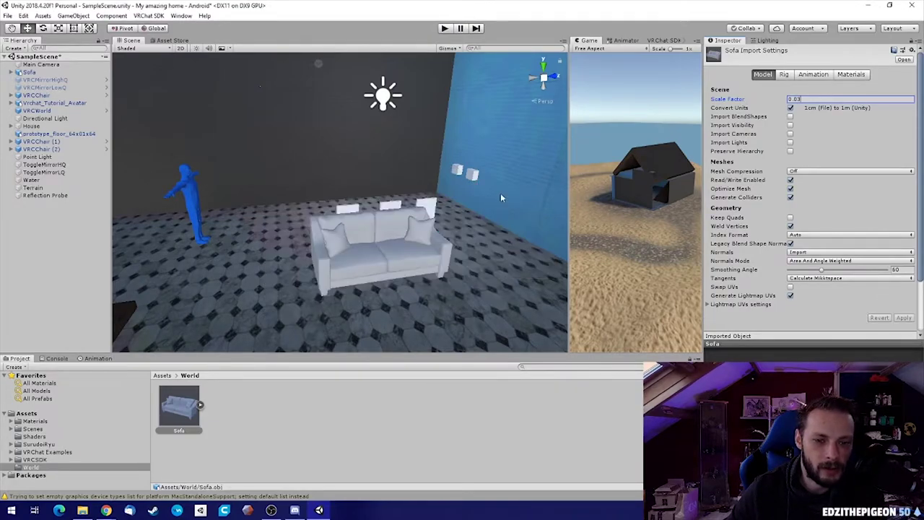
Move the tutorial avatar beside the sofa's armrest to compare their sizes
{"action": "right_click_drag", "start_coordinate": [416, 237], "coordinate": [264, 151]}
{"action": "key", "text": "w"}
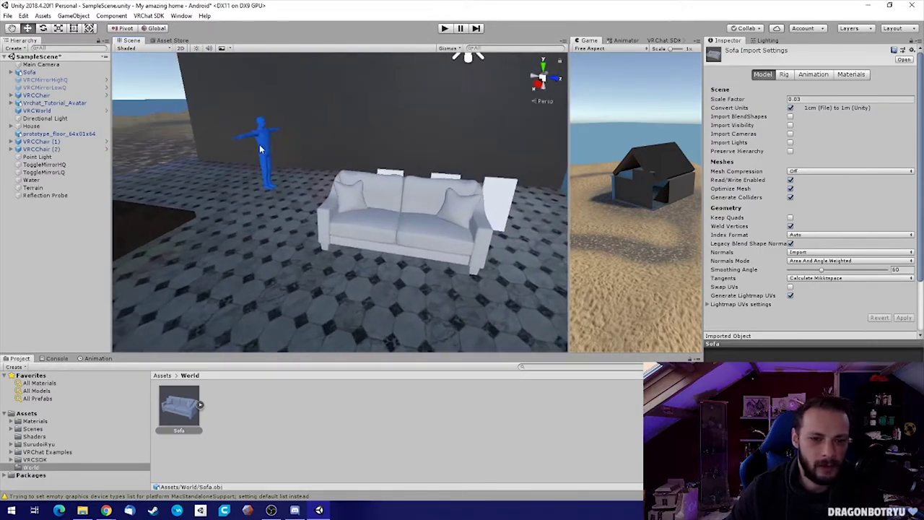
{"action": "left_click", "coordinate": [275, 174]}
{"action": "left_click_drag", "start_coordinate": [273, 191], "coordinate": [303, 246]}
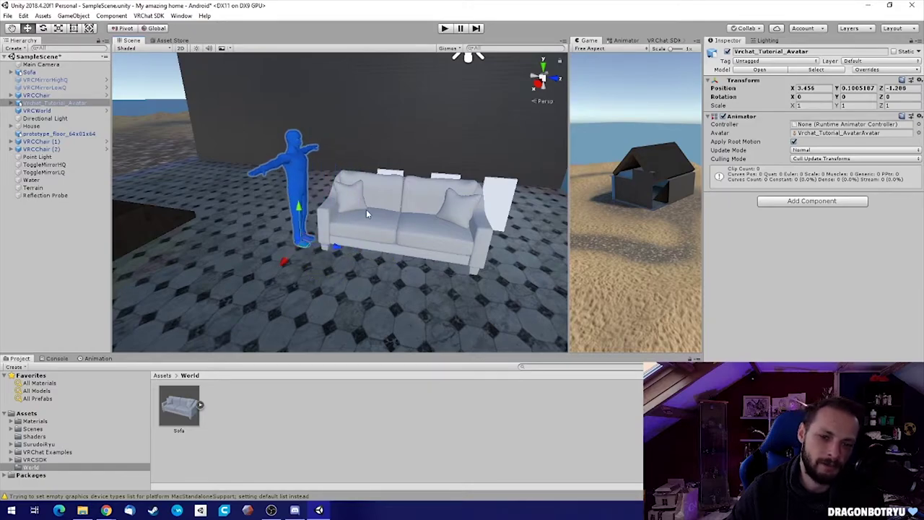
Set the Sofa model's import Scale Factor to 0.035 and apply it
{"action": "left_click", "coordinate": [184, 407]}
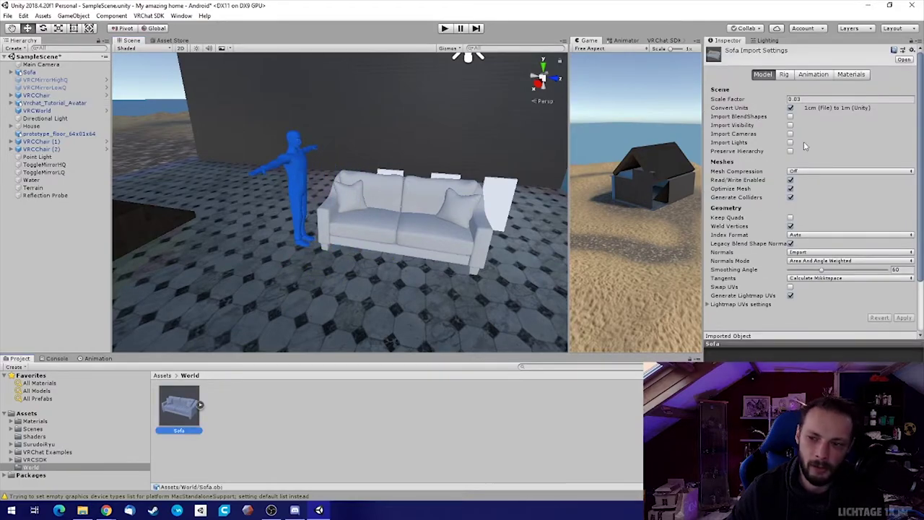
{"action": "left_click", "coordinate": [798, 99]}
{"action": "type", "text": "5"}
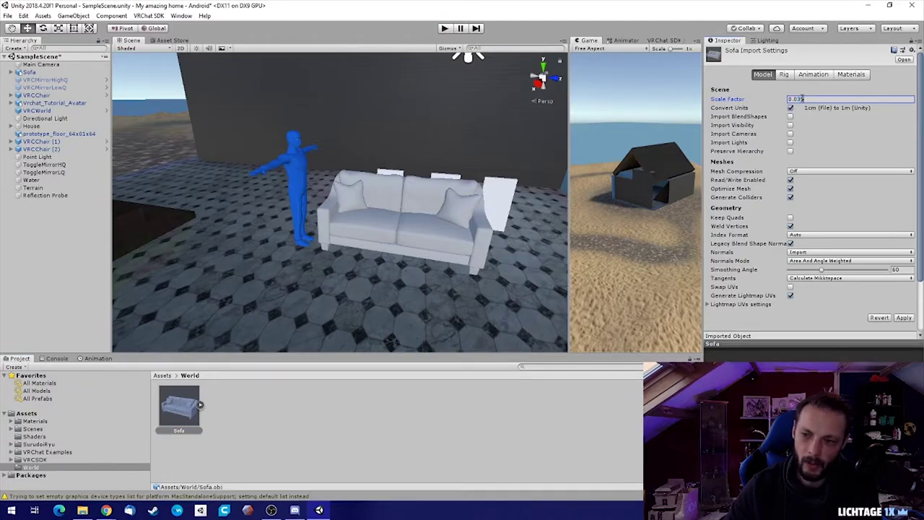
{"action": "left_click", "coordinate": [904, 318]}
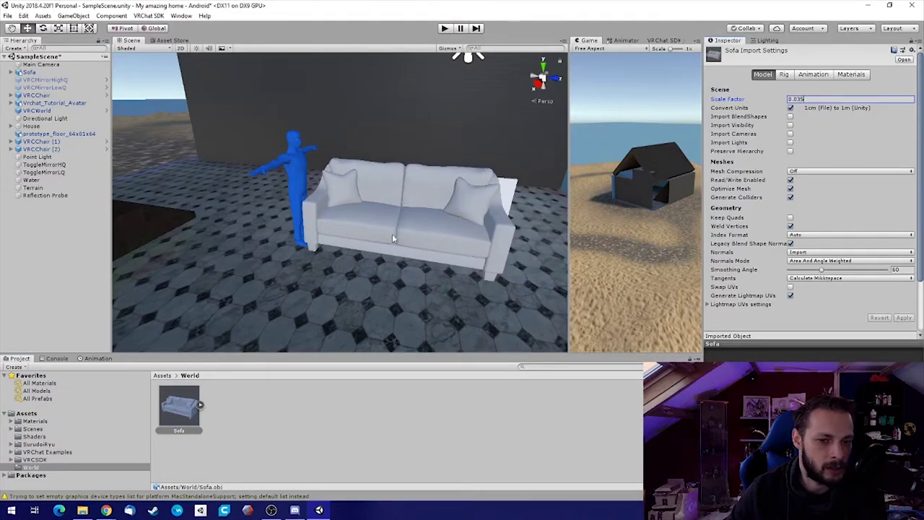
Stand the tutorial avatar against the sofa's front to compare their sizes, and move it clear beyond the sofa's far end
{"action": "left_click", "coordinate": [302, 215]}
{"action": "left_click_drag", "start_coordinate": [304, 249], "coordinate": [385, 271]}
{"action": "left_click_drag", "start_coordinate": [385, 272], "coordinate": [283, 253], "text": "alt"}
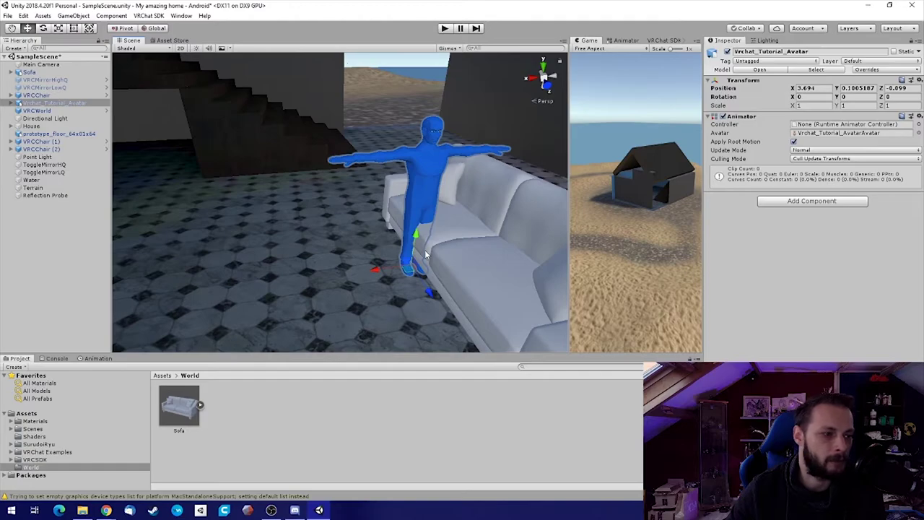
{"action": "left_click_drag", "start_coordinate": [419, 229], "coordinate": [424, 209], "text": "alt"}
{"action": "right_click_drag", "start_coordinate": [424, 209], "coordinate": [527, 203]}
{"action": "key", "text": "w"}
{"action": "left_click_drag", "start_coordinate": [528, 204], "coordinate": [477, 183], "text": "alt"}
{"action": "key", "text": "w"}
{"action": "right_click_drag", "start_coordinate": [477, 184], "coordinate": [346, 256]}
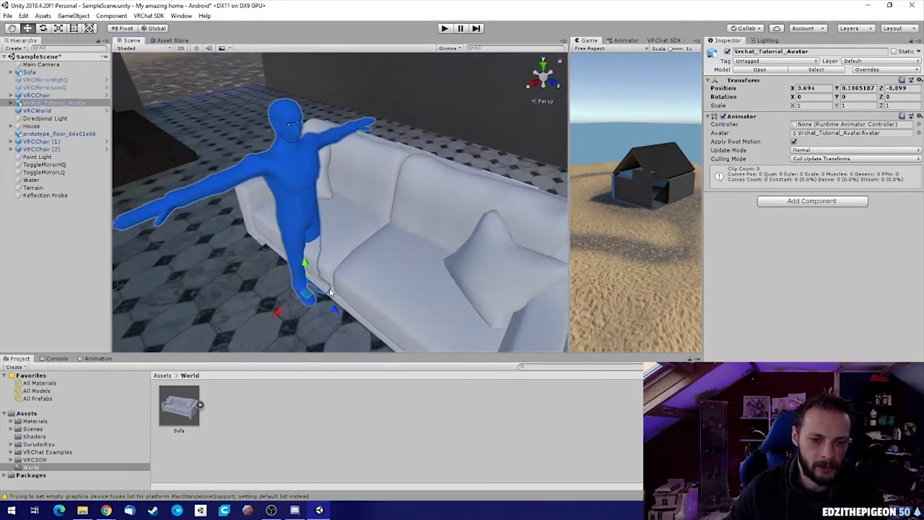
{"action": "left_click_drag", "start_coordinate": [304, 292], "coordinate": [252, 149]}
Turn the sofa around by setting its Y rotation to 180
{"action": "left_click", "coordinate": [374, 195]}
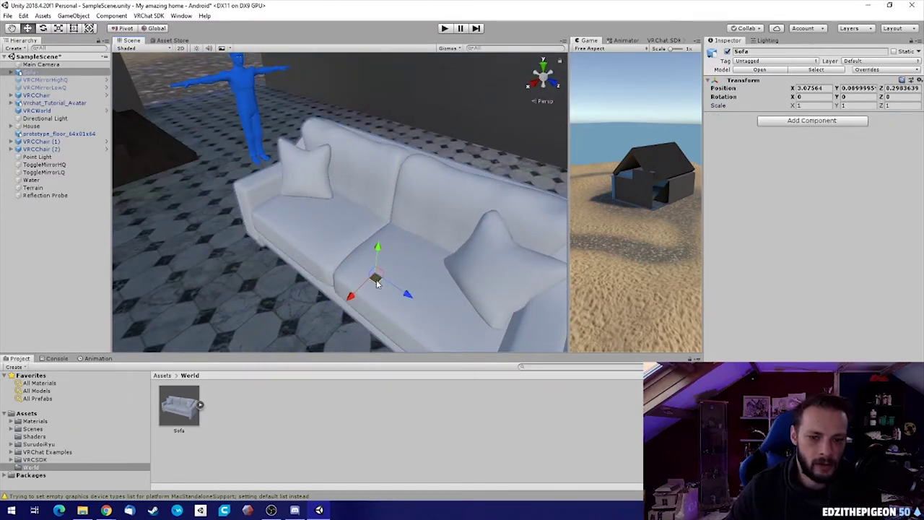
{"action": "key", "text": "e"}
{"action": "left_click_drag", "start_coordinate": [364, 309], "coordinate": [640, 302]}
{"action": "left_click", "coordinate": [870, 100]}
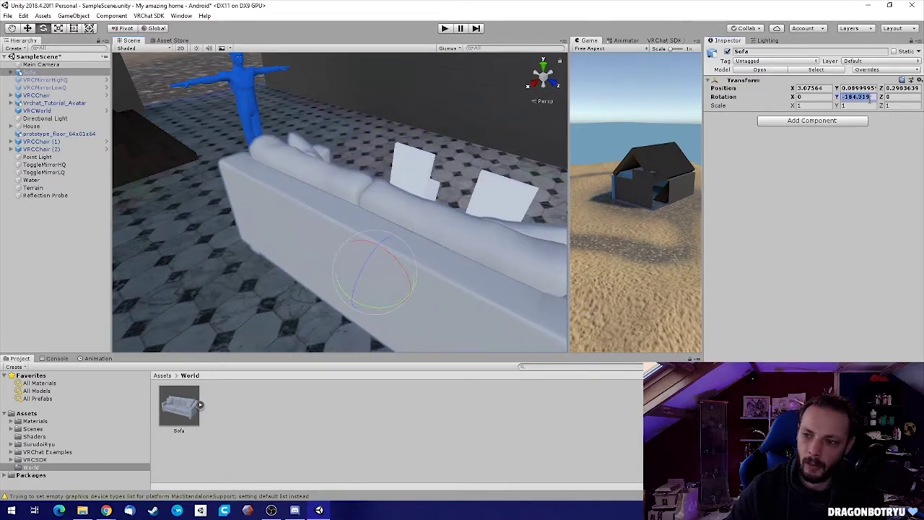
{"action": "type", "text": "180"}
Move the sofa across the floor onto the chairs, to about X 2.03, Y 0.07, Z 1.17
{"action": "right_click_drag", "start_coordinate": [419, 132], "coordinate": [477, 159]}
{"action": "right_click_drag", "start_coordinate": [318, 267], "coordinate": [341, 255]}
{"action": "key", "text": "w"}
{"action": "left_click_drag", "start_coordinate": [339, 255], "coordinate": [260, 257]}
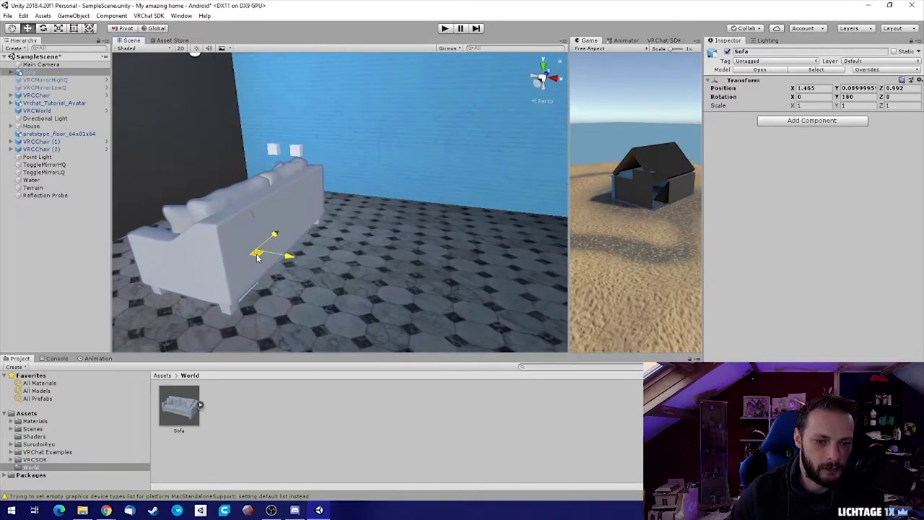
{"action": "right_click_drag", "start_coordinate": [317, 249], "coordinate": [221, 296]}
{"action": "key", "text": "w"}
{"action": "left_click_drag", "start_coordinate": [298, 244], "coordinate": [289, 278]}
{"action": "right_click_drag", "start_coordinate": [289, 278], "coordinate": [313, 260]}
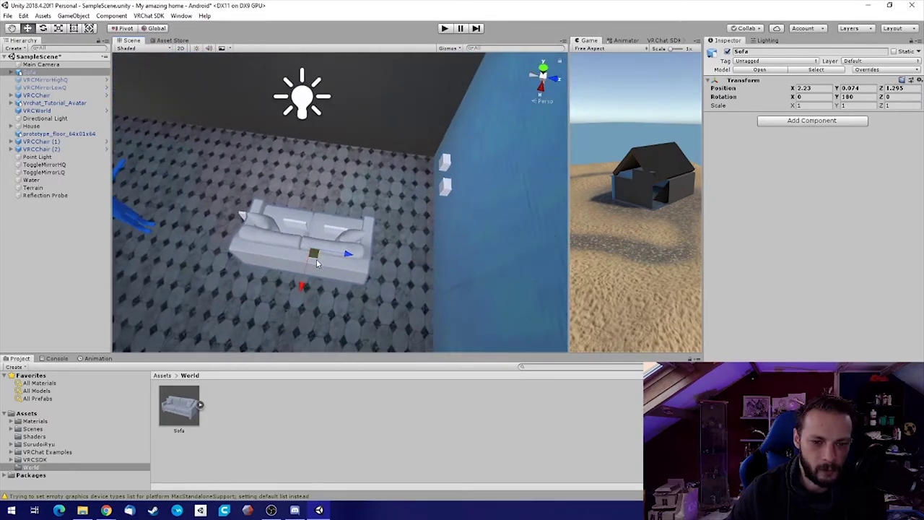
{"action": "mouse_move", "coordinate": [313, 260]}
{"action": "left_mouse_down"}
{"action": "mouse_move", "coordinate": [331, 257]}
{"action": "mouse_move", "coordinate": [312, 254]}
{"action": "left_mouse_up"}
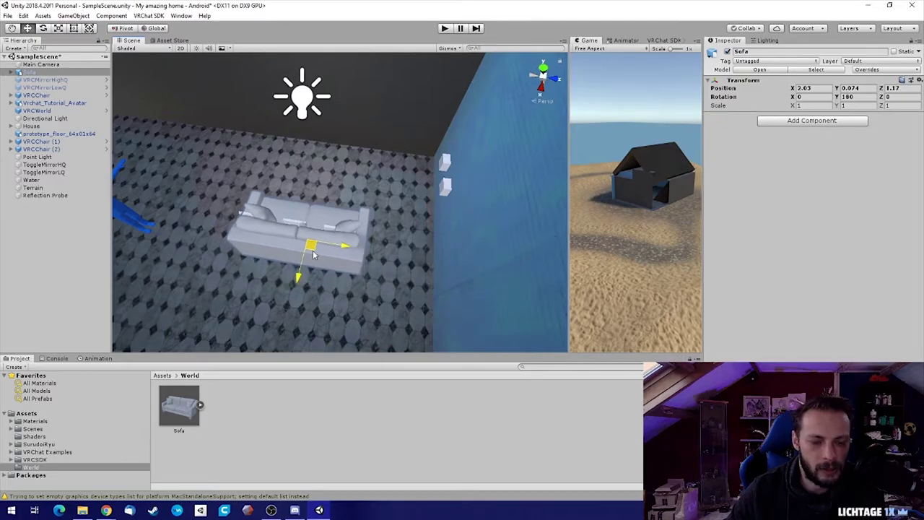
{"action": "left_click_drag", "start_coordinate": [362, 216], "coordinate": [792, 220], "text": "alt"}
{"action": "right_click_drag", "start_coordinate": [792, 220], "coordinate": [681, 83]}
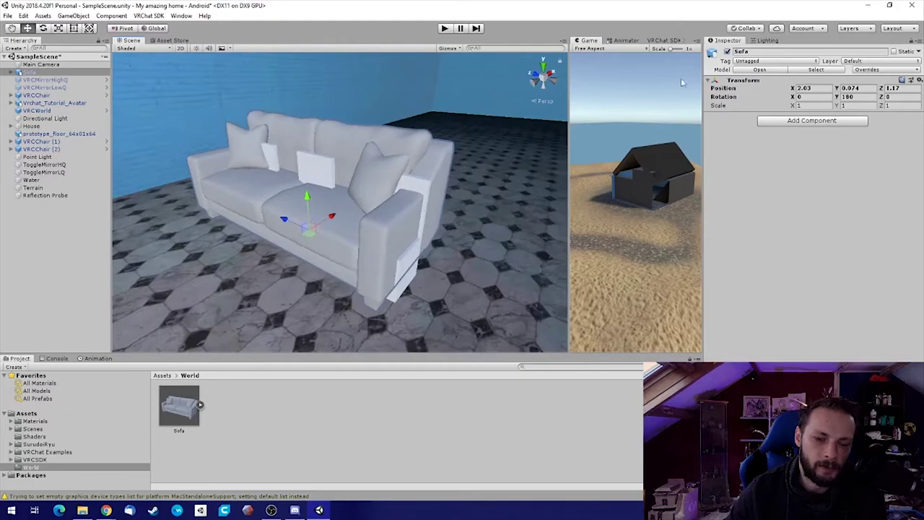
Mark the sofa's Mod_sofa child object as Static and set its Reflection Probes to Blend Probes And Skybox
{"action": "left_click", "coordinate": [10, 74]}
{"action": "left_click", "coordinate": [10, 73]}
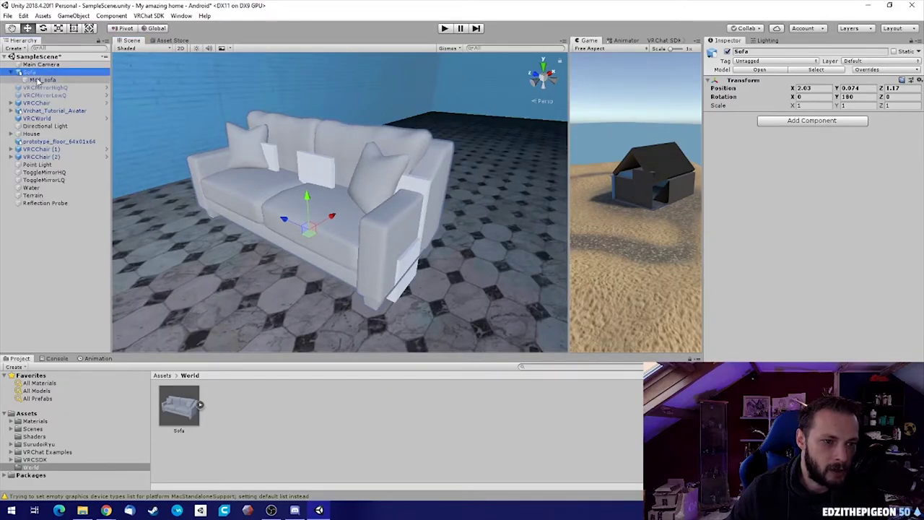
{"action": "left_click", "coordinate": [40, 79]}
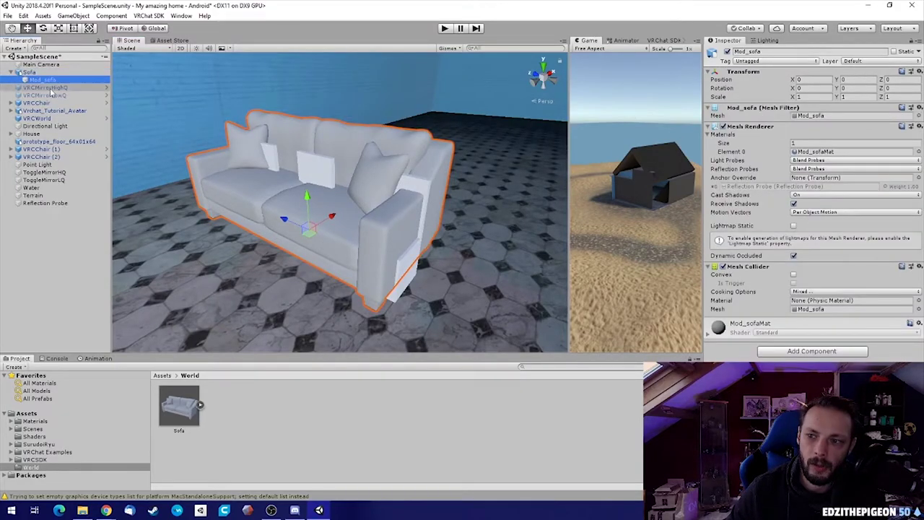
{"action": "left_click", "coordinate": [894, 52]}
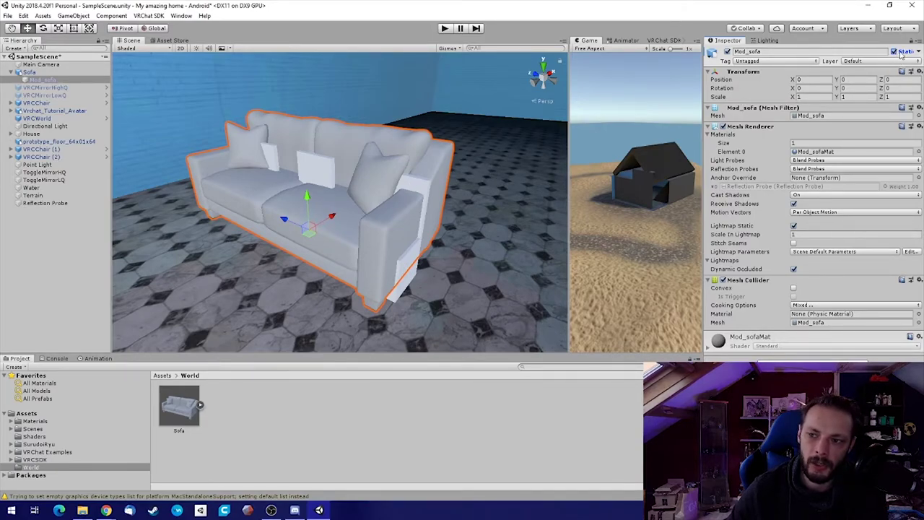
{"action": "left_click", "coordinate": [811, 171]}
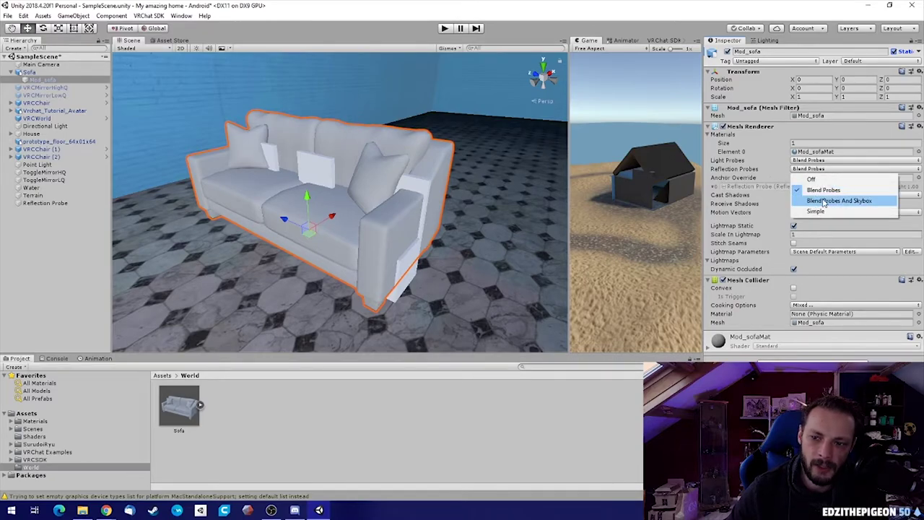
{"action": "left_click", "coordinate": [849, 202]}
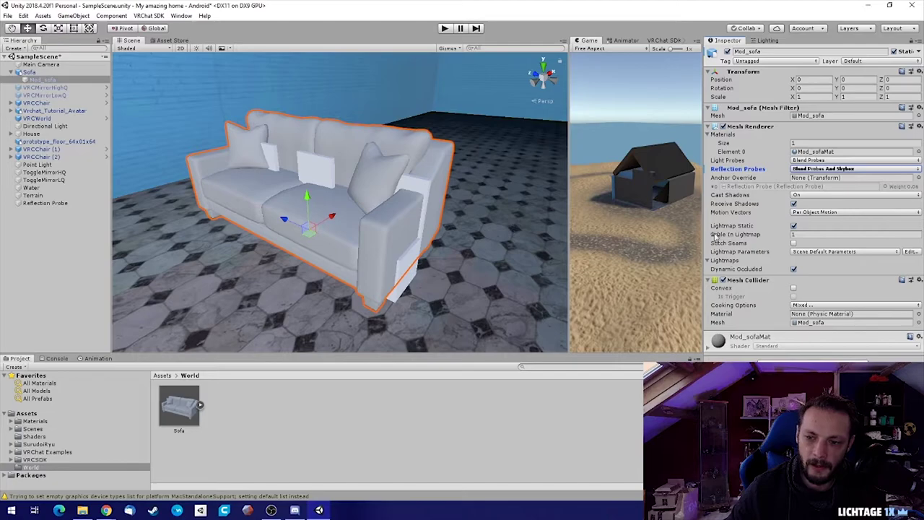
Set Mod_sofa's Scale In Lightmap to 0.2 and enable Stitch Seams
{"action": "left_click", "coordinate": [809, 234]}
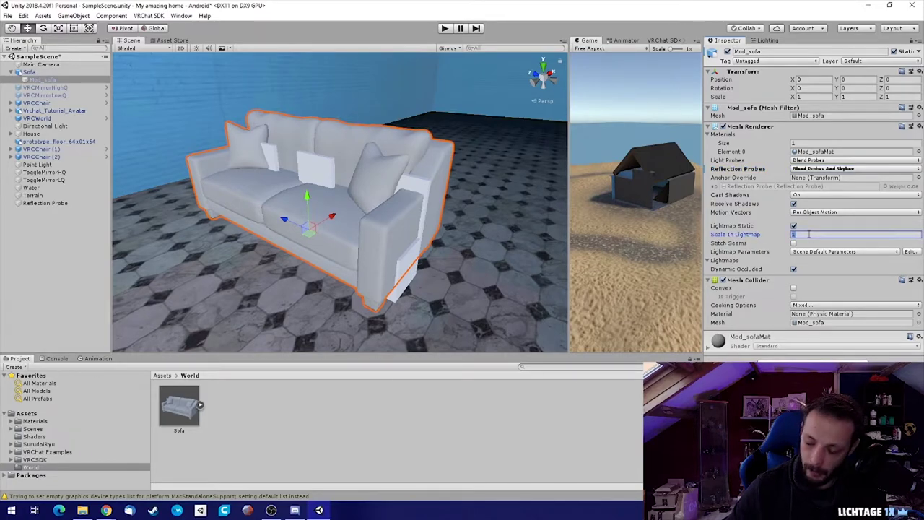
{"action": "type", "text": ".2"}
{"action": "key", "text": "Return"}
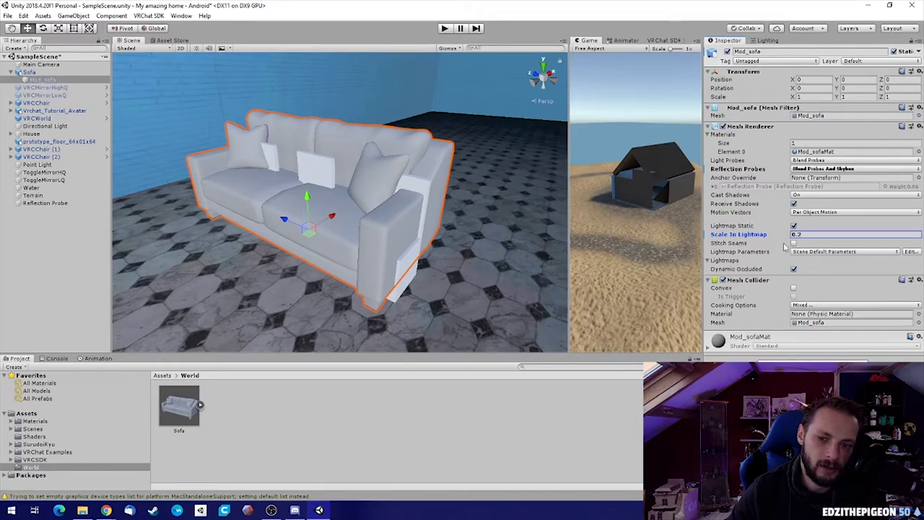
{"action": "left_click", "coordinate": [794, 244]}
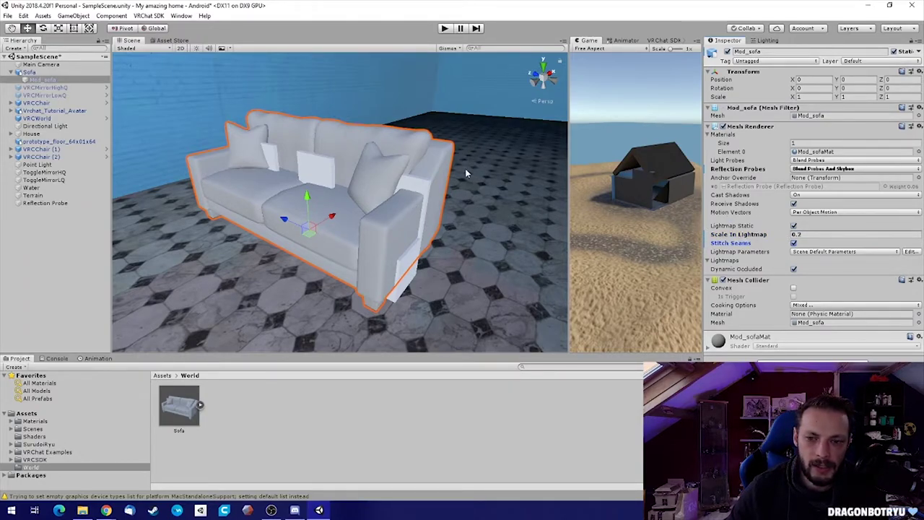
Create a new material named Sofa in the Materials folder
{"action": "left_click_drag", "start_coordinate": [321, 133], "coordinate": [316, 135], "text": "alt"}
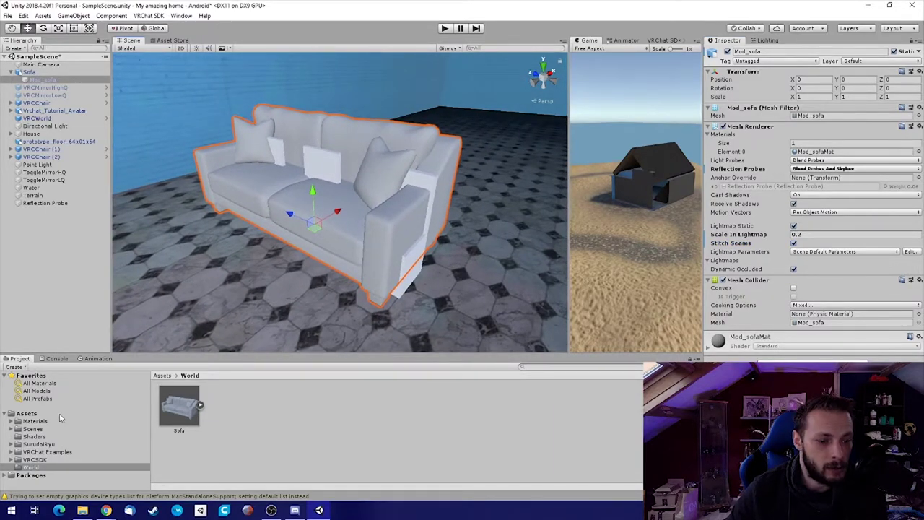
{"action": "left_click", "coordinate": [35, 421]}
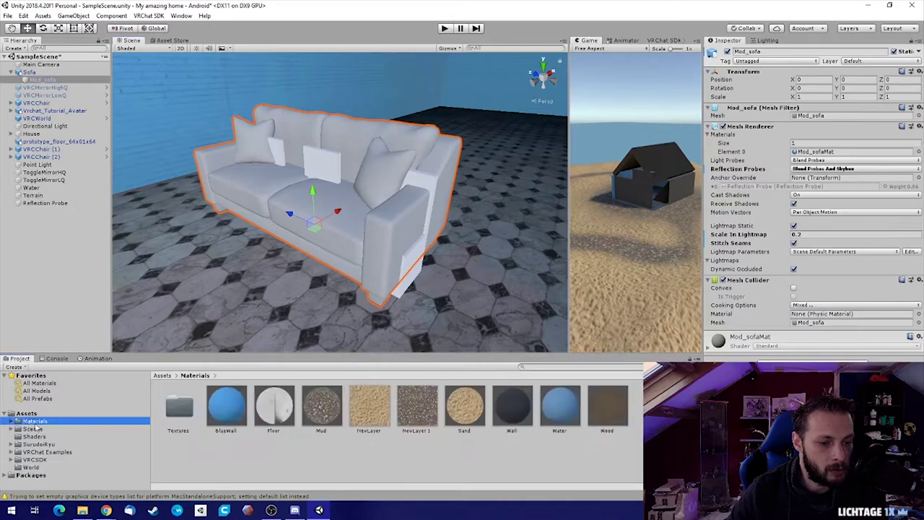
{"action": "right_click", "coordinate": [434, 437]}
{"action": "mouse_move", "coordinate": [491, 229]}
{"action": "left_click", "coordinate": [611, 279]}
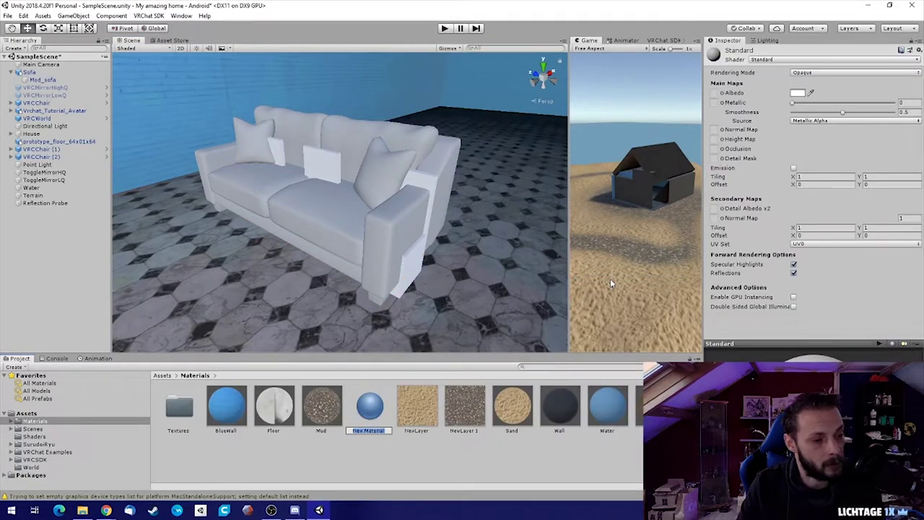
{"action": "type", "text": "Sofa"}
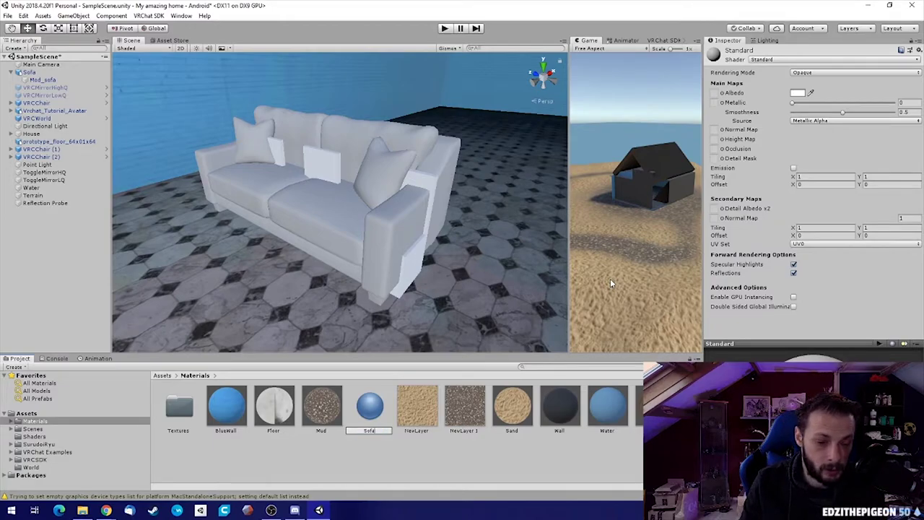
{"action": "key", "text": "Return"}
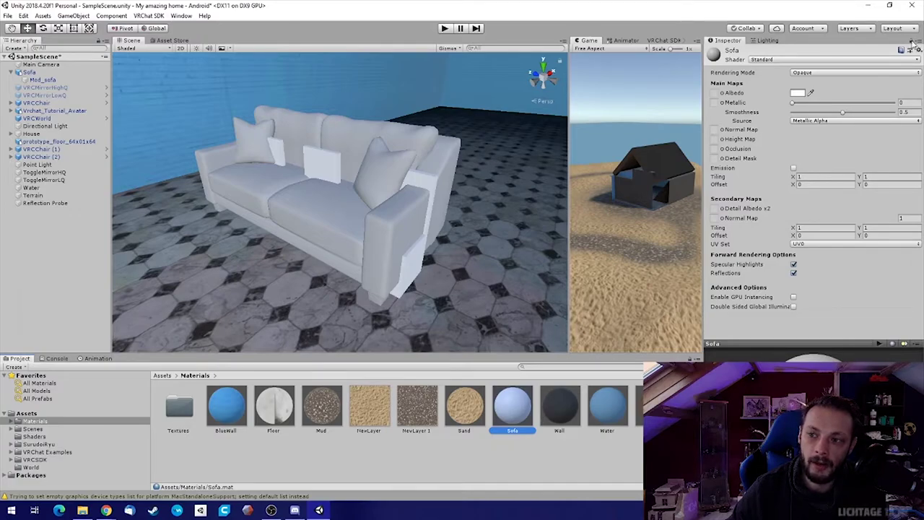
Lock the Inspector on the Sofa material and test the lock by selecting walls, the floor and the sofa in the scene
{"action": "left_click", "coordinate": [800, 156]}
{"action": "left_click", "coordinate": [211, 108]}
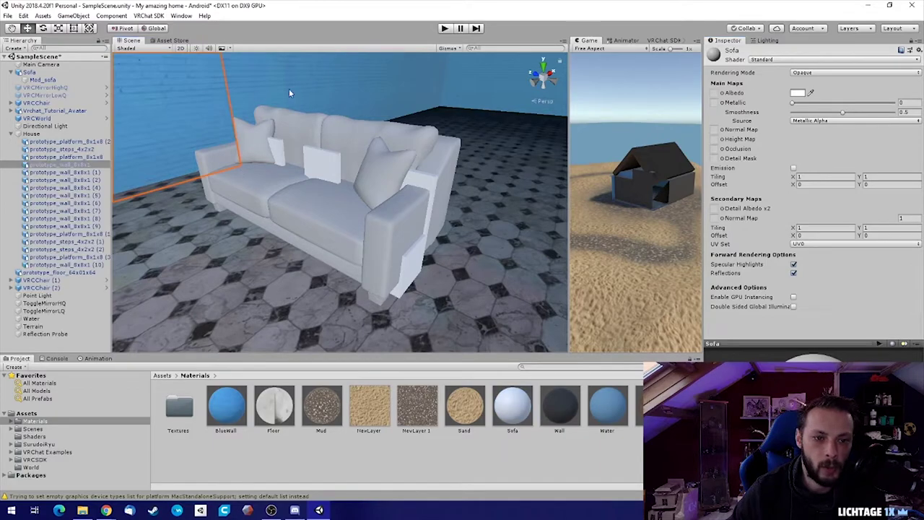
{"action": "left_click", "coordinate": [310, 85]}
{"action": "left_click", "coordinate": [452, 70]}
{"action": "left_click", "coordinate": [438, 85]}
{"action": "left_click", "coordinate": [497, 160]}
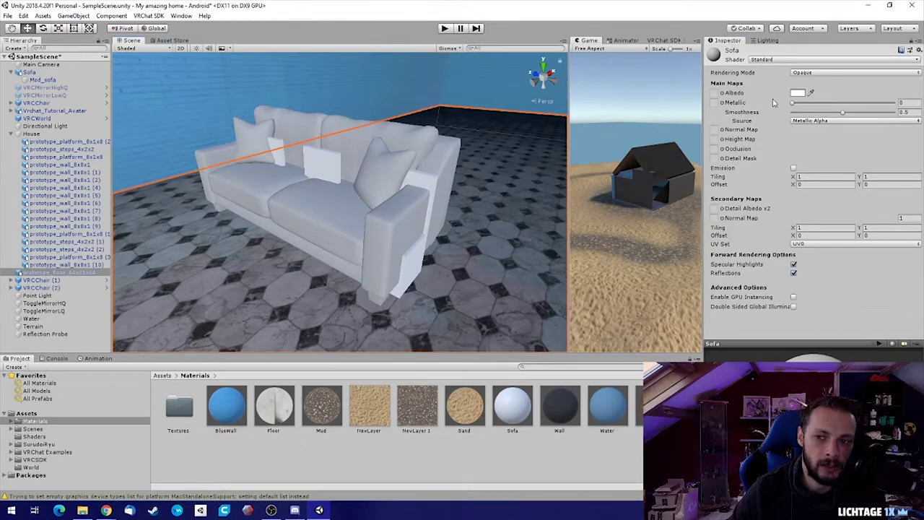
{"action": "left_click", "coordinate": [351, 150]}
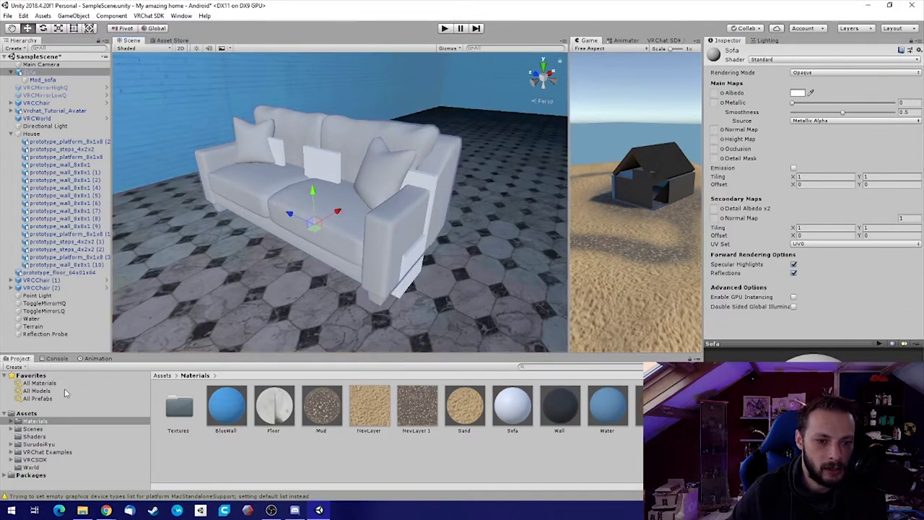
Assign texture A from the Textures folder as the Sofa material's Albedo and the ambient occlusion texture as its Occlusion map
{"action": "double_click", "coordinate": [179, 408]}
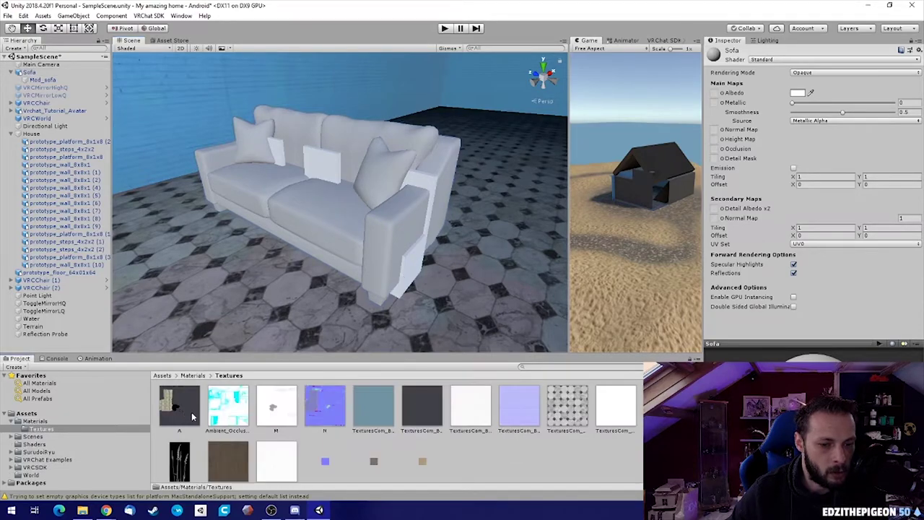
{"action": "scroll", "coordinate": [188, 424], "scroll_direction": "down", "scroll_amount": 1}
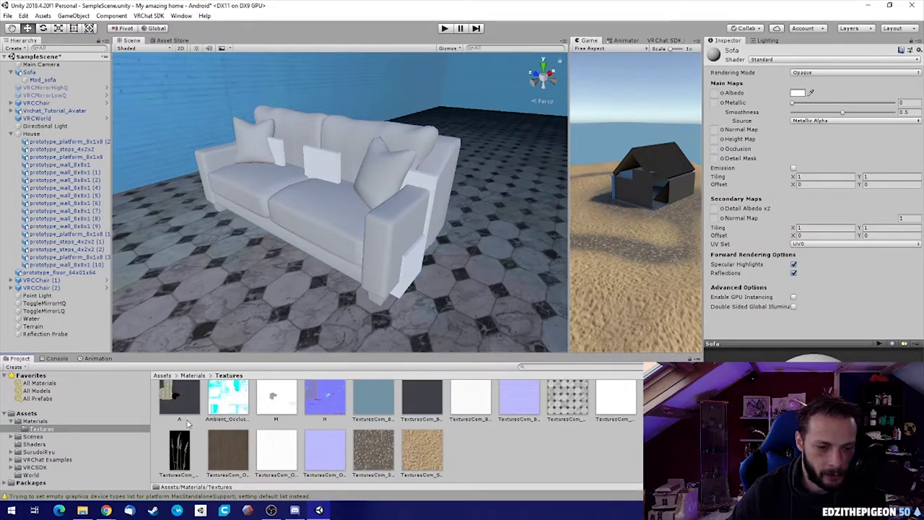
{"action": "left_click_drag", "start_coordinate": [181, 404], "coordinate": [715, 94]}
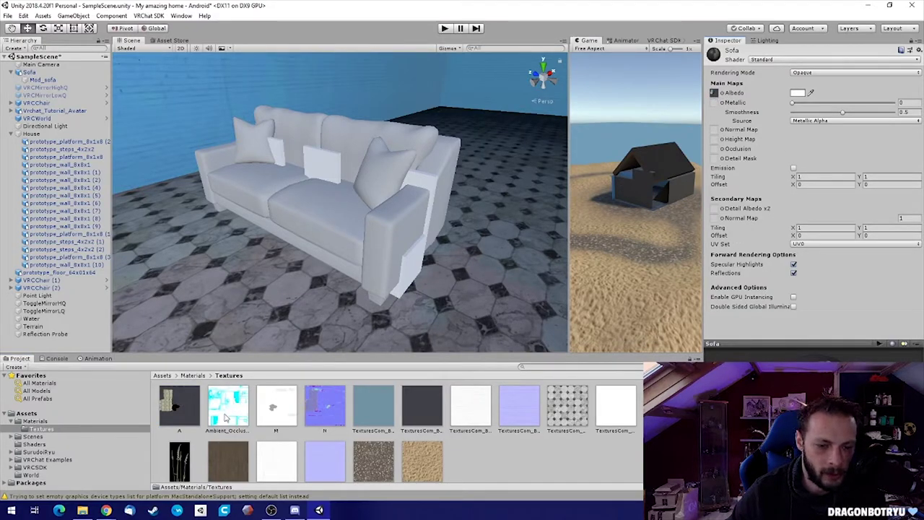
{"action": "left_click_drag", "start_coordinate": [220, 422], "coordinate": [720, 150]}
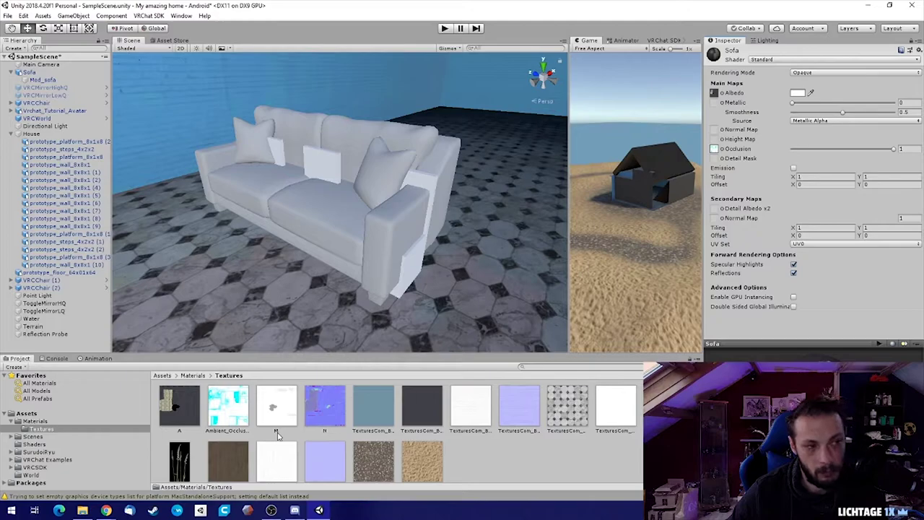
Assign texture M as the Sofa material's Metallic map and texture N as its Normal Map, fixing N's import type as a normal map
{"action": "left_click_drag", "start_coordinate": [274, 423], "coordinate": [715, 102]}
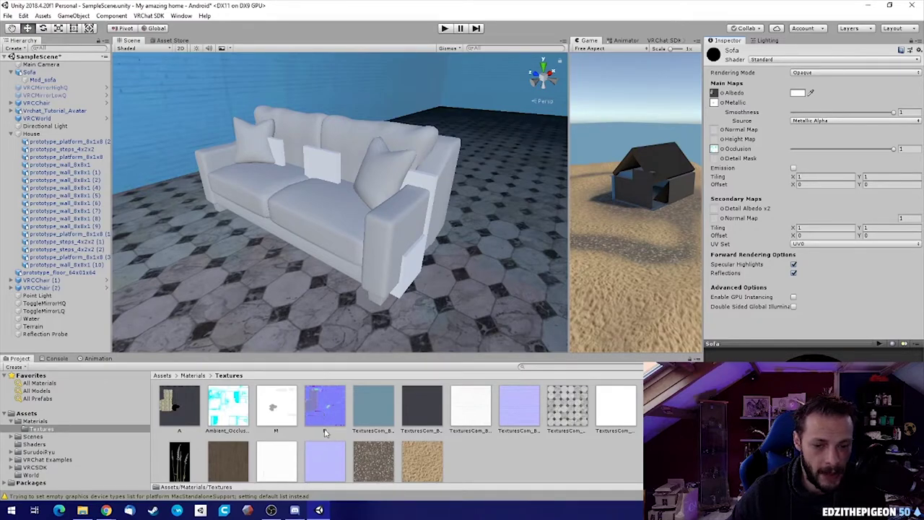
{"action": "left_click_drag", "start_coordinate": [325, 432], "coordinate": [715, 130]}
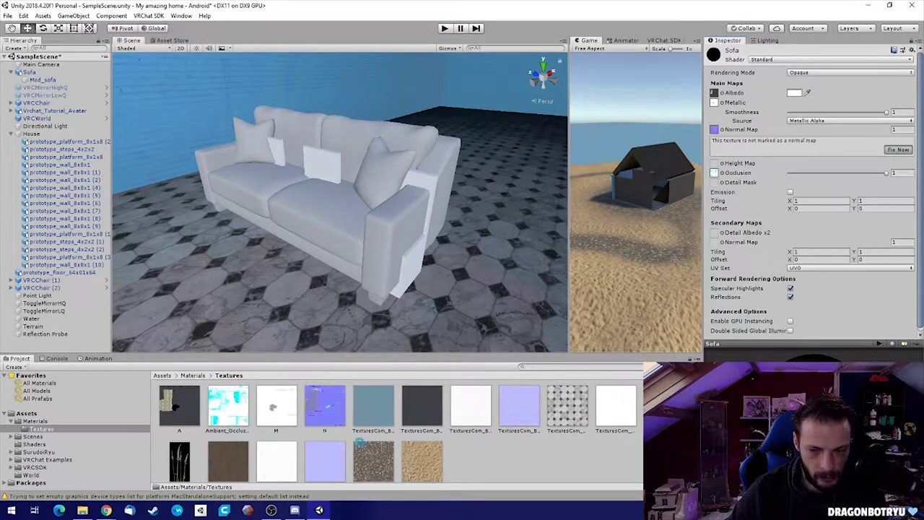
{"action": "scroll", "coordinate": [468, 444], "scroll_direction": "down", "scroll_amount": 1}
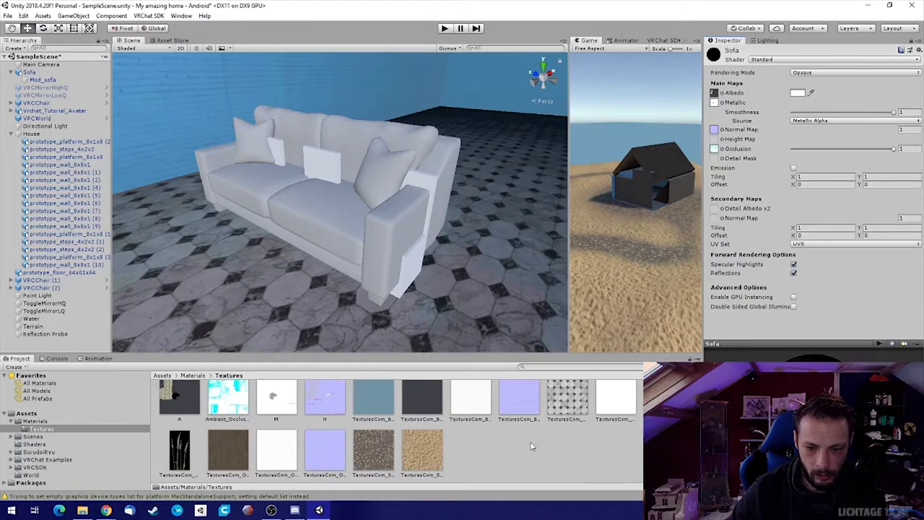
{"action": "scroll", "coordinate": [518, 446], "scroll_direction": "up", "scroll_amount": 1}
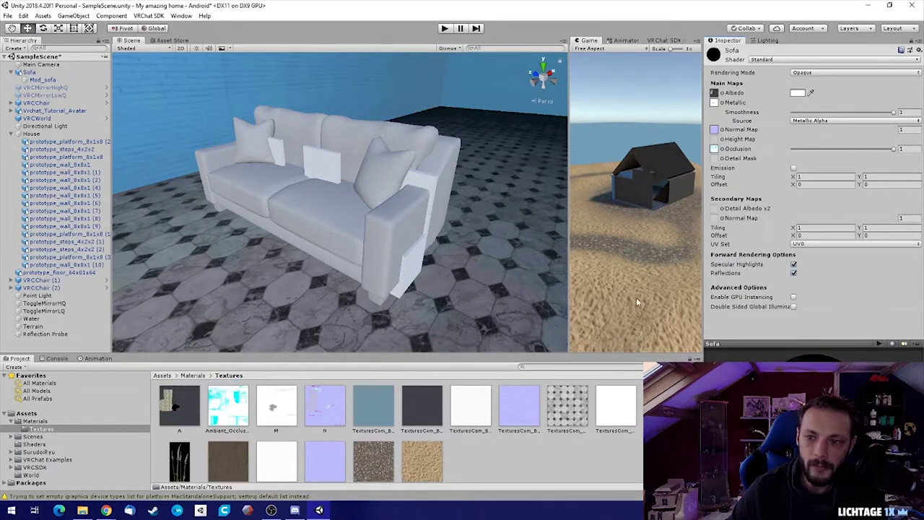
Disable Specular Highlights on the Sofa material and apply the material from the Materials folder to the sofa in the scene
{"action": "left_click", "coordinate": [795, 265]}
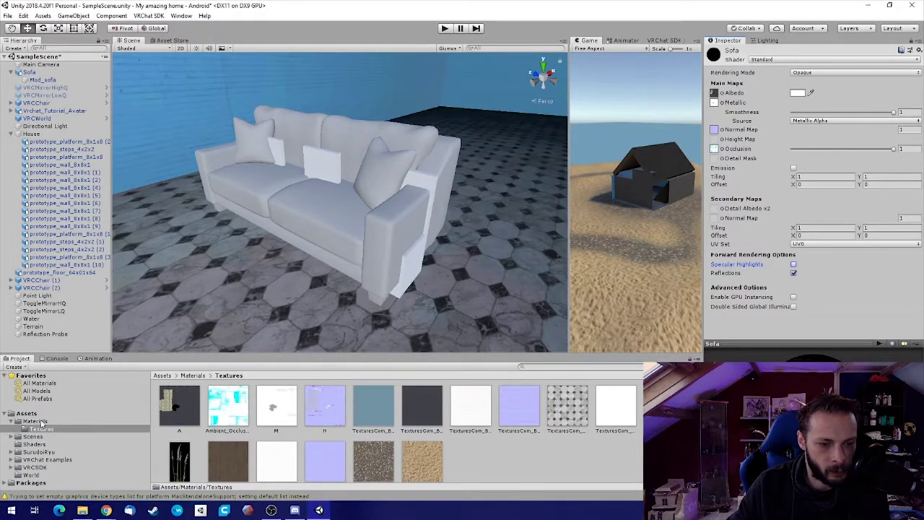
{"action": "left_click", "coordinate": [42, 422]}
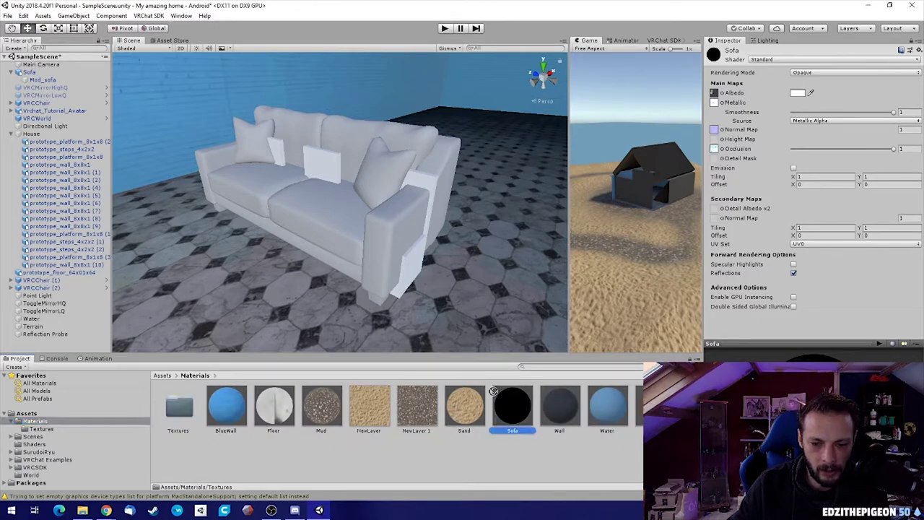
{"action": "left_click_drag", "start_coordinate": [513, 408], "coordinate": [377, 225]}
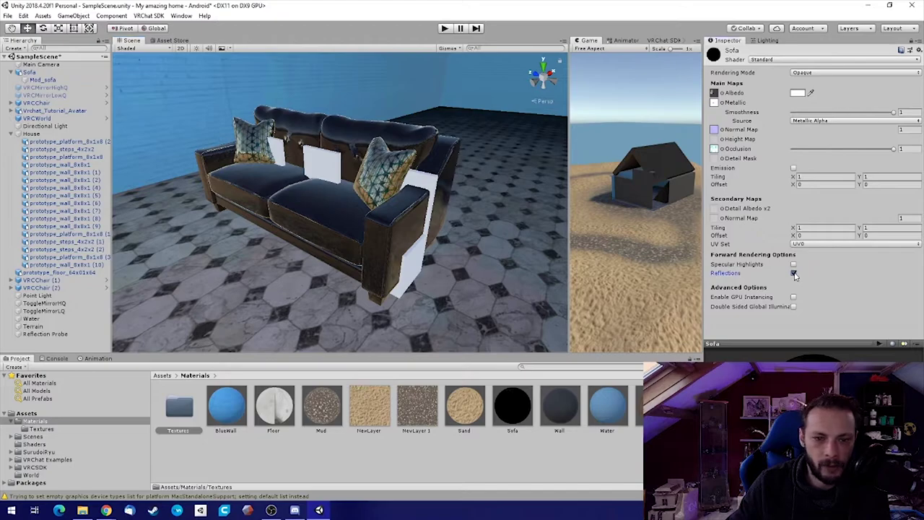
Compare the sofa with Reflections off and on, leave them enabled, and set the material's Smoothness to about 0.314
{"action": "left_click", "coordinate": [794, 273]}
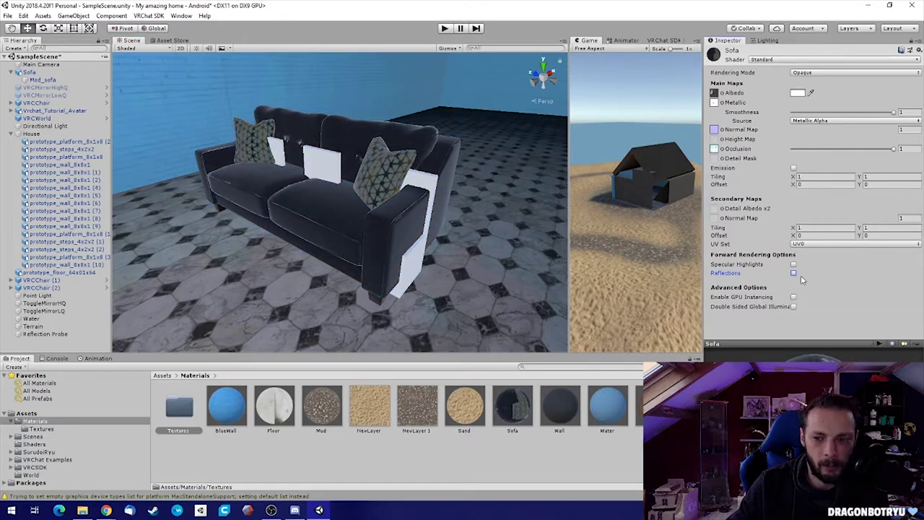
{"action": "left_click", "coordinate": [794, 273]}
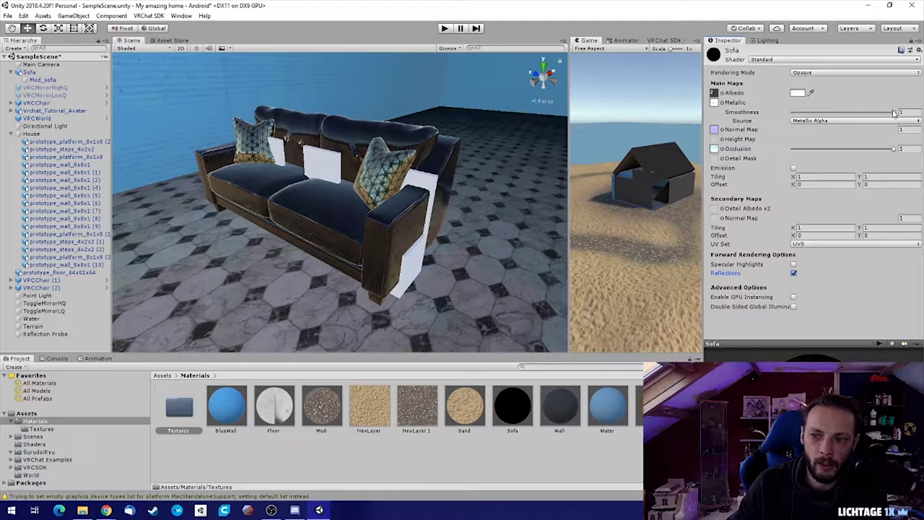
{"action": "left_click_drag", "start_coordinate": [894, 114], "coordinate": [814, 113]}
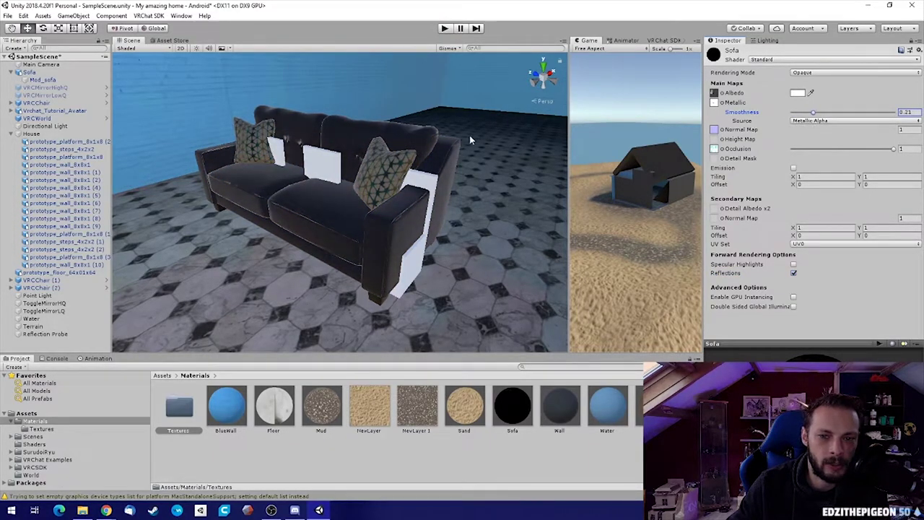
{"action": "mouse_move", "coordinate": [814, 116]}
{"action": "left_mouse_down"}
{"action": "mouse_move", "coordinate": [848, 113]}
{"action": "mouse_move", "coordinate": [773, 113]}
{"action": "mouse_move", "coordinate": [825, 114]}
{"action": "left_mouse_up"}
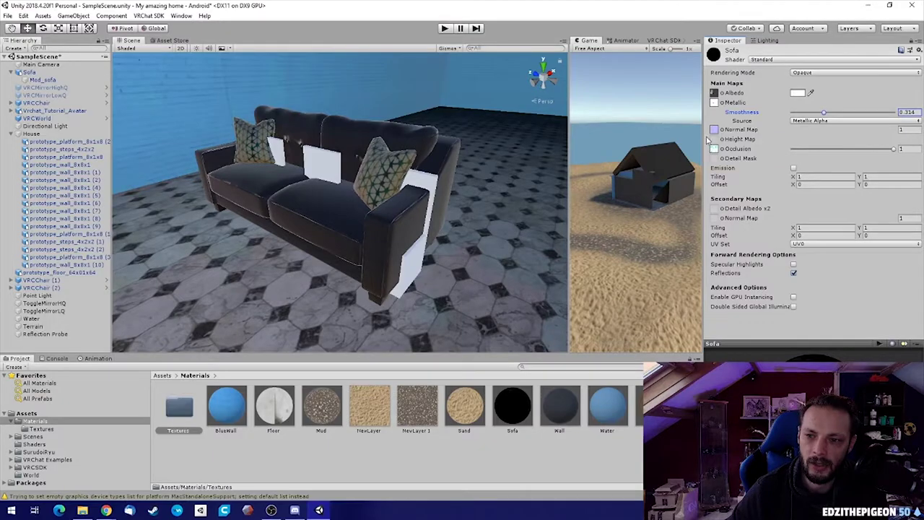
Inspect the textured sofa from behind and in front, and delete the surplus VRCChair overlapping its armrest
{"action": "right_click_drag", "start_coordinate": [426, 160], "coordinate": [835, 167]}
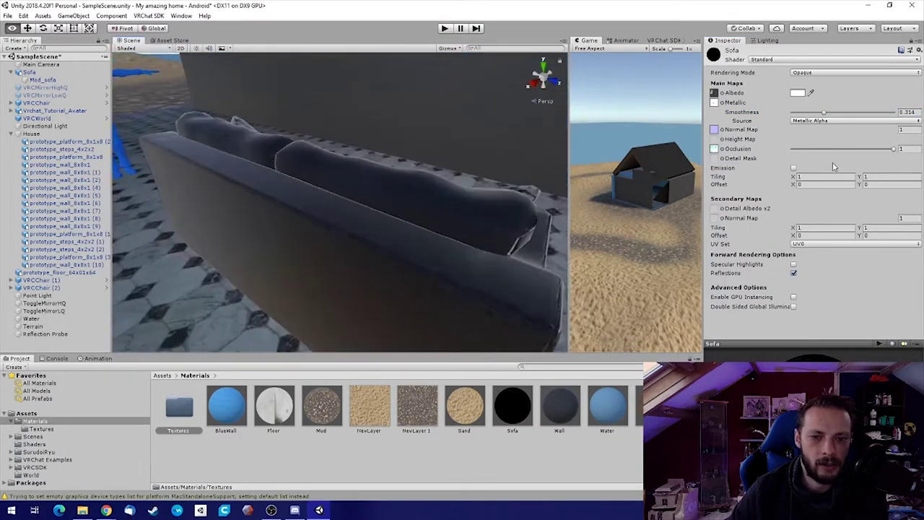
{"action": "left_click_drag", "start_coordinate": [834, 167], "coordinate": [11, 192], "text": "alt"}
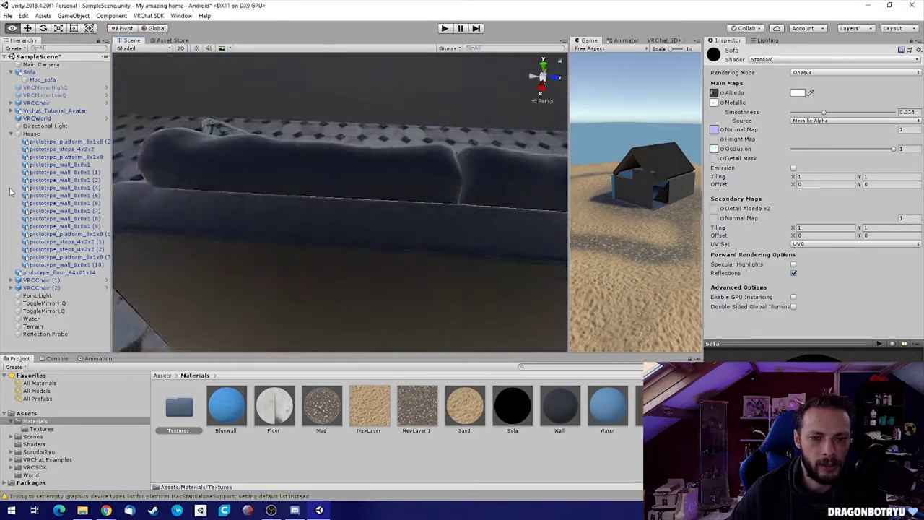
{"action": "right_click_drag", "start_coordinate": [11, 191], "coordinate": [523, 174]}
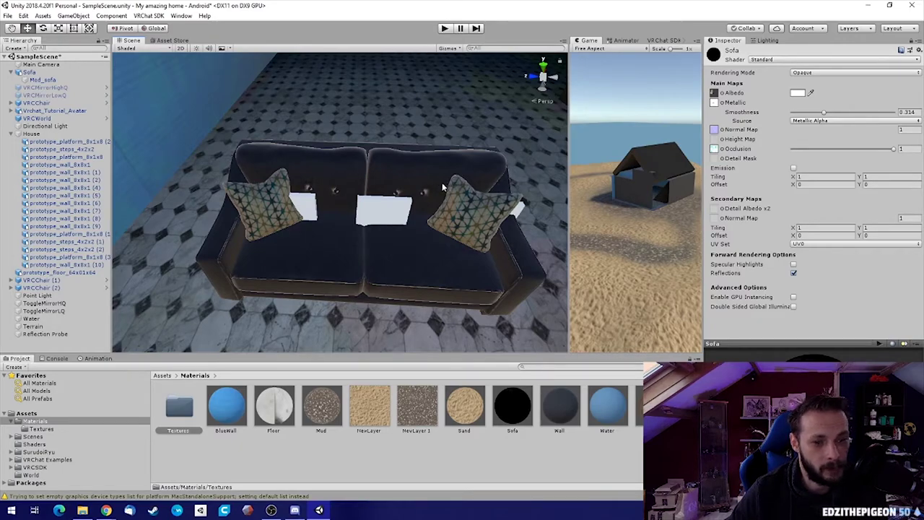
{"action": "left_click", "coordinate": [310, 209]}
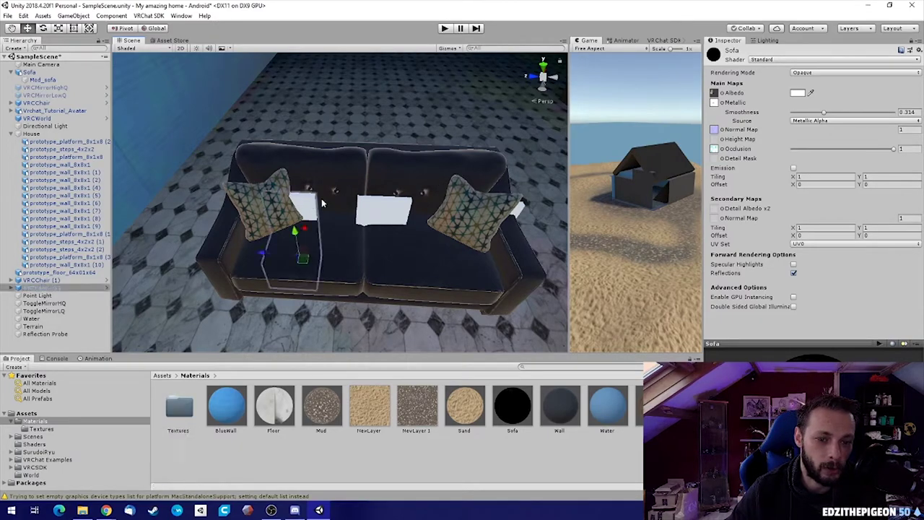
{"action": "left_click_drag", "start_coordinate": [325, 203], "coordinate": [402, 171], "text": "alt"}
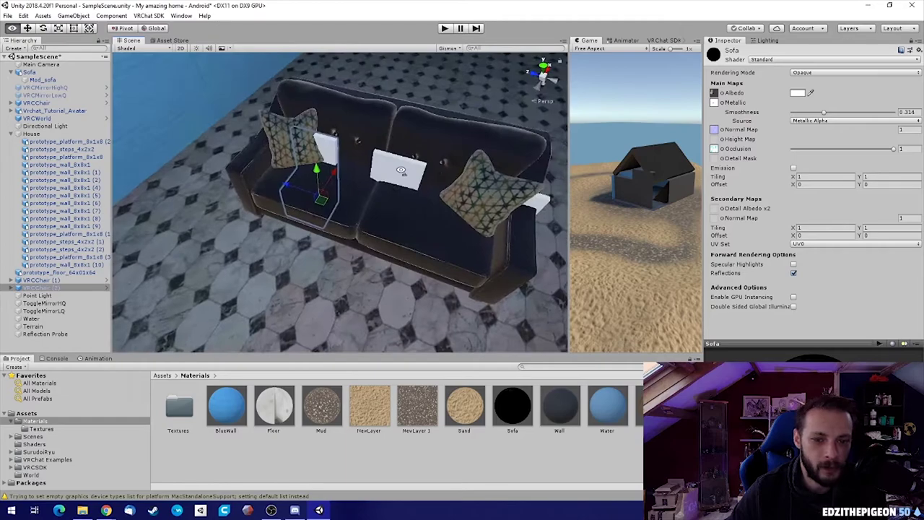
{"action": "left_click", "coordinate": [549, 208]}
{"action": "left_click_drag", "start_coordinate": [548, 208], "coordinate": [363, 200], "text": "alt"}
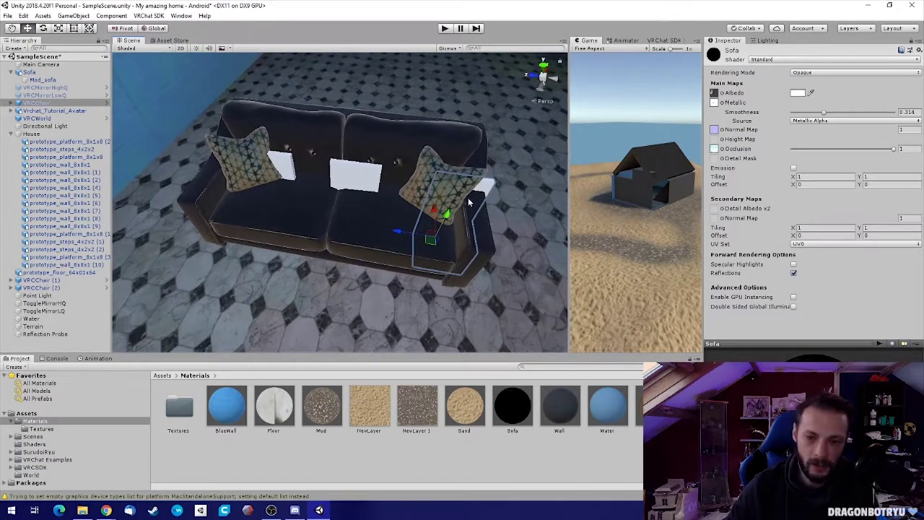
{"action": "left_click_drag", "start_coordinate": [431, 240], "coordinate": [509, 225]}
{"action": "key", "text": "Delete"}
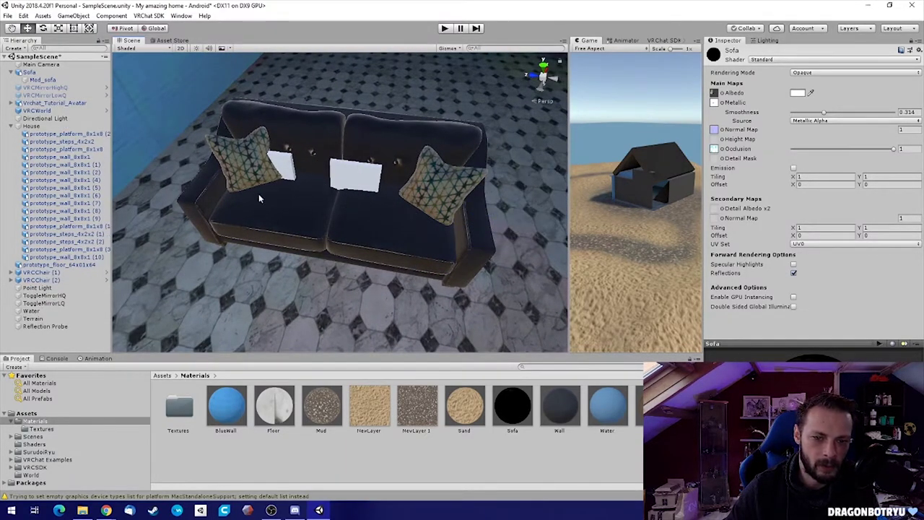
Shift VRCChair (1) and VRCChair (2) sideways so that each sits on its own sofa cushion
{"action": "left_click", "coordinate": [347, 169]}
{"action": "left_click_drag", "start_coordinate": [321, 221], "coordinate": [344, 228]}
{"action": "right_click_drag", "start_coordinate": [343, 228], "coordinate": [397, 175]}
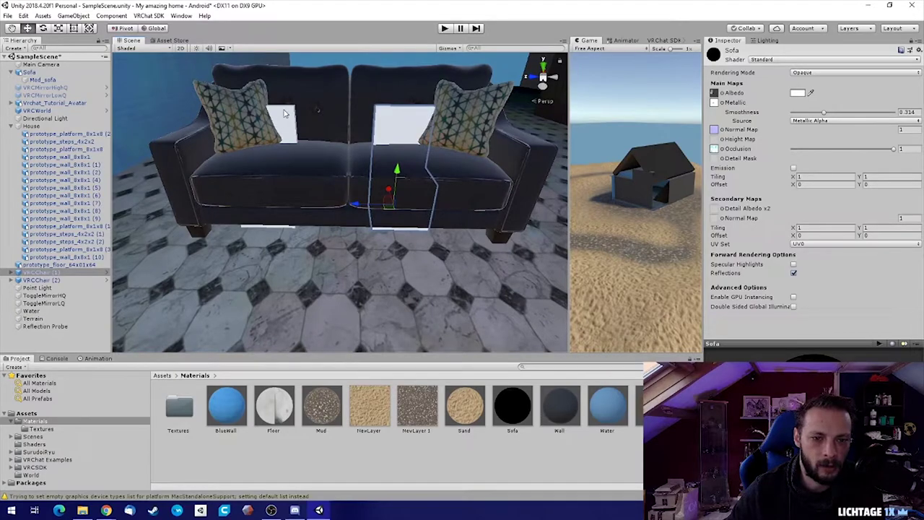
{"action": "left_click", "coordinate": [249, 205]}
{"action": "left_click_drag", "start_coordinate": [242, 203], "coordinate": [257, 204]}
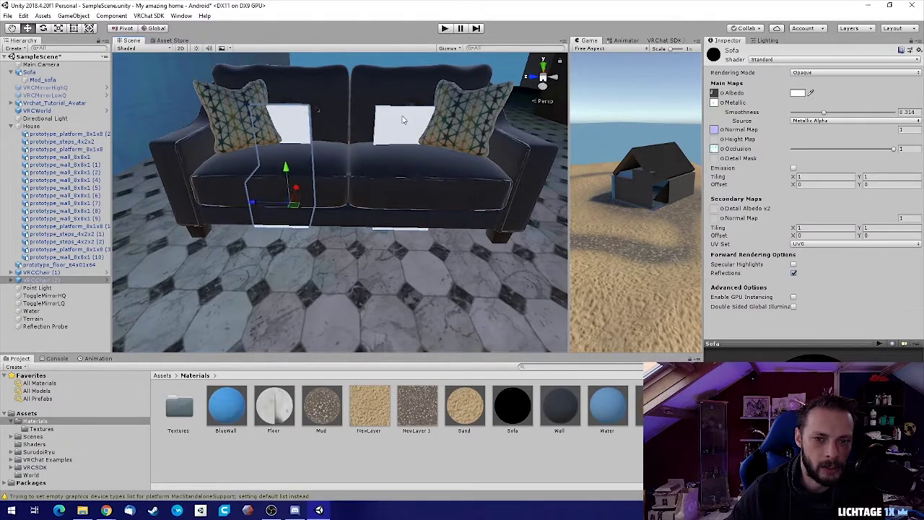
Raise VRCChair (1) and VRCChair (2) together to cushion height and move them forward to the sofa's front edge
{"action": "left_click", "coordinate": [401, 117], "text": "shift"}
{"action": "left_click_drag", "start_coordinate": [469, 131], "coordinate": [340, 137], "text": "alt"}
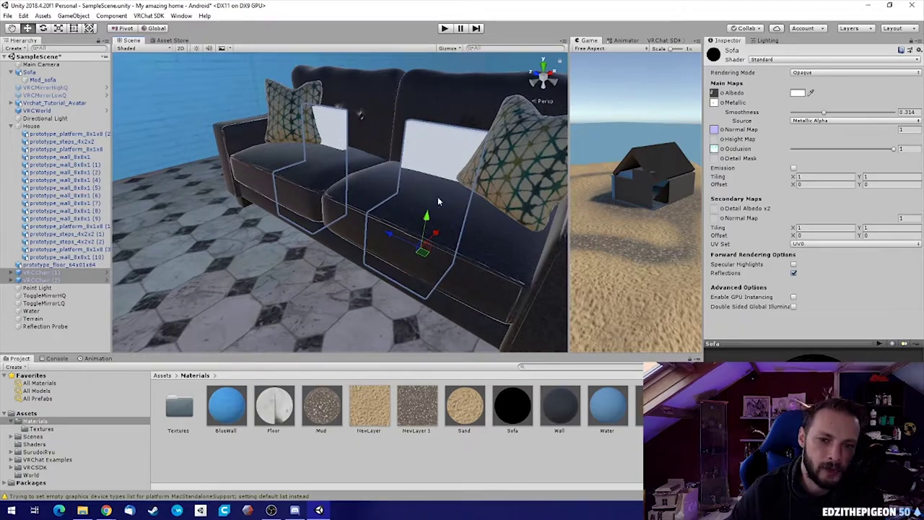
{"action": "left_click_drag", "start_coordinate": [427, 219], "coordinate": [431, 191]}
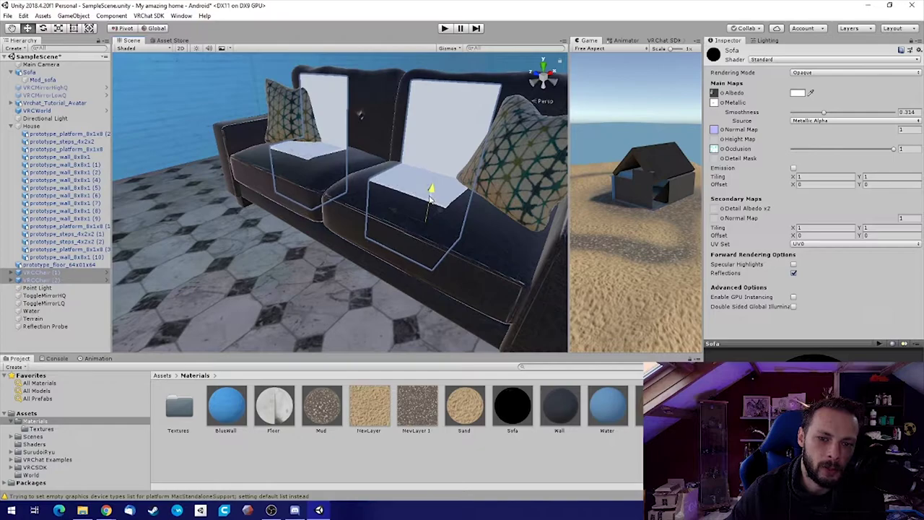
{"action": "left_click_drag", "start_coordinate": [440, 211], "coordinate": [428, 223]}
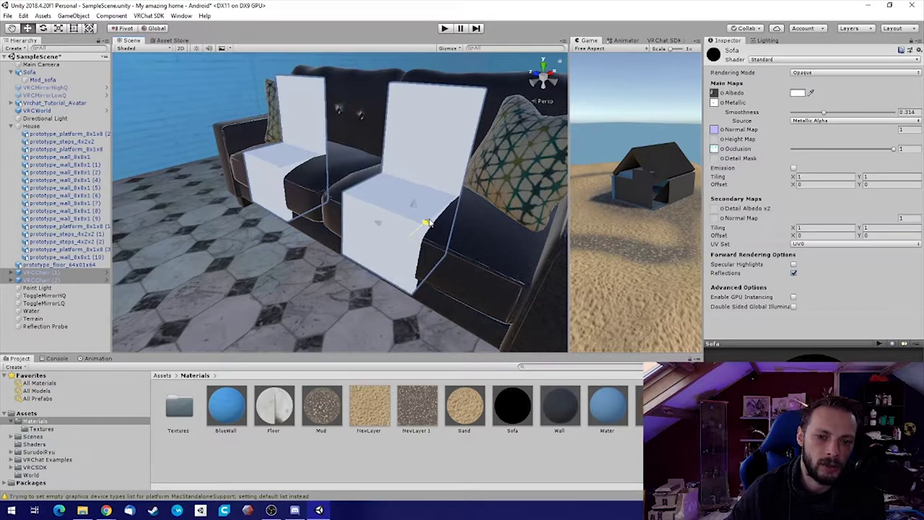
Fine-tune the sideways positions of the two chairs so they are evenly placed on the sofa's cushions
{"action": "left_click_drag", "start_coordinate": [325, 221], "coordinate": [429, 241], "text": "alt"}
{"action": "left_click", "coordinate": [260, 166]}
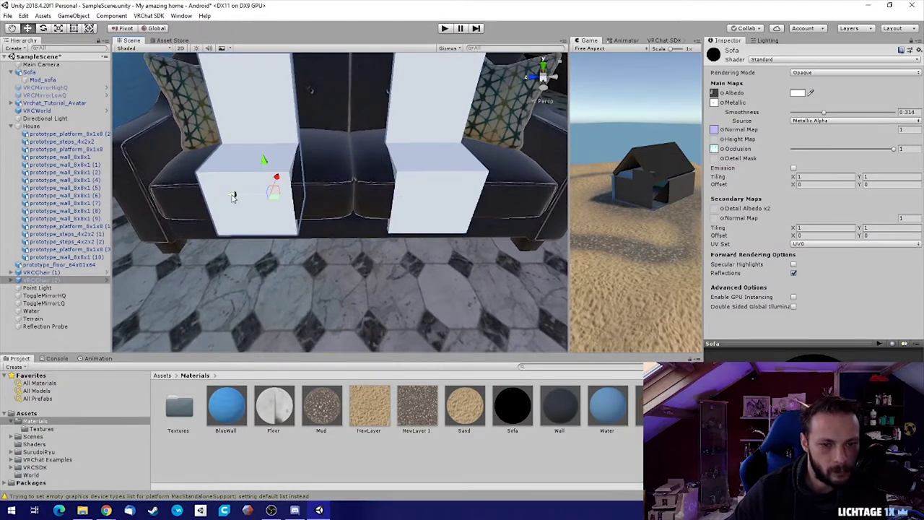
{"action": "left_click_drag", "start_coordinate": [234, 197], "coordinate": [388, 201]}
{"action": "left_click", "coordinate": [433, 190]}
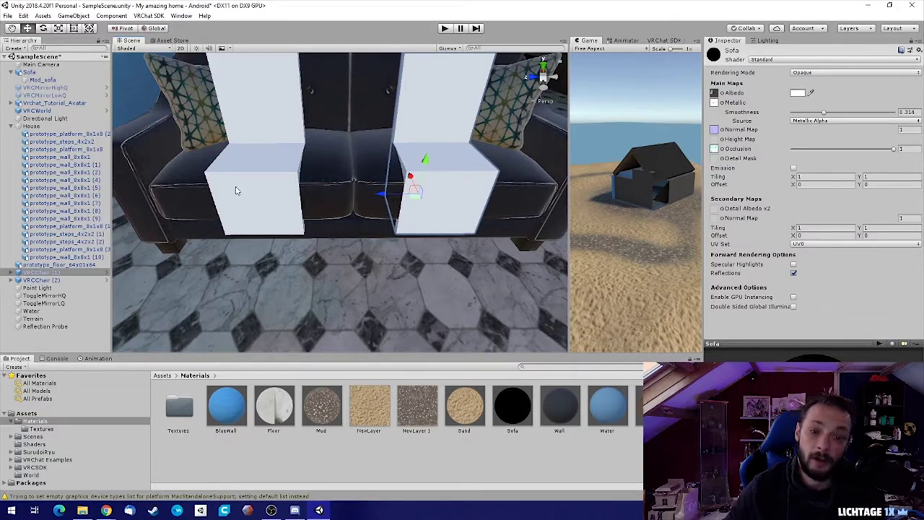
Make VRCChair (1) and VRCChair (2) children of the Sofa object, and select each one to check it
{"action": "left_click", "coordinate": [44, 280], "text": "ctrl"}
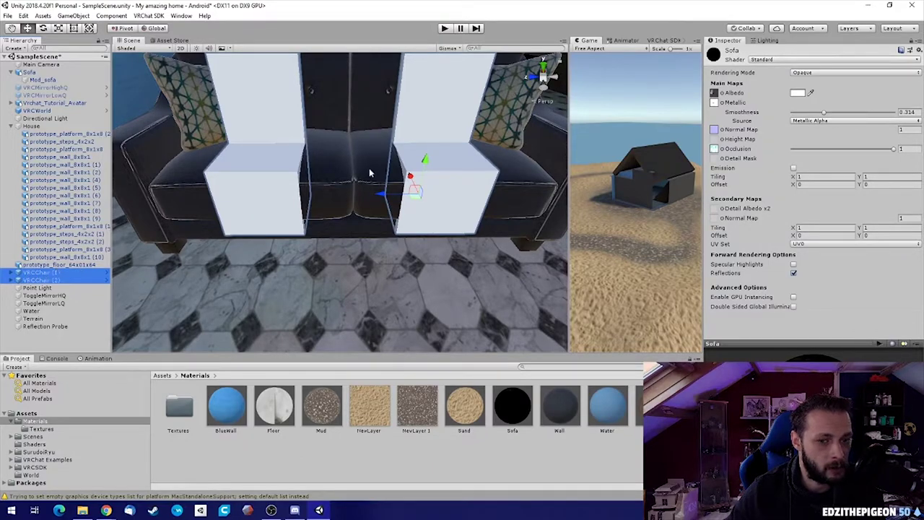
{"action": "left_click_drag", "start_coordinate": [36, 277], "coordinate": [30, 84]}
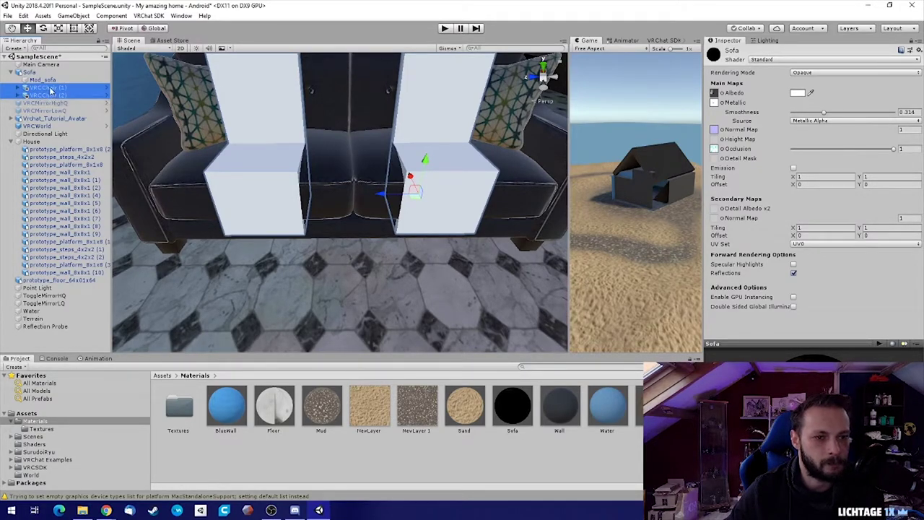
{"action": "left_click", "coordinate": [49, 88]}
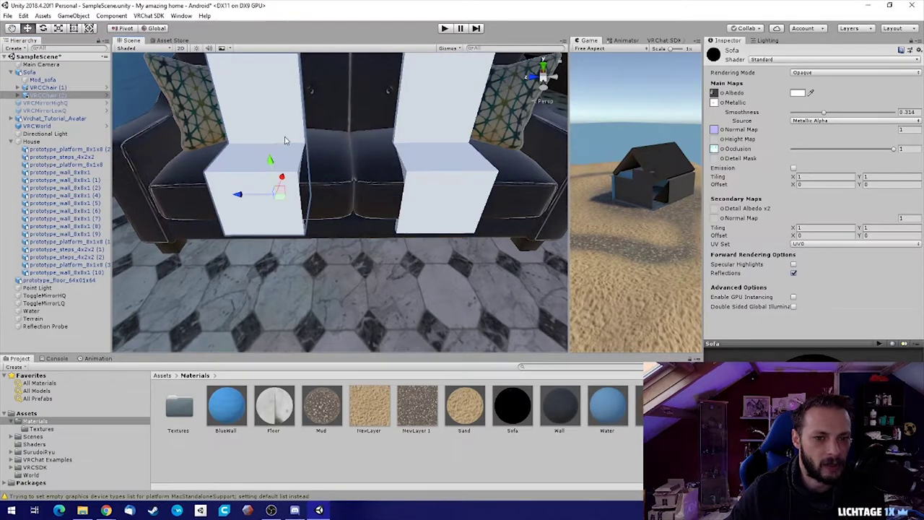
{"action": "left_click", "coordinate": [33, 95]}
Unlock the Inspector and deactivate the ChairBase and ChairBack objects of both VRCChairs under the sofa
{"action": "left_click", "coordinate": [17, 96]}
{"action": "left_click", "coordinate": [18, 88]}
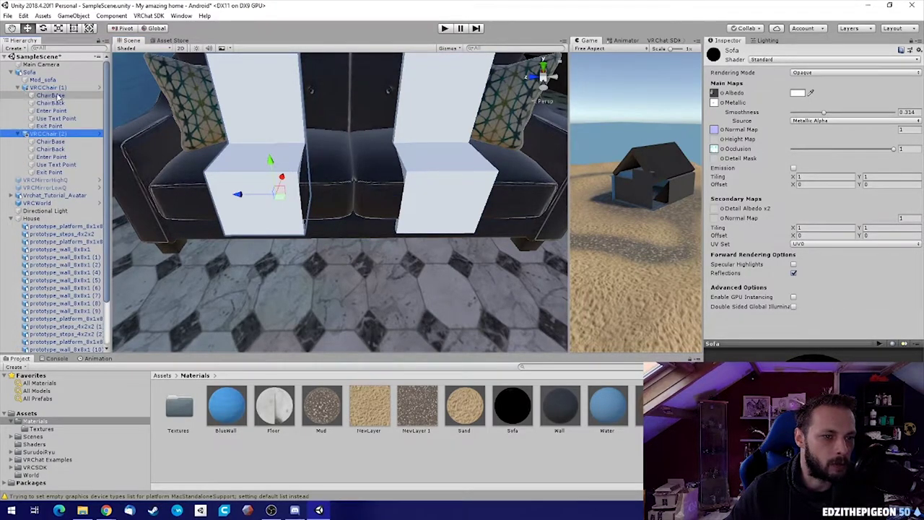
{"action": "left_click", "coordinate": [51, 95]}
{"action": "left_click", "coordinate": [51, 103], "text": "ctrl"}
{"action": "left_click", "coordinate": [54, 142], "text": "ctrl"}
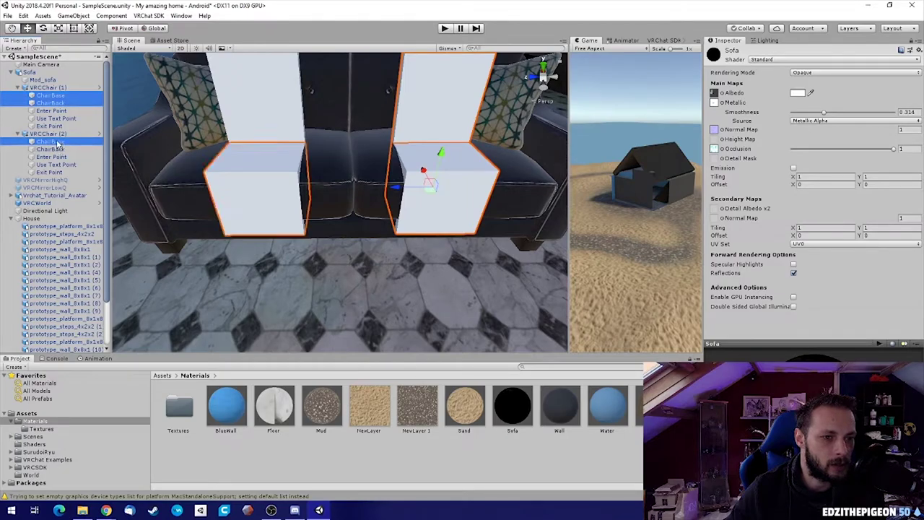
{"action": "left_click", "coordinate": [70, 148], "text": "ctrl"}
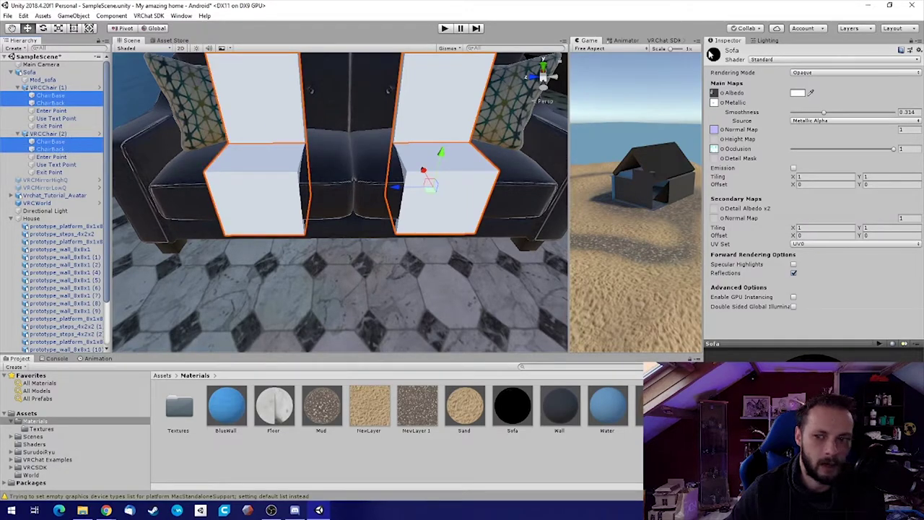
{"action": "left_click", "coordinate": [913, 41]}
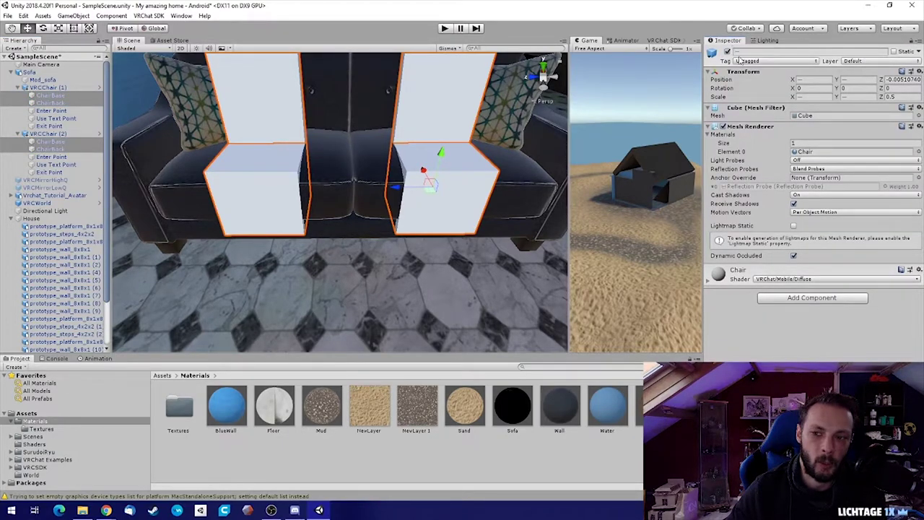
{"action": "left_click", "coordinate": [728, 52]}
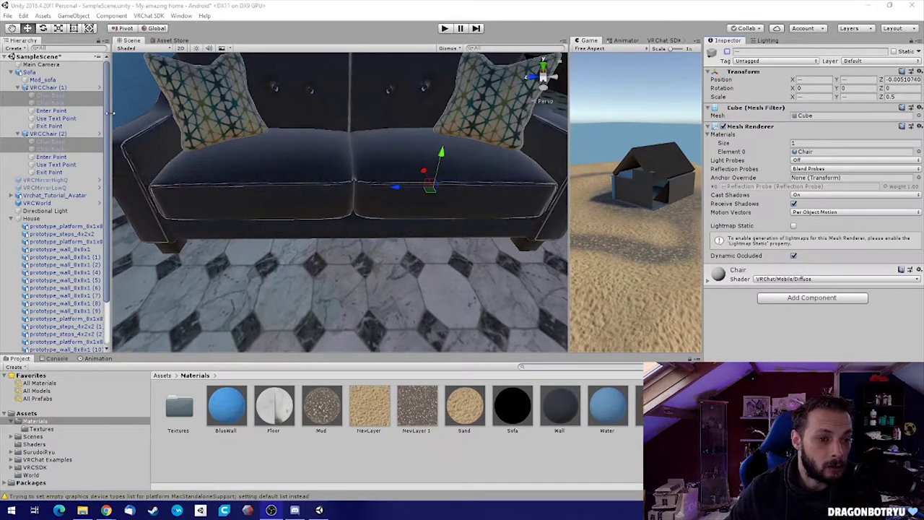
{"action": "left_click_drag", "start_coordinate": [384, 240], "coordinate": [310, 209], "text": "alt"}
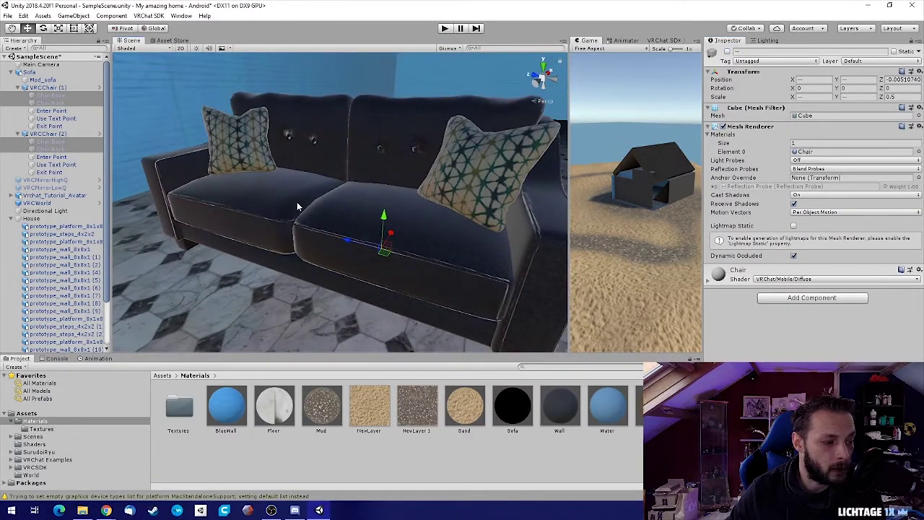
{"action": "left_click", "coordinate": [18, 88]}
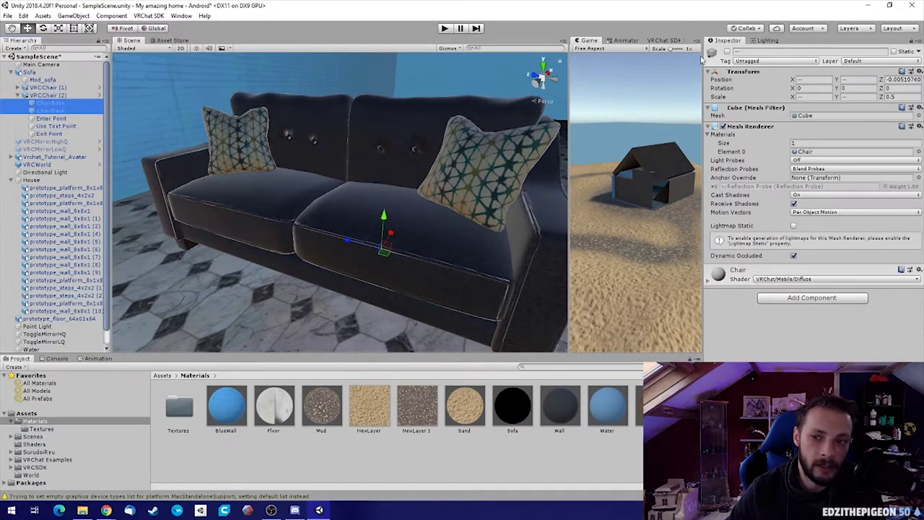
Show and hide the selected ChairBase and ChairBack meshes again, and check VRCChair (2)'s Enter Point, Use Text Point and Exit Point
{"action": "left_click", "coordinate": [726, 52]}
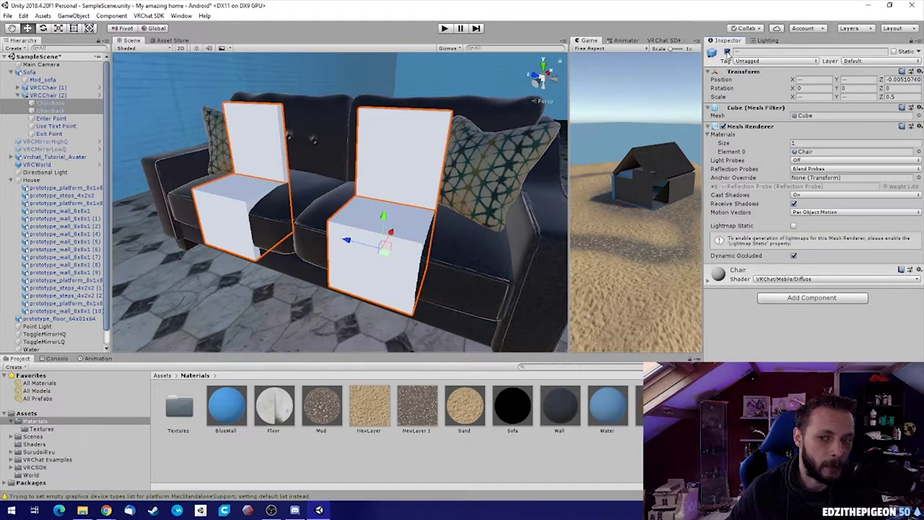
{"action": "left_click", "coordinate": [727, 52]}
{"action": "left_click", "coordinate": [52, 118]}
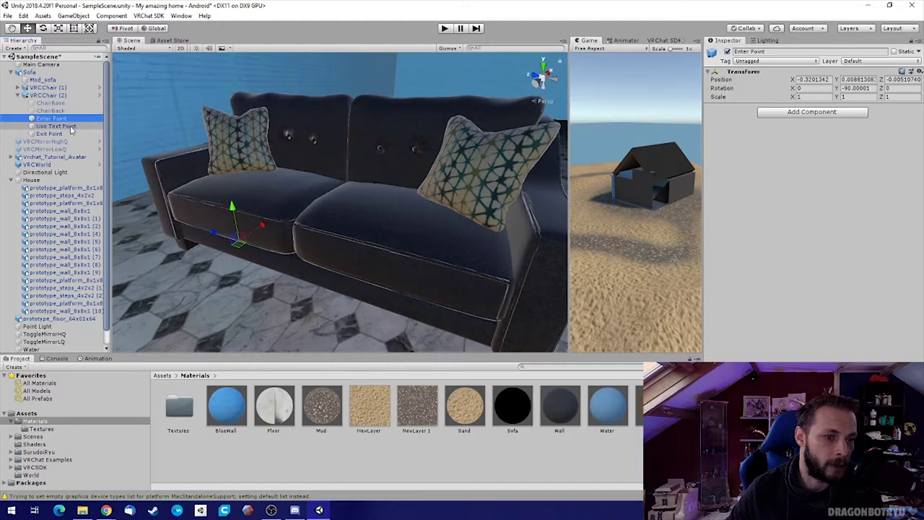
{"action": "left_click", "coordinate": [71, 128]}
{"action": "left_click", "coordinate": [68, 134]}
{"action": "left_click", "coordinate": [65, 127]}
{"action": "left_click", "coordinate": [62, 119]}
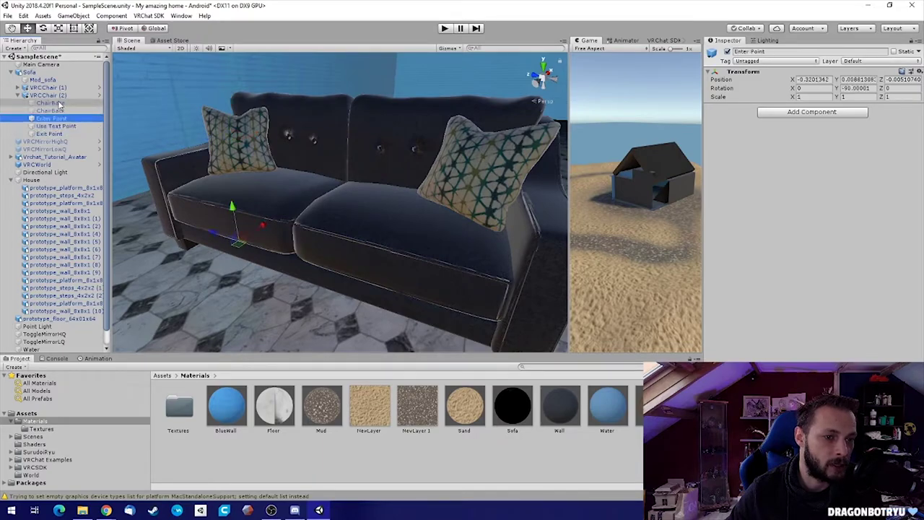
Review VRCChair (2) and its ChairBase and ChairBack objects, and collapse the Sofa's hierarchy
{"action": "left_click_drag", "start_coordinate": [59, 105], "coordinate": [44, 96]}
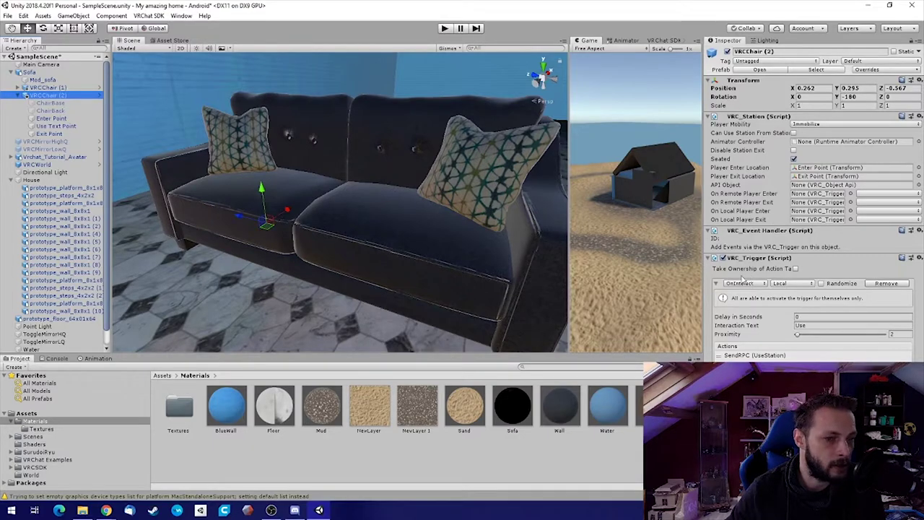
{"action": "left_click", "coordinate": [60, 103]}
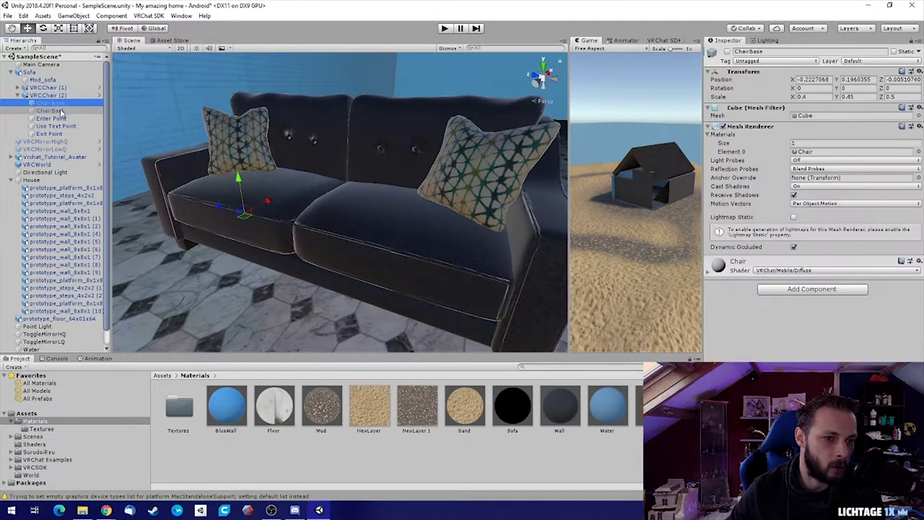
{"action": "left_click", "coordinate": [63, 112], "text": "ctrl"}
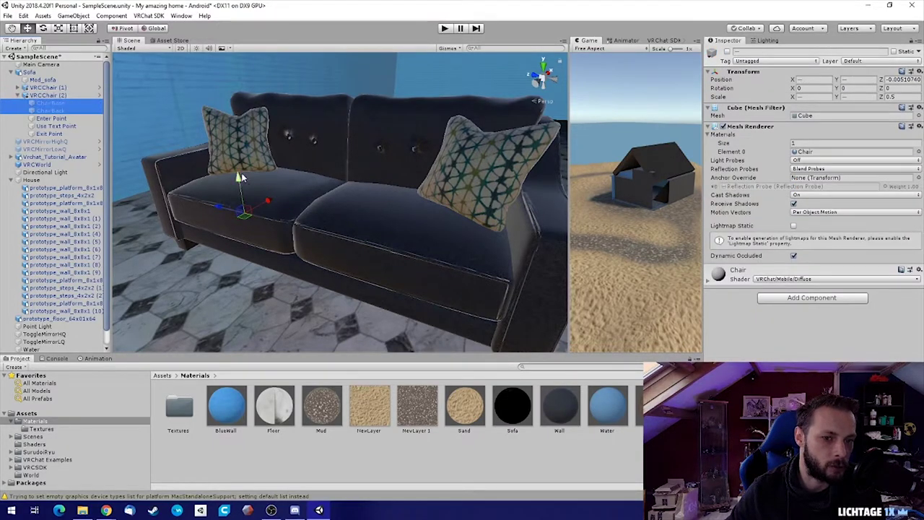
{"action": "left_click", "coordinate": [26, 95]}
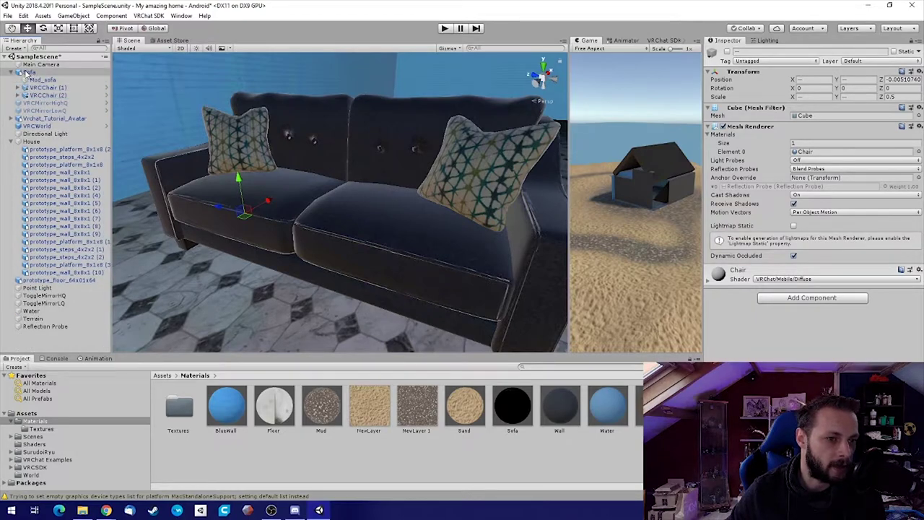
{"action": "left_click", "coordinate": [29, 73]}
{"action": "left_click", "coordinate": [17, 73]}
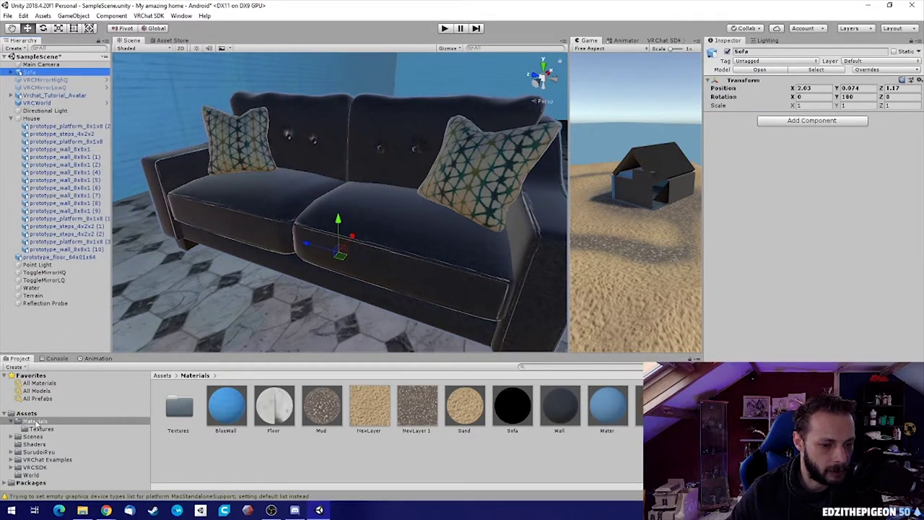
Create a folder named Prefabs in the project's Assets folder and open it
{"action": "left_click", "coordinate": [27, 414]}
{"action": "right_click", "coordinate": [436, 450]}
{"action": "mouse_move", "coordinate": [495, 228]}
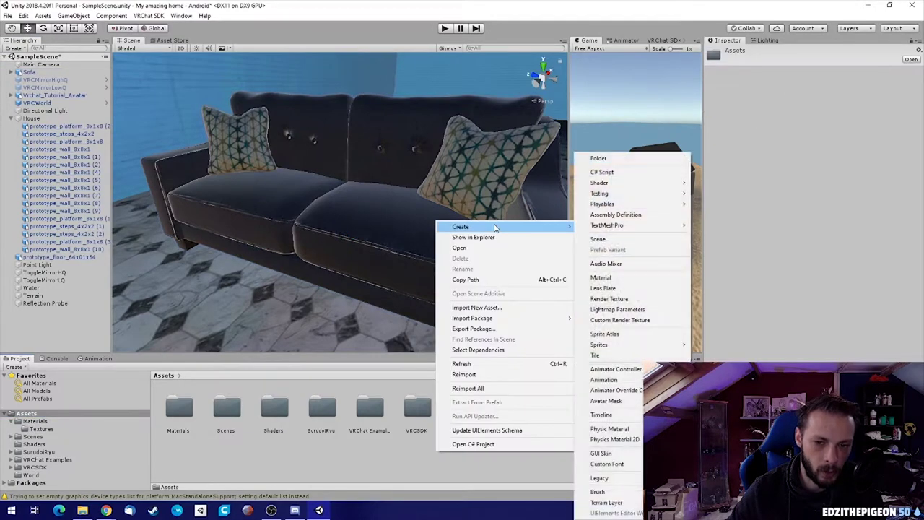
{"action": "left_click", "coordinate": [607, 158]}
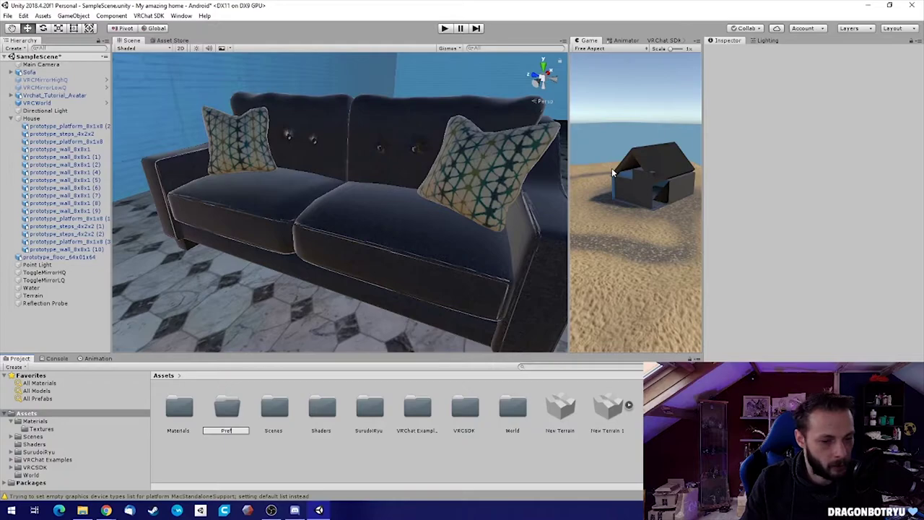
{"action": "type", "text": "Prefabs"}
{"action": "key", "text": "Return"}
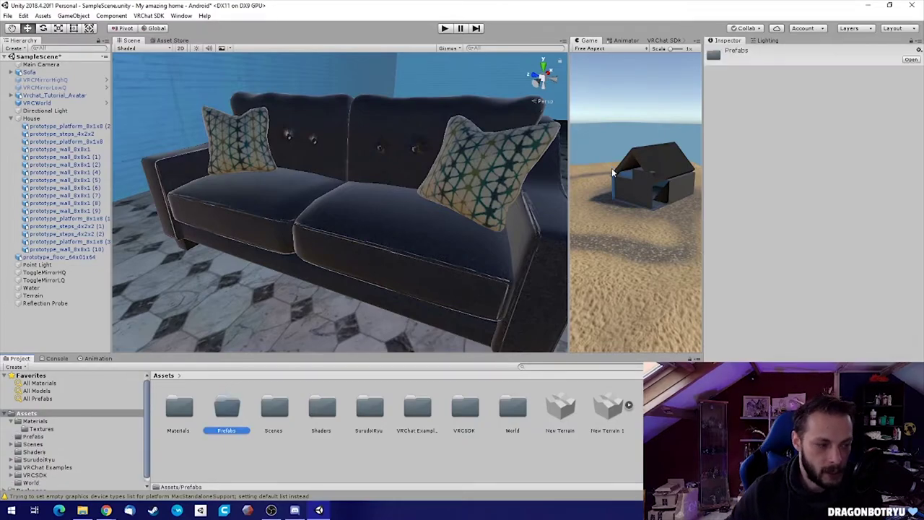
{"action": "double_click", "coordinate": [228, 409]}
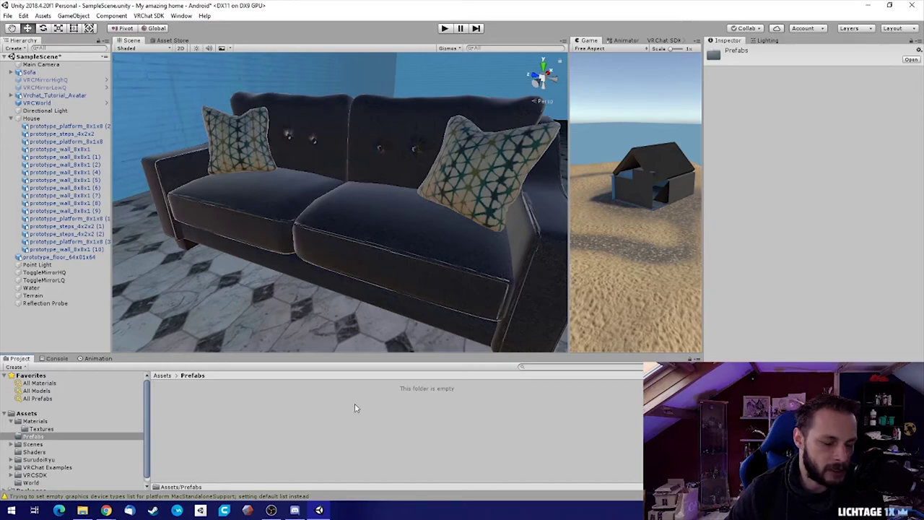
Save the Sofa with its chairs as an original prefab in the Prefabs folder
{"action": "right_click", "coordinate": [244, 411]}
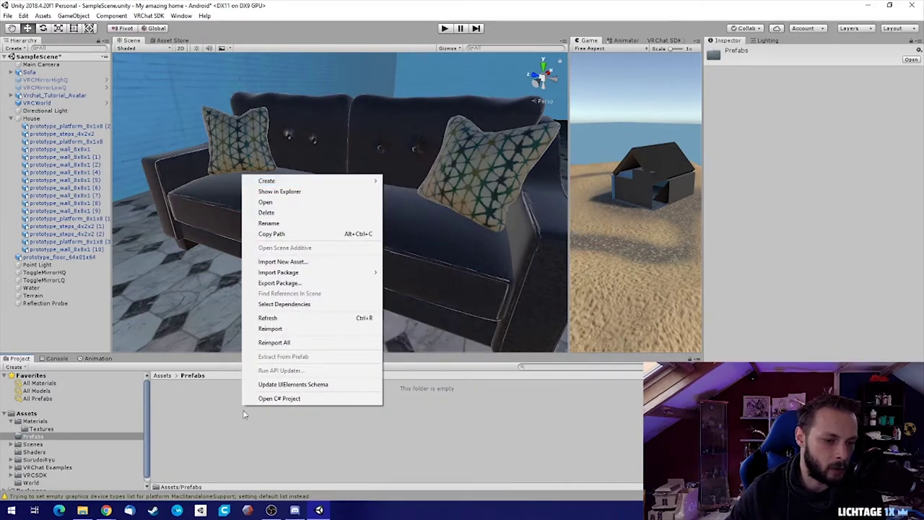
{"action": "left_click", "coordinate": [200, 409]}
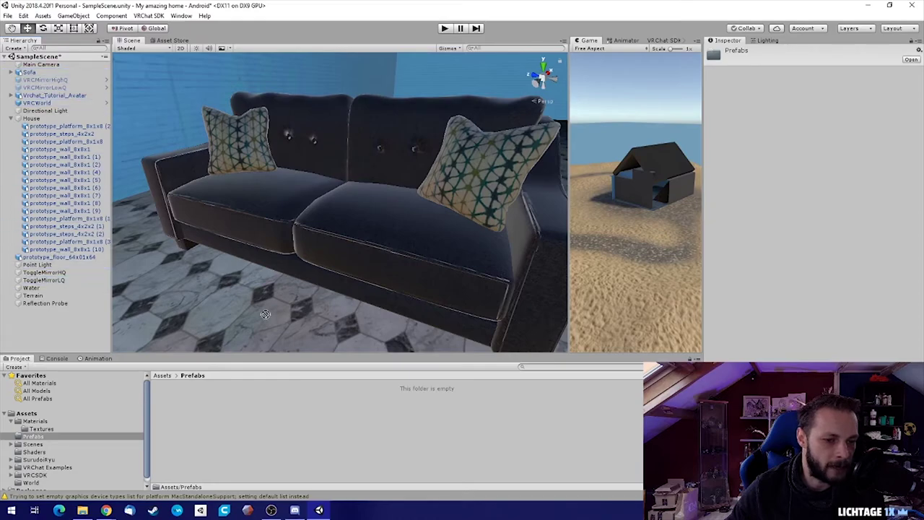
{"action": "left_click_drag", "start_coordinate": [197, 408], "coordinate": [197, 408]}
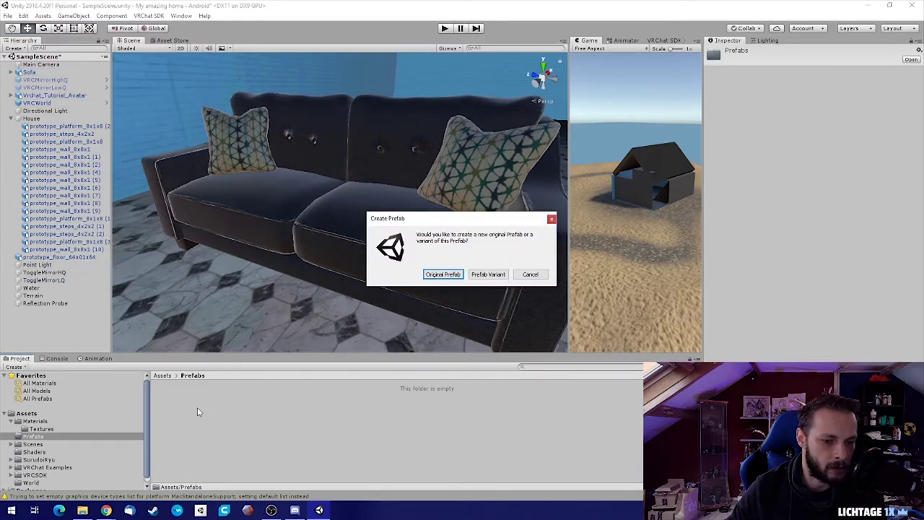
{"action": "left_click", "coordinate": [442, 275]}
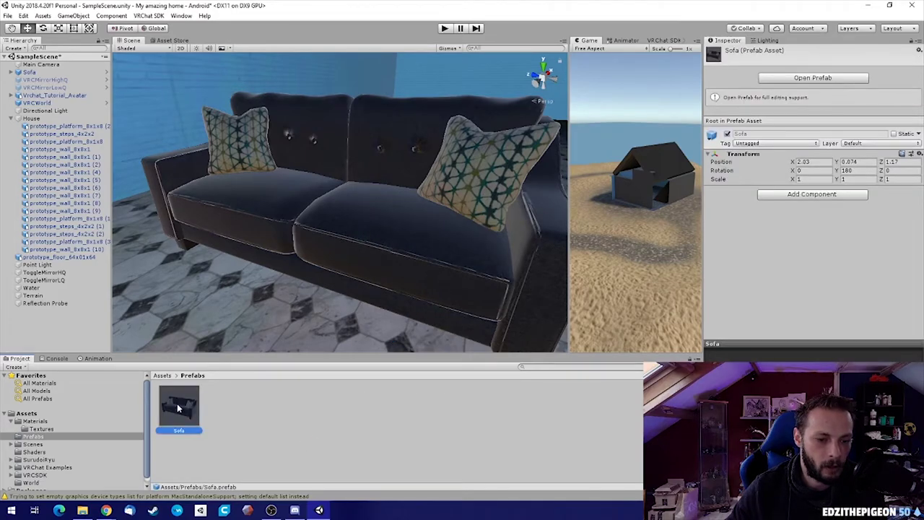
Rotate the Sofa to about 157.43° around Y and move it to about X 2.174, Z 2.206
{"action": "right_click_drag", "start_coordinate": [351, 180], "coordinate": [275, 240]}
{"action": "left_click", "coordinate": [275, 241]}
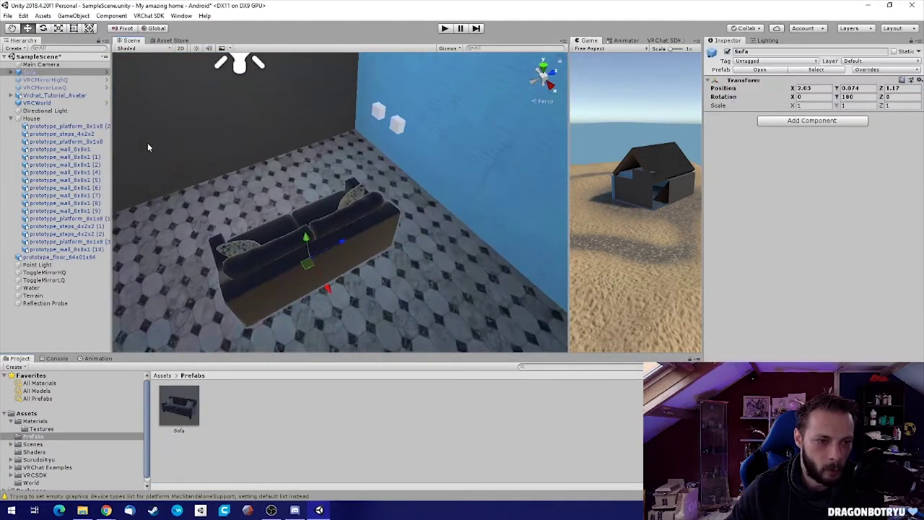
{"action": "key", "text": "e"}
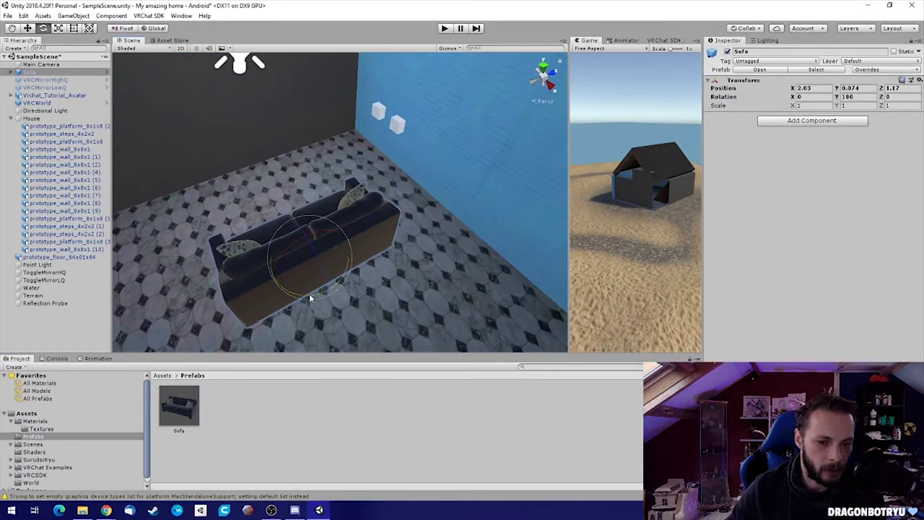
{"action": "left_click_drag", "start_coordinate": [310, 297], "coordinate": [361, 247]}
{"action": "key", "text": "w"}
{"action": "right_click_drag", "start_coordinate": [453, 205], "coordinate": [357, 220]}
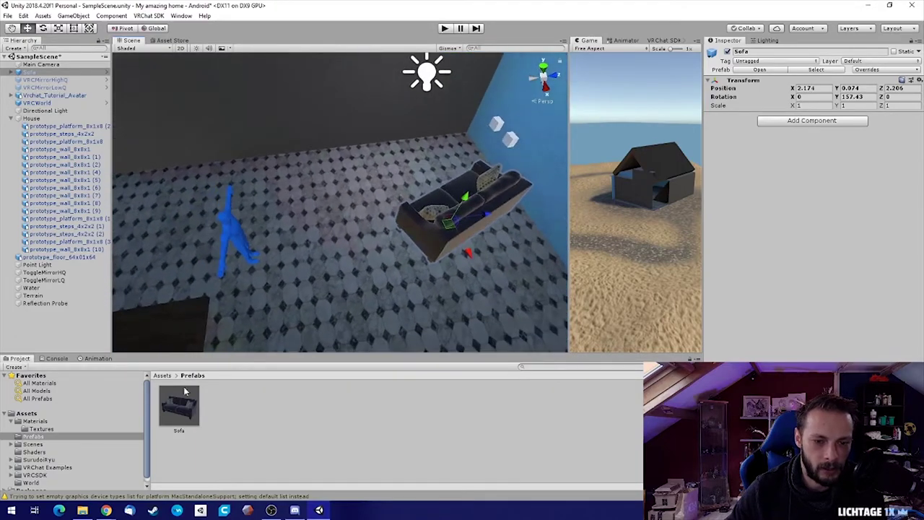
Place a second Sofa from the prefab at about X 1.99, Z -1.24, rotated to about 209.66° around Y, facing the seating area
{"action": "left_click_drag", "start_coordinate": [185, 392], "coordinate": [335, 241]}
{"action": "key", "text": "e"}
{"action": "key", "text": "w"}
{"action": "left_click_drag", "start_coordinate": [449, 217], "coordinate": [9, 223], "text": "alt"}
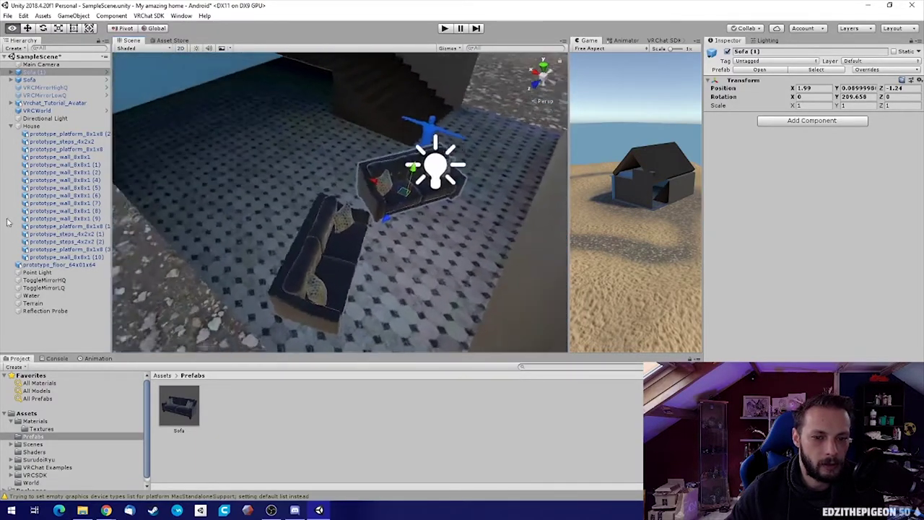
{"action": "right_click_drag", "start_coordinate": [9, 222], "coordinate": [809, 163]}
{"action": "key", "text": "w"}
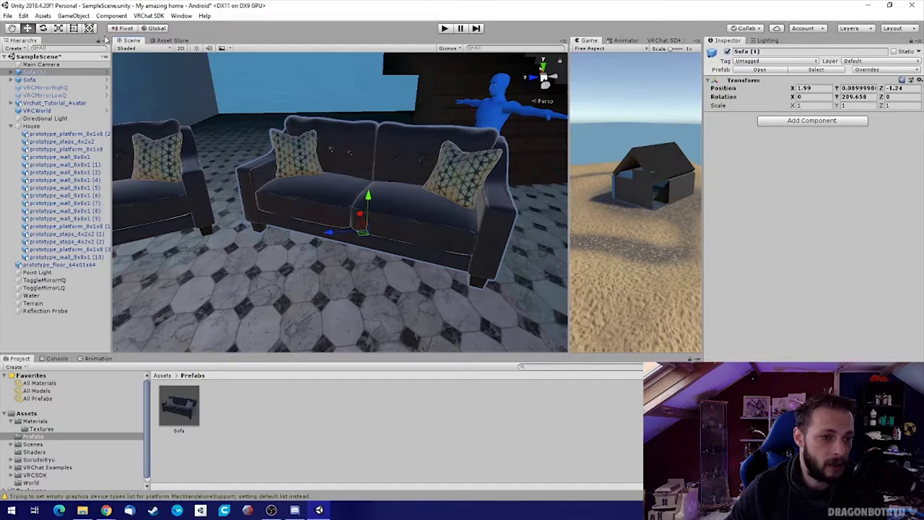
Check that Sofa (1) contains both VRCChairs, inspect its seats up close, and collapse its hierarchy
{"action": "left_click", "coordinate": [10, 72]}
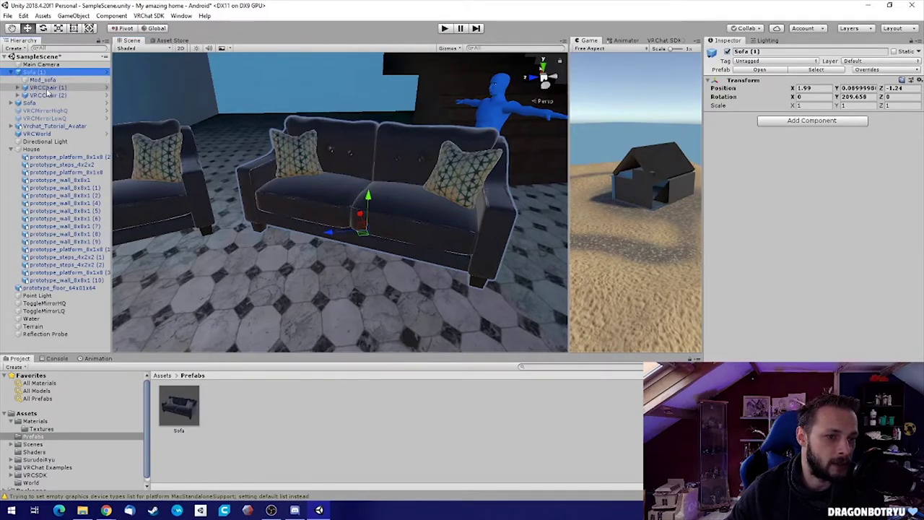
{"action": "right_click_drag", "start_coordinate": [376, 193], "coordinate": [307, 192]}
{"action": "right_click_drag", "start_coordinate": [289, 236], "coordinate": [444, 171]}
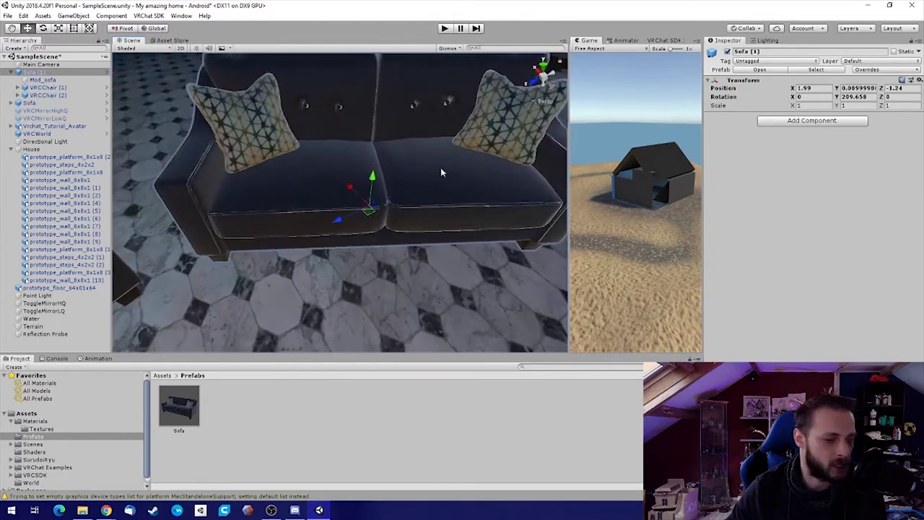
{"action": "left_click", "coordinate": [11, 72]}
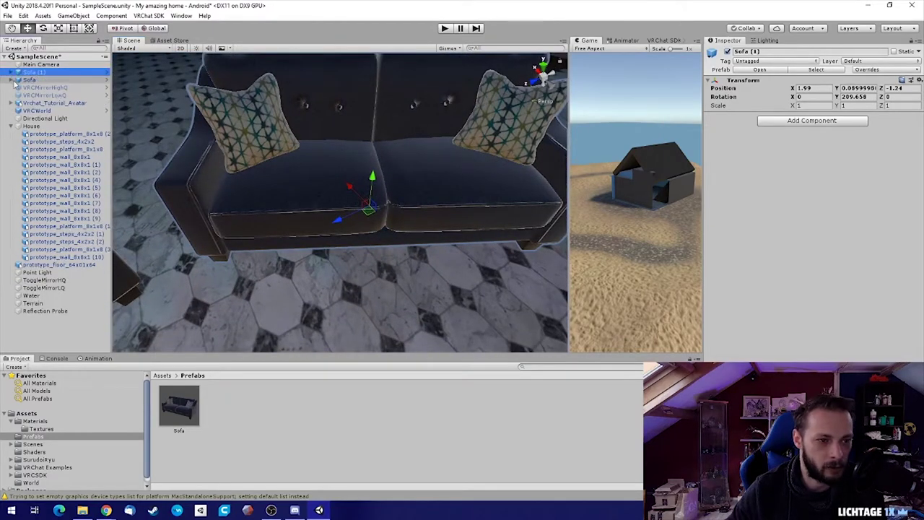
{"action": "right_click_drag", "start_coordinate": [286, 142], "coordinate": [536, 172]}
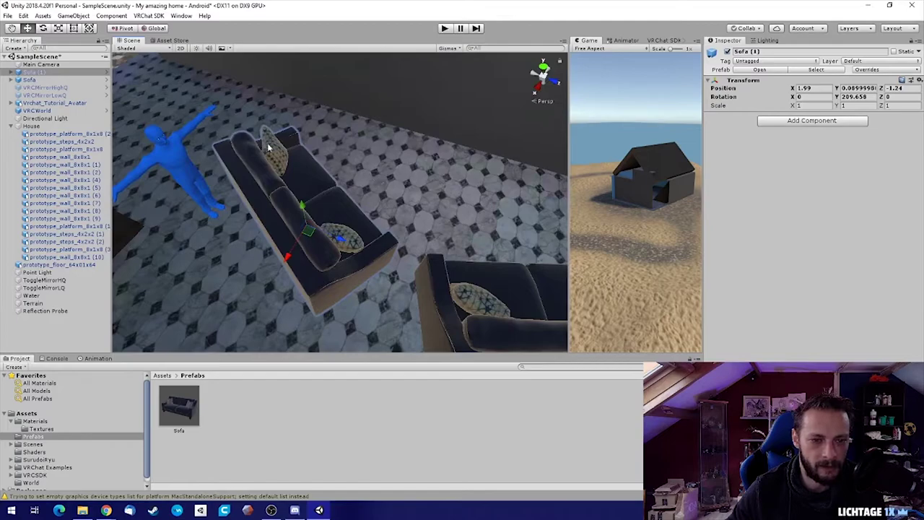
Move the Vrchat_Tutorial_Avatar away from the sofas to about X 2.58, Z -6.96
{"action": "right_click_drag", "start_coordinate": [269, 148], "coordinate": [260, 94]}
{"action": "left_click", "coordinate": [239, 152]}
{"action": "left_click_drag", "start_coordinate": [332, 289], "coordinate": [261, 196]}
{"action": "right_click_drag", "start_coordinate": [261, 196], "coordinate": [562, 205]}
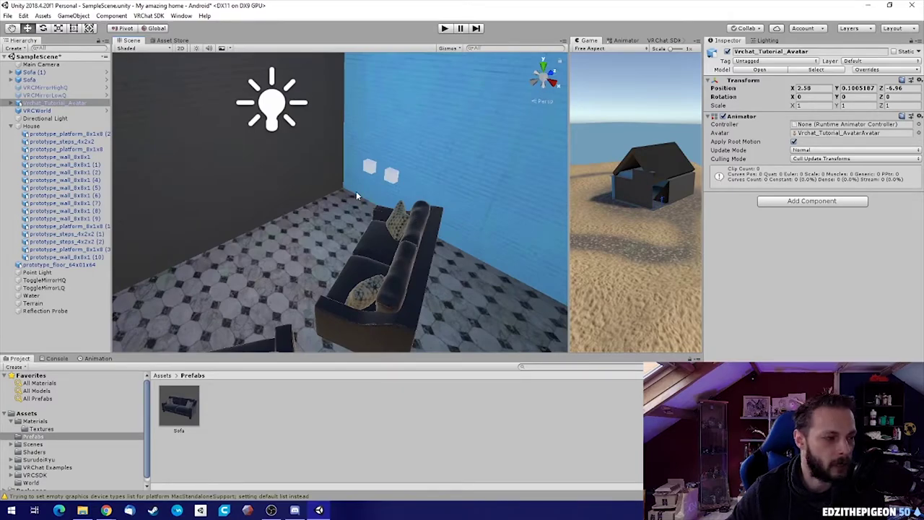
Look over the empty blue-walled corner of the house and collapse the House object's hierarchy
{"action": "right_click_drag", "start_coordinate": [381, 202], "coordinate": [243, 157]}
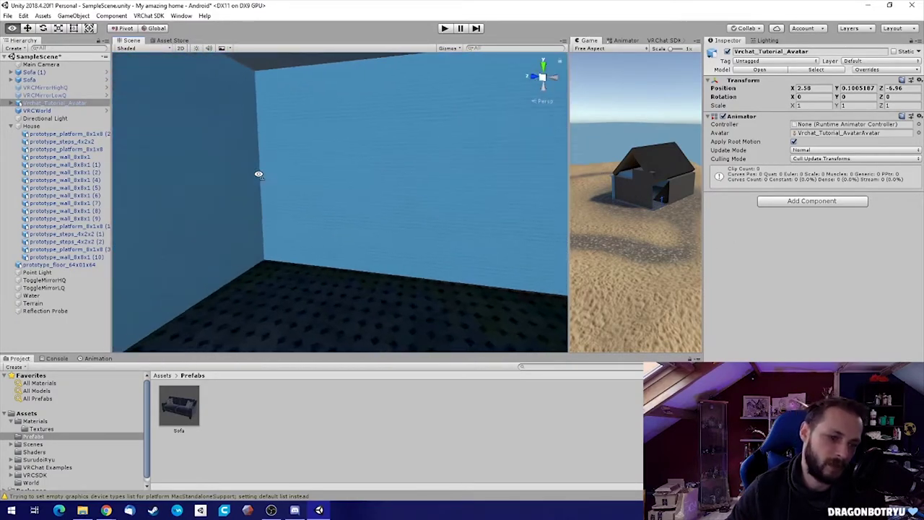
{"action": "left_click", "coordinate": [15, 126]}
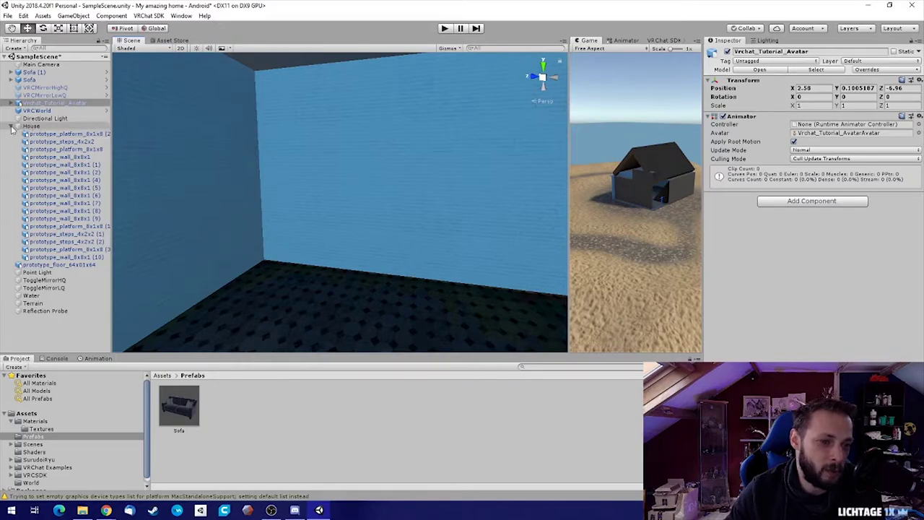
{"action": "right_click_drag", "start_coordinate": [377, 208], "coordinate": [221, 216]}
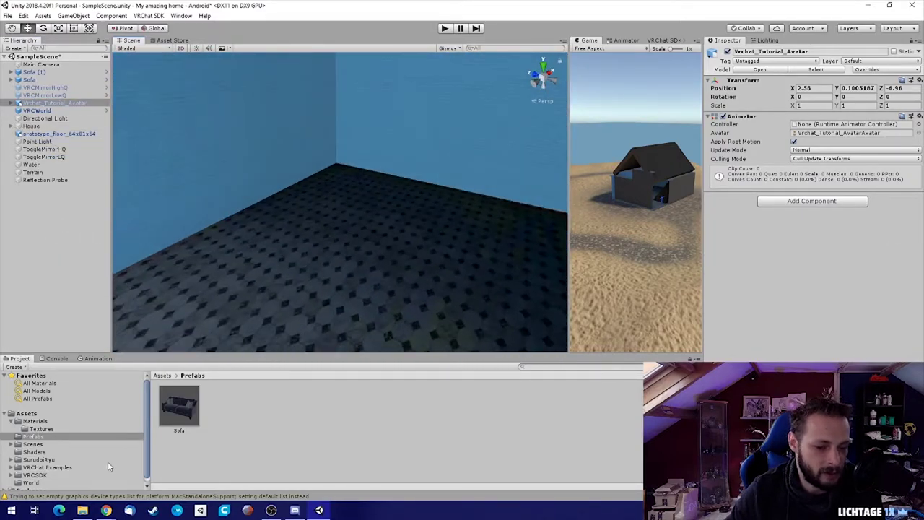
Switch to Sketchfab in Chrome, close the sofa's download dialog and model page, and return to the search results
{"action": "mouse_move", "coordinate": [106, 511]}
{"action": "left_click", "coordinate": [171, 470]}
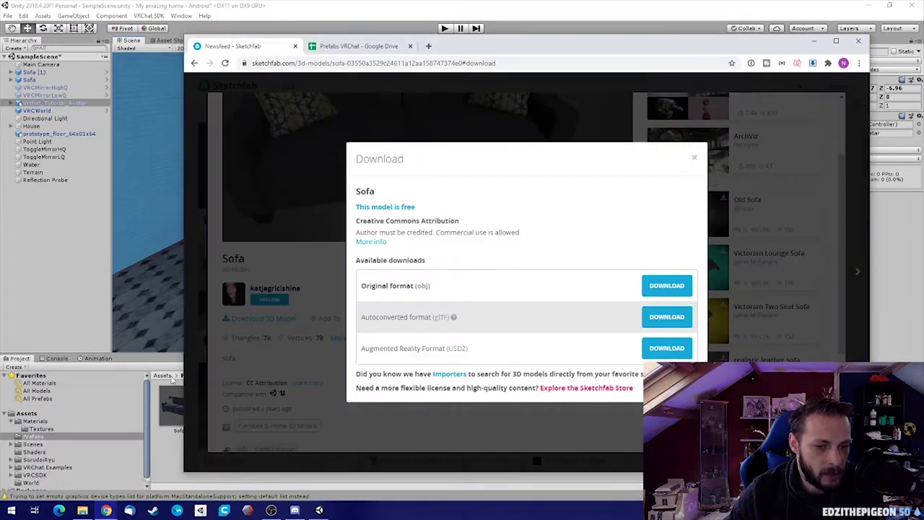
{"action": "left_click", "coordinate": [696, 159]}
{"action": "scroll", "coordinate": [465, 221], "scroll_direction": "up", "scroll_amount": 3}
{"action": "scroll", "coordinate": [498, 378], "scroll_direction": "up", "scroll_amount": 3}
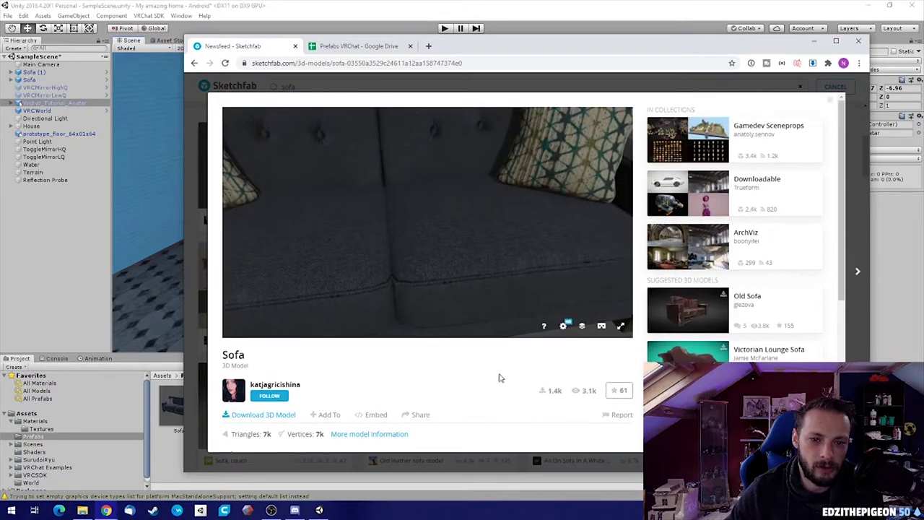
{"action": "left_click", "coordinate": [829, 100]}
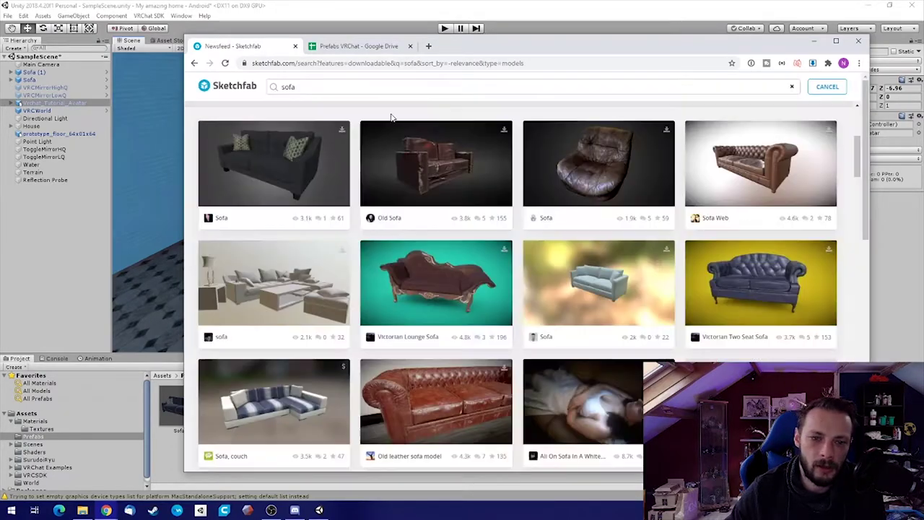
Search Sketchfab's downloadable models for "tv" and browse the results
{"action": "double_click", "coordinate": [308, 86]}
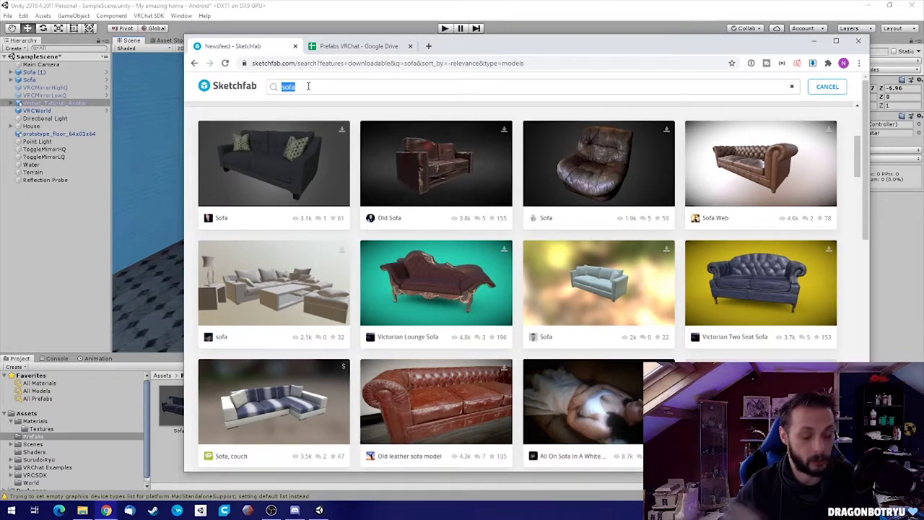
{"action": "type", "text": "tv"}
{"action": "key", "text": "Return"}
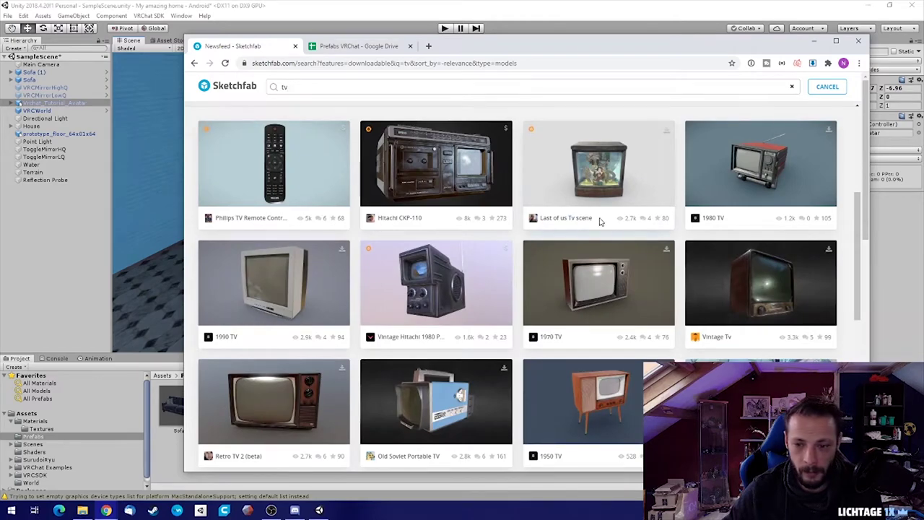
{"action": "scroll", "coordinate": [599, 221], "scroll_direction": "down", "scroll_amount": 5}
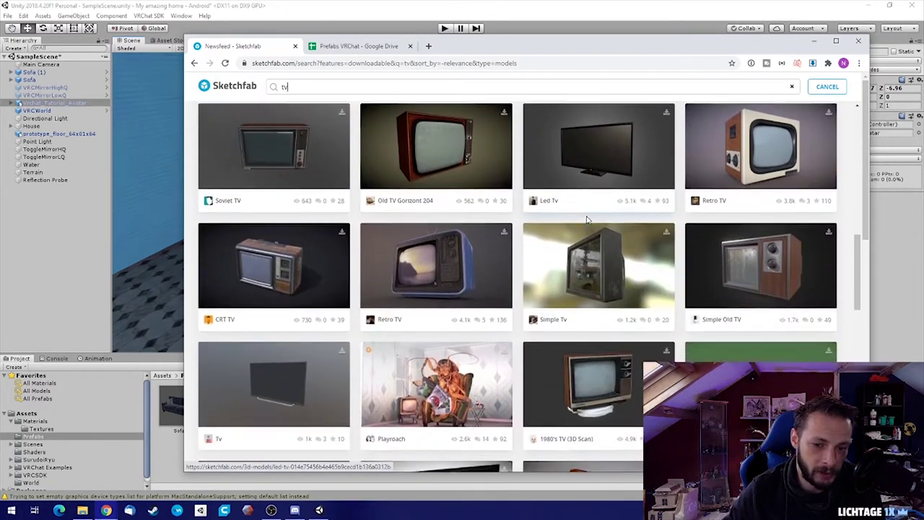
Browse further through the downloadable "tv" search results on Sketchfab for a suitable model
{"action": "scroll", "coordinate": [463, 189], "scroll_direction": "down", "scroll_amount": 2}
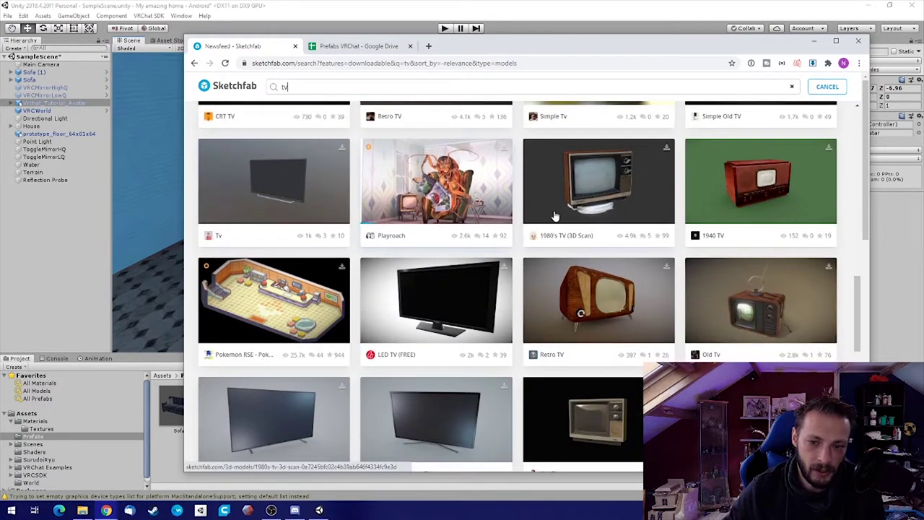
{"action": "scroll", "coordinate": [549, 208], "scroll_direction": "down", "scroll_amount": 3}
{"action": "scroll", "coordinate": [516, 217], "scroll_direction": "down", "scroll_amount": 3}
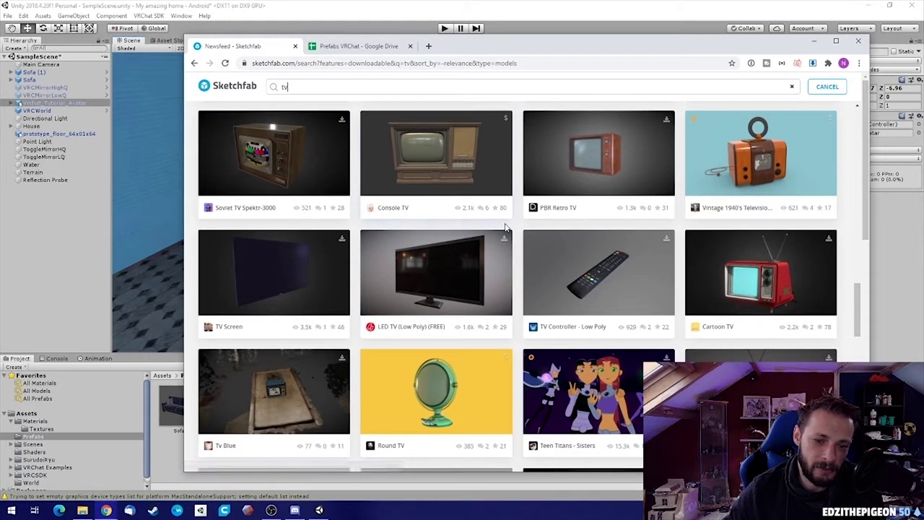
{"action": "scroll", "coordinate": [505, 229], "scroll_direction": "down", "scroll_amount": 3}
{"action": "scroll", "coordinate": [506, 228], "scroll_direction": "down", "scroll_amount": 7}
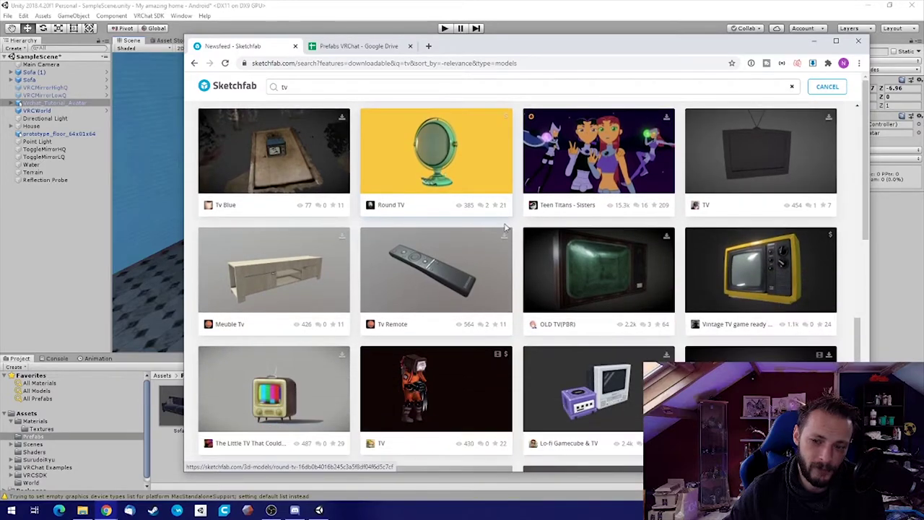
{"action": "scroll", "coordinate": [499, 229], "scroll_direction": "down", "scroll_amount": 1}
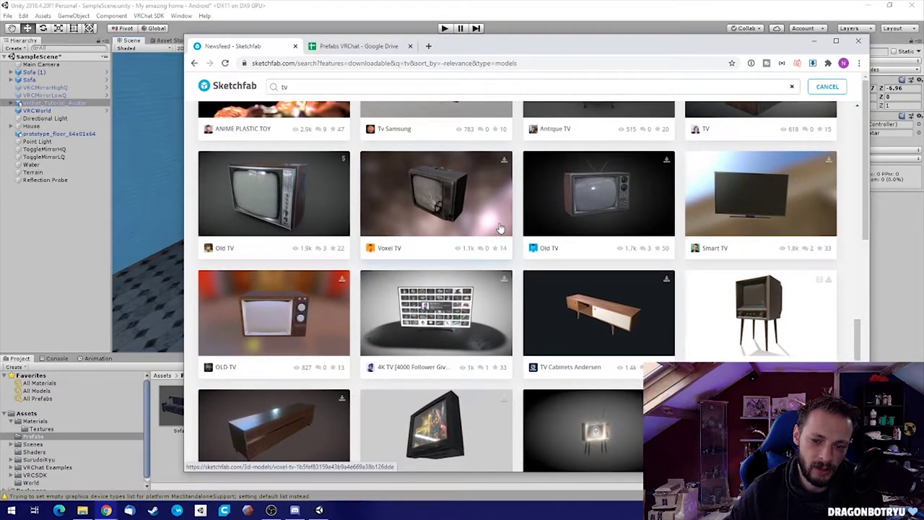
{"action": "scroll", "coordinate": [499, 229], "scroll_direction": "down", "scroll_amount": 2}
{"action": "scroll", "coordinate": [500, 228], "scroll_direction": "down", "scroll_amount": 3}
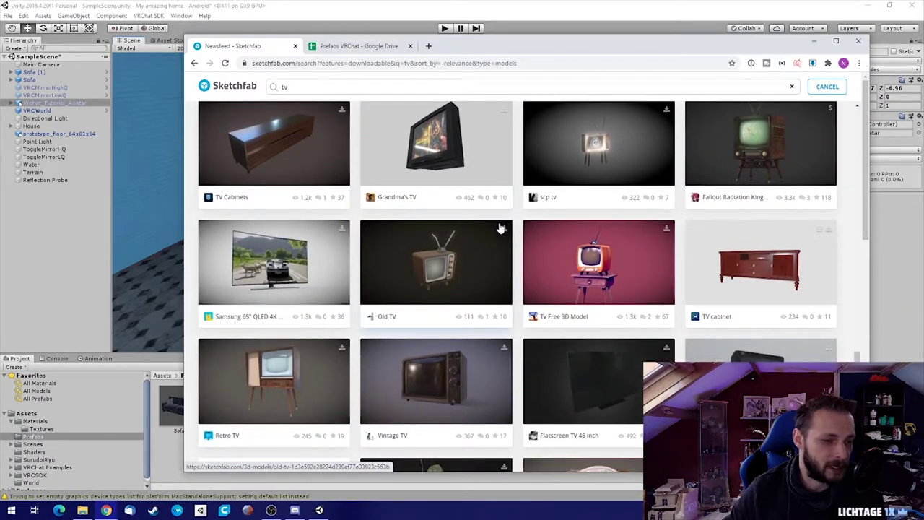
{"action": "scroll", "coordinate": [500, 228], "scroll_direction": "down", "scroll_amount": 3}
{"action": "scroll", "coordinate": [500, 229], "scroll_direction": "down", "scroll_amount": 2}
{"action": "scroll", "coordinate": [506, 211], "scroll_direction": "down", "scroll_amount": 4}
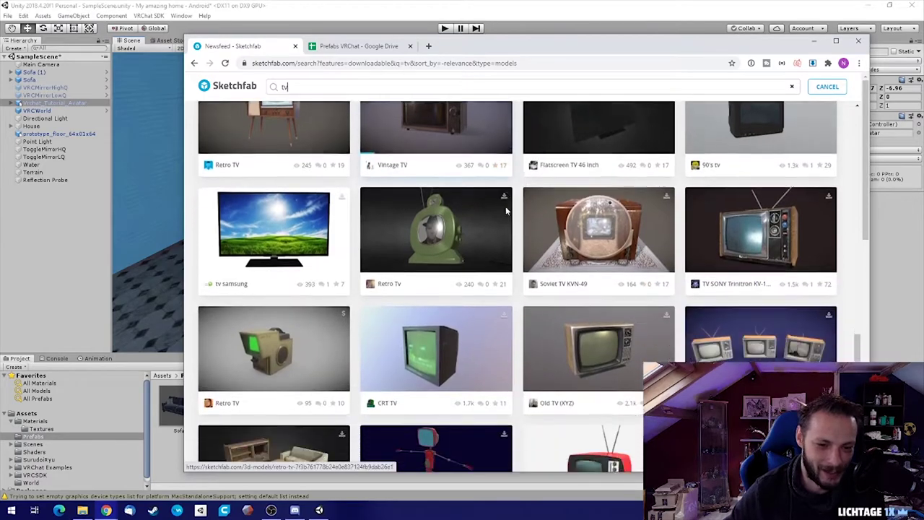
{"action": "scroll", "coordinate": [502, 210], "scroll_direction": "down", "scroll_amount": 3}
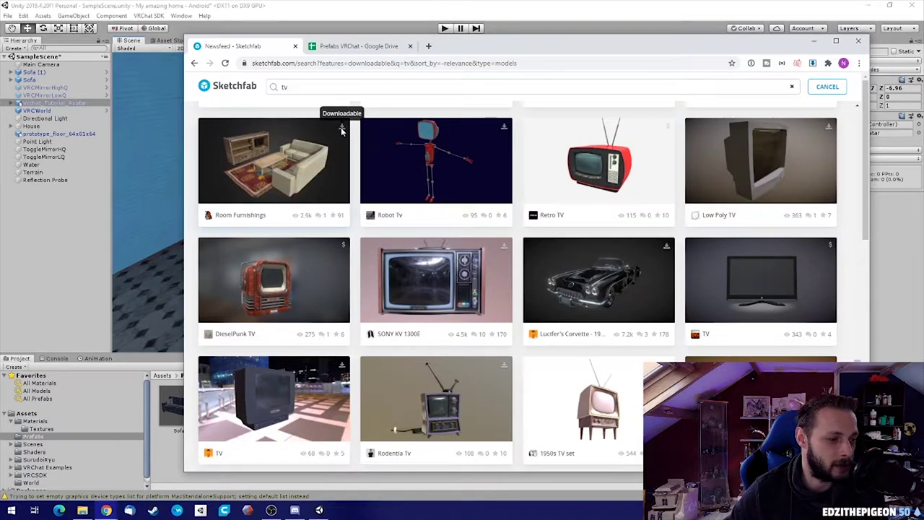
Open the Room Furnishings model in a separate browser tab and inspect its triangle count and 3D preview
{"action": "middle_click", "coordinate": [258, 195]}
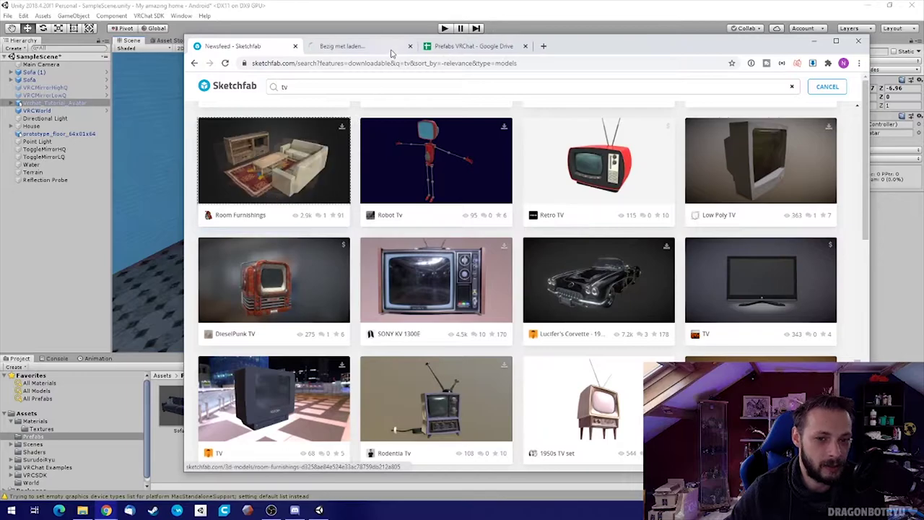
{"action": "left_click", "coordinate": [391, 52]}
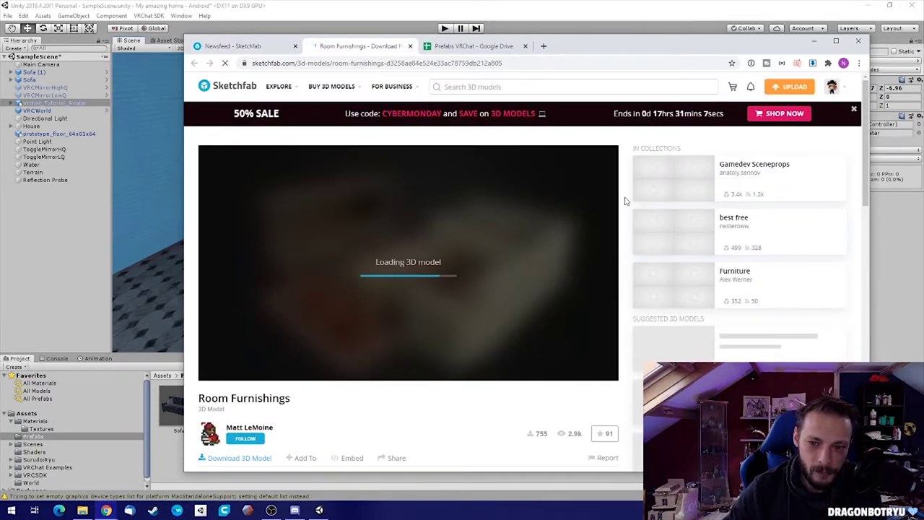
{"action": "scroll", "coordinate": [411, 394], "scroll_direction": "down", "scroll_amount": 2}
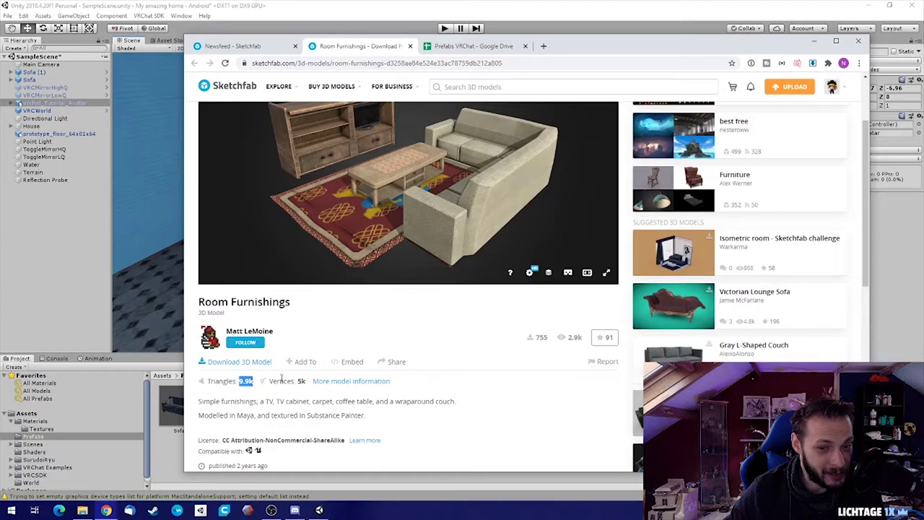
{"action": "scroll", "coordinate": [525, 343], "scroll_direction": "up", "scroll_amount": 2}
{"action": "left_click_drag", "start_coordinate": [307, 240], "coordinate": [462, 275]}
{"action": "mouse_move", "coordinate": [467, 224]}
{"action": "left_mouse_down"}
{"action": "mouse_move", "coordinate": [421, 202]}
{"action": "mouse_move", "coordinate": [346, 214]}
{"action": "mouse_move", "coordinate": [313, 205]}
{"action": "mouse_move", "coordinate": [390, 209]}
{"action": "mouse_move", "coordinate": [423, 200]}
{"action": "mouse_move", "coordinate": [442, 216]}
{"action": "mouse_move", "coordinate": [432, 237]}
{"action": "mouse_move", "coordinate": [415, 241]}
{"action": "mouse_move", "coordinate": [440, 246]}
{"action": "left_mouse_up"}
Download the Room Furnishings model in its original fbx format
{"action": "scroll", "coordinate": [428, 241], "scroll_direction": "down", "scroll_amount": 3}
{"action": "scroll", "coordinate": [354, 406], "scroll_direction": "down", "scroll_amount": 2}
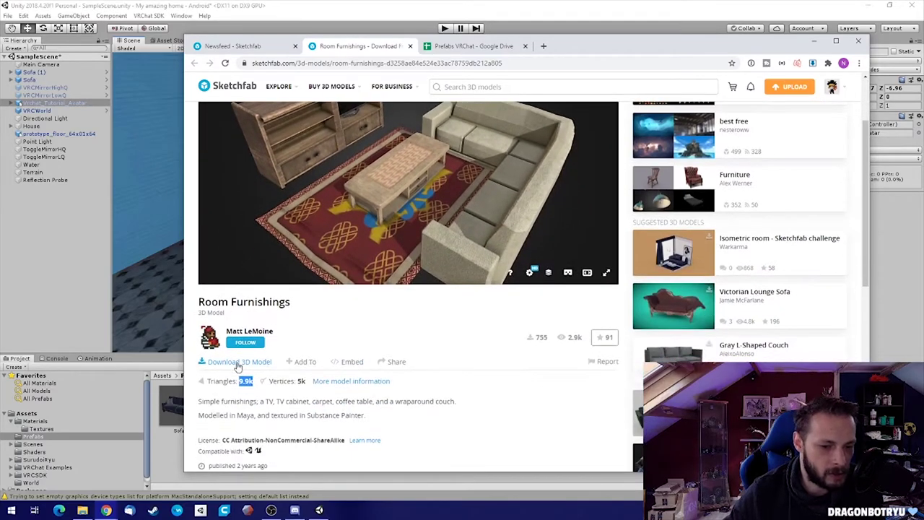
{"action": "left_click", "coordinate": [239, 361]}
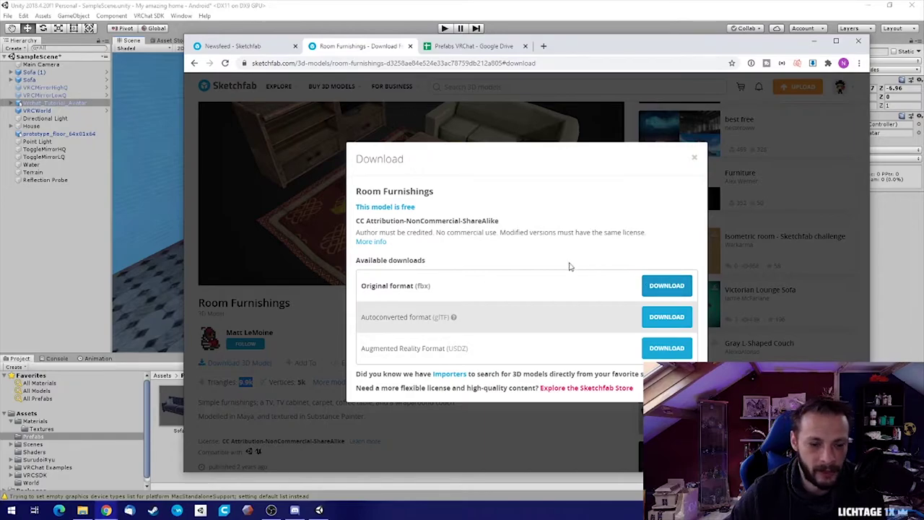
{"action": "left_click", "coordinate": [666, 287]}
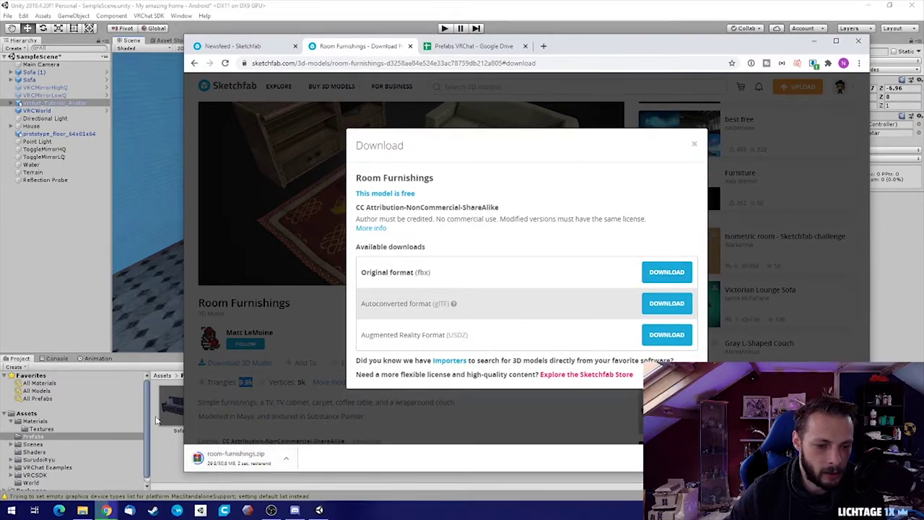
Switch to Unity, select the project's World folder, and open that folder in File Explorer
{"action": "left_click", "coordinate": [169, 464]}
{"action": "scroll", "coordinate": [30, 459], "scroll_direction": "down", "scroll_amount": 1}
{"action": "left_click", "coordinate": [31, 478]}
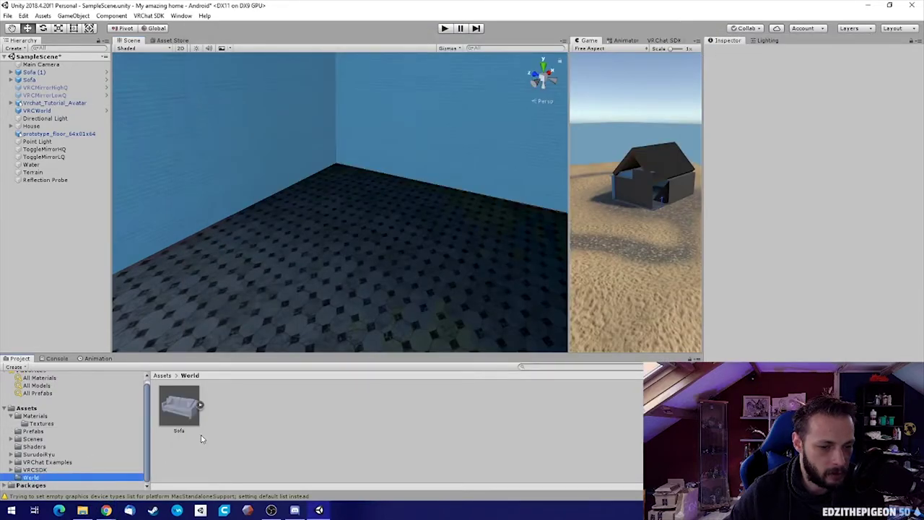
{"action": "right_click", "coordinate": [240, 427]}
{"action": "left_click", "coordinate": [296, 210]}
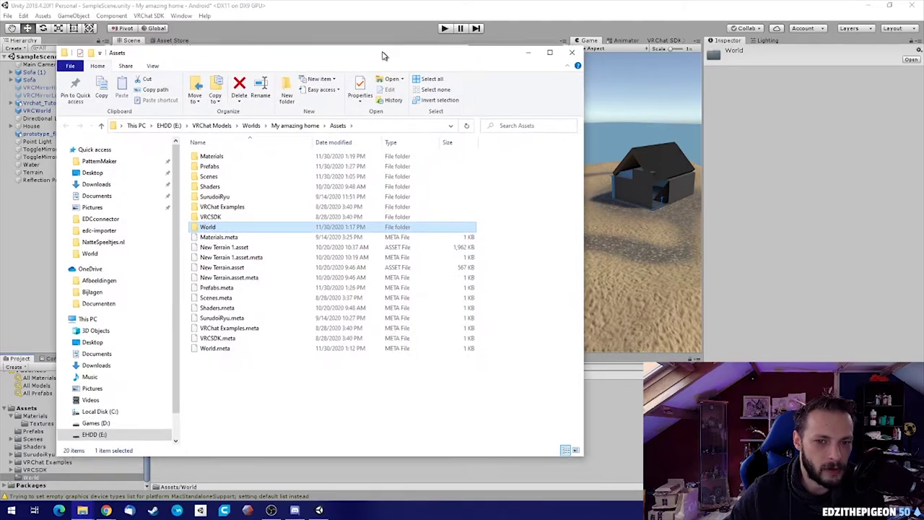
{"action": "double_click", "coordinate": [203, 224]}
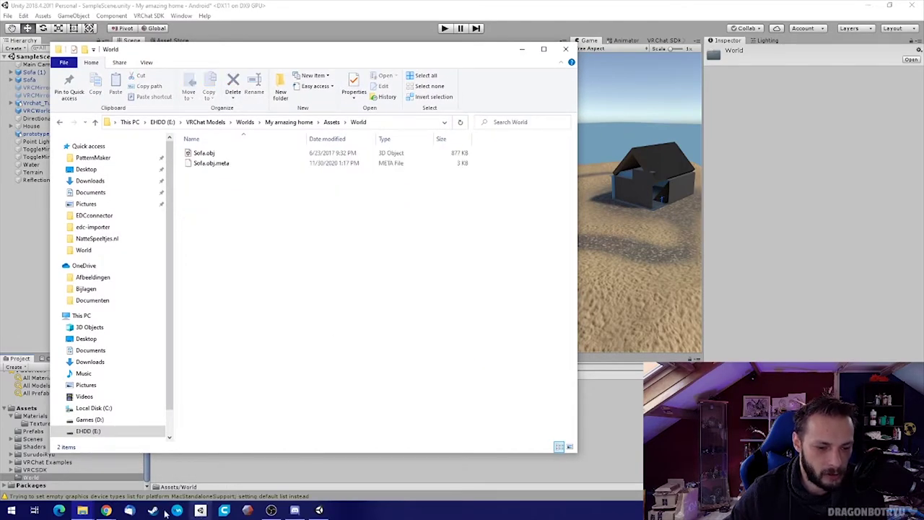
Return to Chrome, open the downloaded room-furnishings.zip in WinRAR, dismiss the expiry notice, and enter the source folder
{"action": "left_click", "coordinate": [106, 511]}
{"action": "left_click", "coordinate": [139, 477]}
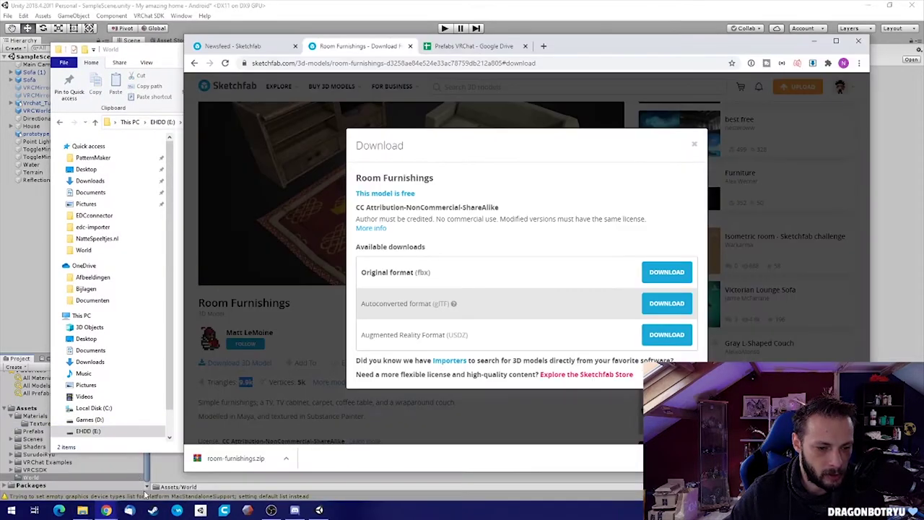
{"action": "left_click", "coordinate": [251, 460]}
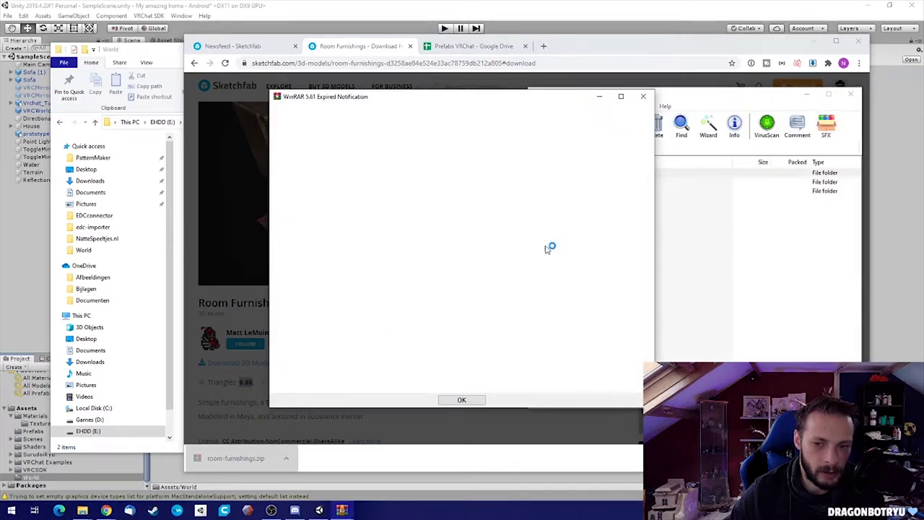
{"action": "left_click", "coordinate": [647, 98]}
{"action": "double_click", "coordinate": [547, 191]}
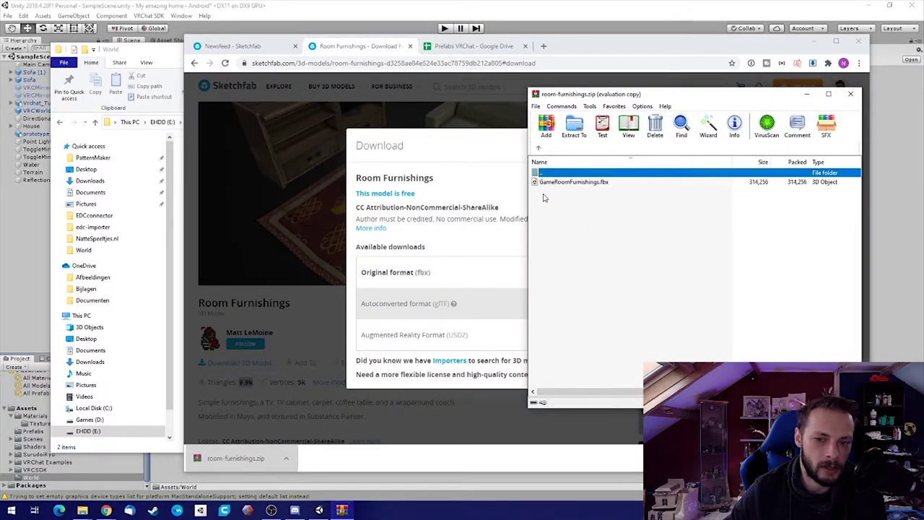
Extract GameRoomFurnishings.fbx from the archive into the project's World folder
{"action": "left_click_drag", "start_coordinate": [164, 50], "coordinate": [143, 47]}
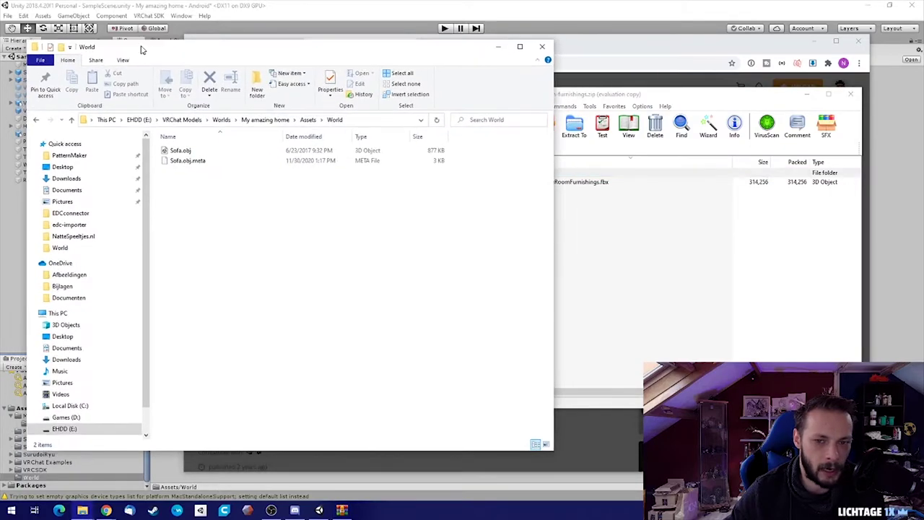
{"action": "left_click", "coordinate": [615, 257]}
{"action": "left_click_drag", "start_coordinate": [561, 183], "coordinate": [267, 206]}
{"action": "left_click_drag", "start_coordinate": [495, 225], "coordinate": [499, 214]}
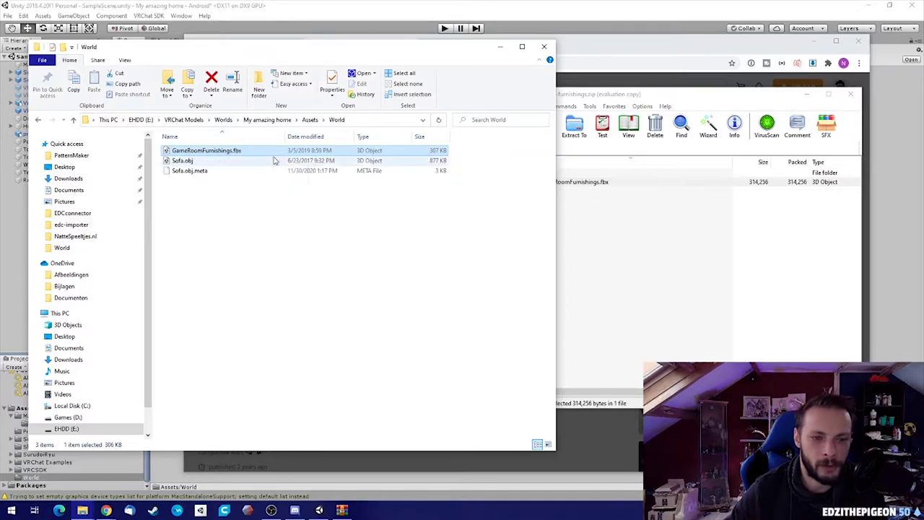
Open the archive's textures folder and the project's Assets > Materials > Textures folder in File Explorer
{"action": "left_click", "coordinate": [310, 119]}
{"action": "double_click", "coordinate": [549, 173]}
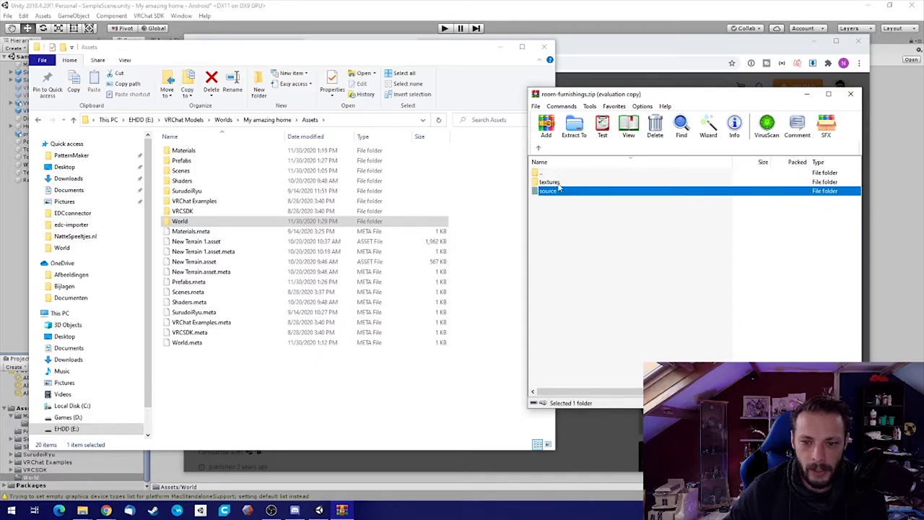
{"action": "double_click", "coordinate": [557, 185]}
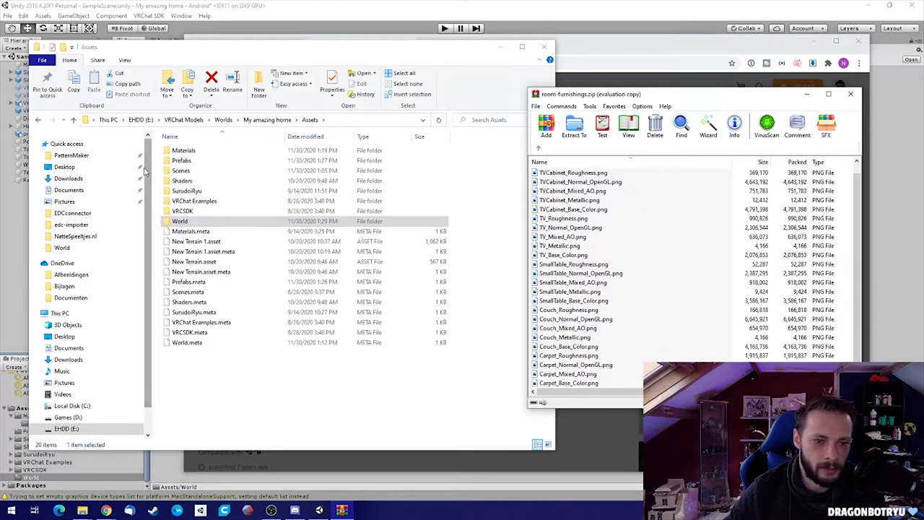
{"action": "double_click", "coordinate": [183, 150]}
{"action": "double_click", "coordinate": [183, 150]}
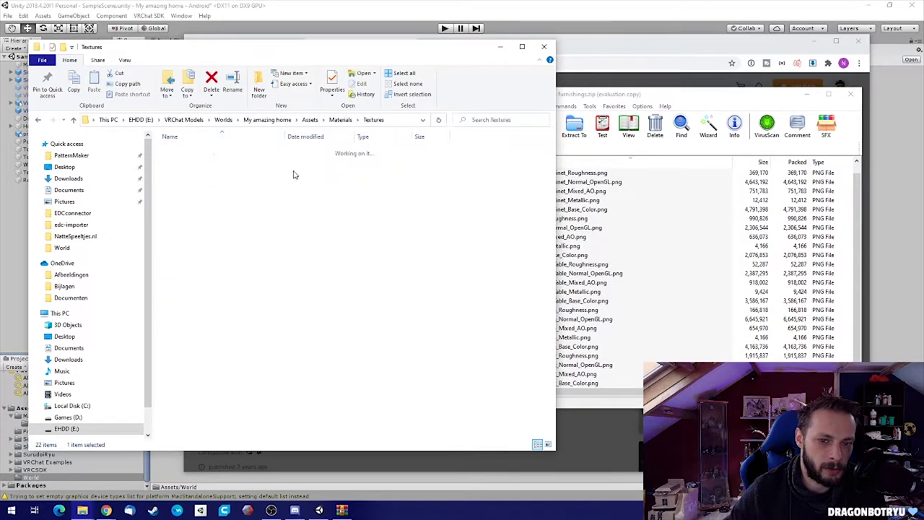
Extract all the PNG textures from the archive into the project's Materials > Textures folder
{"action": "left_click", "coordinate": [599, 174]}
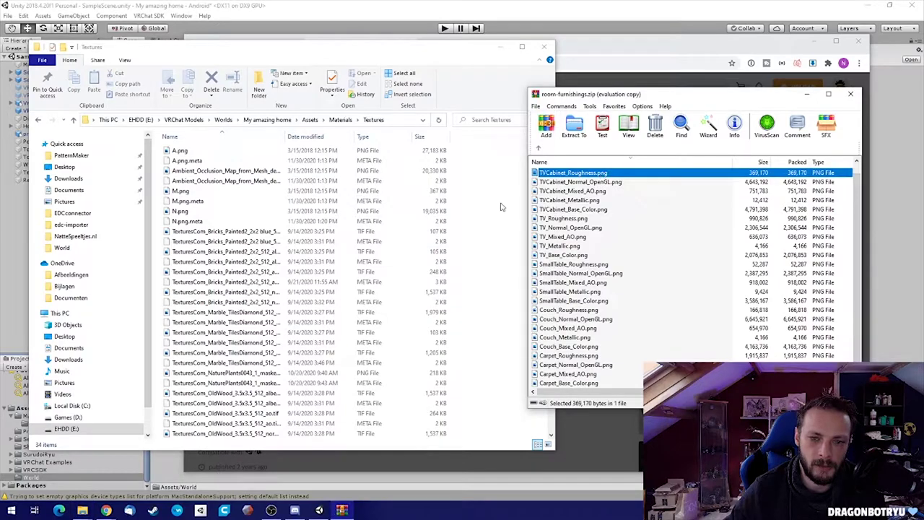
{"action": "left_click", "coordinate": [570, 386], "text": "shift"}
{"action": "scroll", "coordinate": [592, 268], "scroll_direction": "up", "scroll_amount": 1}
{"action": "scroll", "coordinate": [589, 256], "scroll_direction": "down", "scroll_amount": 1}
{"action": "left_click_drag", "start_coordinate": [570, 265], "coordinate": [239, 183]}
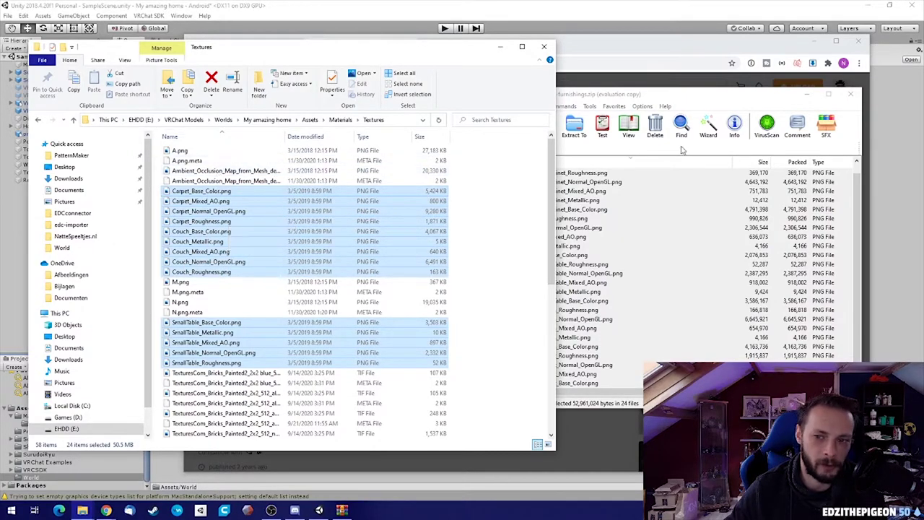
{"action": "left_click_drag", "start_coordinate": [736, 99], "coordinate": [720, 96]}
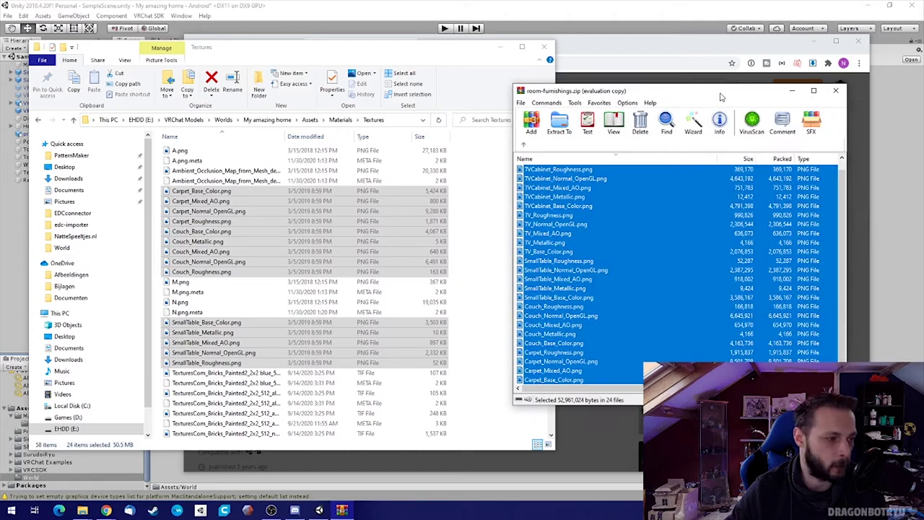
Close the room-furnishings archive and the model download dialog, then minimize the browser and file explorer to return to Unity
{"action": "left_click", "coordinate": [836, 91]}
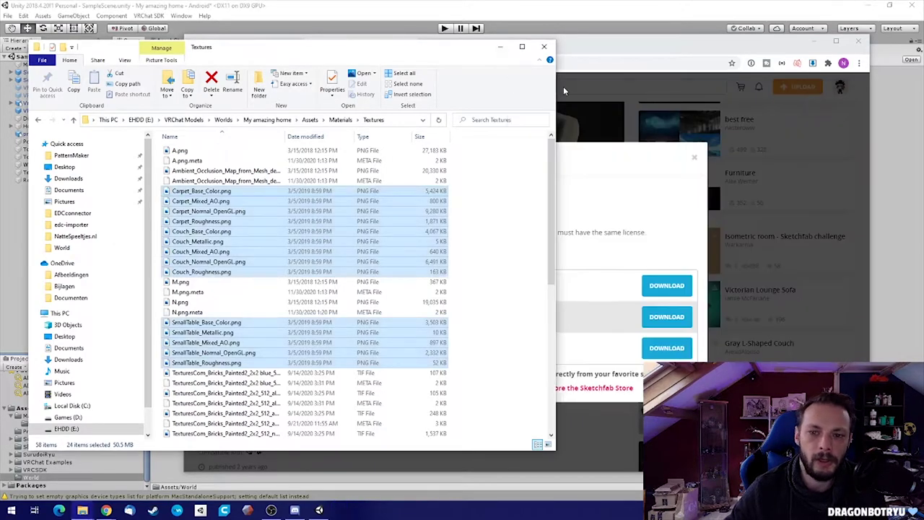
{"action": "left_click", "coordinate": [638, 171]}
{"action": "left_click", "coordinate": [694, 157]}
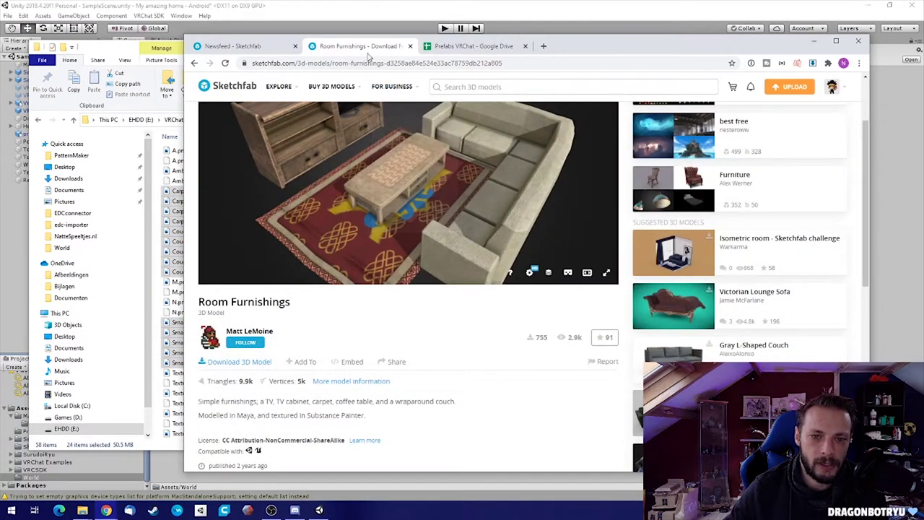
{"action": "left_click", "coordinate": [814, 41]}
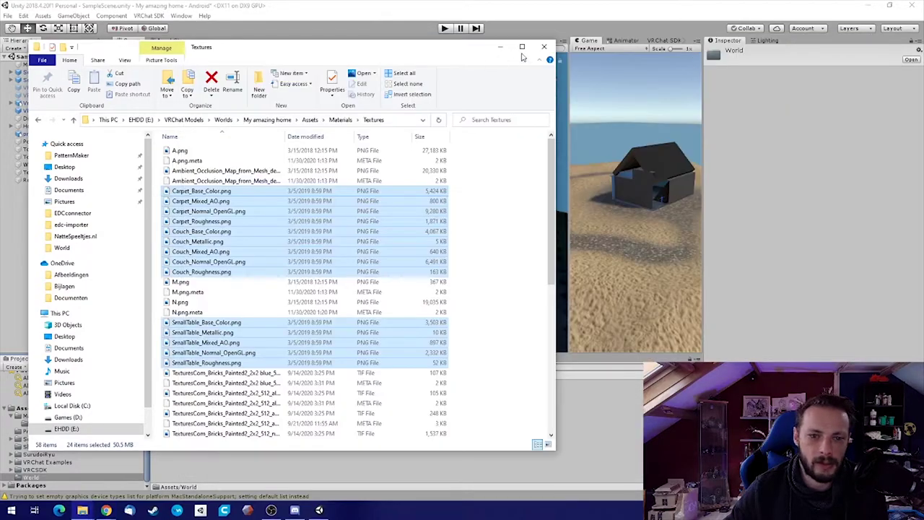
{"action": "left_click", "coordinate": [499, 48]}
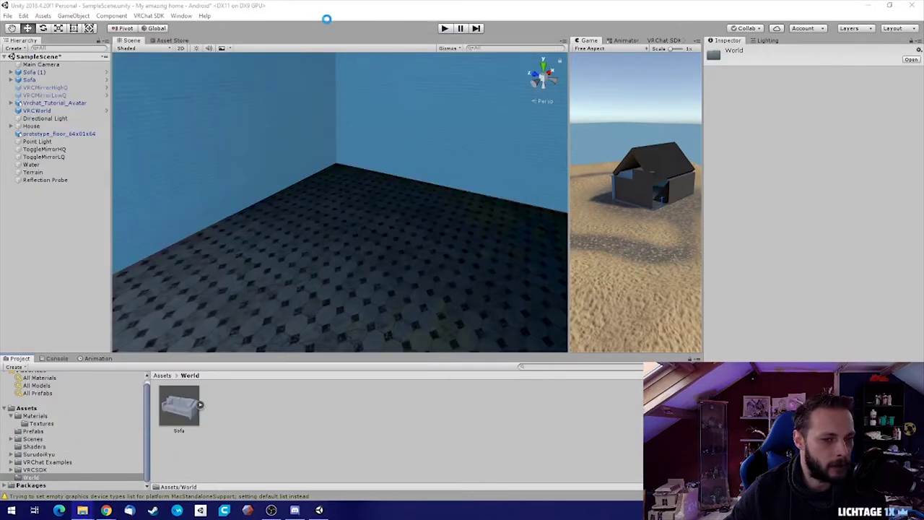
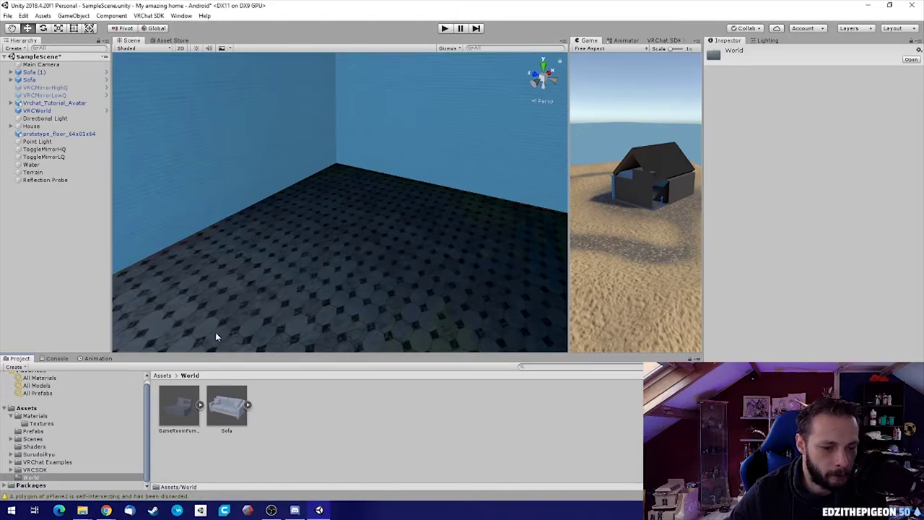
Configure the GameRoomFurnishings import without blend shapes, visibility, cameras and lights, enable Generate Colliders and Generate Lightmap UVs, and apply
{"action": "left_click", "coordinate": [171, 412]}
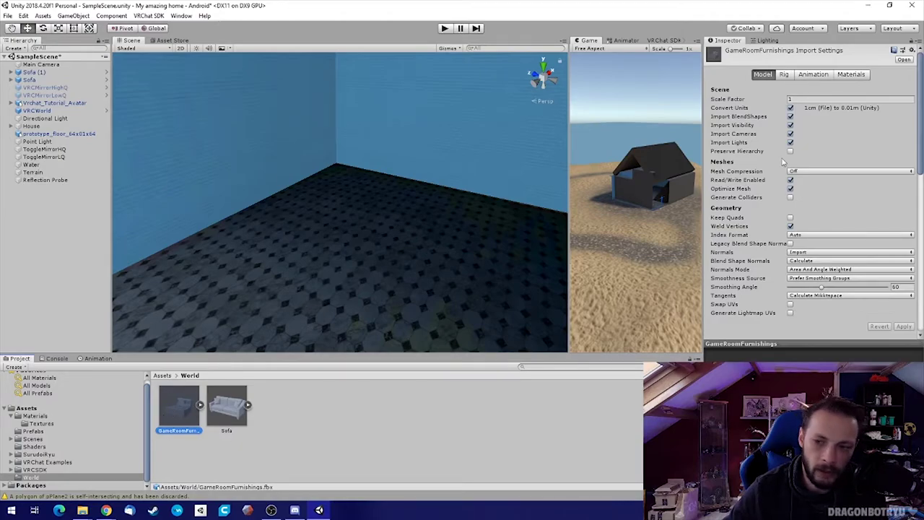
{"action": "left_click", "coordinate": [790, 117]}
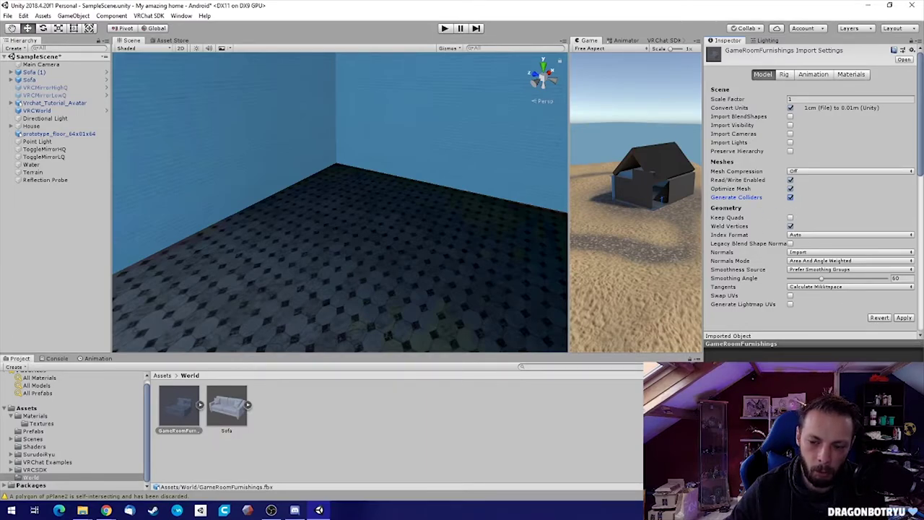
{"action": "left_click", "coordinate": [791, 304]}
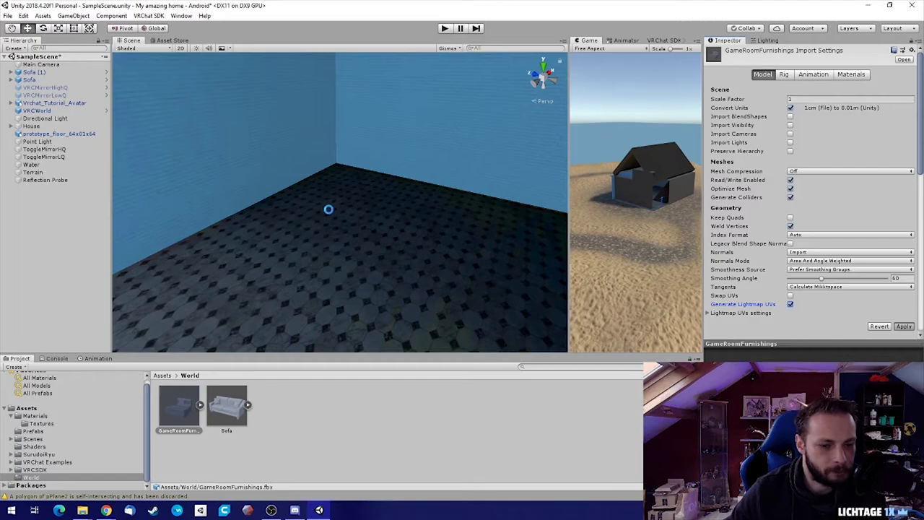
Place the GameRoomFurnishings model on the tiled floor of the room and set its Y rotation to 90
{"action": "left_click_drag", "start_coordinate": [171, 405], "coordinate": [354, 167]}
{"action": "right_click_drag", "start_coordinate": [394, 206], "coordinate": [345, 225]}
{"action": "left_click_drag", "start_coordinate": [345, 224], "coordinate": [263, 295], "text": "alt"}
{"action": "key", "text": "e"}
{"action": "type", "text": "901"}
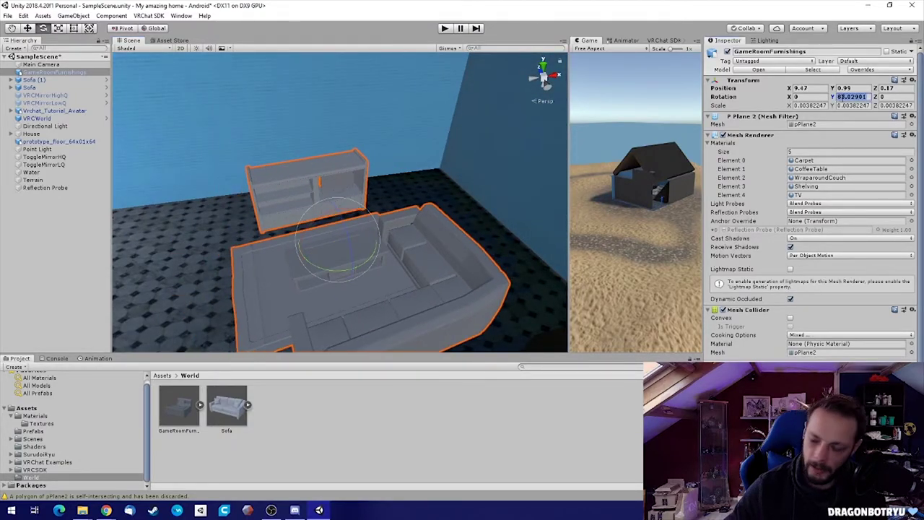
{"action": "key", "text": "Return"}
Move the furnishings set into the room's corner, to about X 11.91 and Z 1.45
{"action": "left_click_drag", "start_coordinate": [379, 181], "coordinate": [393, 178], "text": "alt"}
{"action": "right_click_drag", "start_coordinate": [393, 178], "coordinate": [394, 189]}
{"action": "key", "text": "w"}
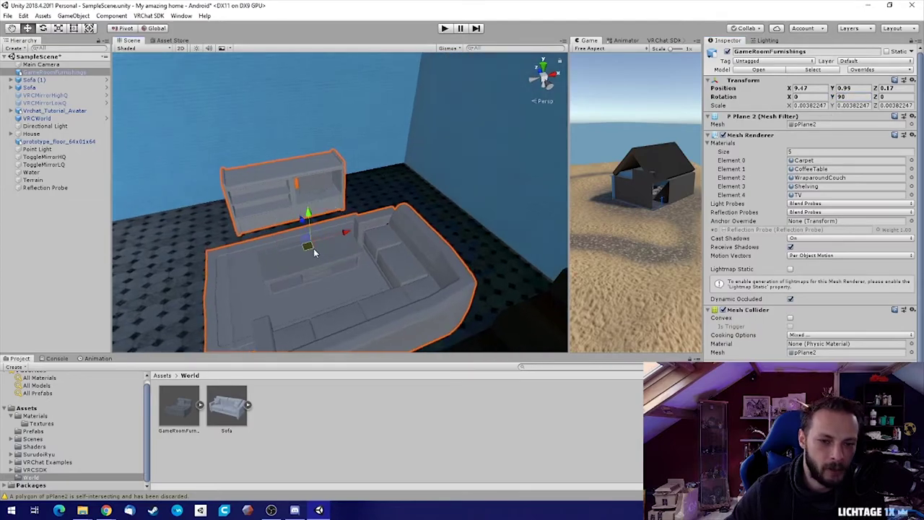
{"action": "left_click_drag", "start_coordinate": [314, 253], "coordinate": [372, 195]}
{"action": "key", "text": "a"}
{"action": "right_click_drag", "start_coordinate": [475, 247], "coordinate": [709, 273]}
{"action": "key", "text": "s"}
{"action": "left_click_drag", "start_coordinate": [709, 271], "coordinate": [419, 258], "text": "alt"}
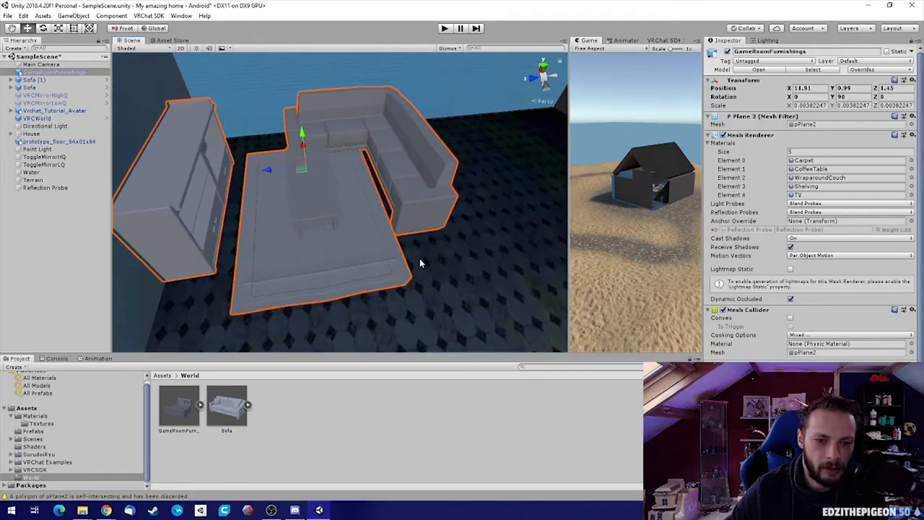
{"action": "key", "text": "d"}
{"action": "mouse_move", "coordinate": [414, 241]}
{"action": "right_mouse_down"}
{"action": "mouse_move", "coordinate": [312, 246]}
{"action": "mouse_move", "coordinate": [48, 196]}
{"action": "mouse_move", "coordinate": [225, 180]}
{"action": "mouse_move", "coordinate": [413, 226]}
{"action": "right_mouse_up"}
{"action": "key", "text": "a"}
{"action": "left_click_drag", "start_coordinate": [413, 226], "coordinate": [422, 225], "text": "alt"}
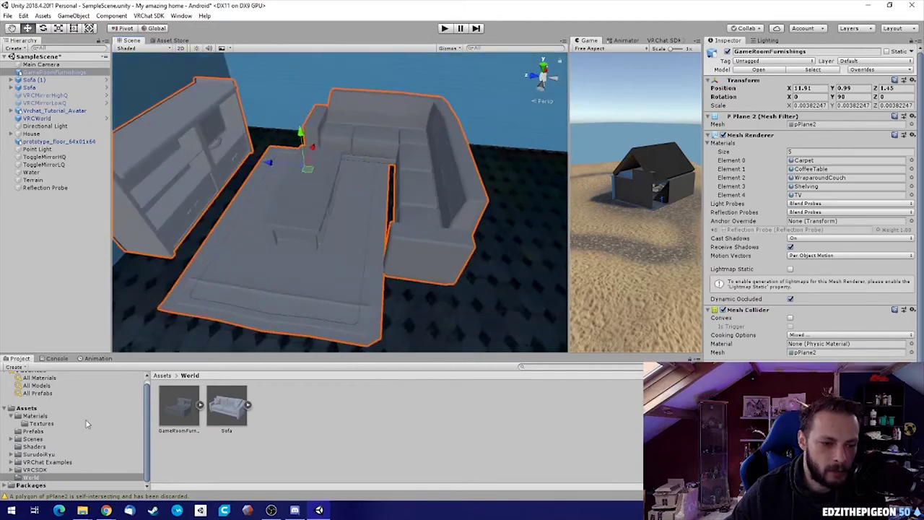
Add the VRCChair prefab from VRChat Examples/Prefabs2 to the scene beside the couch and set its Y rotation to 90
{"action": "left_click", "coordinate": [57, 462]}
{"action": "double_click", "coordinate": [227, 409]}
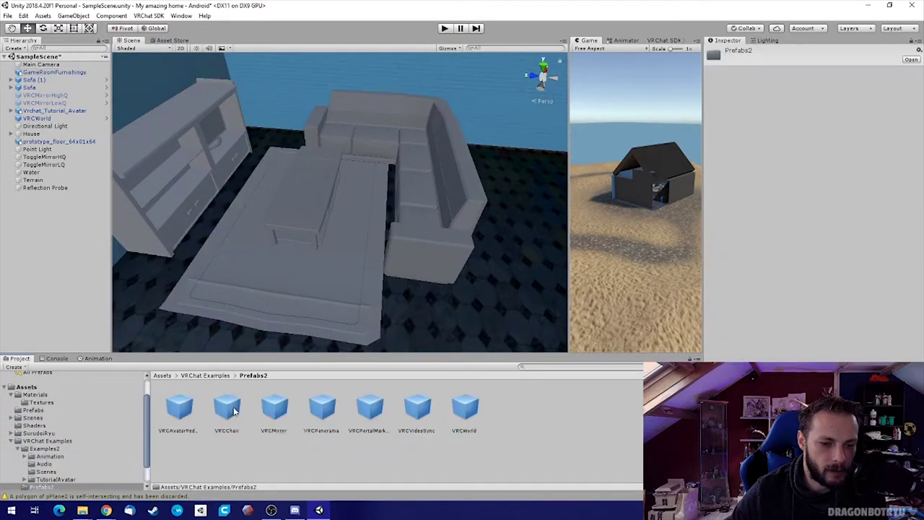
{"action": "left_click_drag", "start_coordinate": [226, 408], "coordinate": [270, 204]}
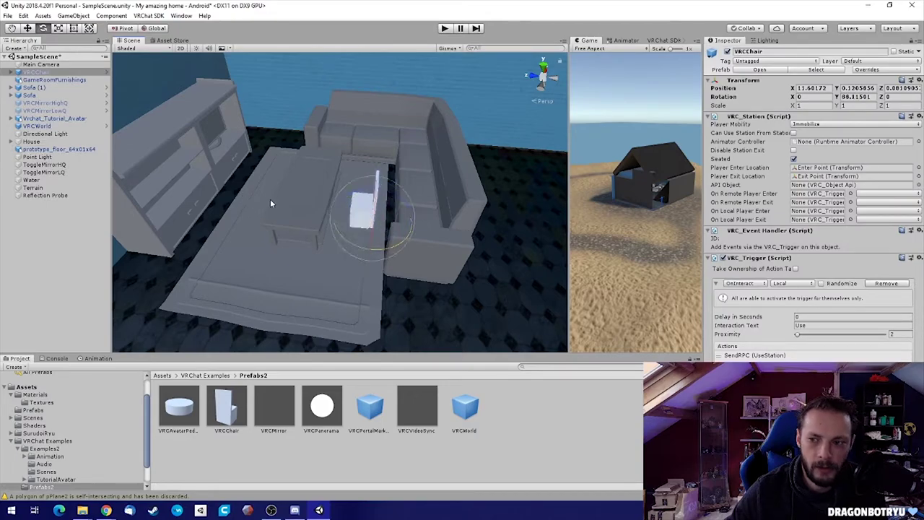
{"action": "left_click", "coordinate": [866, 97]}
{"action": "type", "text": "90"}
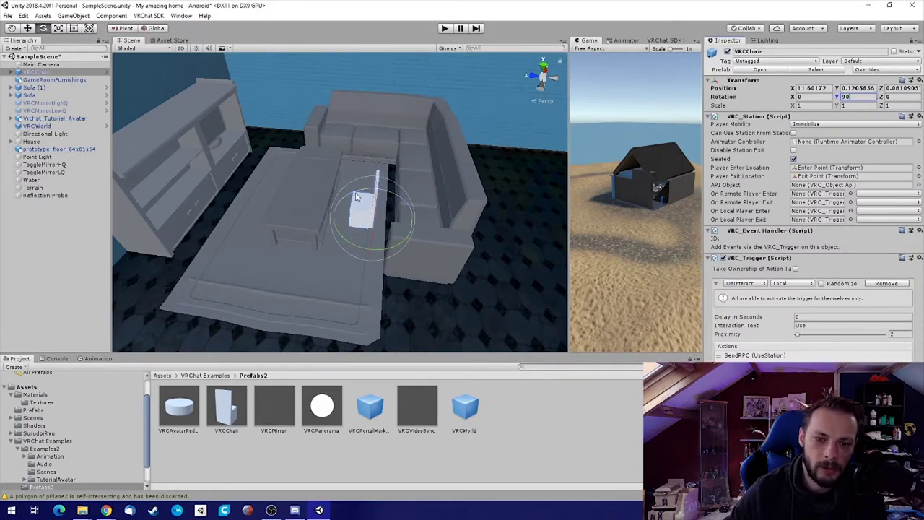
Position the chair on the couch's end seat beside the armrest, at about height Y 0.44
{"action": "right_click_drag", "start_coordinate": [292, 205], "coordinate": [344, 209]}
{"action": "key", "text": "w"}
{"action": "left_click_drag", "start_coordinate": [298, 206], "coordinate": [460, 246]}
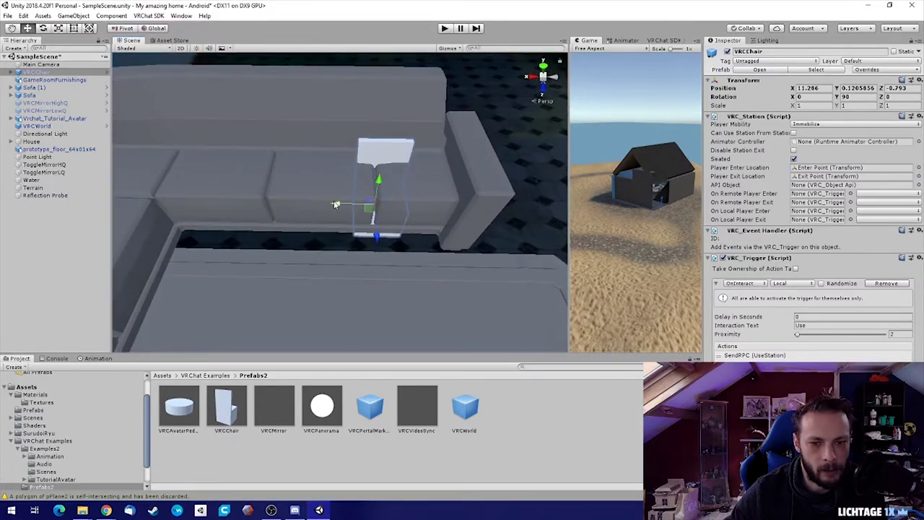
{"action": "left_click_drag", "start_coordinate": [337, 206], "coordinate": [424, 174]}
{"action": "left_click_drag", "start_coordinate": [416, 217], "coordinate": [417, 221]}
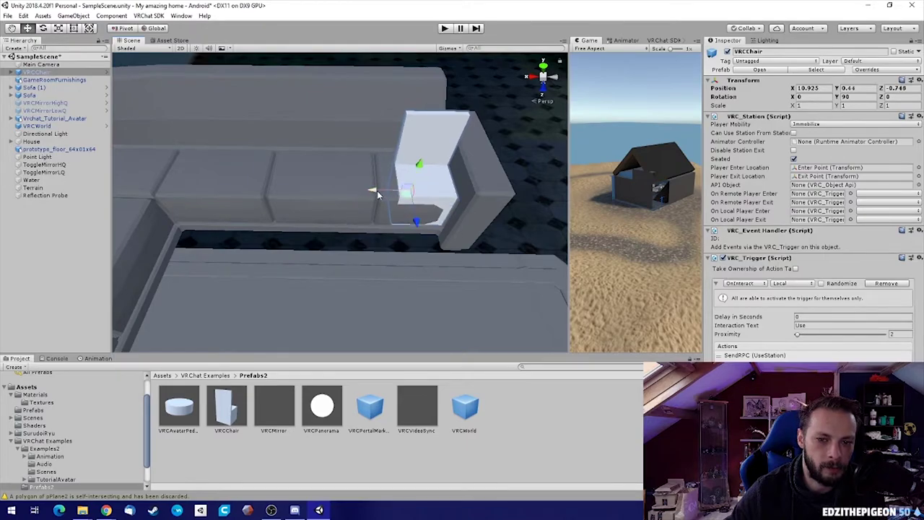
Fine-tune the chair along the couch and duplicate it twice, spacing the copies over the other seats of that section
{"action": "left_click_drag", "start_coordinate": [377, 193], "coordinate": [193, 187]}
{"action": "key", "text": "ctrl+d"}
{"action": "key", "text": "ctrl+d"}
{"action": "right_click_drag", "start_coordinate": [417, 190], "coordinate": [307, 180]}
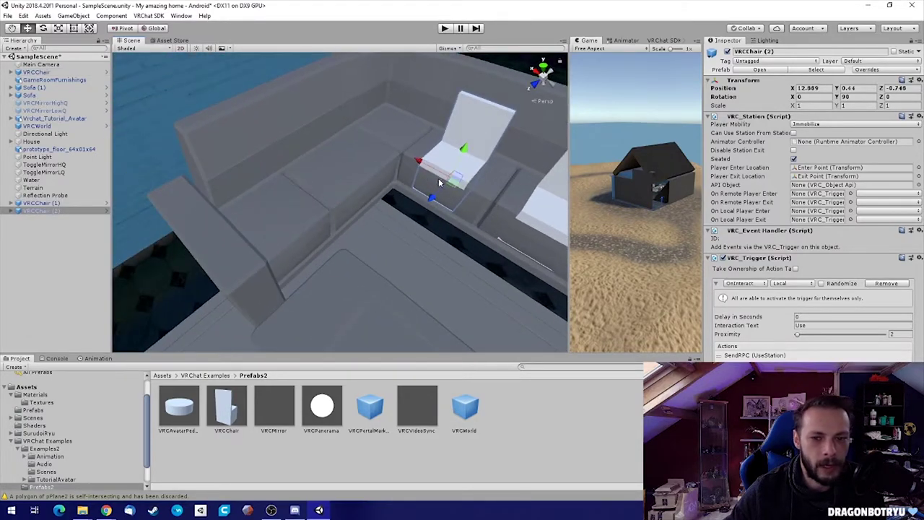
Duplicate the chair onto the adjoining section of the corner couch and set the copy's Y rotation to 0
{"action": "key", "text": "ctrl+d"}
{"action": "left_click_drag", "start_coordinate": [439, 181], "coordinate": [509, 218]}
{"action": "key", "text": "e"}
{"action": "double_click", "coordinate": [855, 97]}
{"action": "type", "text": "0"}
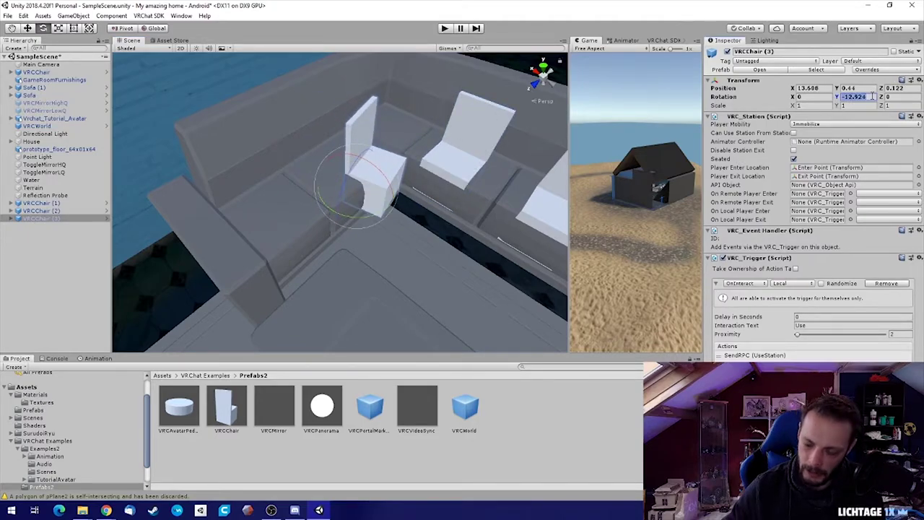
{"action": "key", "text": "Return"}
Duplicate the rotated chair and place the copy on the section's end seat, at about X 13.79 and Z 1.10
{"action": "left_click_drag", "start_coordinate": [330, 182], "coordinate": [300, 228], "text": "alt"}
{"action": "key", "text": "w"}
{"action": "key", "text": "ctrl+d"}
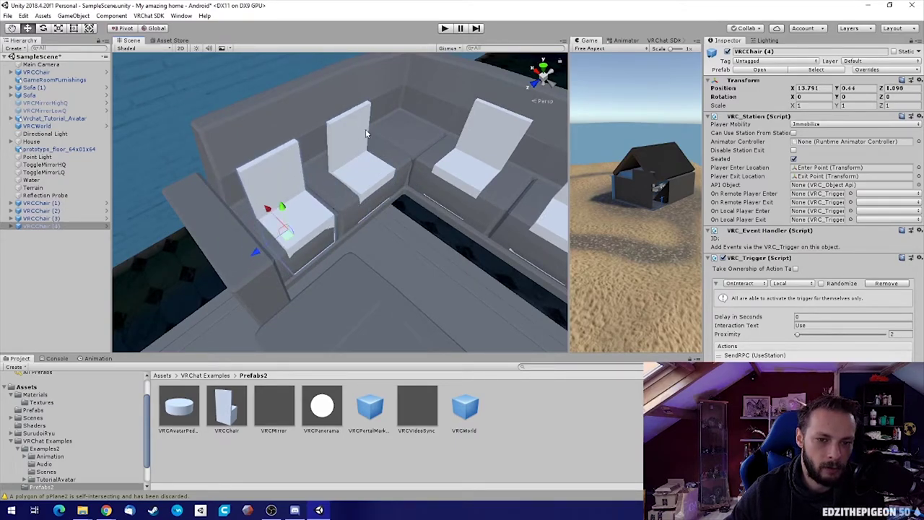
Select all five VRCChair objects on the couch and expand each of them in the hierarchy
{"action": "left_click", "coordinate": [365, 169], "text": "shift"}
{"action": "left_click", "coordinate": [497, 130], "text": "shift"}
{"action": "right_click_drag", "start_coordinate": [368, 175], "coordinate": [521, 168]}
{"action": "left_click", "coordinate": [354, 136], "text": "shift"}
{"action": "left_click", "coordinate": [445, 133], "text": "shift"}
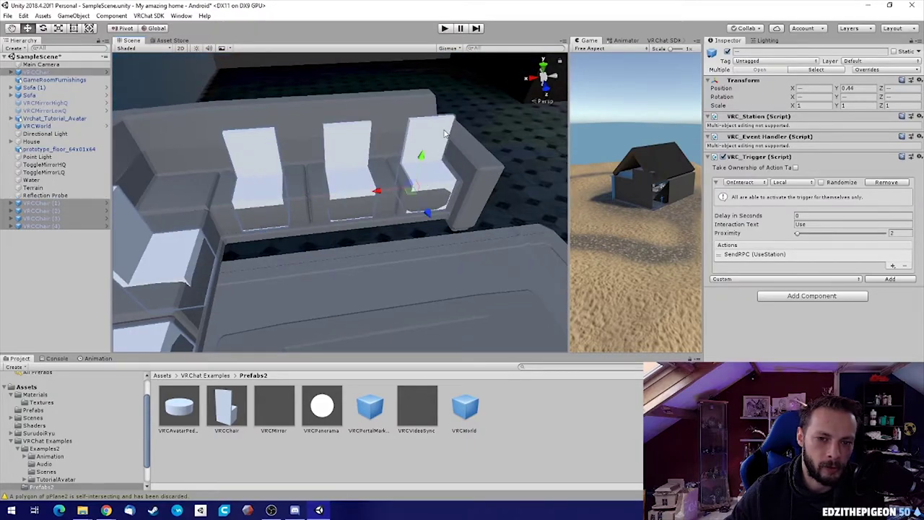
{"action": "left_click", "coordinate": [11, 72]}
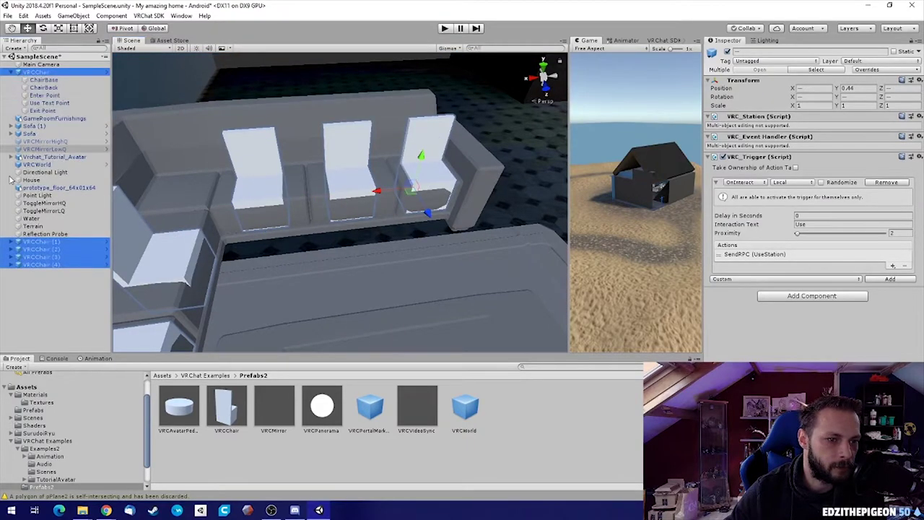
{"action": "left_click", "coordinate": [11, 242]}
{"action": "left_click", "coordinate": [17, 287]}
{"action": "left_click", "coordinate": [18, 335]}
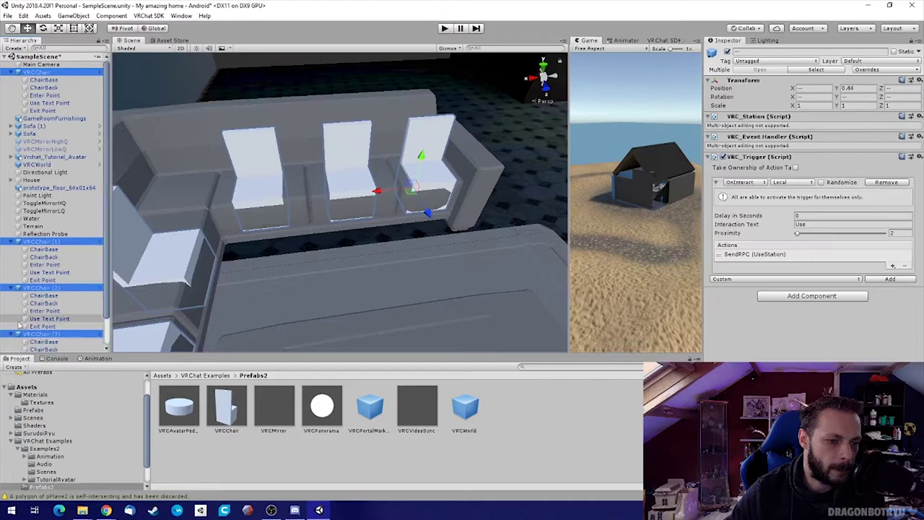
{"action": "left_click", "coordinate": [11, 350]}
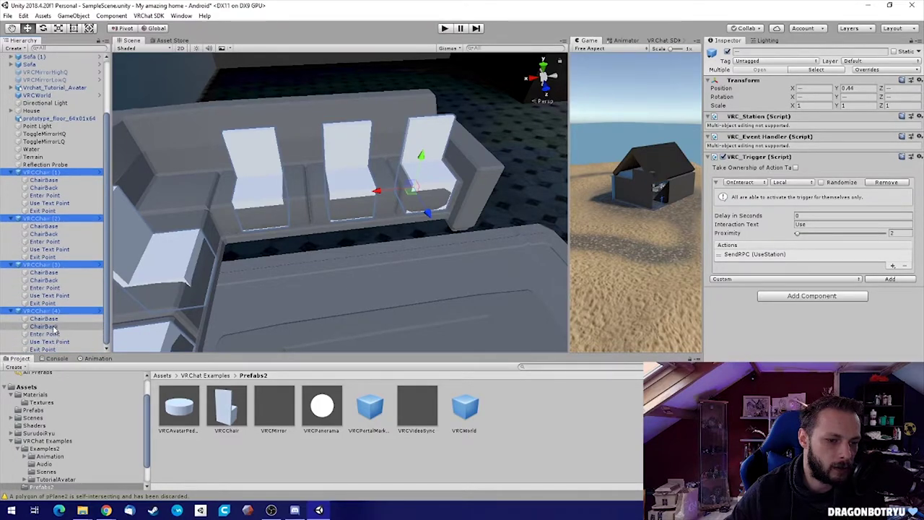
Deactivate the ChairBase and ChairBack objects of all five chairs
{"action": "left_click", "coordinate": [52, 325]}
{"action": "left_click", "coordinate": [43, 319], "text": "ctrl"}
{"action": "left_click", "coordinate": [44, 279], "text": "ctrl"}
{"action": "left_click", "coordinate": [43, 273], "text": "ctrl"}
{"action": "left_click", "coordinate": [43, 234], "text": "ctrl"}
{"action": "left_click", "coordinate": [43, 226], "text": "ctrl"}
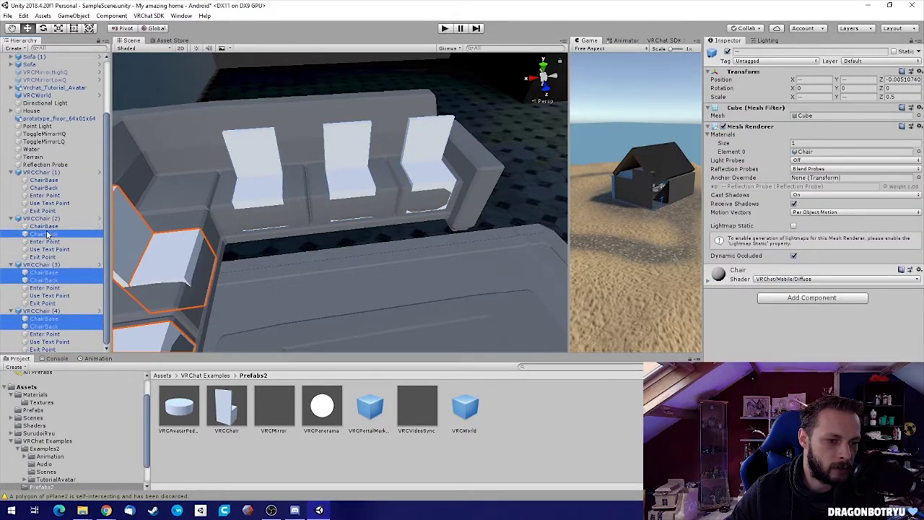
{"action": "left_click", "coordinate": [43, 179], "text": "ctrl"}
{"action": "left_click", "coordinate": [52, 187], "text": "ctrl"}
{"action": "left_click", "coordinate": [51, 181], "text": "ctrl"}
{"action": "left_click", "coordinate": [53, 188], "text": "ctrl"}
{"action": "scroll", "coordinate": [55, 96], "scroll_direction": "up", "scroll_amount": 3}
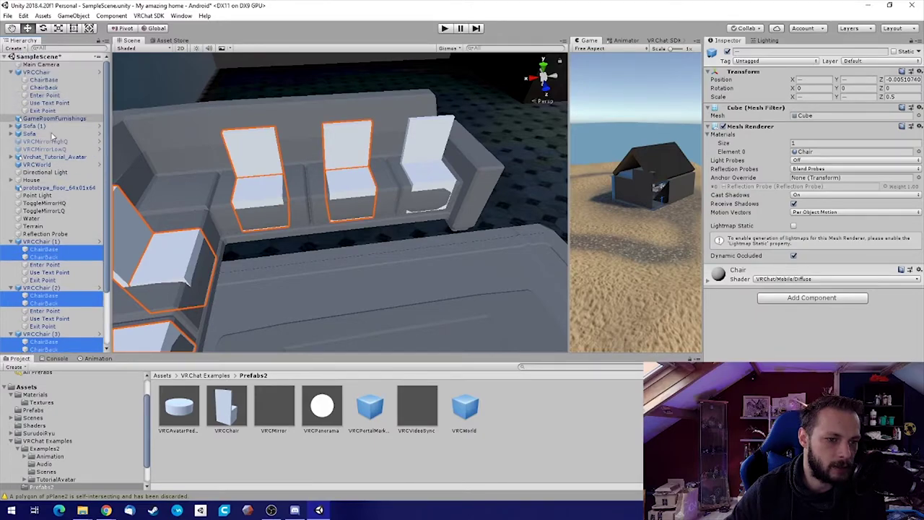
{"action": "left_click", "coordinate": [43, 79], "text": "ctrl"}
{"action": "left_click", "coordinate": [44, 87], "text": "ctrl"}
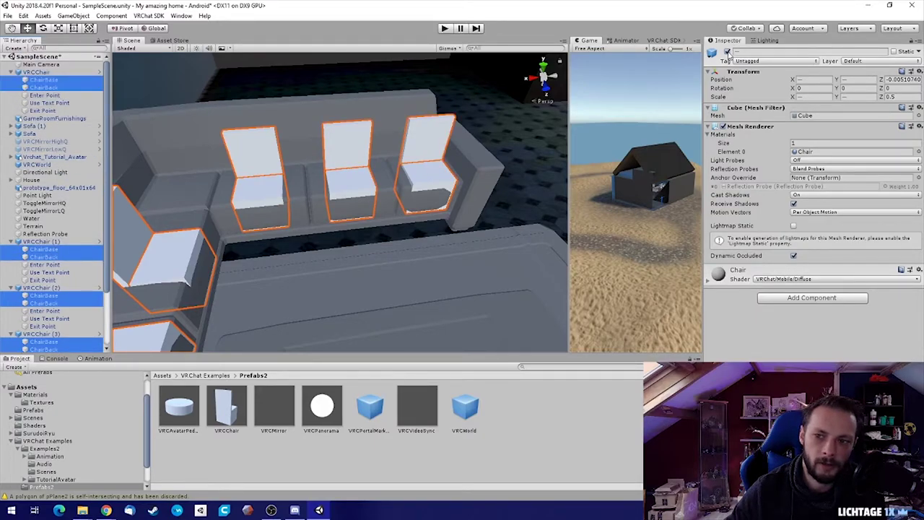
{"action": "left_click", "coordinate": [728, 52]}
Collapse the five VRCChair entries in the hierarchy
{"action": "left_click", "coordinate": [11, 72]}
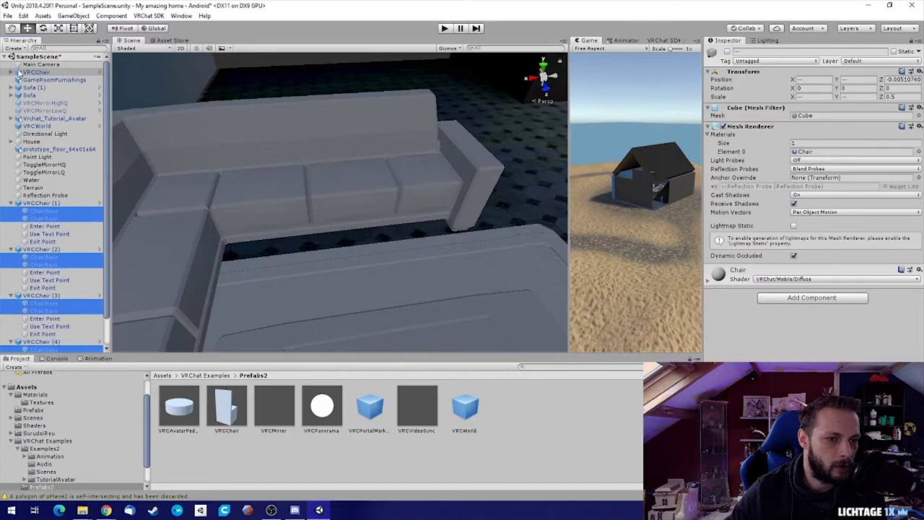
{"action": "left_click", "coordinate": [24, 73]}
{"action": "left_click", "coordinate": [13, 202]}
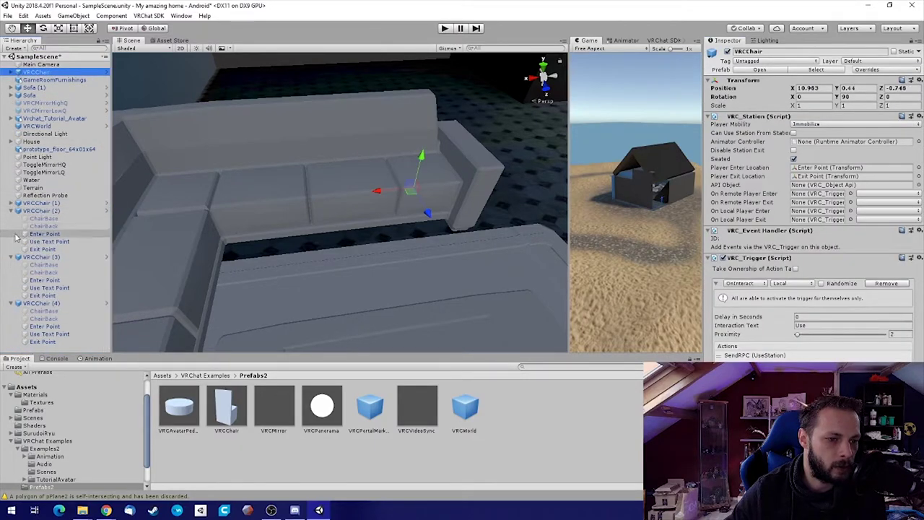
{"action": "left_click", "coordinate": [13, 210]}
{"action": "left_click", "coordinate": [13, 218]}
{"action": "left_click", "coordinate": [13, 226]}
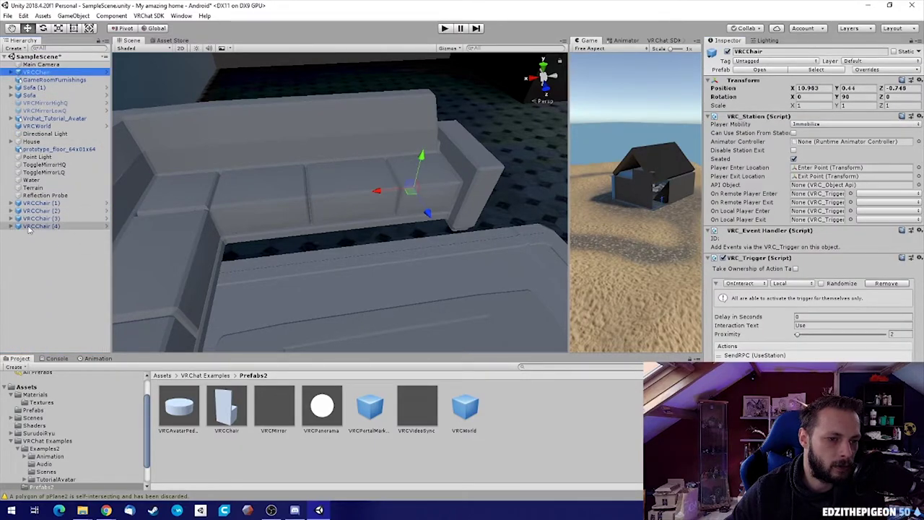
Parent all five VRCChair objects to GameRoomFurnishings and select that parent object
{"action": "left_click", "coordinate": [41, 226]}
{"action": "left_click", "coordinate": [42, 203], "text": "shift"}
{"action": "left_click", "coordinate": [38, 73], "text": "ctrl"}
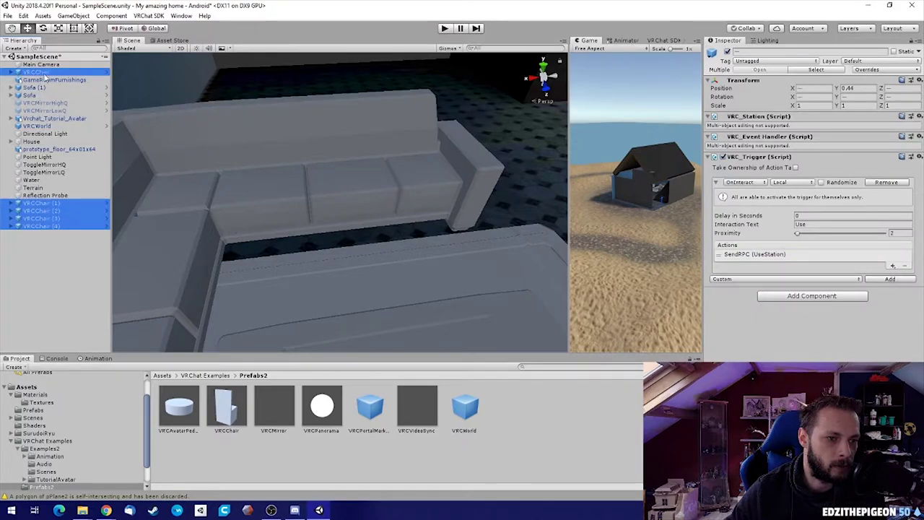
{"action": "mouse_move", "coordinate": [38, 73]}
{"action": "left_mouse_down"}
{"action": "mouse_move", "coordinate": [44, 92]}
{"action": "mouse_move", "coordinate": [46, 80]}
{"action": "left_mouse_up"}
{"action": "left_click", "coordinate": [11, 118]}
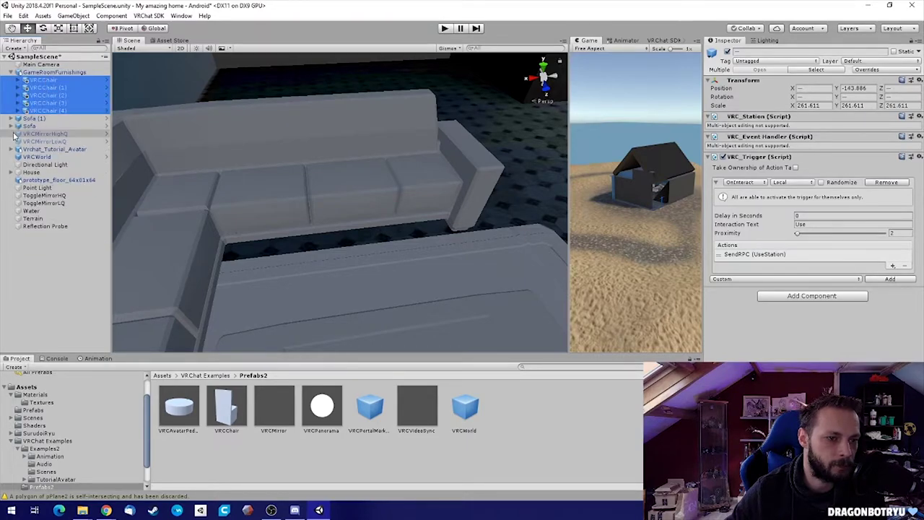
{"action": "left_click", "coordinate": [43, 73]}
{"action": "right_click_drag", "start_coordinate": [324, 128], "coordinate": [103, 189]}
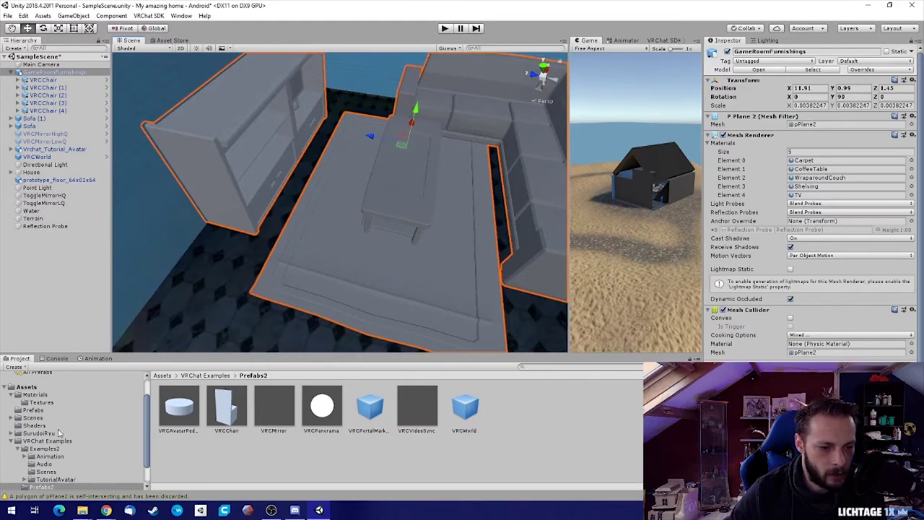
Create a new material in the Materials folder and name it FurniCloset
{"action": "left_click", "coordinate": [41, 403]}
{"action": "left_click", "coordinate": [37, 395]}
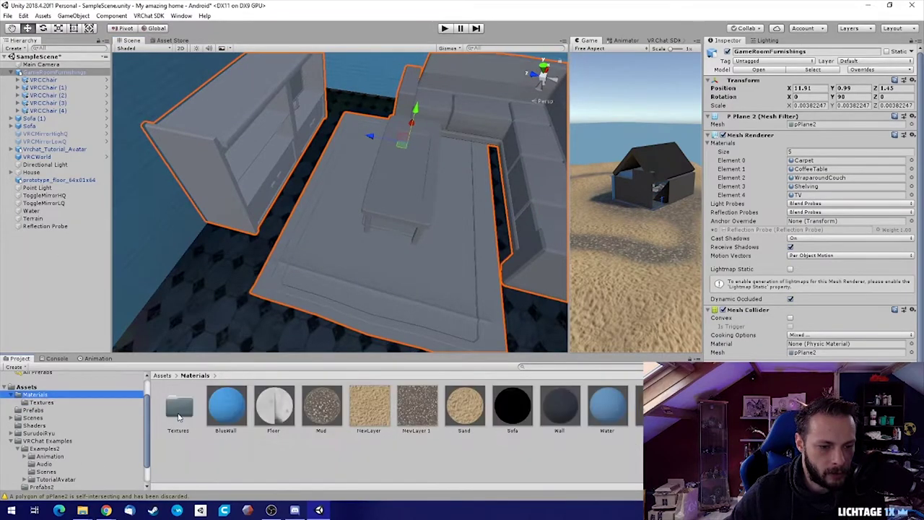
{"action": "right_click", "coordinate": [413, 456]}
{"action": "mouse_move", "coordinate": [523, 228]}
{"action": "mouse_move", "coordinate": [601, 181]}
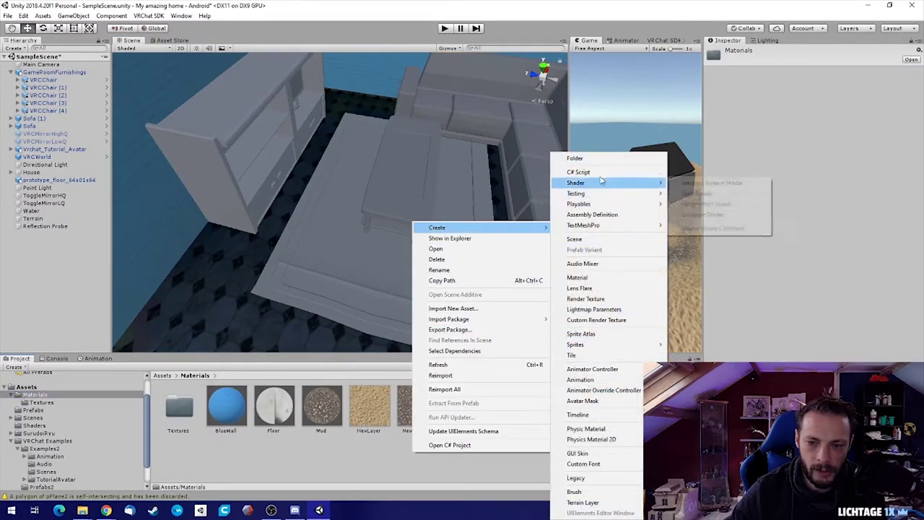
{"action": "left_click", "coordinate": [610, 276]}
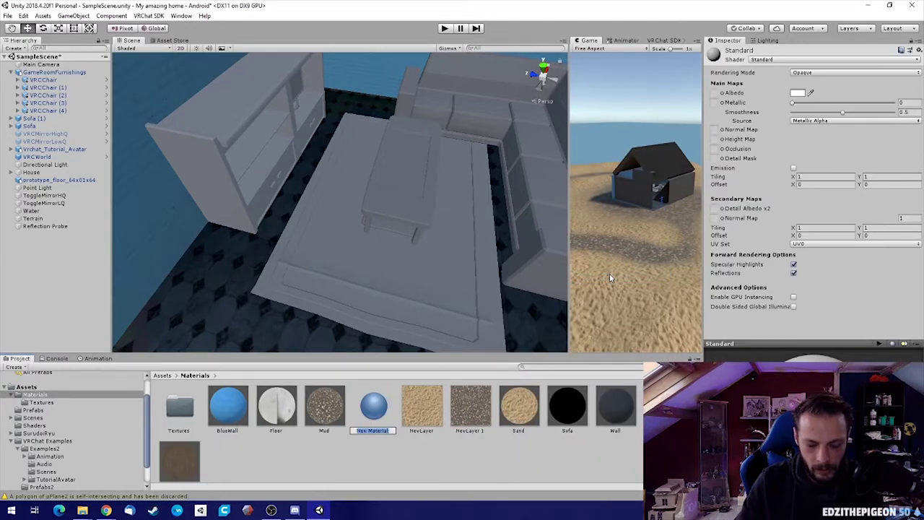
{"action": "type", "text": "FurniSlo"}
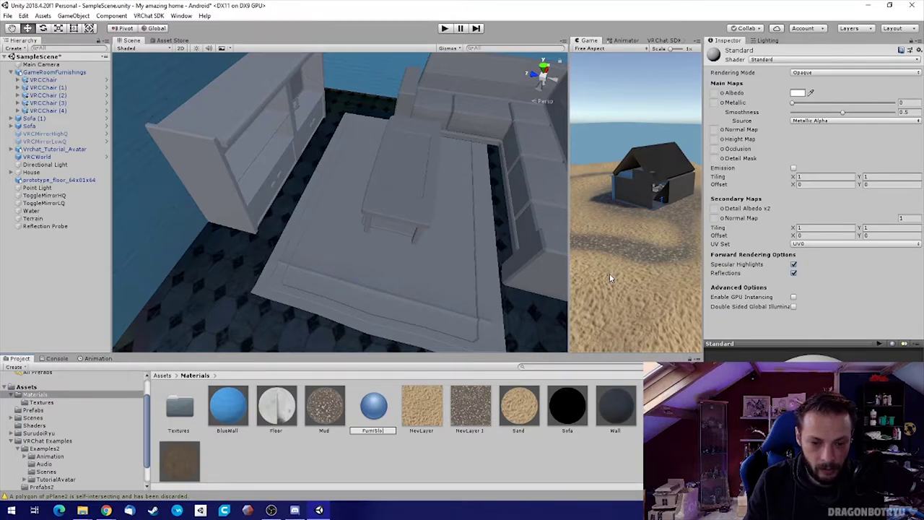
{"action": "key", "text": "BackSpace"}
{"action": "key", "text": "BackSpace"}
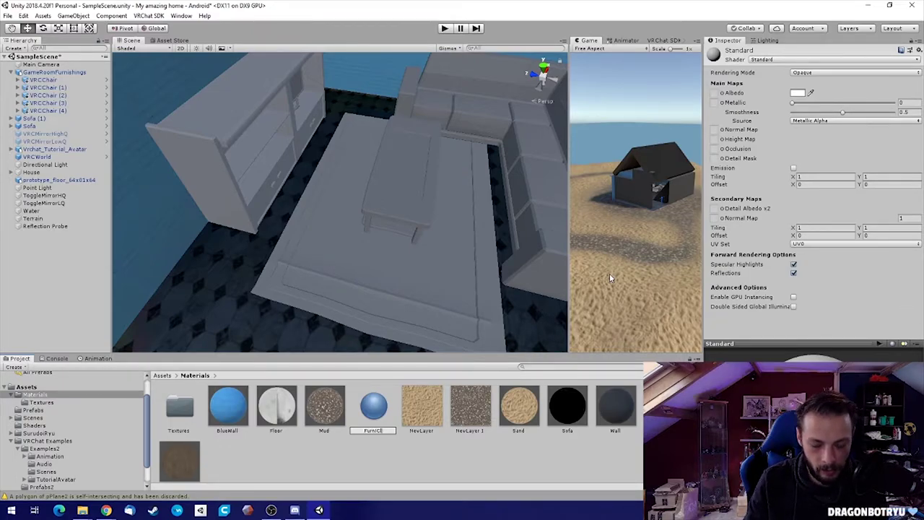
{"action": "key", "text": "Return"}
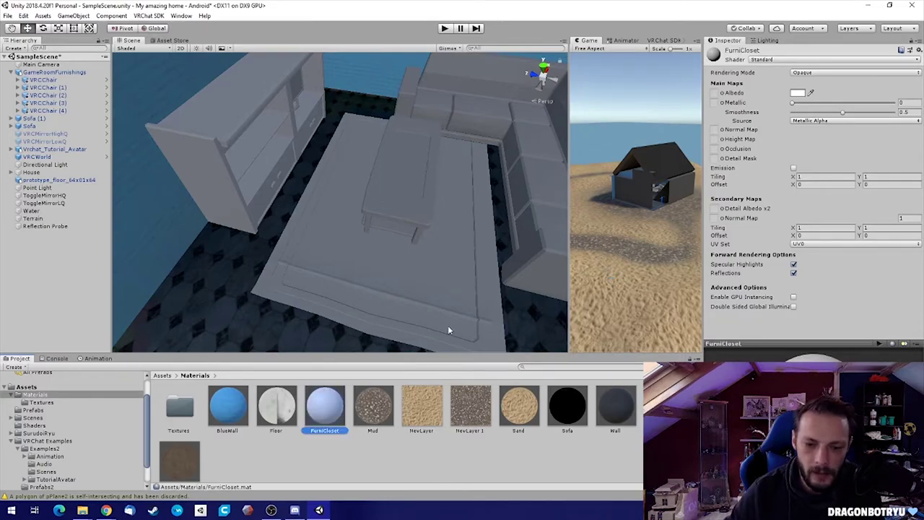
Lock the FurniCloset material's inspector and assign the TVCabinet base color texture from the Textures folder as its Albedo map
{"action": "left_click", "coordinate": [911, 42]}
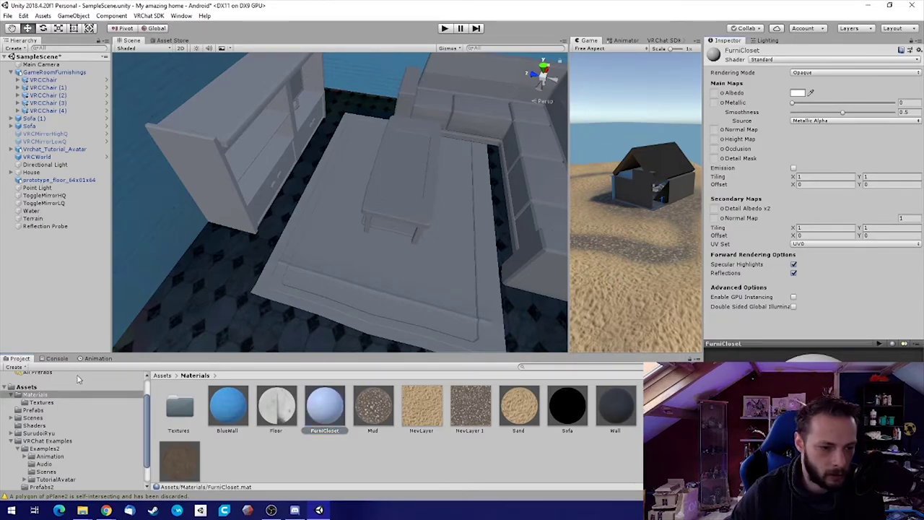
{"action": "left_click", "coordinate": [42, 402]}
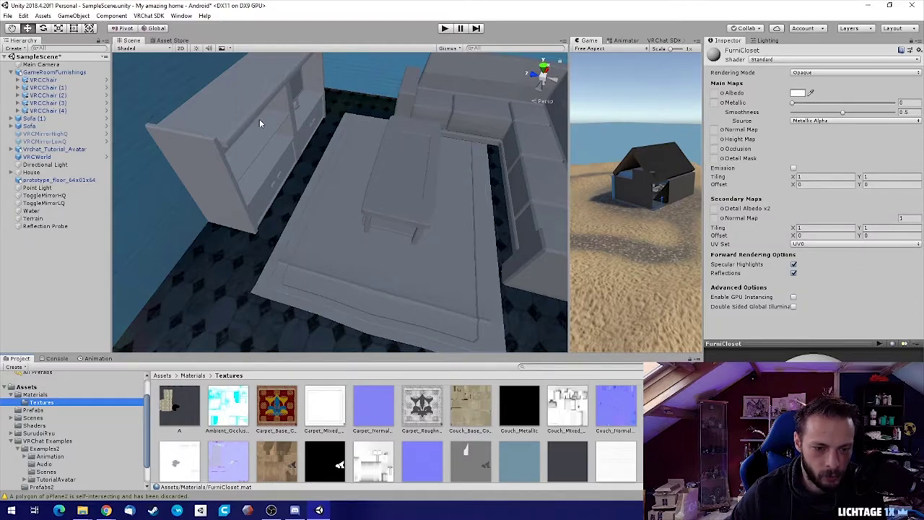
{"action": "left_click", "coordinate": [468, 413]}
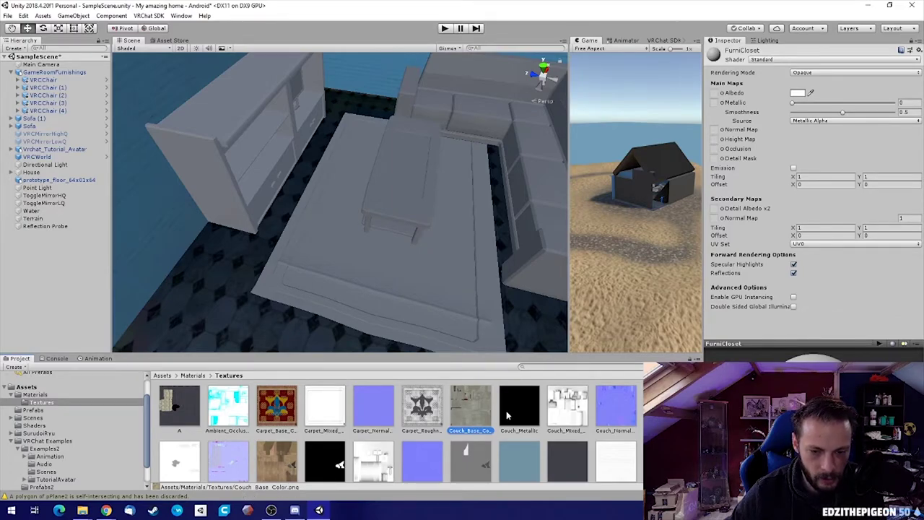
{"action": "left_click_drag", "start_coordinate": [468, 418], "coordinate": [467, 409]}
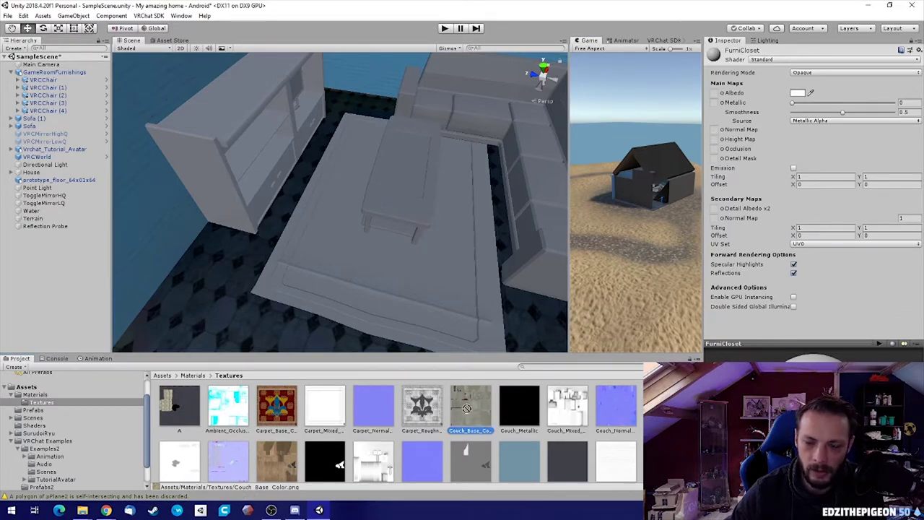
{"action": "scroll", "coordinate": [282, 441], "scroll_direction": "down", "scroll_amount": 1}
{"action": "left_click", "coordinate": [276, 460]}
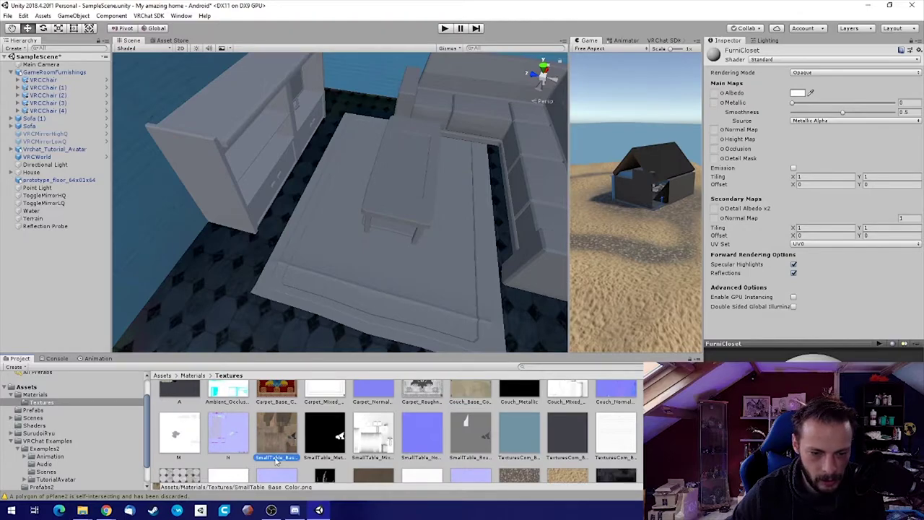
{"action": "scroll", "coordinate": [275, 463], "scroll_direction": "down", "scroll_amount": 1}
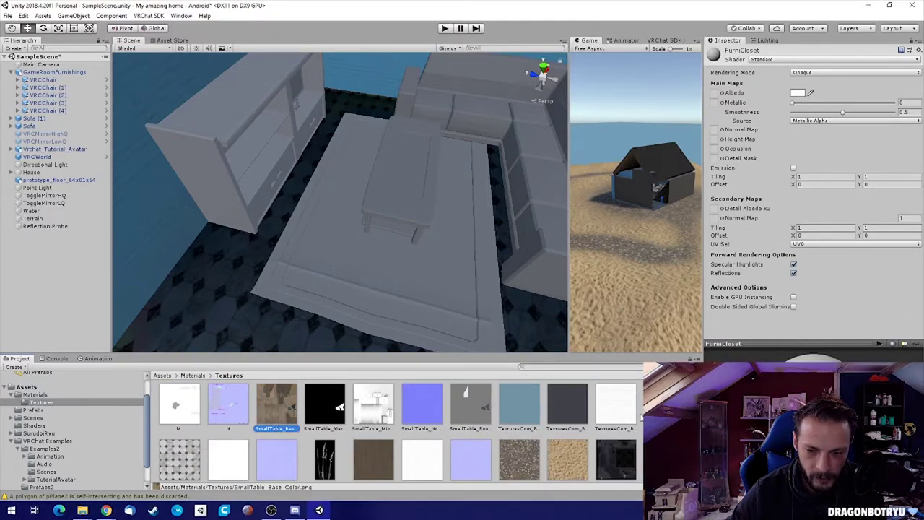
{"action": "scroll", "coordinate": [410, 429], "scroll_direction": "down", "scroll_amount": 2}
{"action": "left_click", "coordinate": [325, 454]}
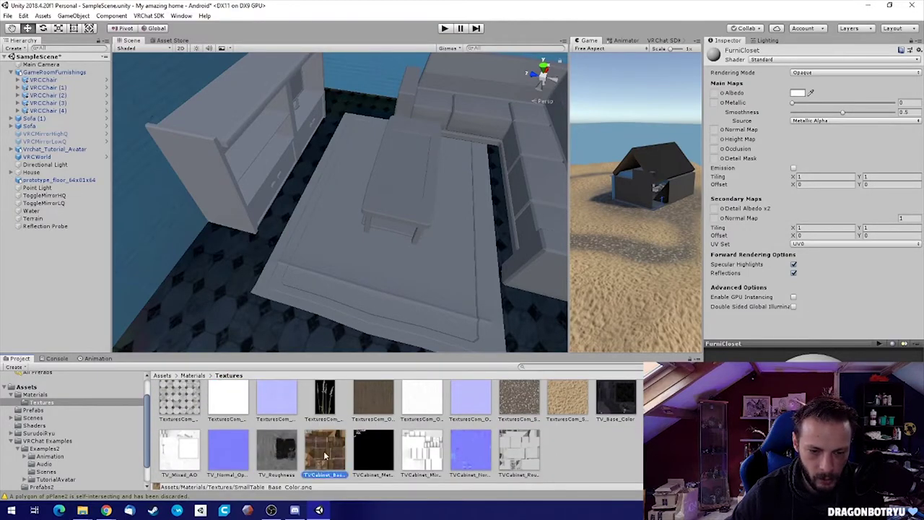
{"action": "left_click_drag", "start_coordinate": [325, 453], "coordinate": [715, 93]}
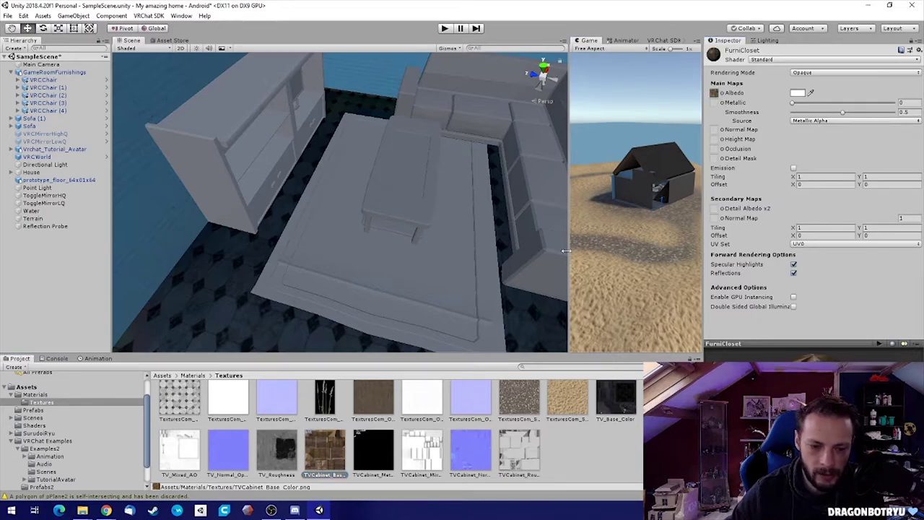
Assign the TVCabinet metallic texture to the Metallic map of the FurniCloset material
{"action": "left_click_drag", "start_coordinate": [274, 461], "coordinate": [719, 112]}
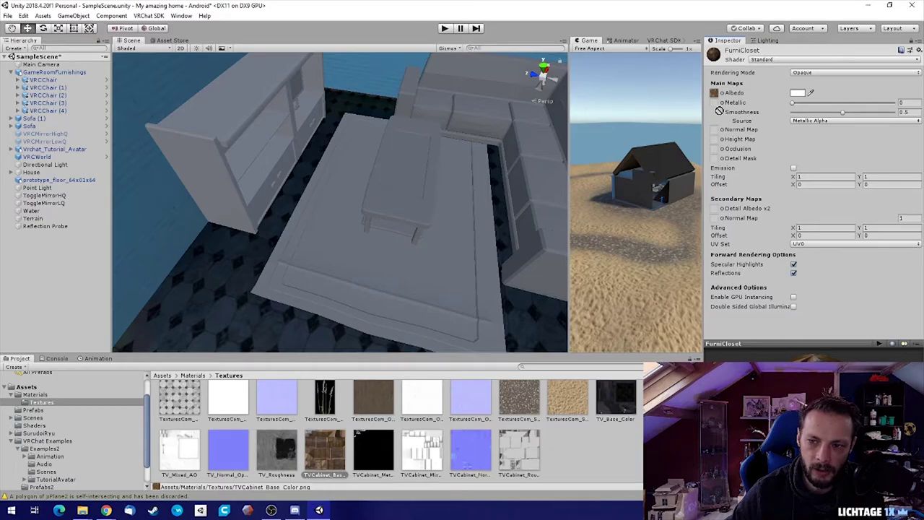
{"action": "left_click_drag", "start_coordinate": [717, 106], "coordinate": [715, 103]}
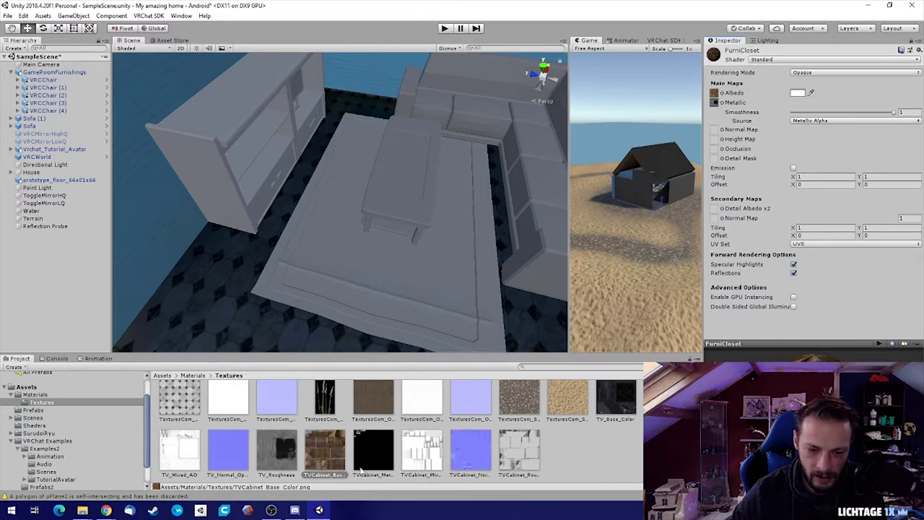
{"action": "left_click_drag", "start_coordinate": [368, 456], "coordinate": [731, 134]}
{"action": "left_click_drag", "start_coordinate": [719, 107], "coordinate": [715, 103]}
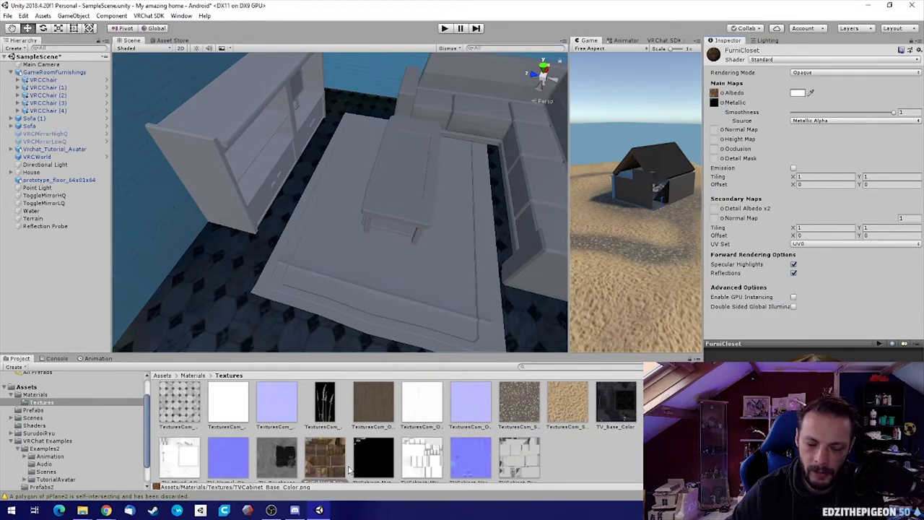
Assign TVCabinet_Mixed_AO as the Occlusion map and the TVCabinet normal texture as the Normal Map, marking that texture as a normal map
{"action": "left_click_drag", "start_coordinate": [424, 459], "coordinate": [796, 212]}
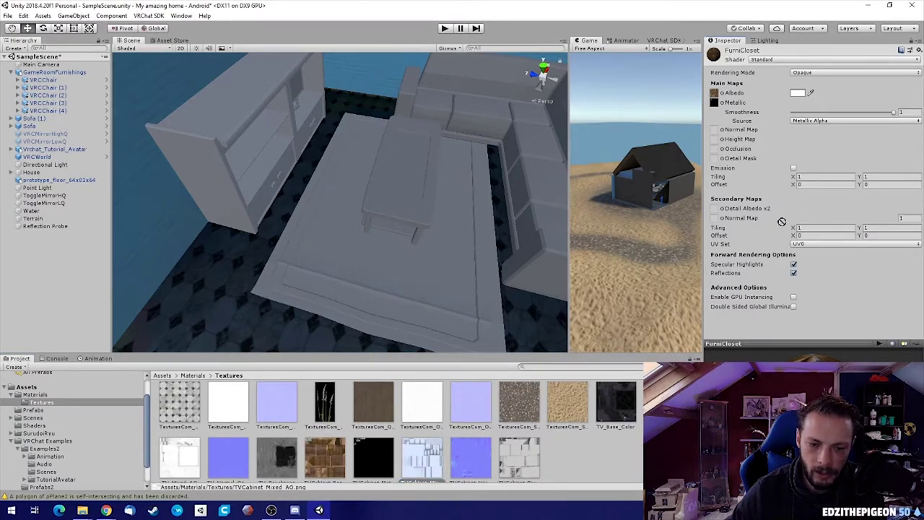
{"action": "left_click_drag", "start_coordinate": [733, 156], "coordinate": [720, 150]}
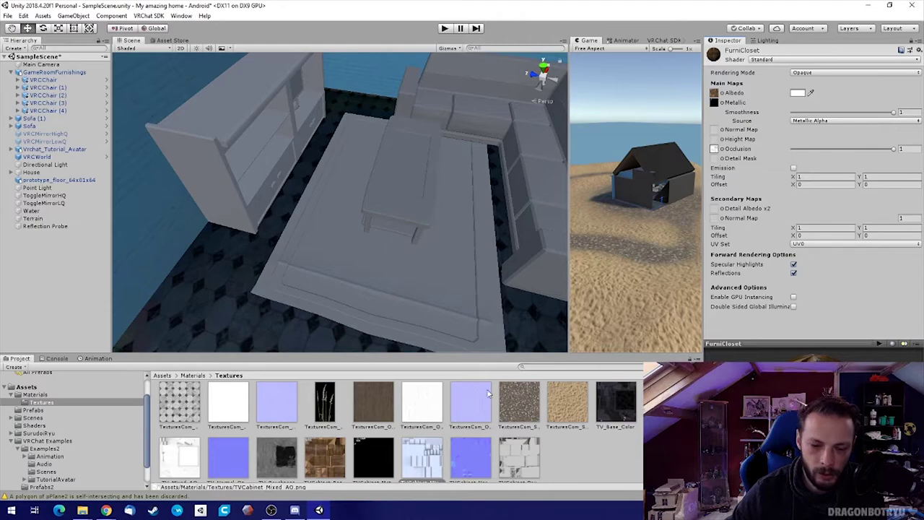
{"action": "left_click_drag", "start_coordinate": [470, 456], "coordinate": [715, 131]}
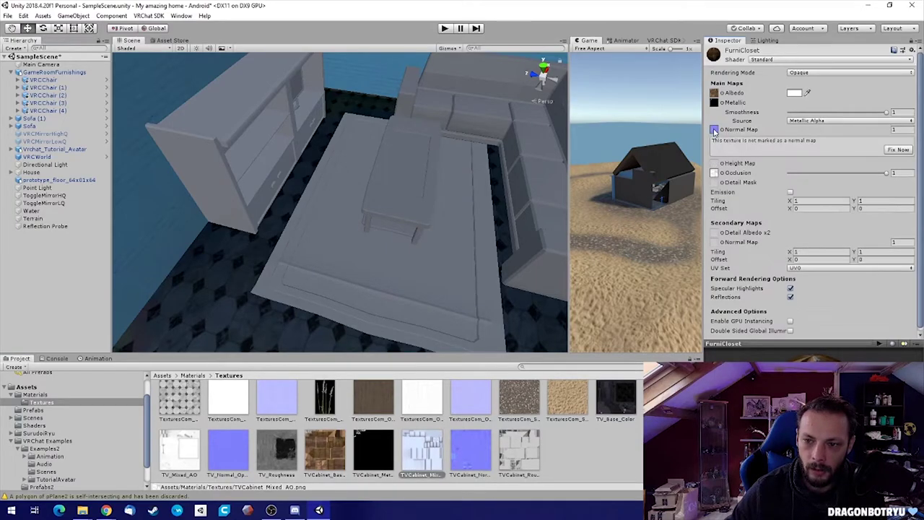
{"action": "left_click", "coordinate": [901, 149]}
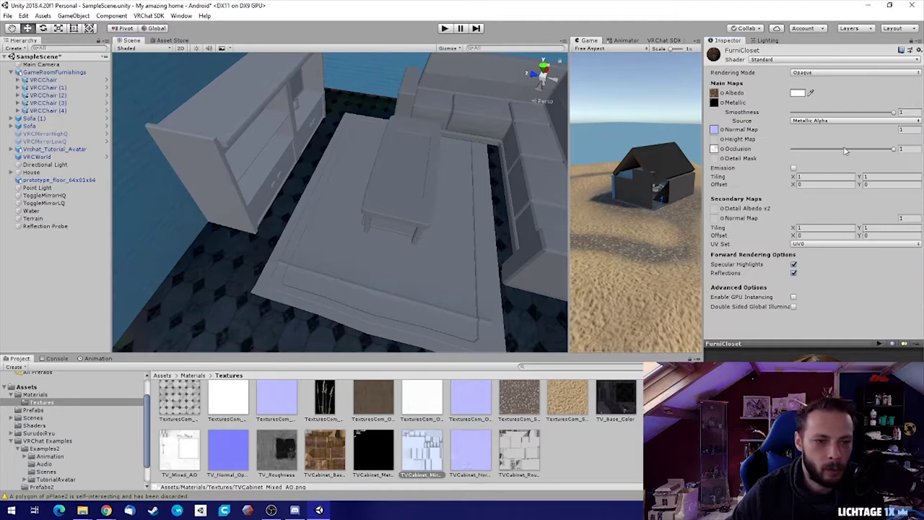
Unlock the inspector and apply the FurniCloset material from the Materials folder to the shelving cabinet in the scene
{"action": "left_click", "coordinate": [913, 42]}
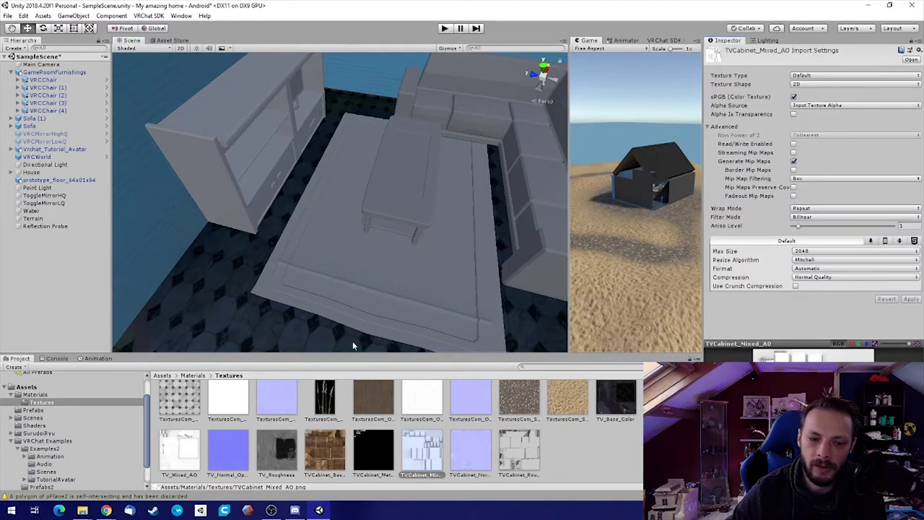
{"action": "scroll", "coordinate": [44, 426], "scroll_direction": "up", "scroll_amount": 2}
{"action": "left_click", "coordinate": [37, 422]}
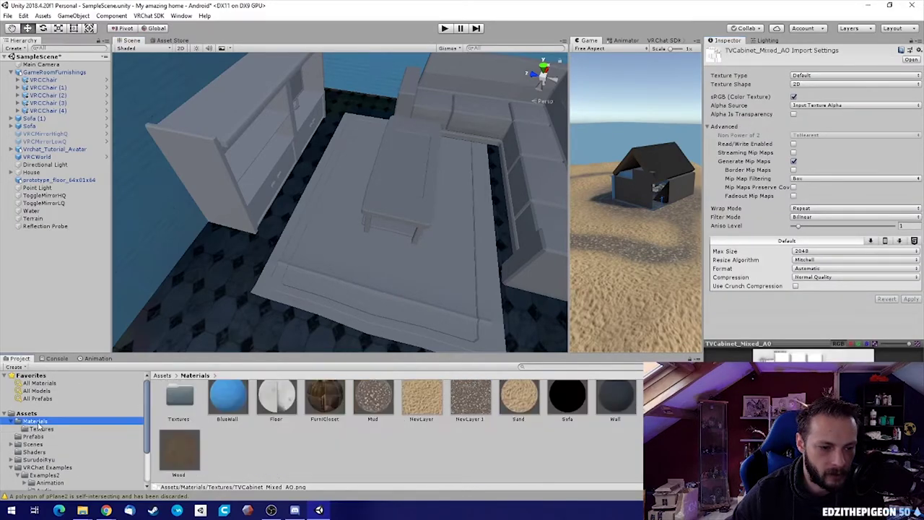
{"action": "left_click", "coordinate": [325, 407]}
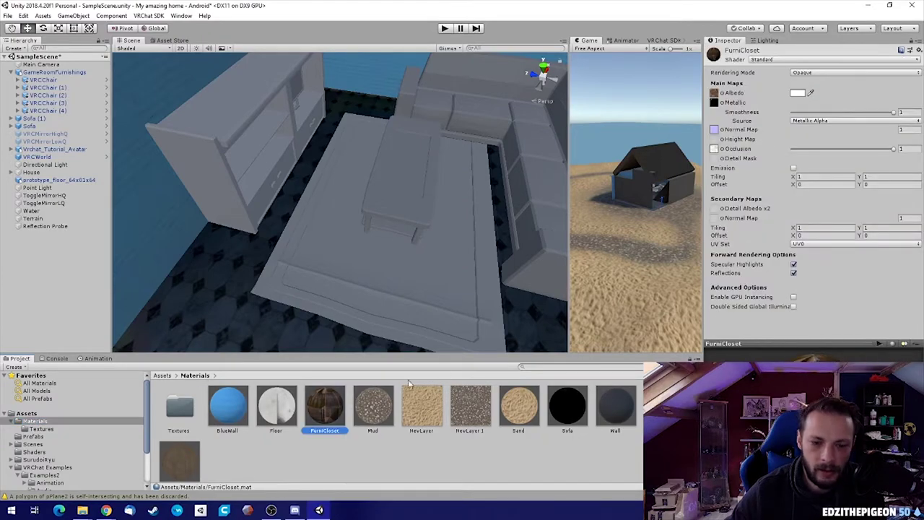
{"action": "left_click_drag", "start_coordinate": [338, 411], "coordinate": [206, 136]}
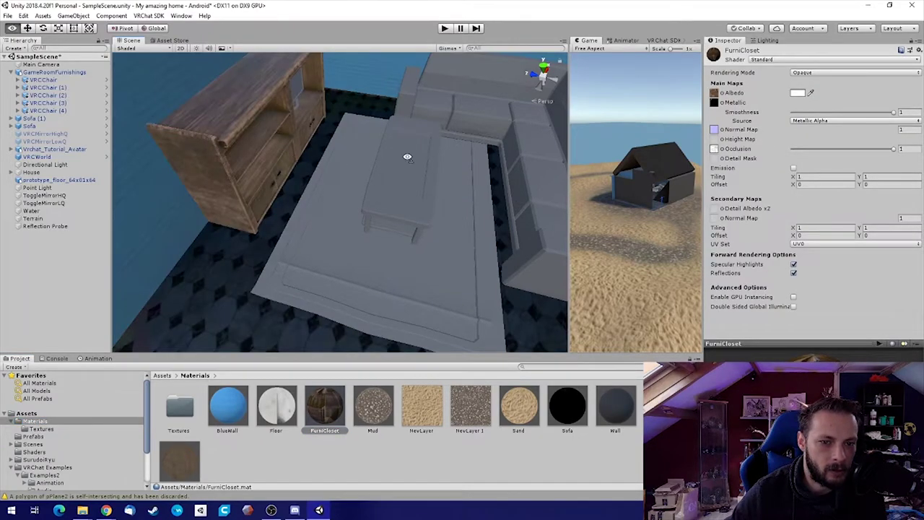
Try a Normal Map strength of .36 on the FurniCloset material, and set it back to 1
{"action": "right_click_drag", "start_coordinate": [407, 157], "coordinate": [473, 193]}
{"action": "key", "text": "w"}
{"action": "key", "text": "a"}
{"action": "key", "text": "d"}
{"action": "key", "text": "a"}
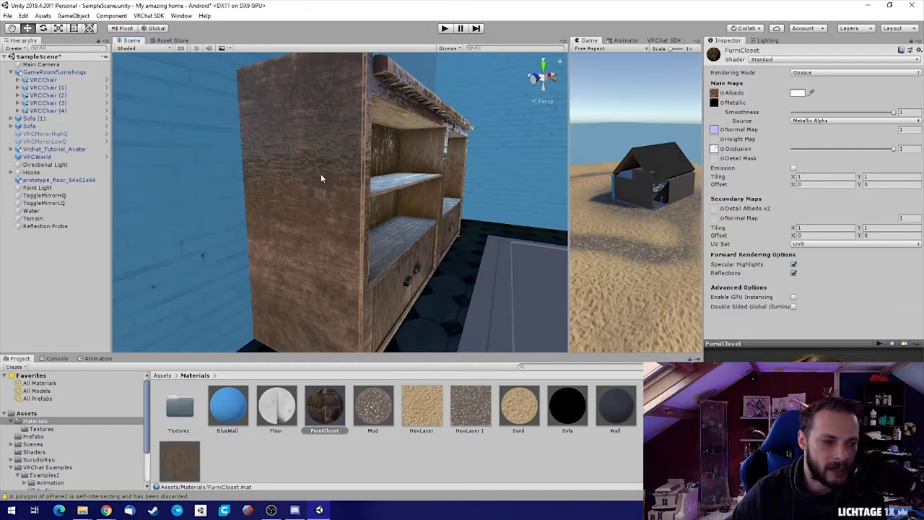
{"action": "left_click", "coordinate": [902, 130]}
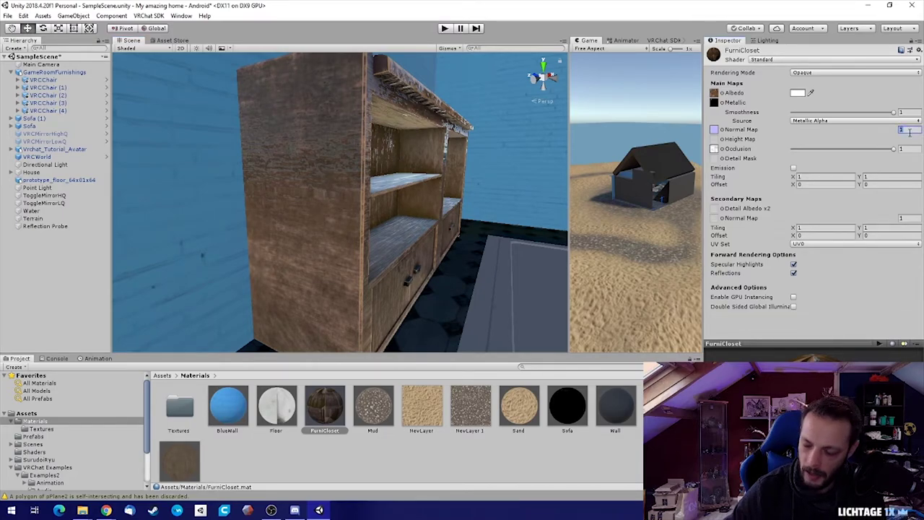
{"action": "type", "text": "36"}
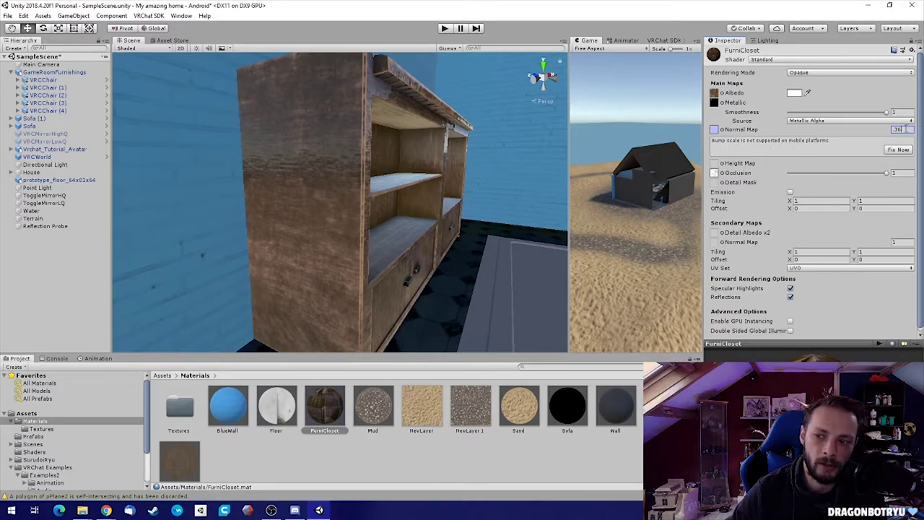
{"action": "type", "text": "1"}
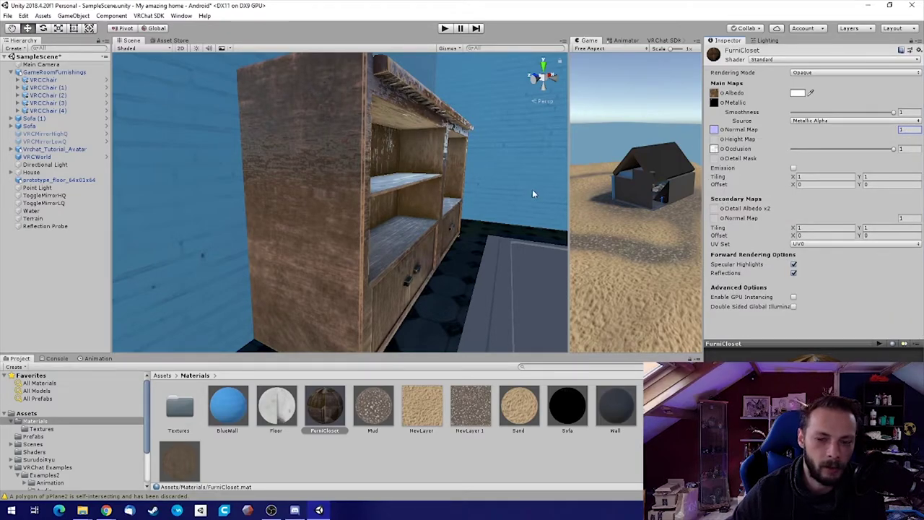
Turn off Specular Highlights for the FurniCloset material and check the cabinet's surface
{"action": "right_click_drag", "start_coordinate": [416, 162], "coordinate": [432, 218]}
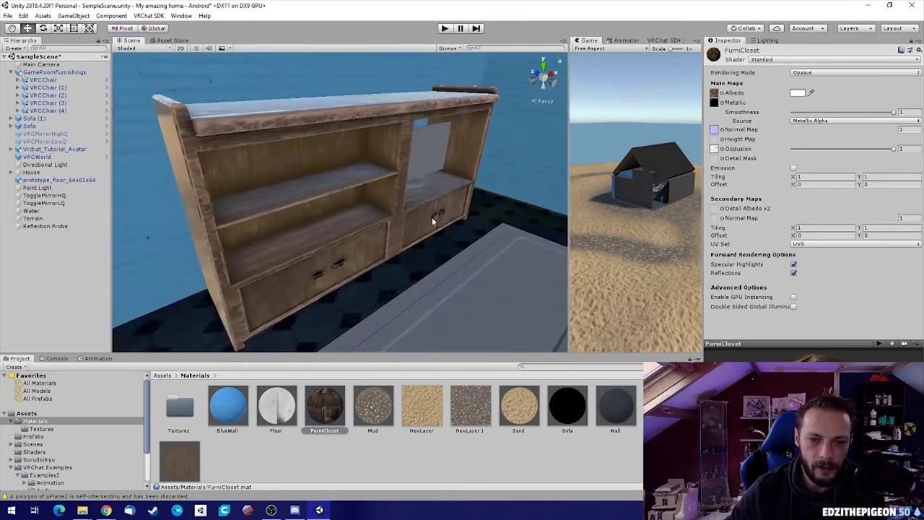
{"action": "left_click", "coordinate": [794, 265]}
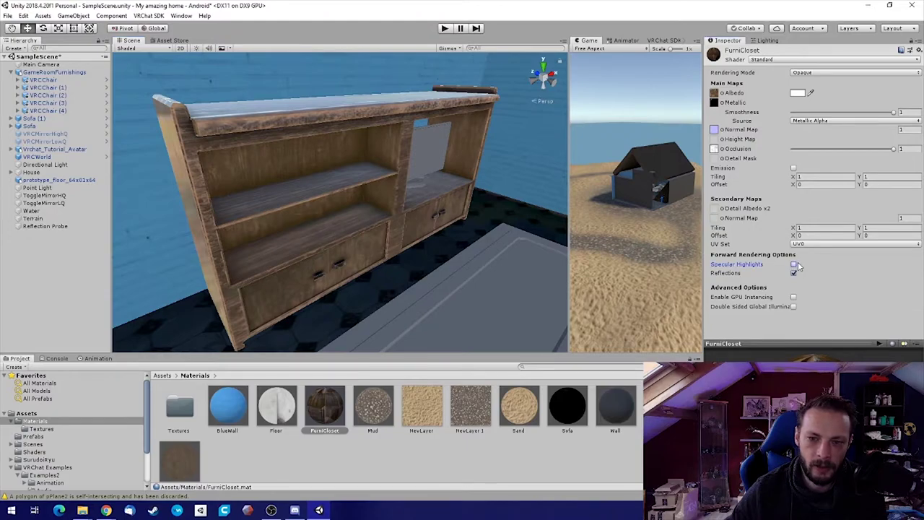
{"action": "mouse_move", "coordinate": [426, 182]}
{"action": "right_mouse_down"}
{"action": "mouse_move", "coordinate": [314, 180]}
{"action": "mouse_move", "coordinate": [439, 190]}
{"action": "right_mouse_up"}
Compare the cabinet with the FurniCloset material's Reflections off and on, leaving Reflections enabled
{"action": "left_click", "coordinate": [794, 273]}
{"action": "left_click", "coordinate": [794, 273]}
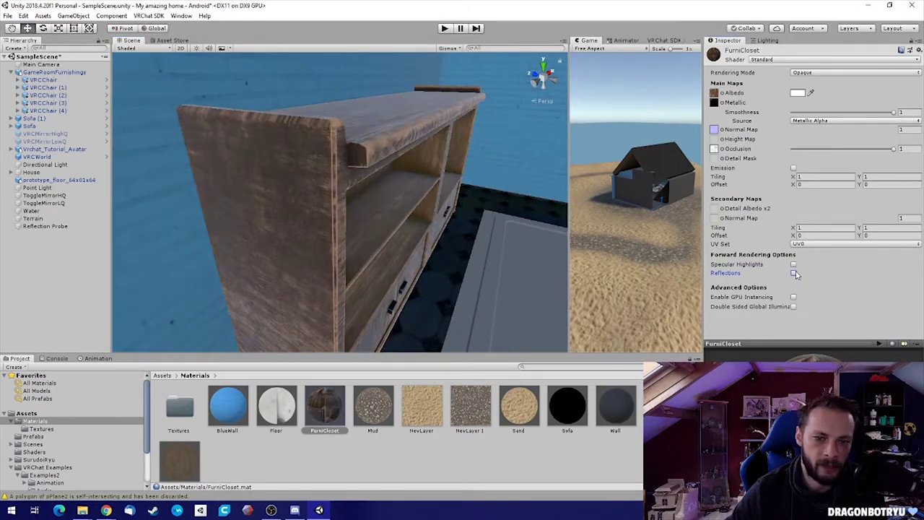
{"action": "left_click", "coordinate": [794, 273]}
{"action": "left_click", "coordinate": [794, 273]}
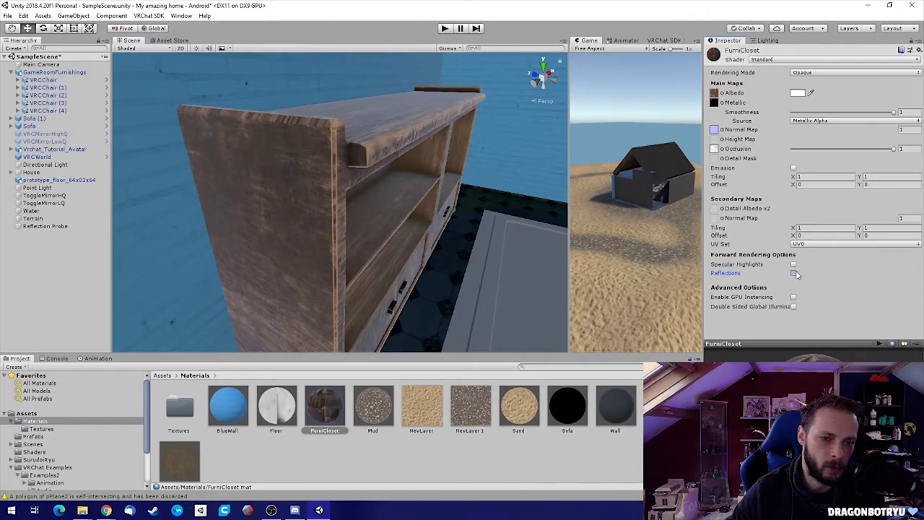
{"action": "left_click", "coordinate": [794, 273]}
Duplicate the FurniCloset material in the Materials folder and rename the copy FurniRug
{"action": "key", "text": "w"}
{"action": "right_click_drag", "start_coordinate": [407, 277], "coordinate": [351, 188]}
{"action": "left_click_drag", "start_coordinate": [351, 188], "coordinate": [562, 173], "text": "alt"}
{"action": "right_click_drag", "start_coordinate": [561, 174], "coordinate": [533, 223]}
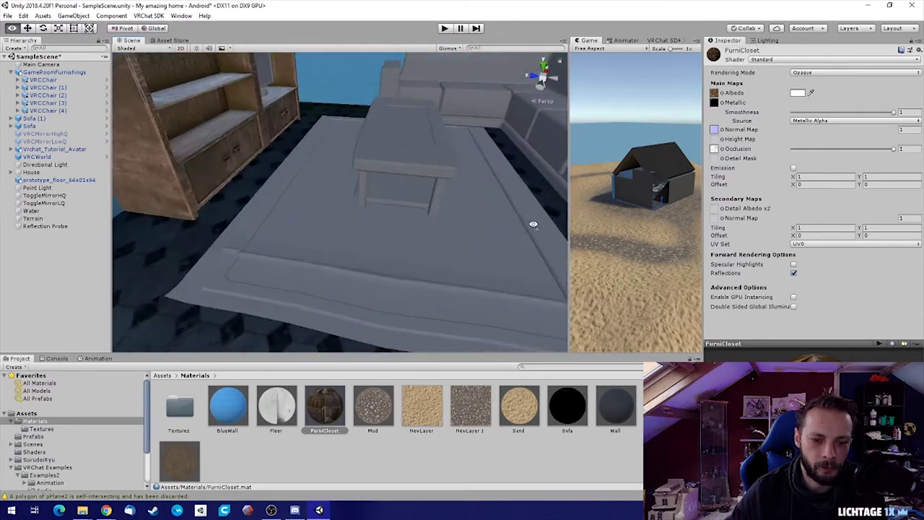
{"action": "key", "text": "ctrl+d"}
{"action": "left_click", "coordinate": [326, 416]}
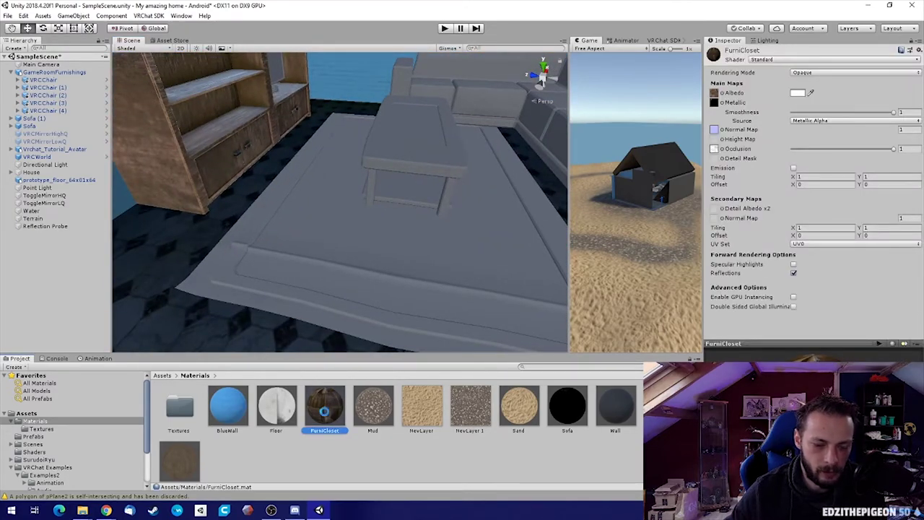
{"action": "key", "text": "ctrl+d"}
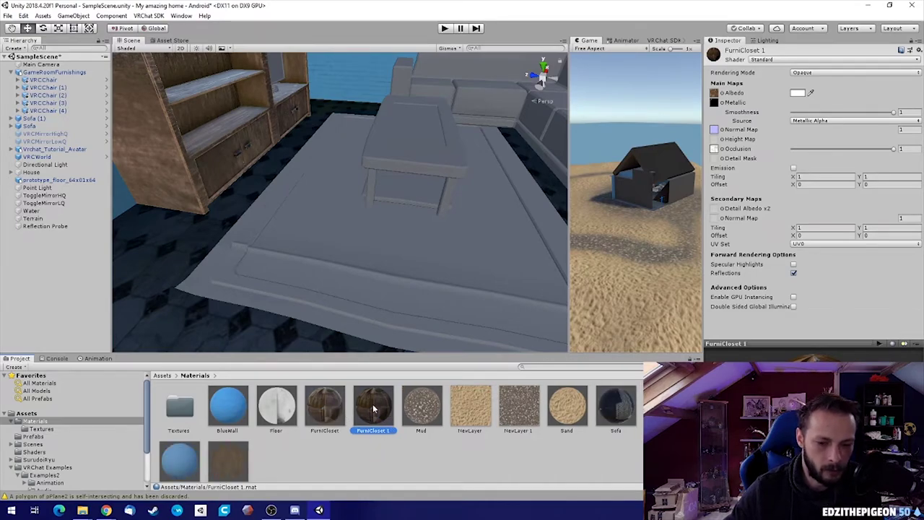
{"action": "key", "text": "F2"}
{"action": "type", "text": "F"}
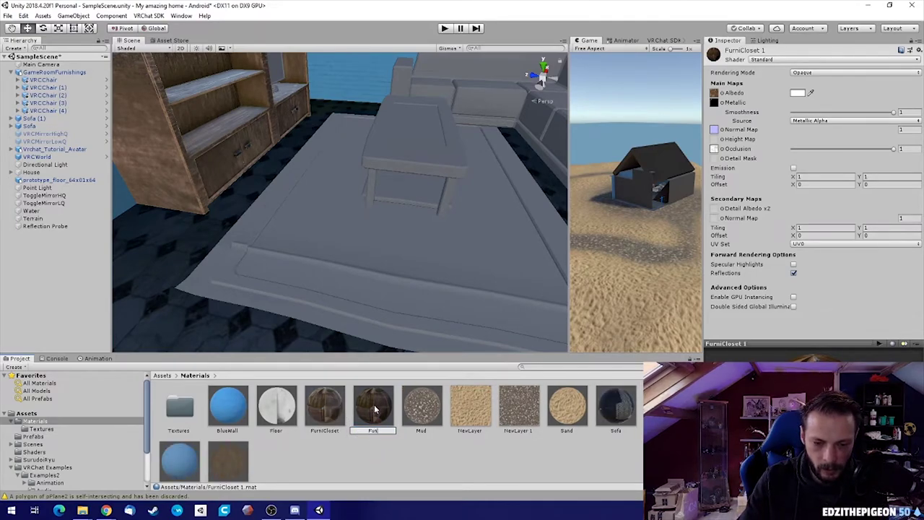
{"action": "type", "text": "urniRug"}
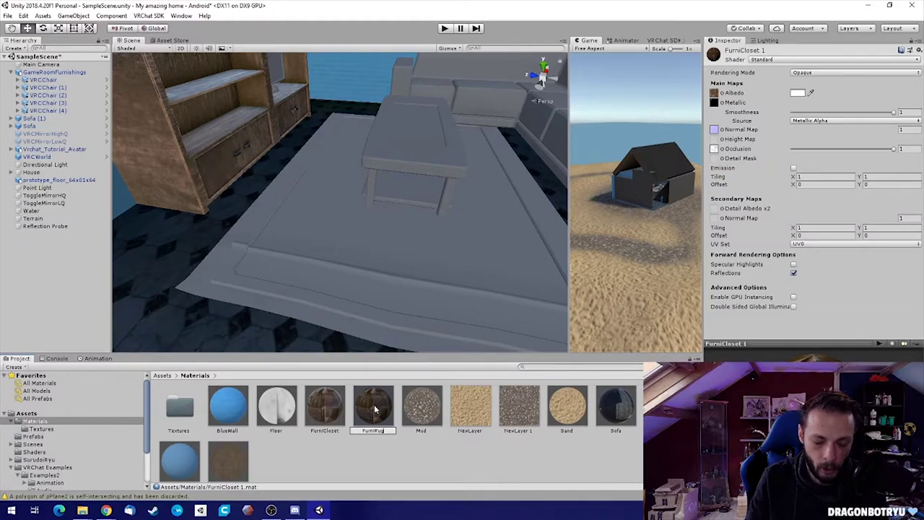
{"action": "key", "text": "Return"}
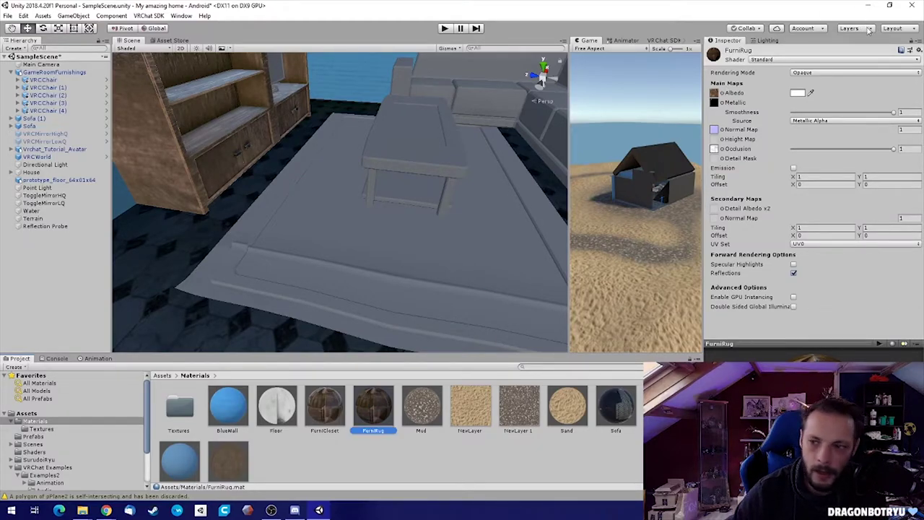
Lock the inspector and assign the Carpet base color, Carpet_Mixed_AO and Carpet normal textures to FurniRug's Albedo, Occlusion and Normal Map, fixing the normal map type
{"action": "left_click", "coordinate": [912, 42]}
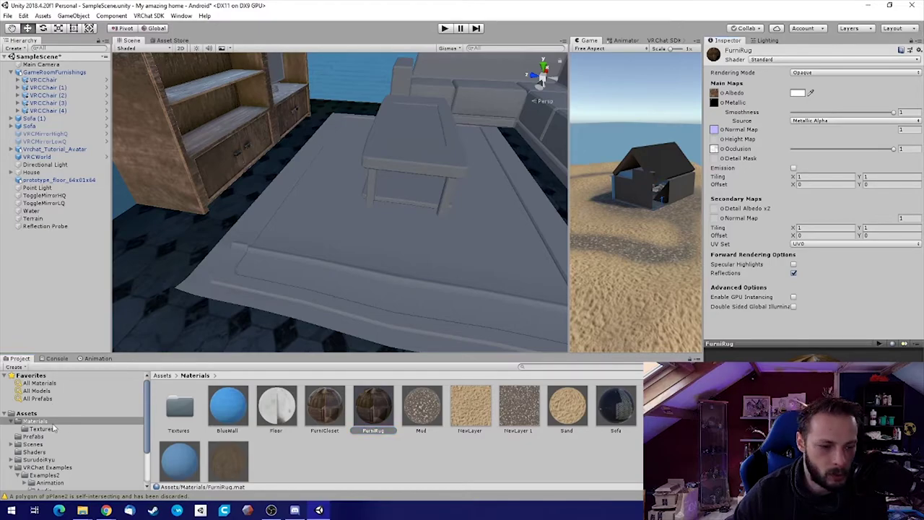
{"action": "left_click", "coordinate": [42, 429]}
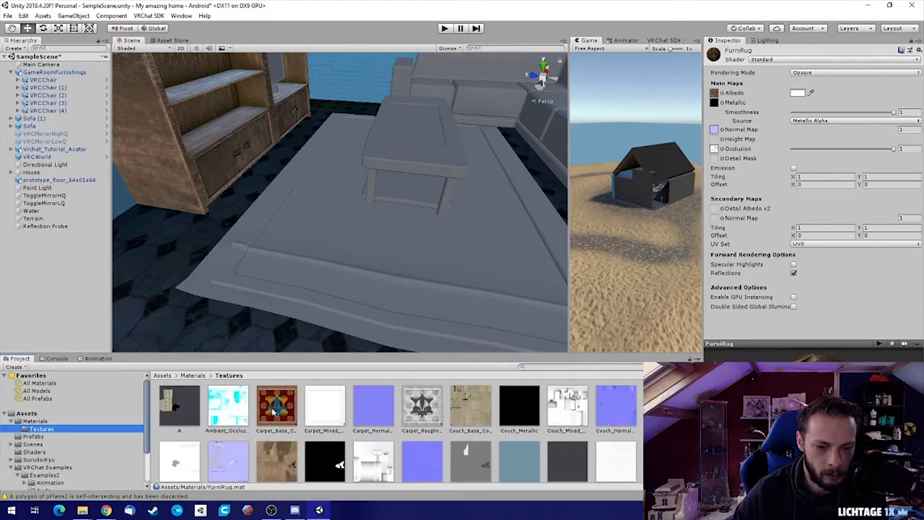
{"action": "left_click_drag", "start_coordinate": [280, 409], "coordinate": [715, 93]}
{"action": "left_click", "coordinate": [327, 416]}
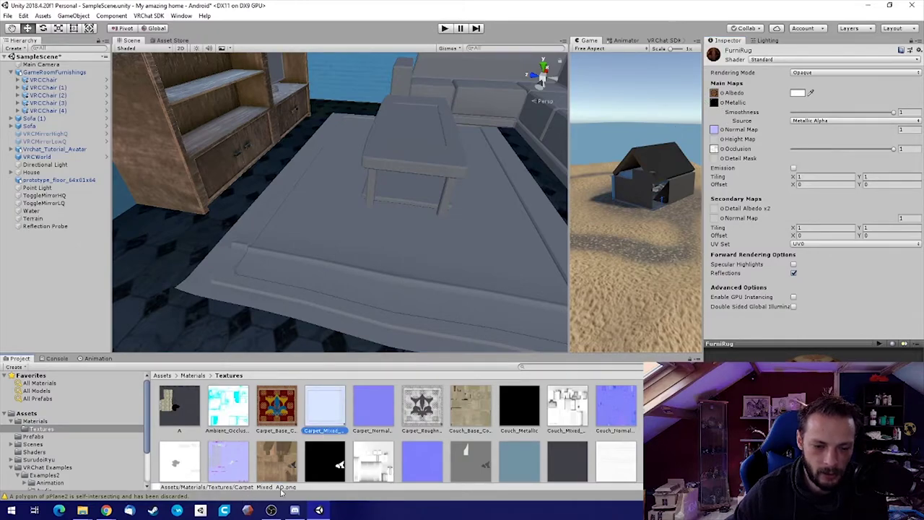
{"action": "left_click_drag", "start_coordinate": [338, 409], "coordinate": [715, 149]}
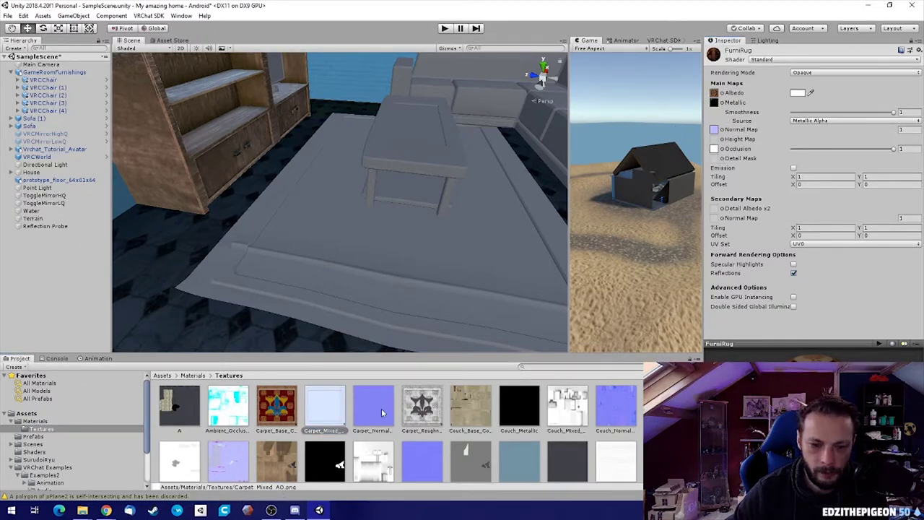
{"action": "left_click_drag", "start_coordinate": [383, 413], "coordinate": [717, 131]}
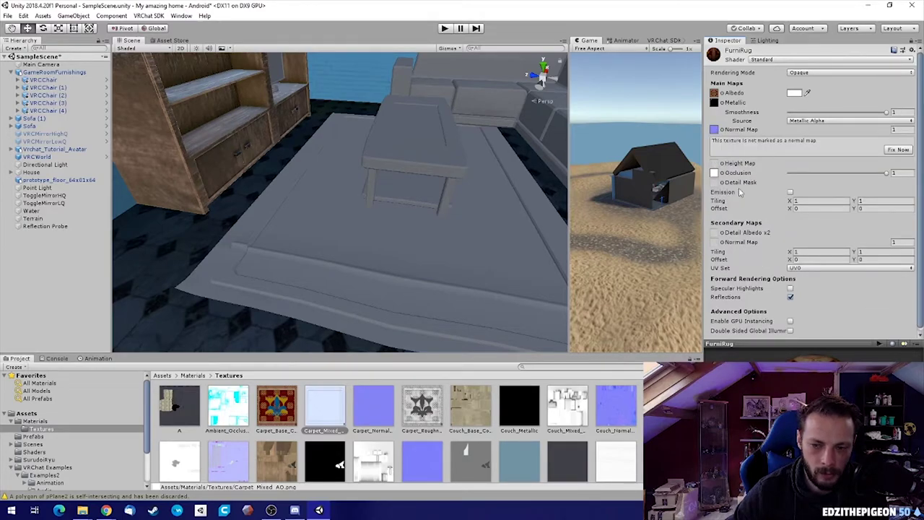
{"action": "left_click", "coordinate": [900, 149]}
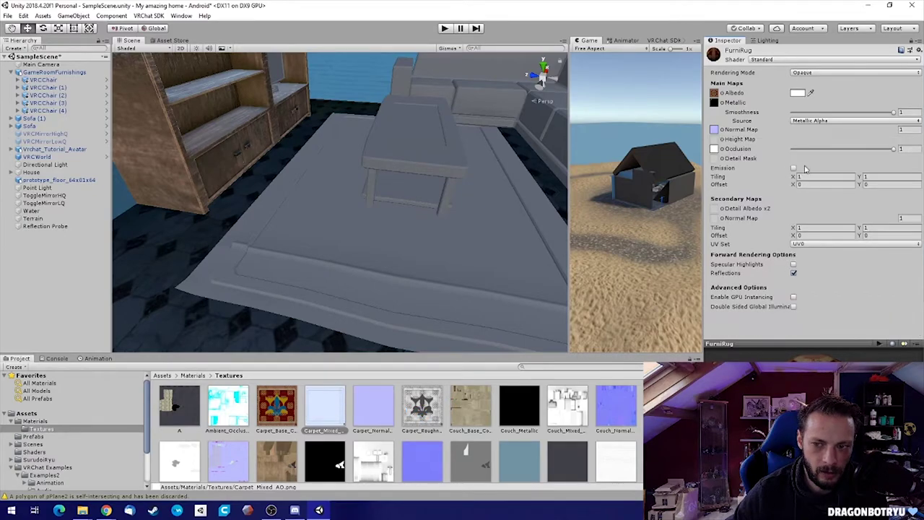
Apply the FurniRug material from the Materials folder to the rug under the coffee table and check its pattern
{"action": "left_click", "coordinate": [44, 421]}
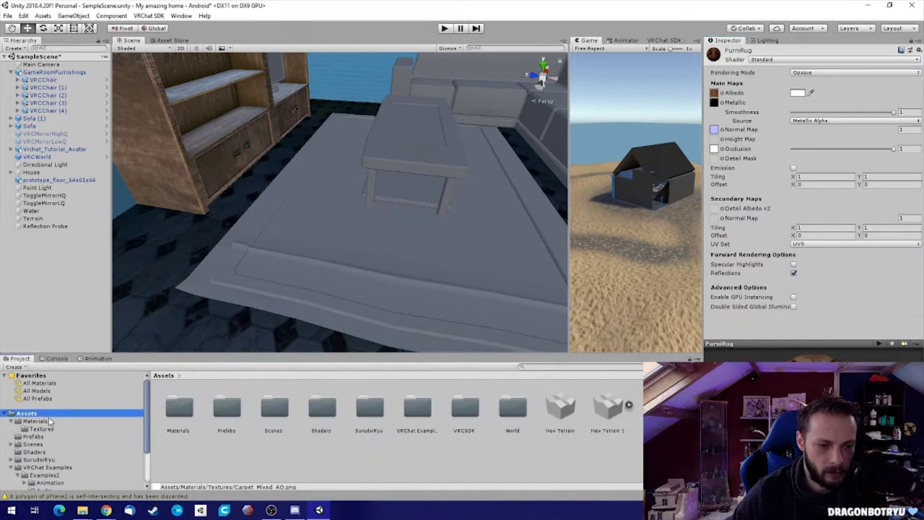
{"action": "left_click_drag", "start_coordinate": [371, 422], "coordinate": [330, 220]}
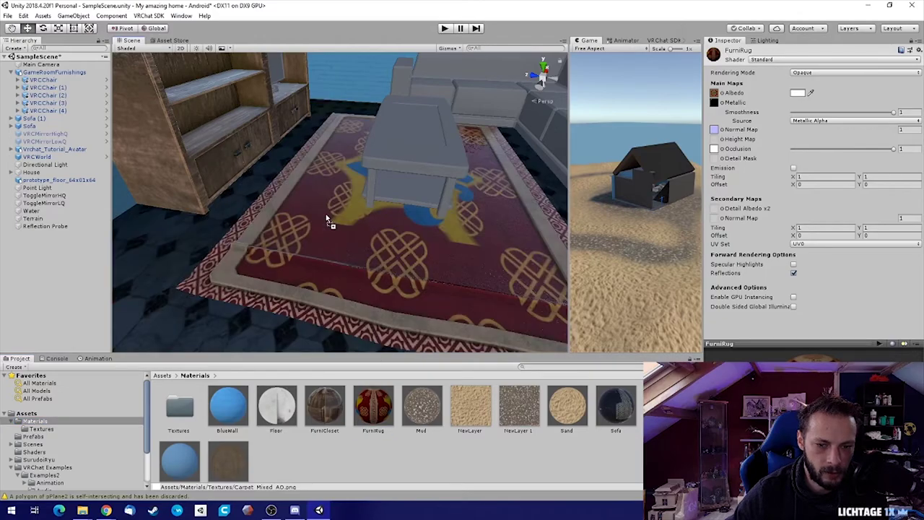
{"action": "right_click_drag", "start_coordinate": [471, 242], "coordinate": [543, 197]}
{"action": "key", "text": "w"}
{"action": "left_click_drag", "start_coordinate": [543, 197], "coordinate": [494, 190], "text": "alt"}
{"action": "right_click_drag", "start_coordinate": [494, 190], "coordinate": [449, 217]}
{"action": "key", "text": "s"}
{"action": "left_click_drag", "start_coordinate": [448, 217], "coordinate": [453, 248], "text": "alt"}
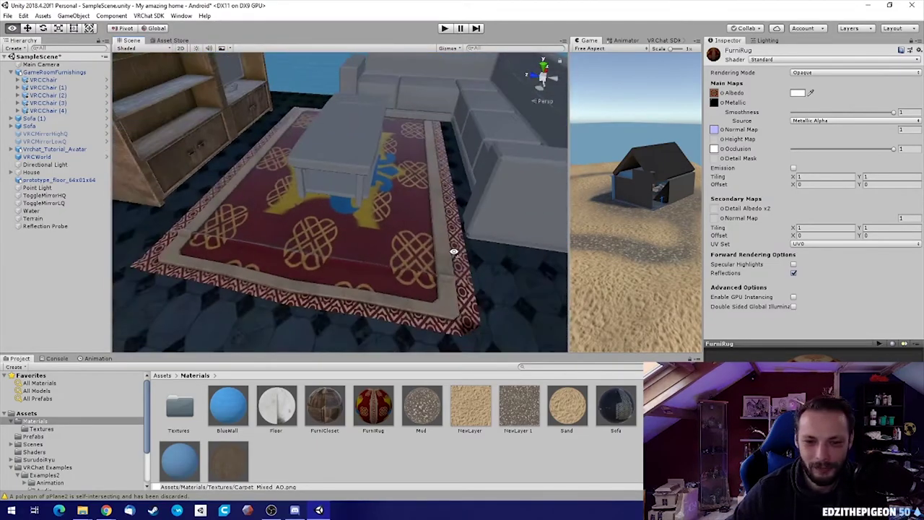
Lower the FurniRug material's Smoothness to 0.305
{"action": "left_click_drag", "start_coordinate": [893, 112], "coordinate": [812, 117]}
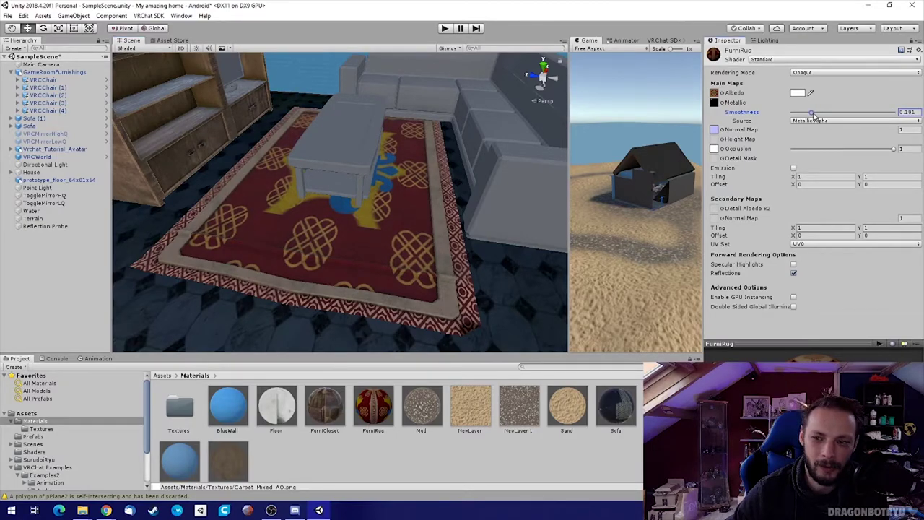
{"action": "right_click_drag", "start_coordinate": [380, 228], "coordinate": [329, 207]}
{"action": "left_click", "coordinate": [326, 414]}
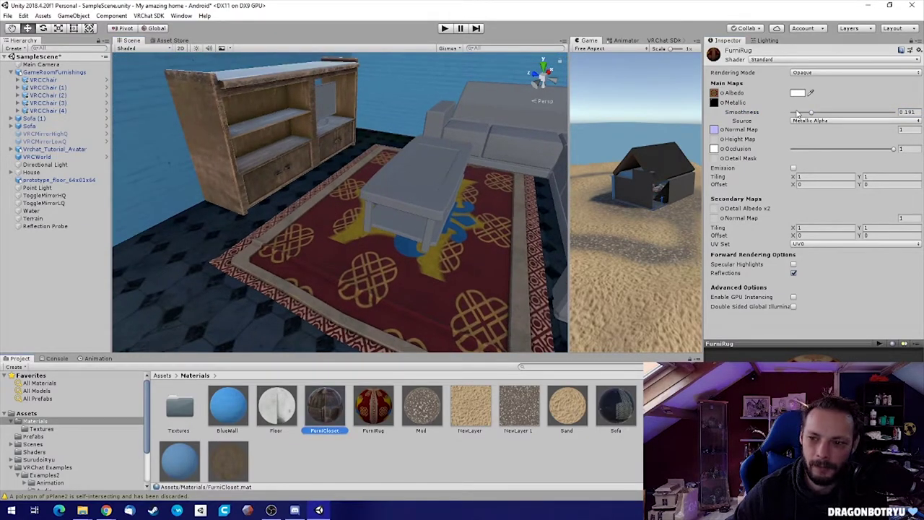
{"action": "mouse_move", "coordinate": [811, 117]}
{"action": "left_mouse_down"}
{"action": "mouse_move", "coordinate": [840, 117]}
{"action": "mouse_move", "coordinate": [824, 117]}
{"action": "left_mouse_up"}
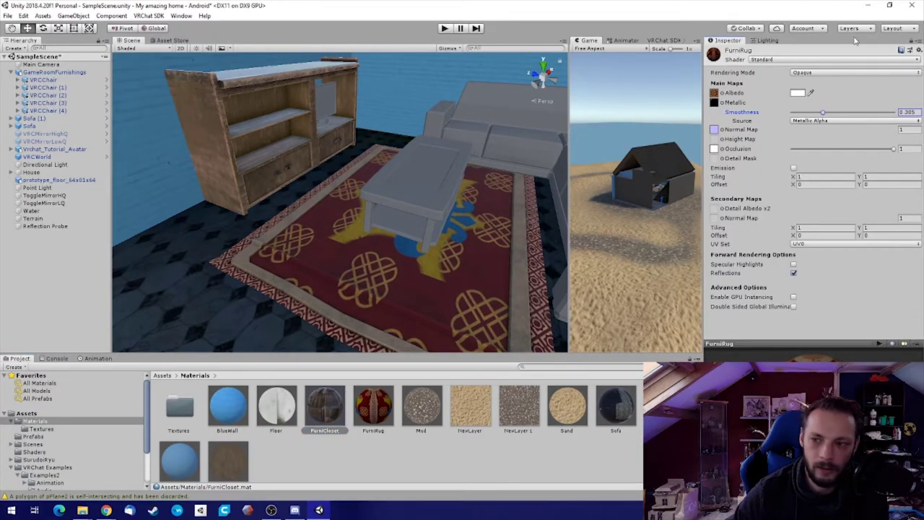
Unlock the inspector to load the FurniCloset material and set its Smoothness to 0.314
{"action": "left_click", "coordinate": [912, 42]}
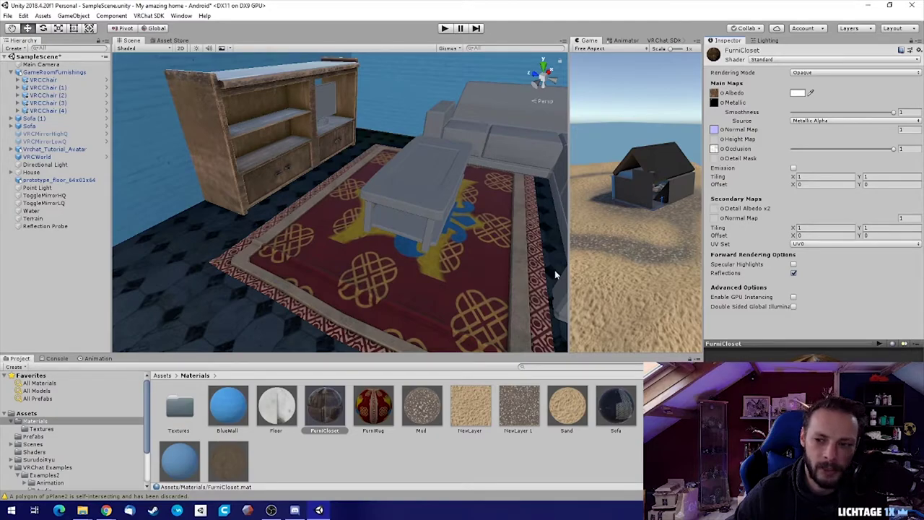
{"action": "left_click_drag", "start_coordinate": [896, 114], "coordinate": [831, 121]}
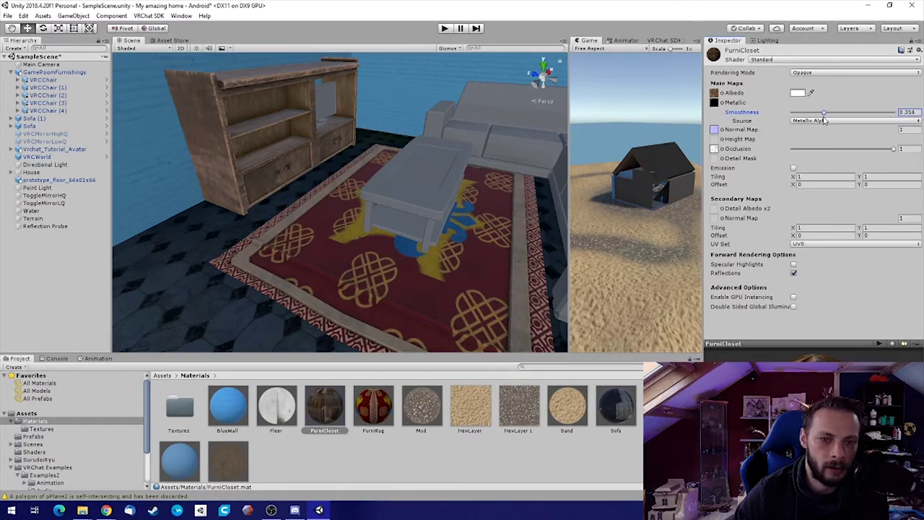
{"action": "right_click_drag", "start_coordinate": [318, 194], "coordinate": [418, 191]}
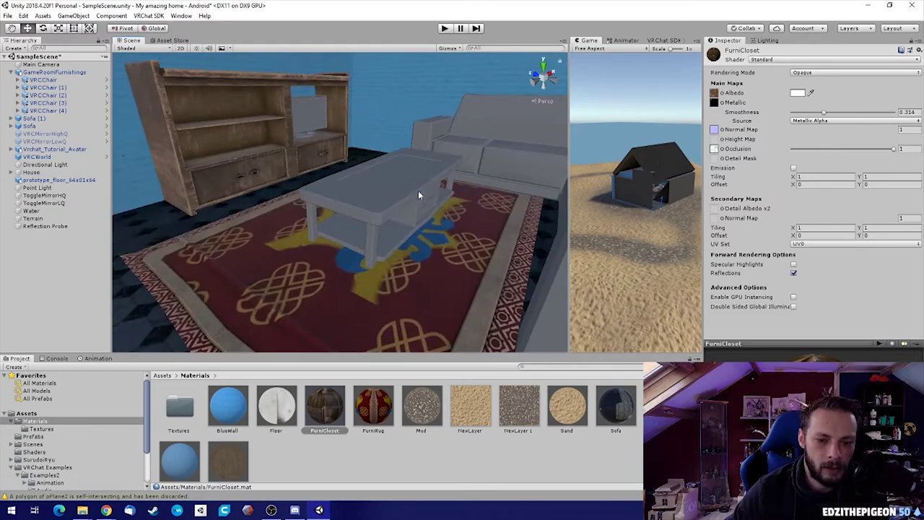
Duplicate the FurniCloset material again and rename the copy FurniTable
{"action": "left_click", "coordinate": [366, 410]}
{"action": "left_click", "coordinate": [325, 406]}
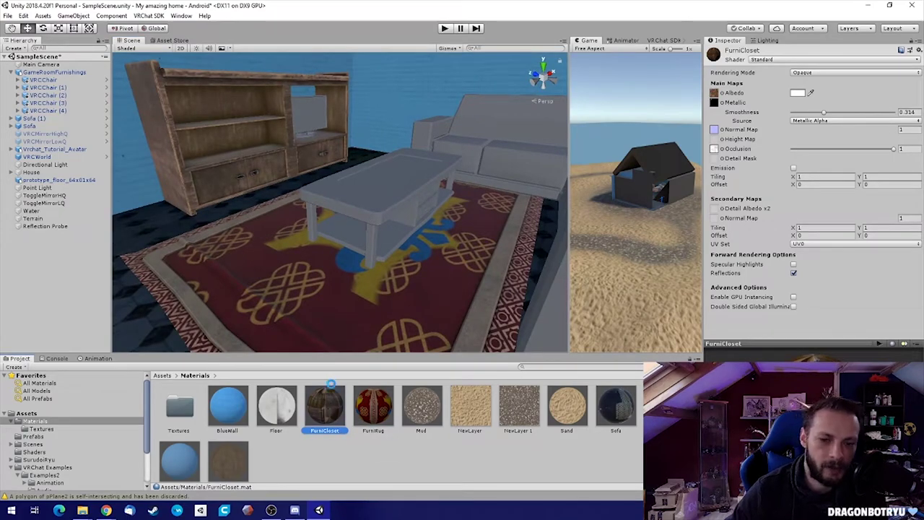
{"action": "key", "text": "ctrl+d"}
{"action": "left_click", "coordinate": [372, 430]}
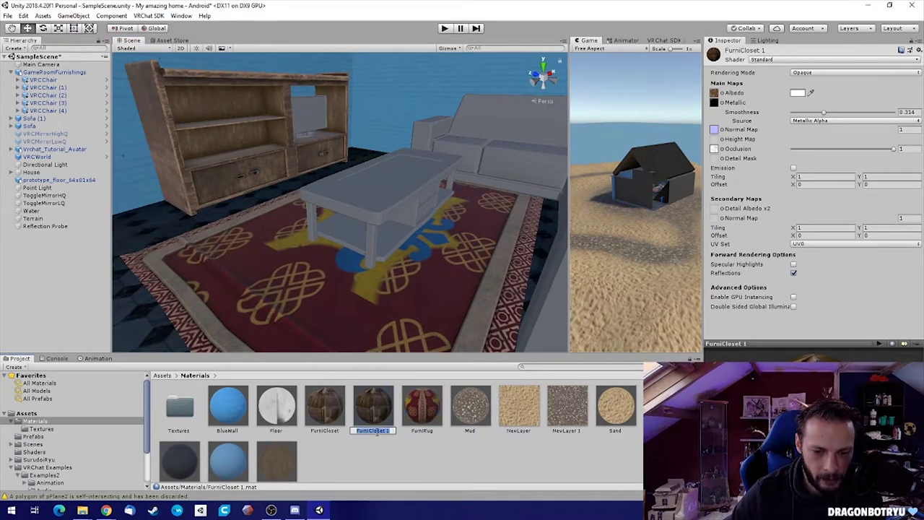
{"action": "type", "text": "FurniTable"}
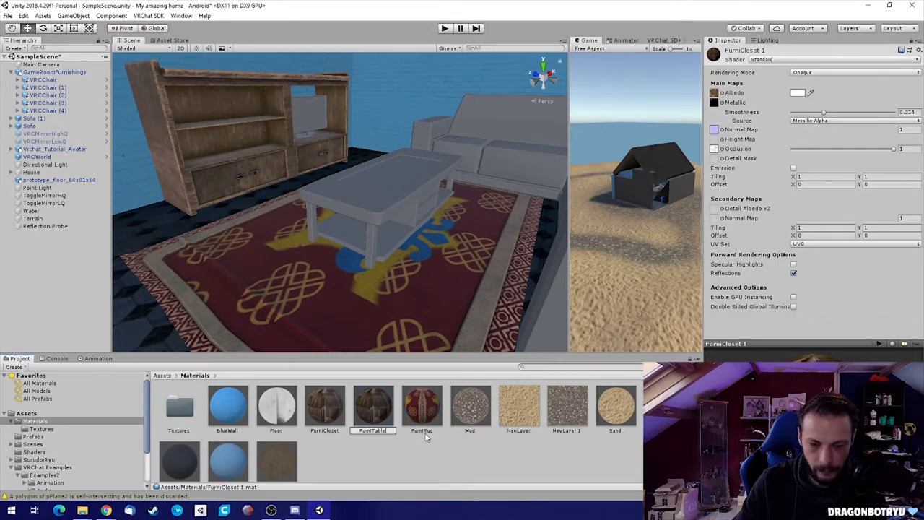
{"action": "key", "text": "Return"}
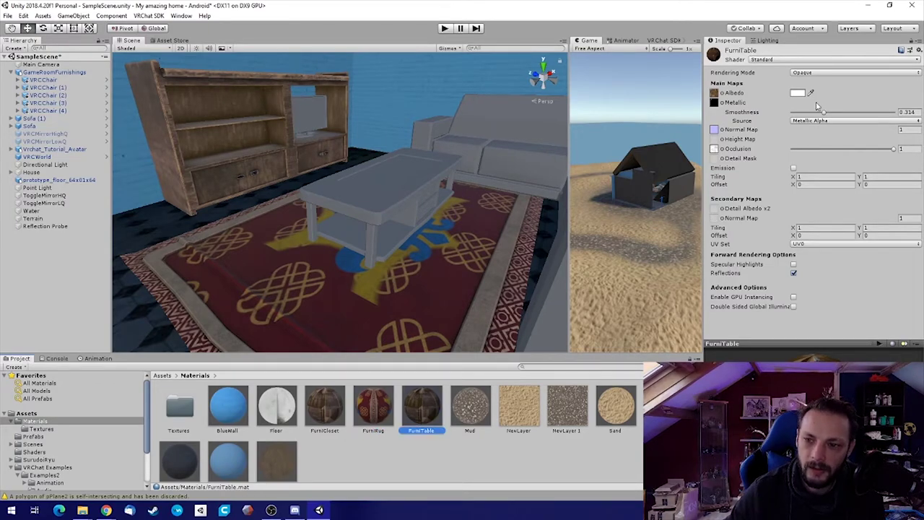
{"action": "left_click", "coordinate": [45, 429]}
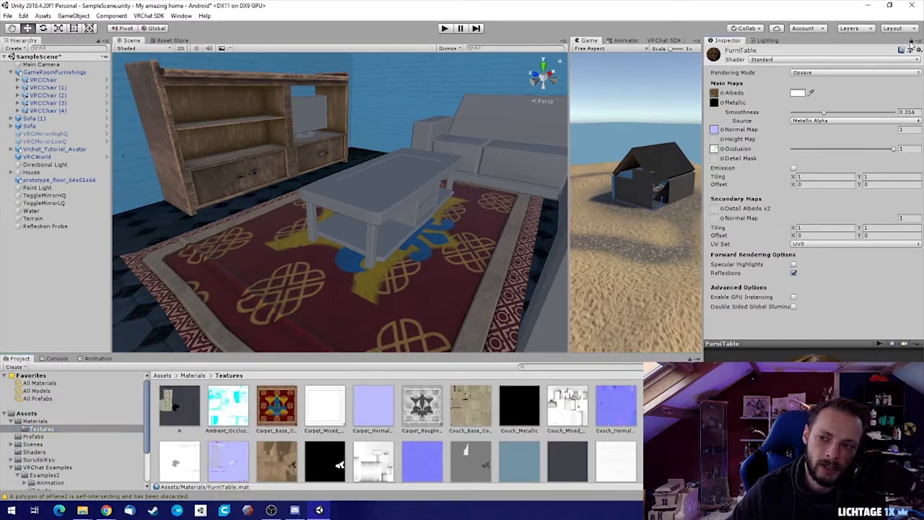
{"action": "left_click", "coordinate": [480, 407]}
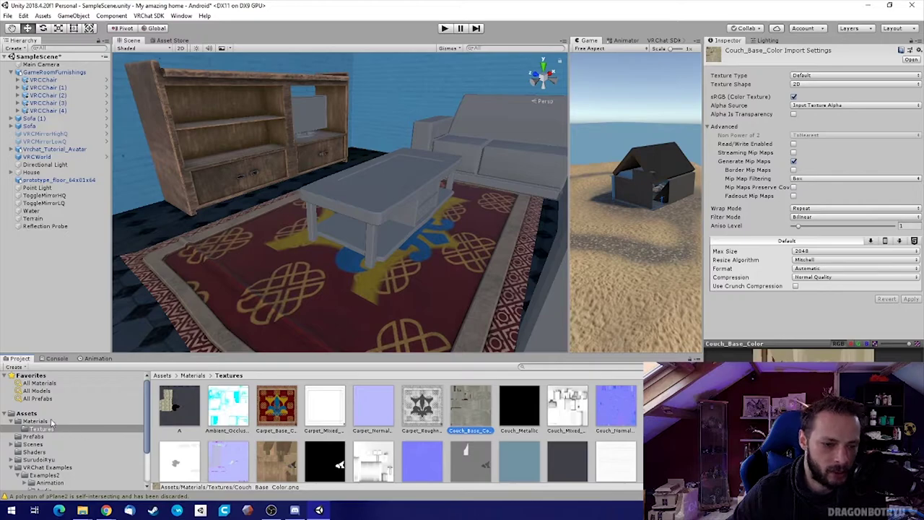
{"action": "left_click", "coordinate": [192, 376]}
{"action": "left_click", "coordinate": [402, 416]}
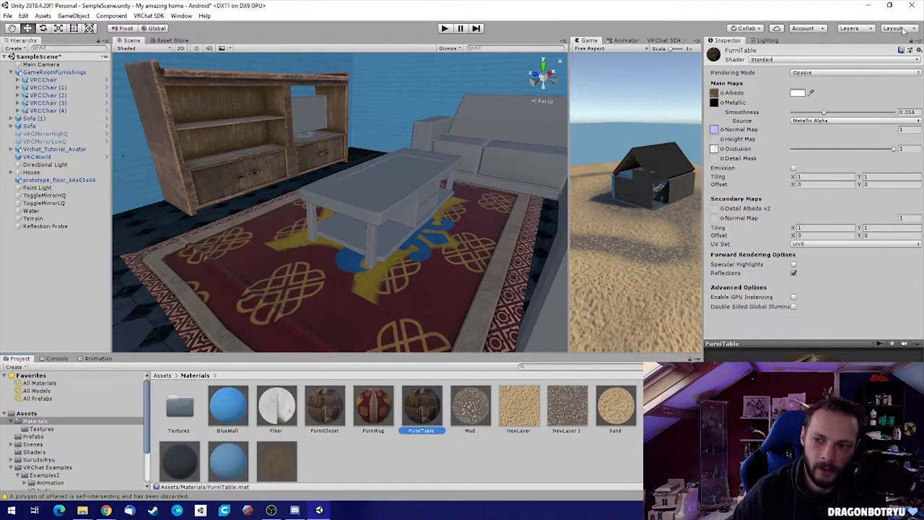
Assign the SmallTable base color, metallic, mixed AO and normal textures to the matching FurniTable map slots
{"action": "left_click", "coordinate": [50, 431]}
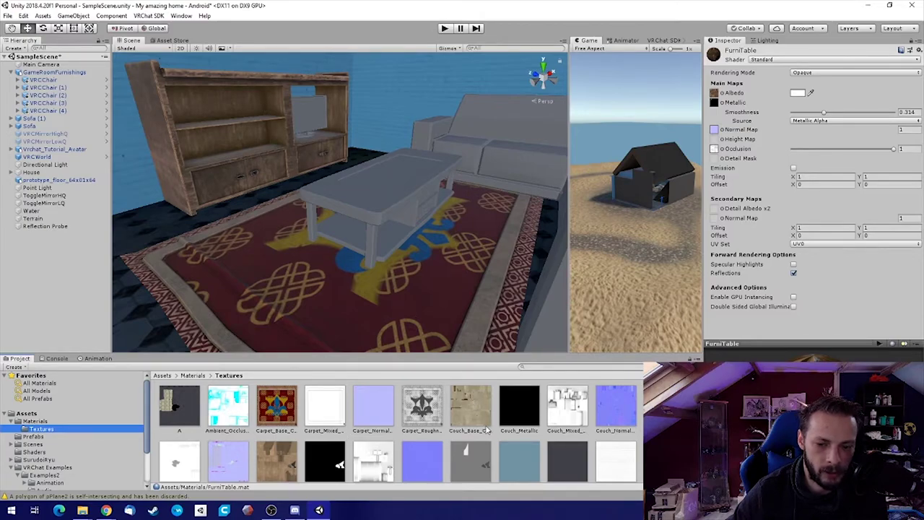
{"action": "scroll", "coordinate": [487, 430], "scroll_direction": "down", "scroll_amount": 1}
{"action": "left_click_drag", "start_coordinate": [288, 442], "coordinate": [715, 103]}
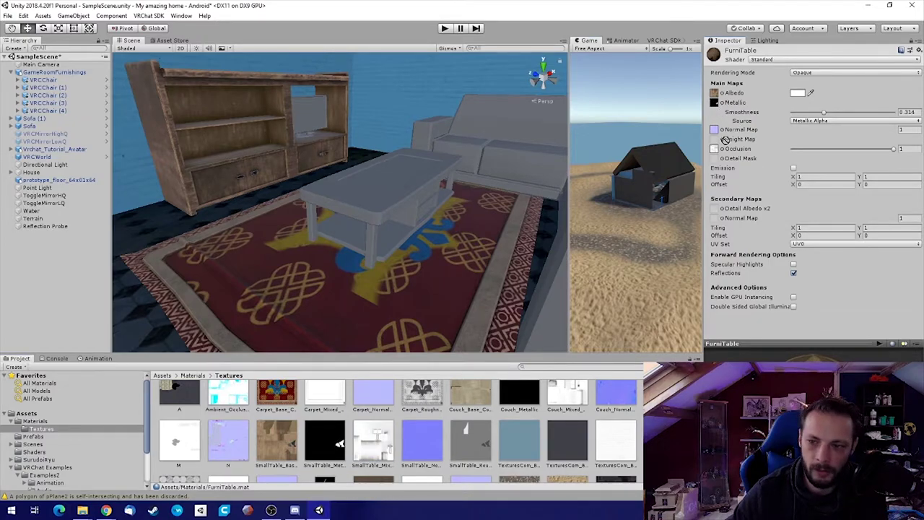
{"action": "left_click_drag", "start_coordinate": [715, 151], "coordinate": [715, 130]}
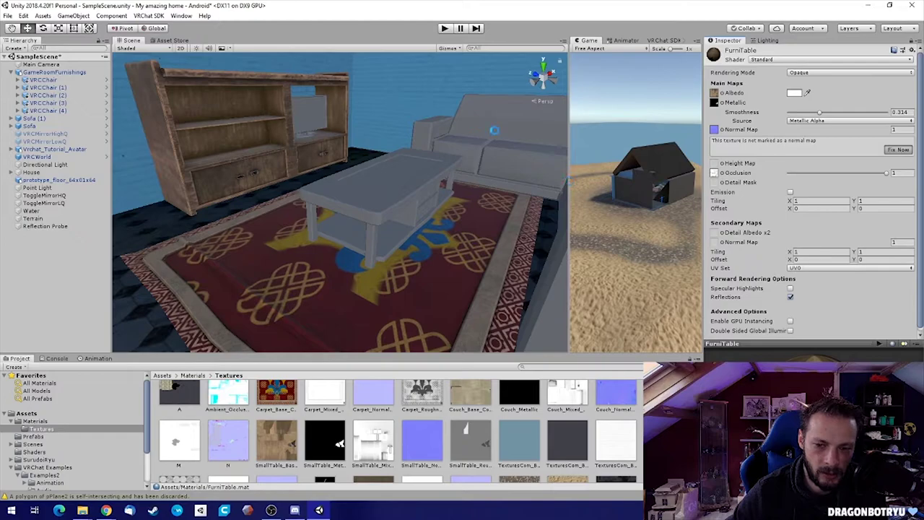
Apply the FurniTable material from the Materials folder to the coffee table on the rug and inspect it from several angles
{"action": "left_click", "coordinate": [32, 422]}
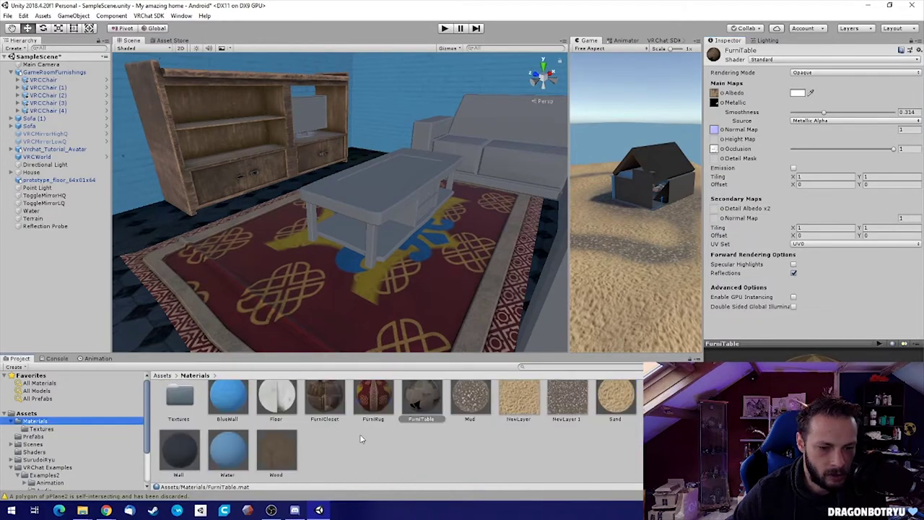
{"action": "left_click_drag", "start_coordinate": [424, 403], "coordinate": [376, 201]}
{"action": "right_click_drag", "start_coordinate": [442, 269], "coordinate": [185, 309]}
{"action": "key", "text": "d"}
{"action": "left_click_drag", "start_coordinate": [184, 309], "coordinate": [540, 274], "text": "alt"}
{"action": "key", "text": "s"}
{"action": "right_click_drag", "start_coordinate": [540, 274], "coordinate": [461, 282]}
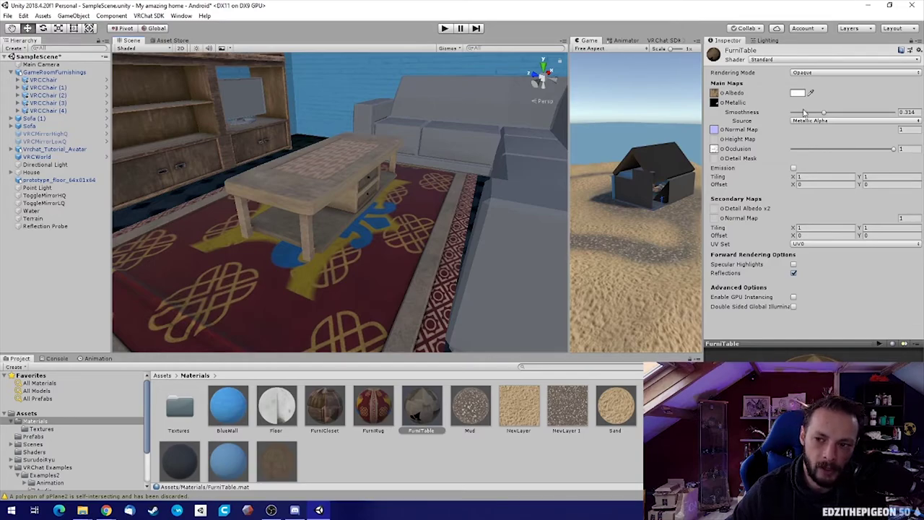
{"action": "left_click_drag", "start_coordinate": [511, 267], "coordinate": [397, 222], "text": "alt"}
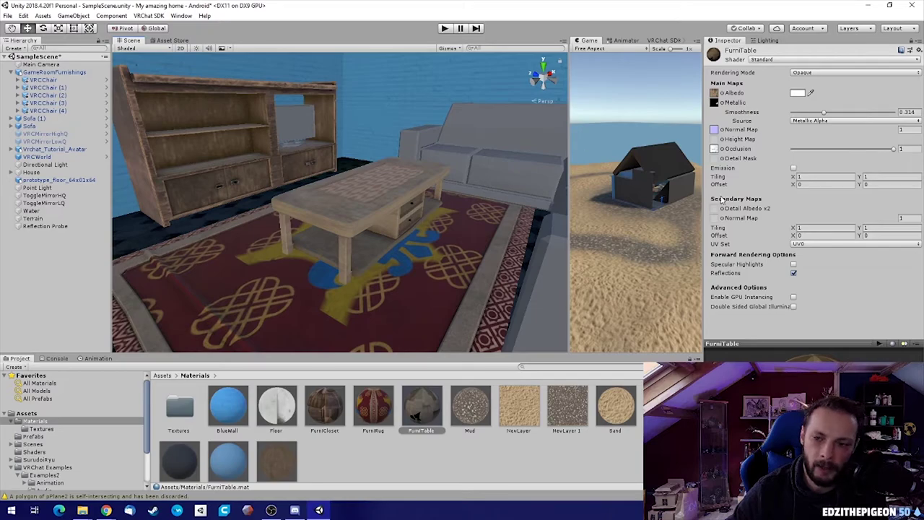
{"action": "right_click_drag", "start_coordinate": [382, 235], "coordinate": [446, 254]}
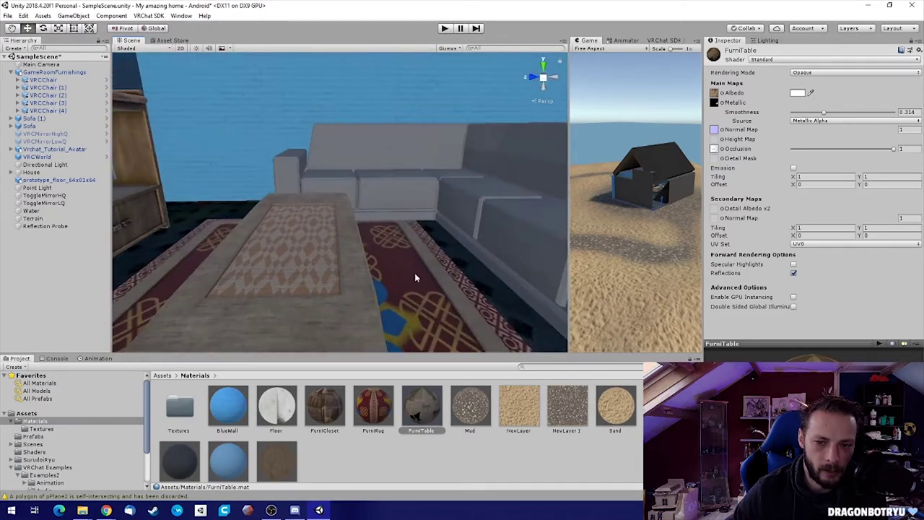
Duplicate the FurniRug material and rename the copy FurniCouch
{"action": "left_click", "coordinate": [371, 411]}
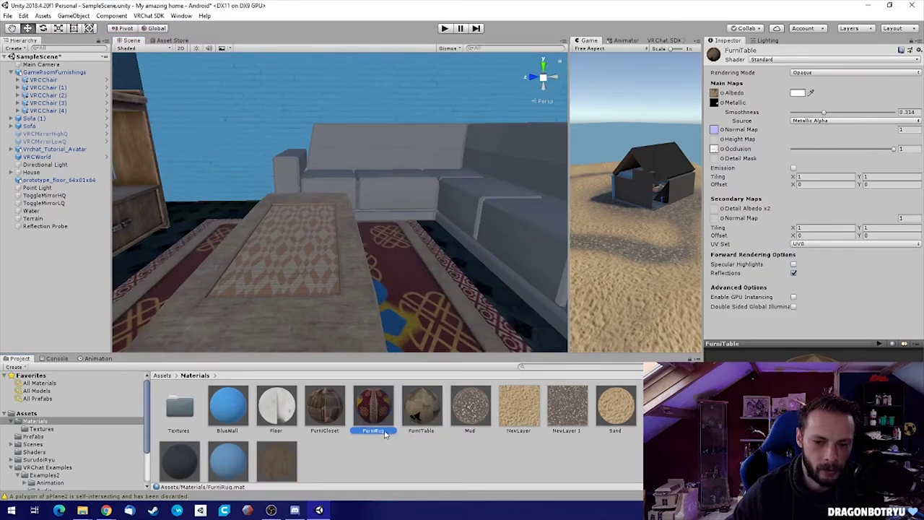
{"action": "key", "text": "ctrl+d"}
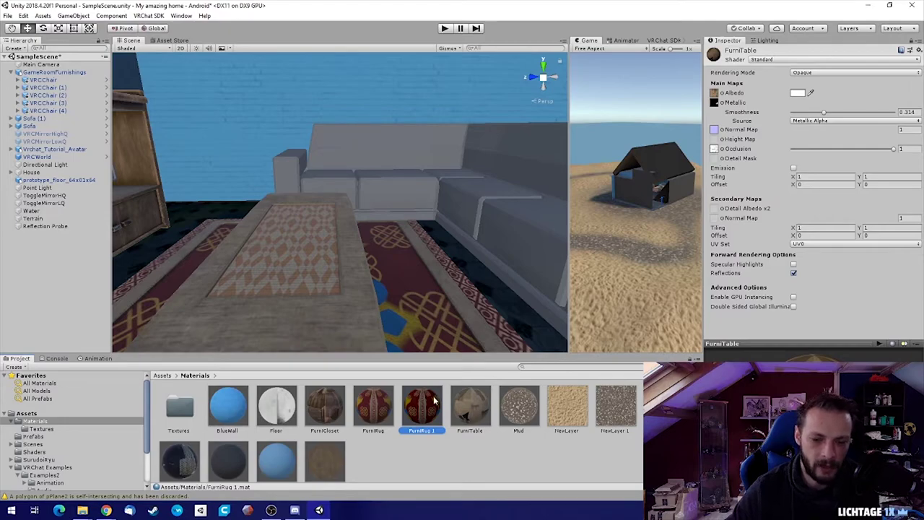
{"action": "left_click", "coordinate": [428, 431]}
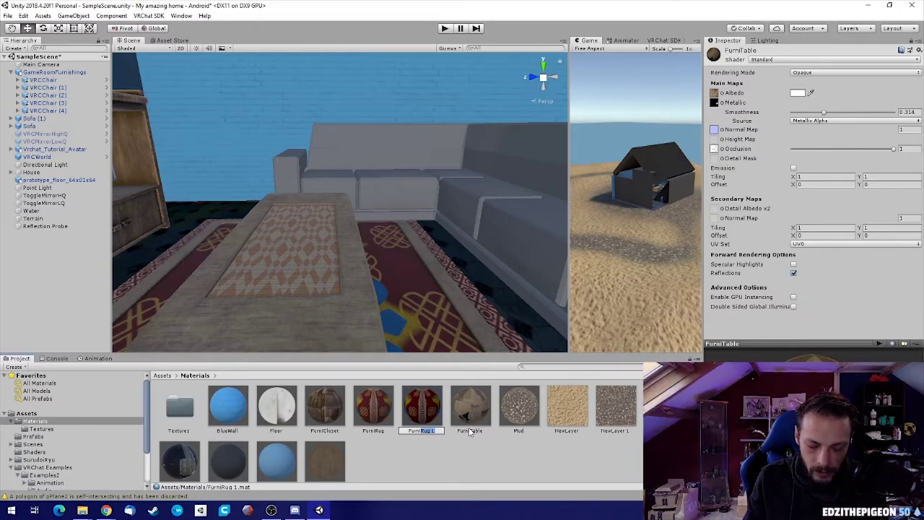
{"action": "key", "text": "Return"}
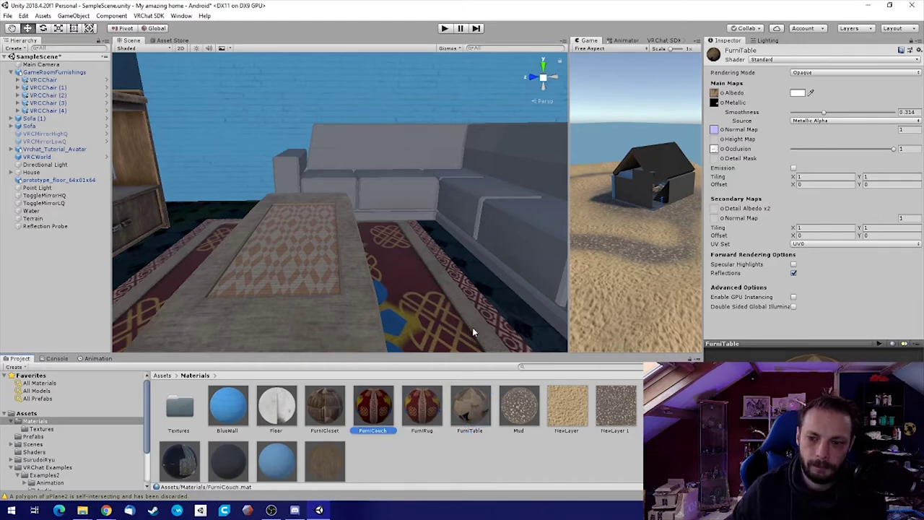
Load FurniCouch in the inspector, assign the Couch base color, mixed AO and normal textures, and fix the normal map's texture type
{"action": "left_click", "coordinate": [912, 42]}
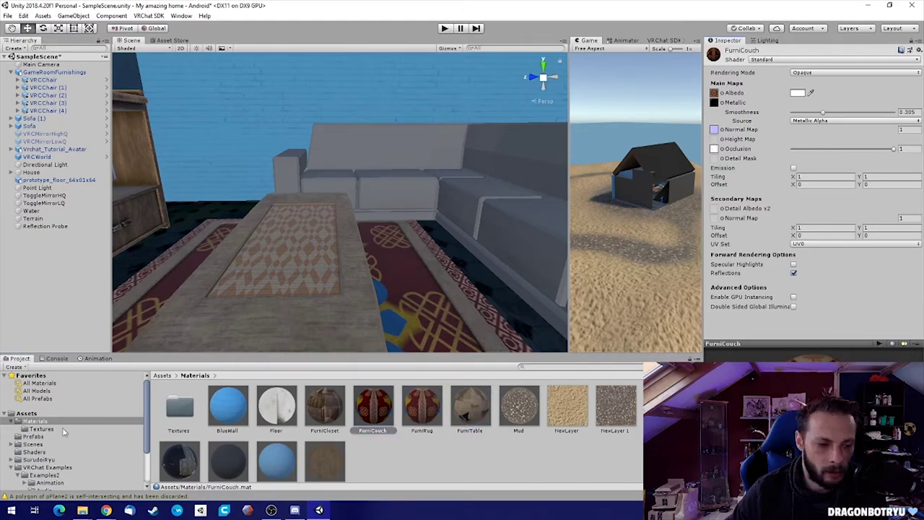
{"action": "left_click", "coordinate": [43, 430]}
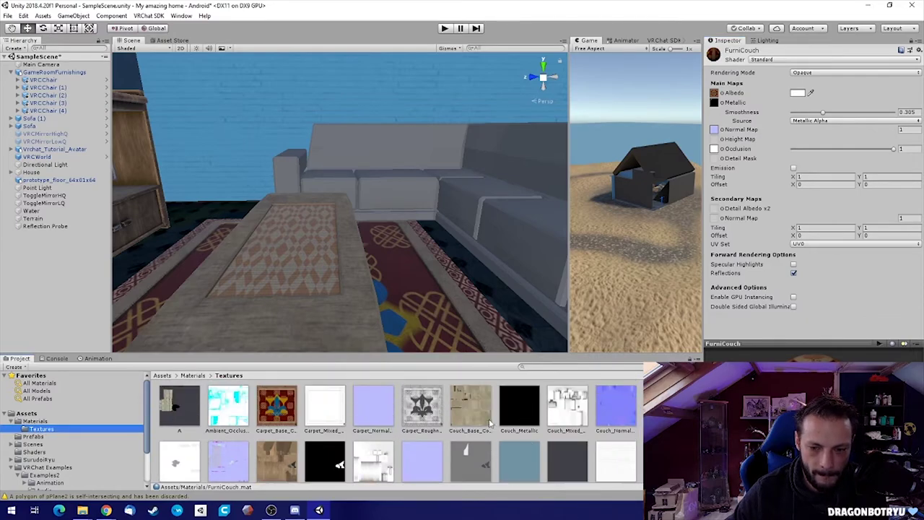
{"action": "left_click_drag", "start_coordinate": [463, 424], "coordinate": [714, 103]}
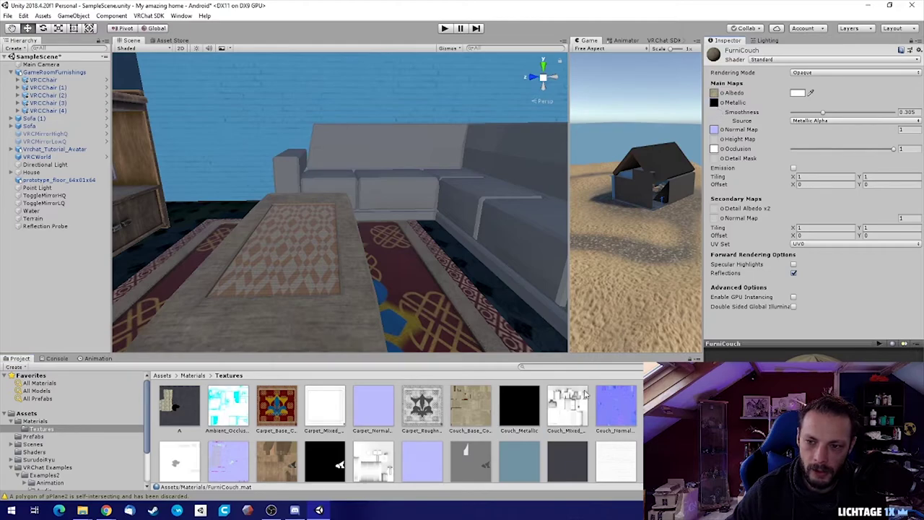
{"action": "left_click_drag", "start_coordinate": [559, 413], "coordinate": [716, 149]}
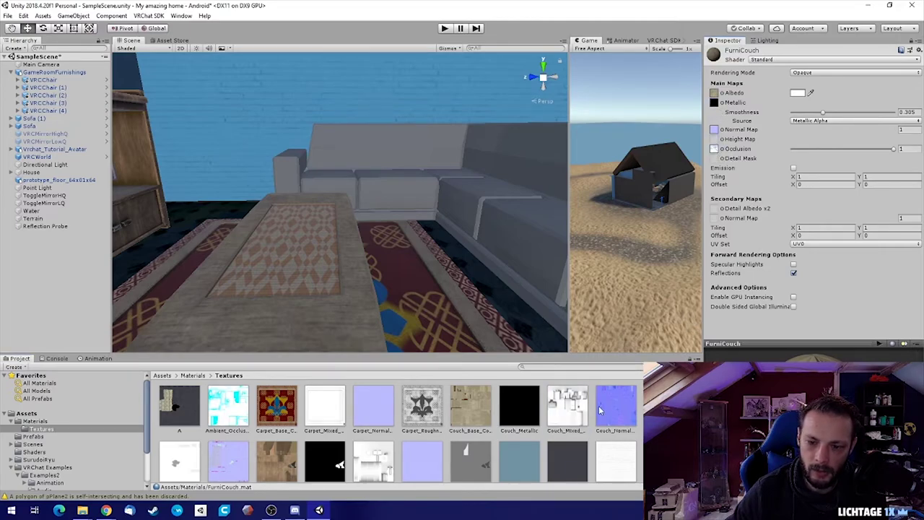
{"action": "left_click_drag", "start_coordinate": [600, 407], "coordinate": [715, 129]}
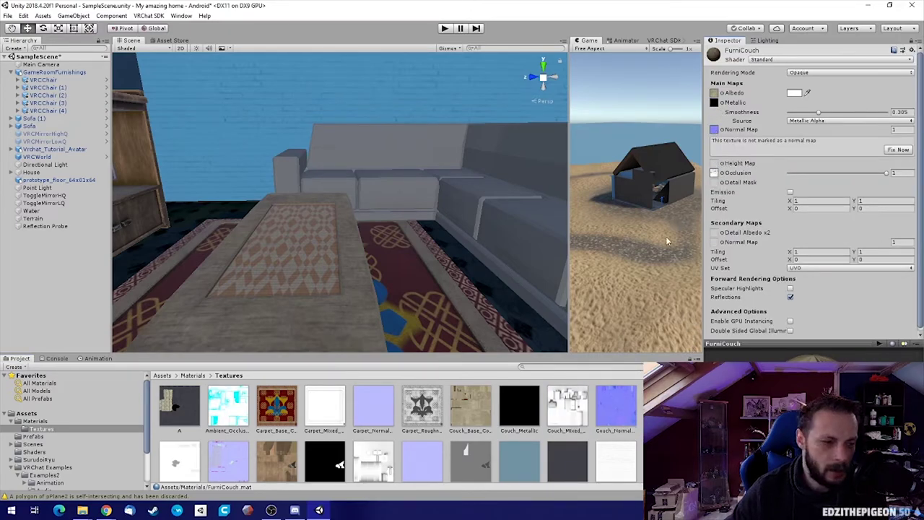
{"action": "left_click", "coordinate": [895, 150]}
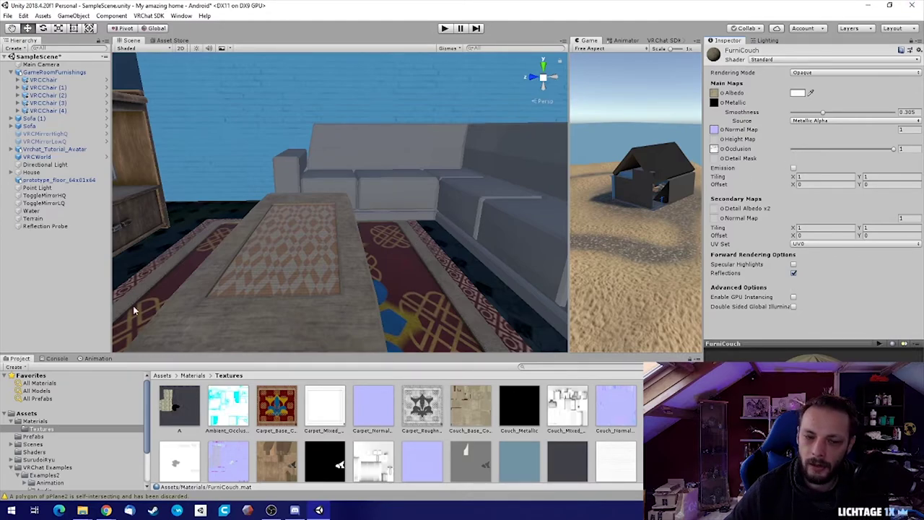
Apply the FurniCouch material from the Materials folder to the wraparound couch
{"action": "left_click", "coordinate": [35, 421]}
{"action": "left_click_drag", "start_coordinate": [373, 408], "coordinate": [484, 190]}
{"action": "right_click_drag", "start_coordinate": [485, 190], "coordinate": [205, 291]}
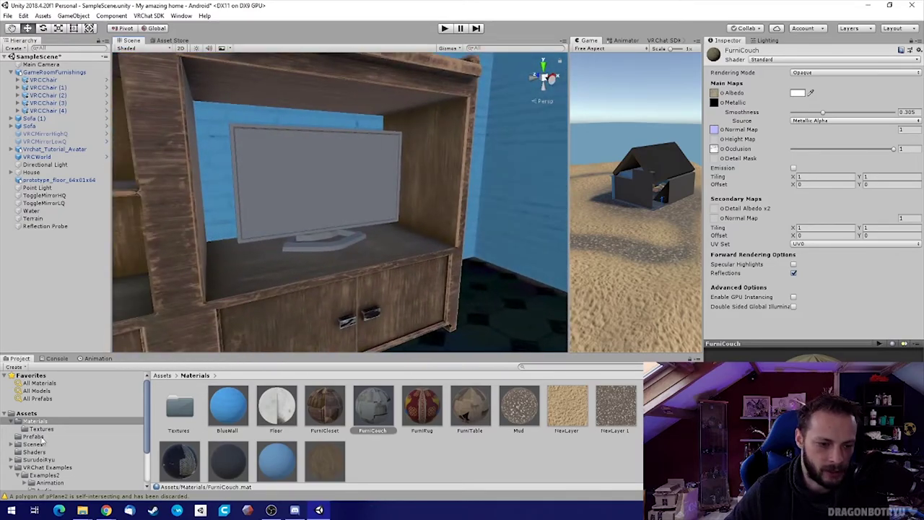
Duplicate the FurniCloset material in the Materials folder and rename the copy FurniTV
{"action": "left_click", "coordinate": [41, 429]}
{"action": "left_click", "coordinate": [41, 421]}
{"action": "right_click", "coordinate": [432, 460]}
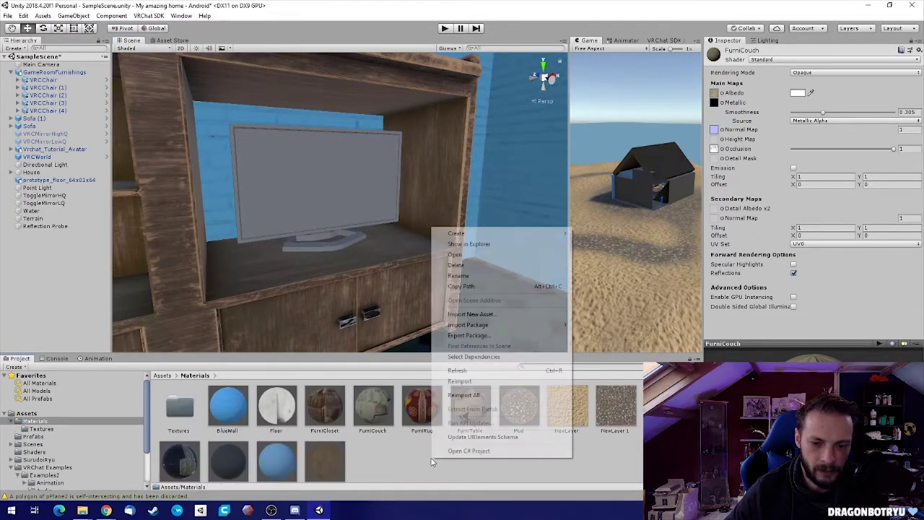
{"action": "left_click", "coordinate": [382, 449]}
{"action": "left_click", "coordinate": [324, 415]}
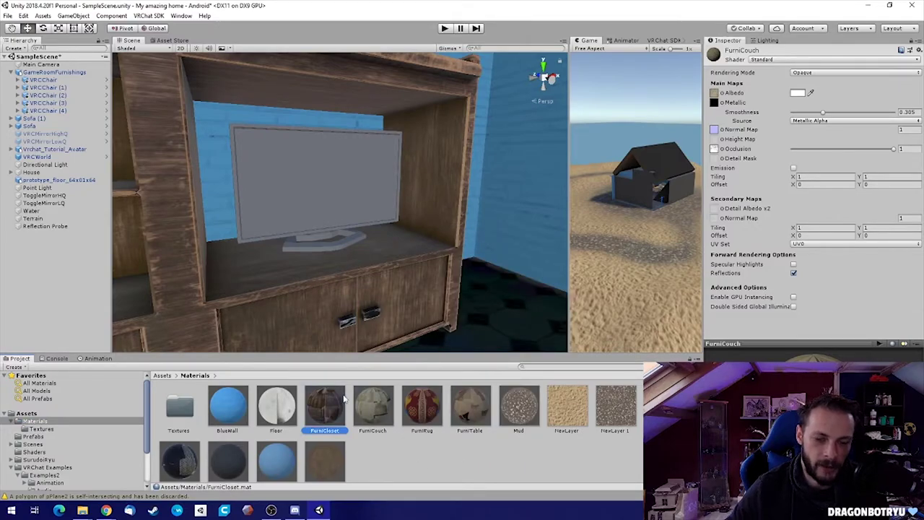
{"action": "key", "text": "ctrl+d"}
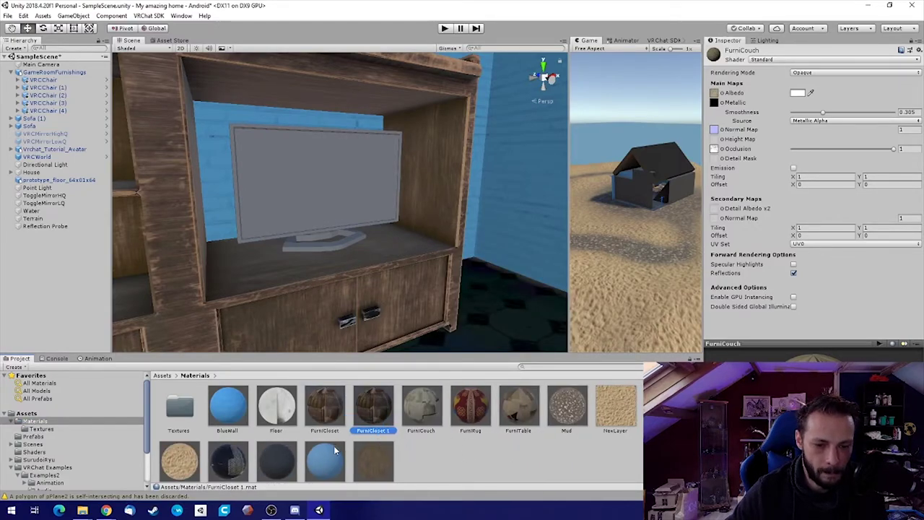
{"action": "key", "text": "F2"}
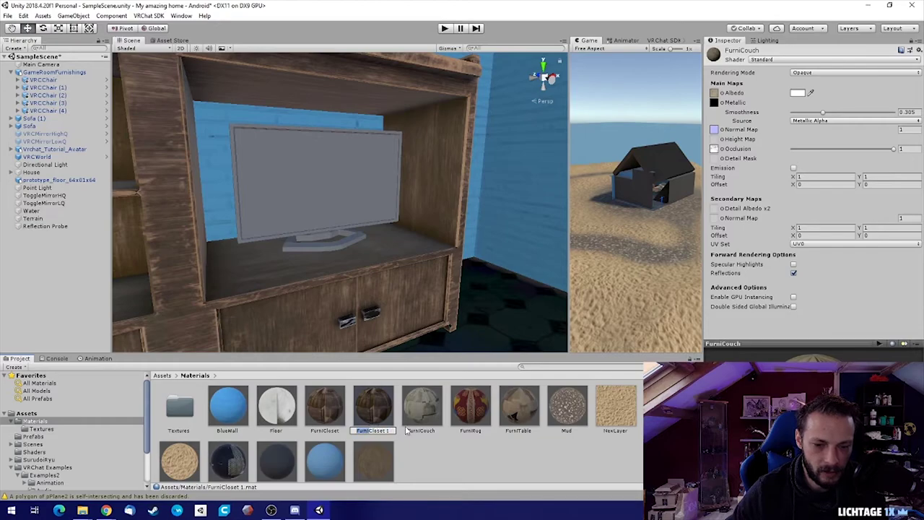
{"action": "type", "text": "FurniTV"}
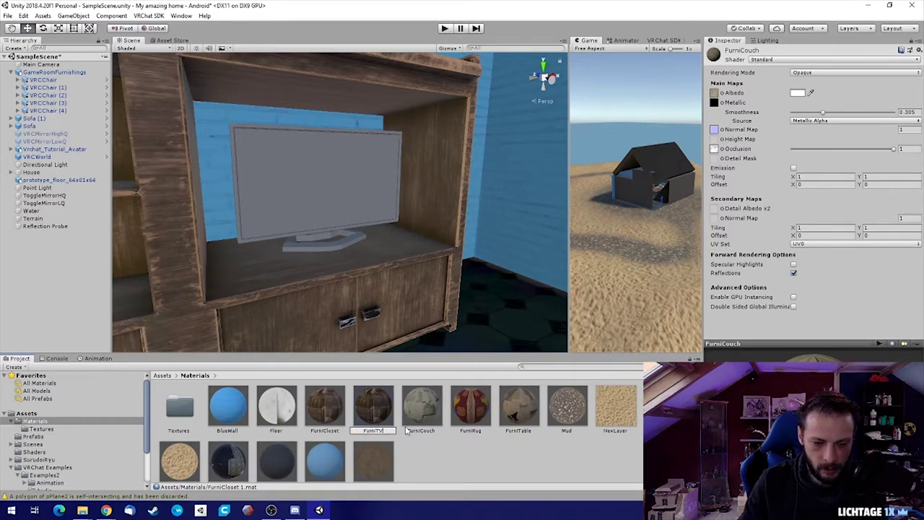
{"action": "key", "text": "Return"}
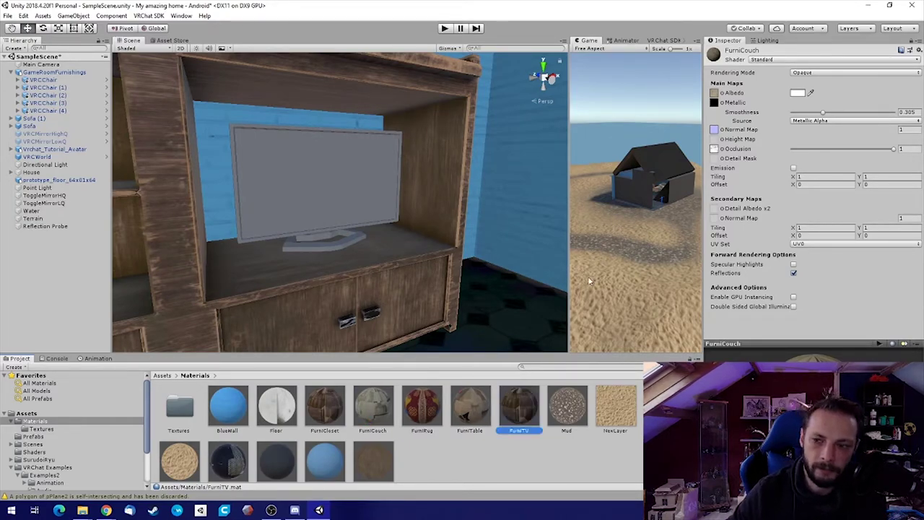
Load FurniTV in the inspector, assign the TV base color, mixed AO and normal textures, and fix the normal map's texture type
{"action": "left_click", "coordinate": [912, 42]}
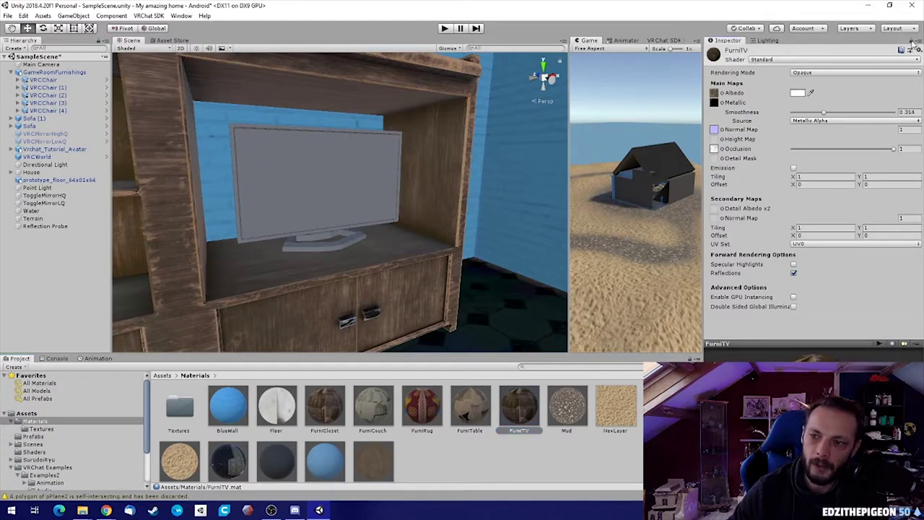
{"action": "left_click", "coordinate": [42, 429]}
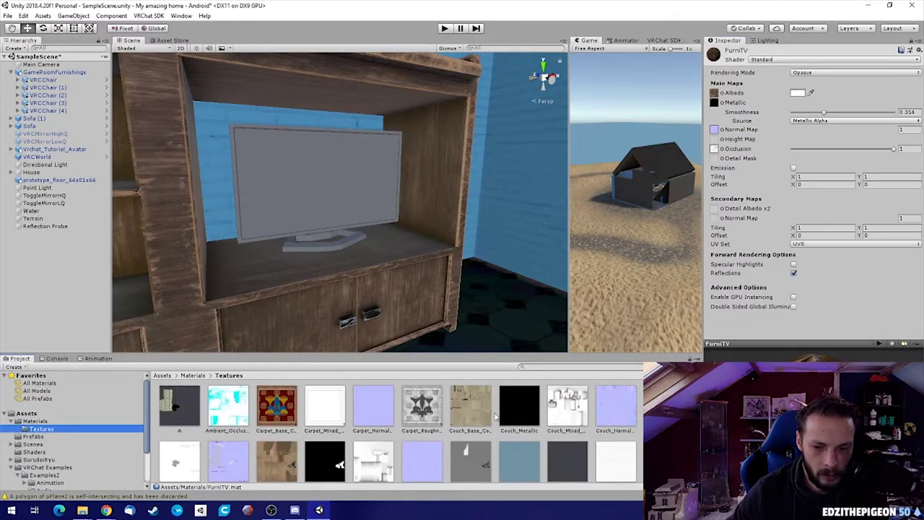
{"action": "scroll", "coordinate": [405, 426], "scroll_direction": "down", "scroll_amount": 3}
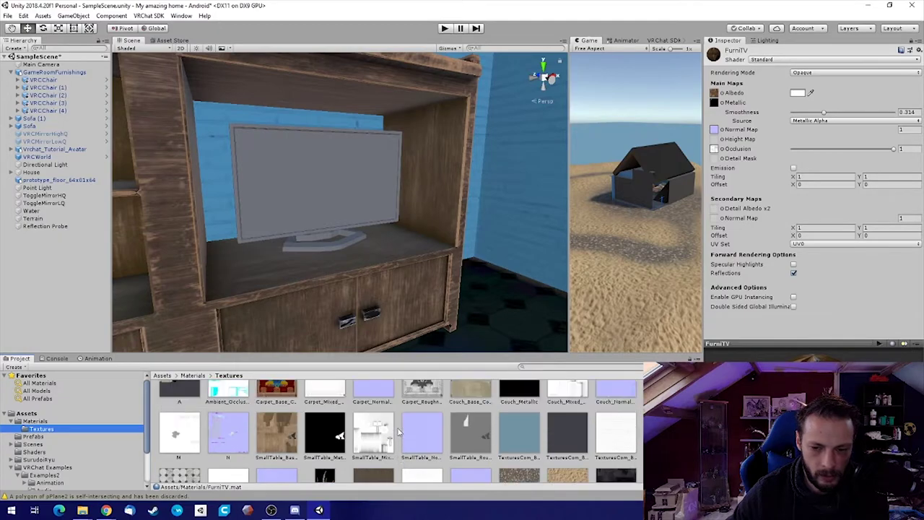
{"action": "scroll", "coordinate": [398, 431], "scroll_direction": "down", "scroll_amount": 2}
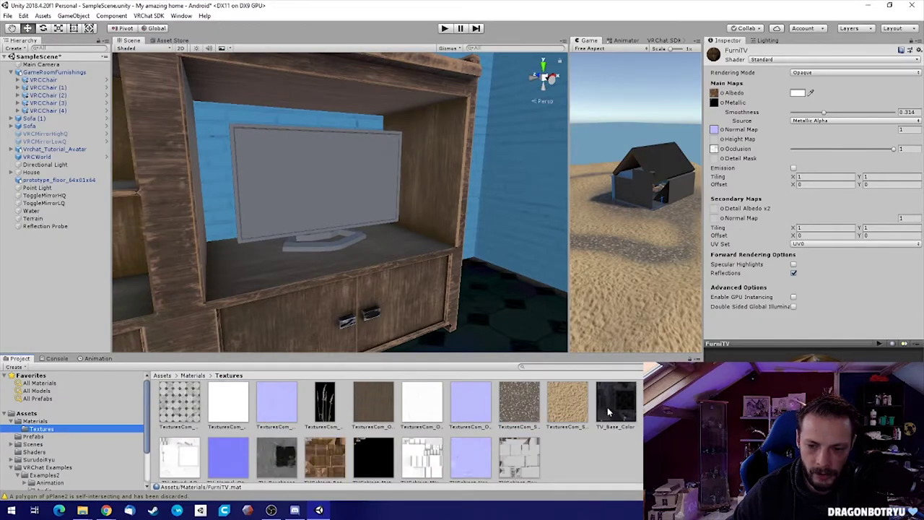
{"action": "scroll", "coordinate": [610, 412], "scroll_direction": "up", "scroll_amount": 1}
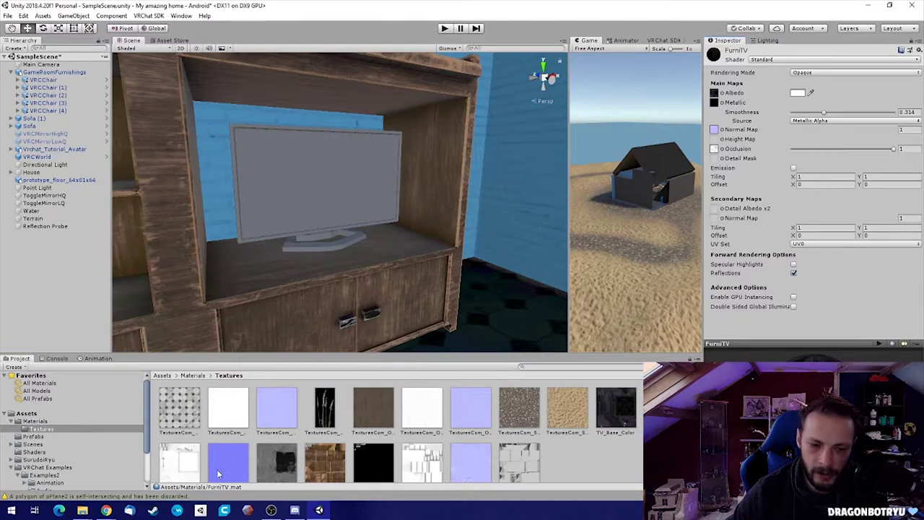
{"action": "scroll", "coordinate": [219, 474], "scroll_direction": "down", "scroll_amount": 1}
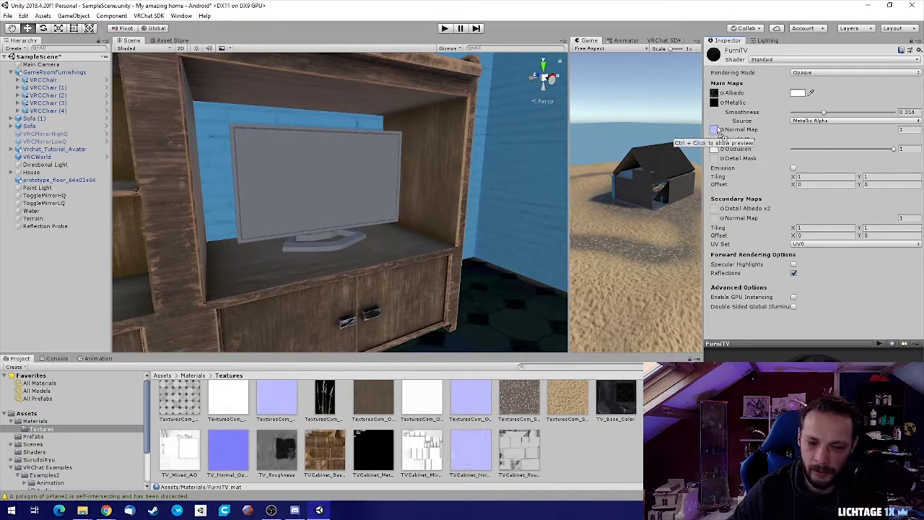
{"action": "left_click", "coordinate": [226, 453]}
{"action": "left_click_drag", "start_coordinate": [226, 453], "coordinate": [719, 133]}
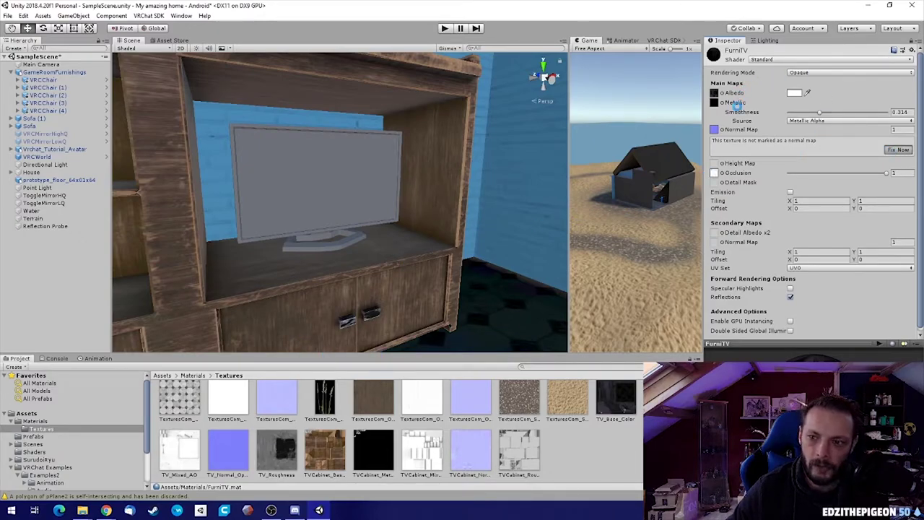
{"action": "left_click", "coordinate": [897, 150]}
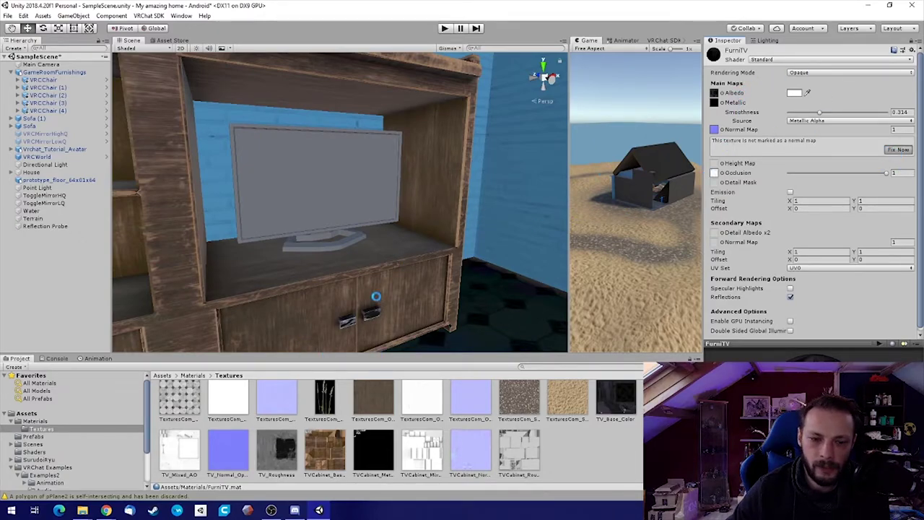
Apply the FurniTV material to the television in the cabinet and set its Smoothness to 0.915
{"action": "left_click", "coordinate": [43, 421]}
{"action": "left_click_drag", "start_coordinate": [509, 415], "coordinate": [323, 190]}
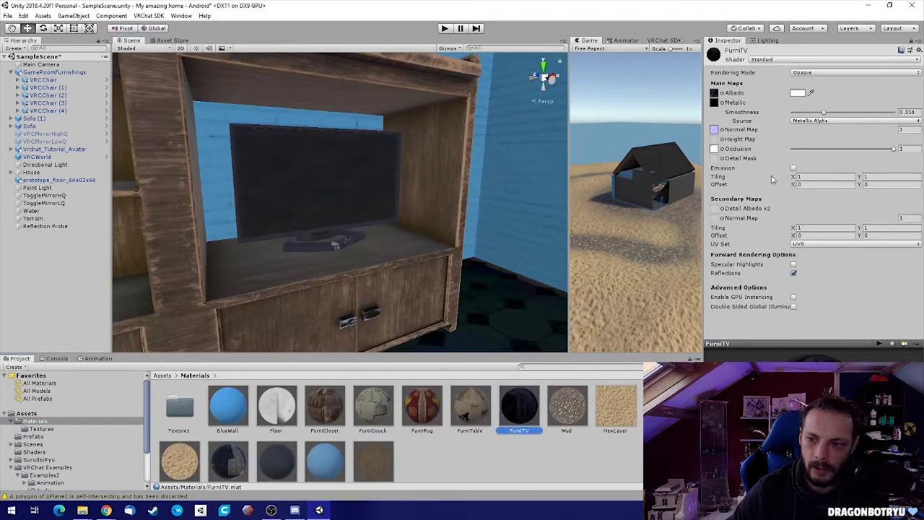
{"action": "left_click_drag", "start_coordinate": [827, 115], "coordinate": [886, 116]}
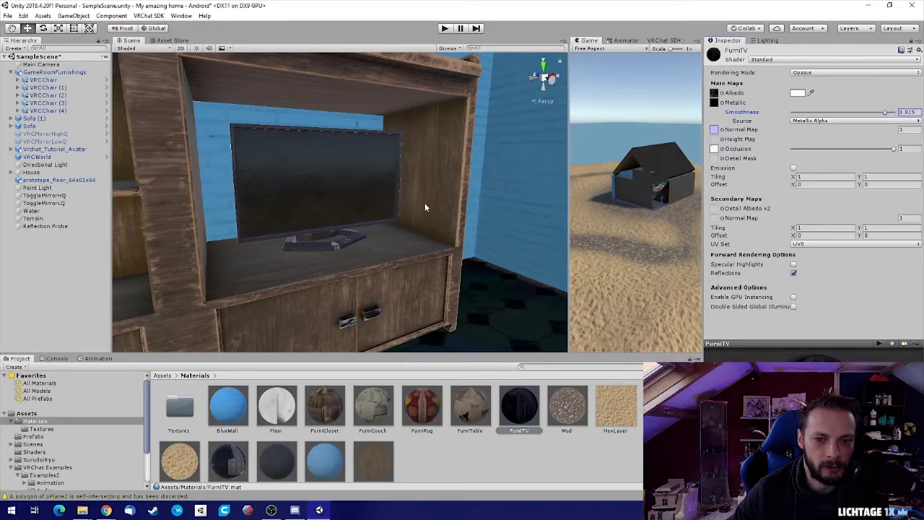
{"action": "left_click_drag", "start_coordinate": [426, 204], "coordinate": [409, 241], "text": "alt"}
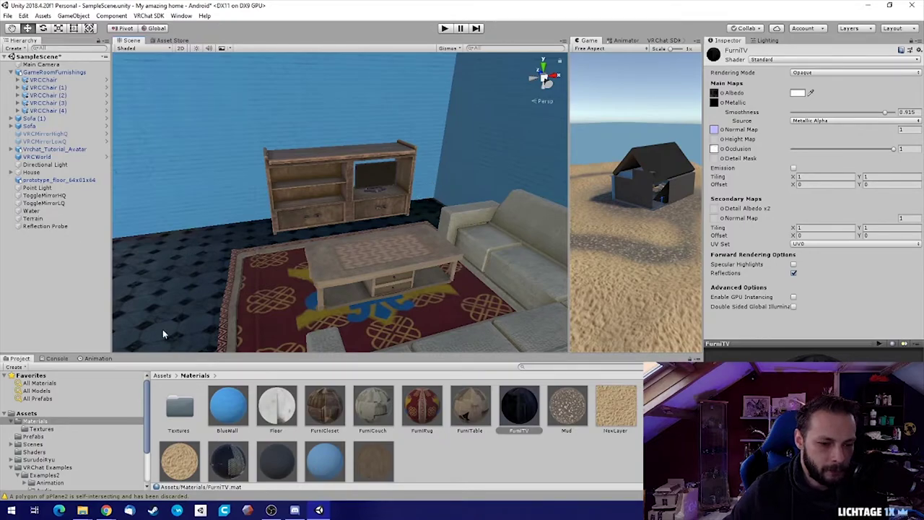
Switch to Chrome and open the Hangout-Player GitHub page from the Prefabs VRChat sheet at its README section
{"action": "left_click", "coordinate": [106, 511]}
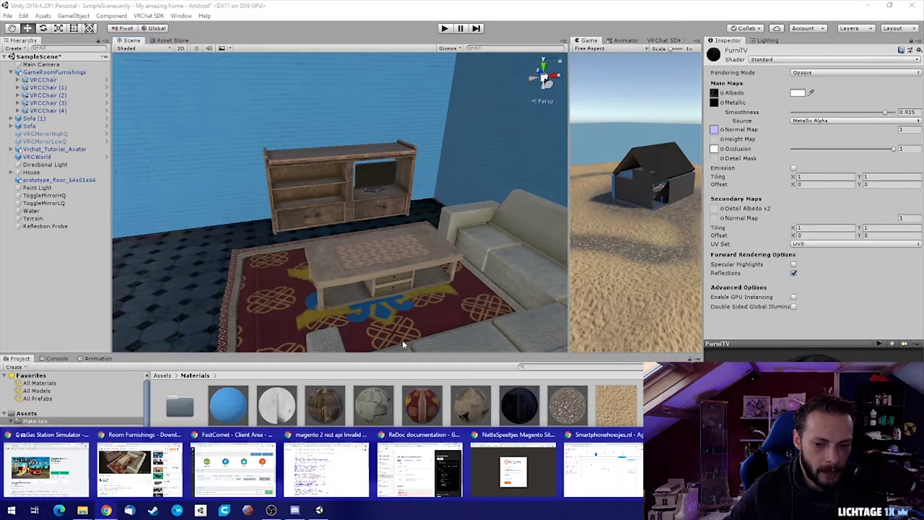
{"action": "left_click", "coordinate": [139, 470]}
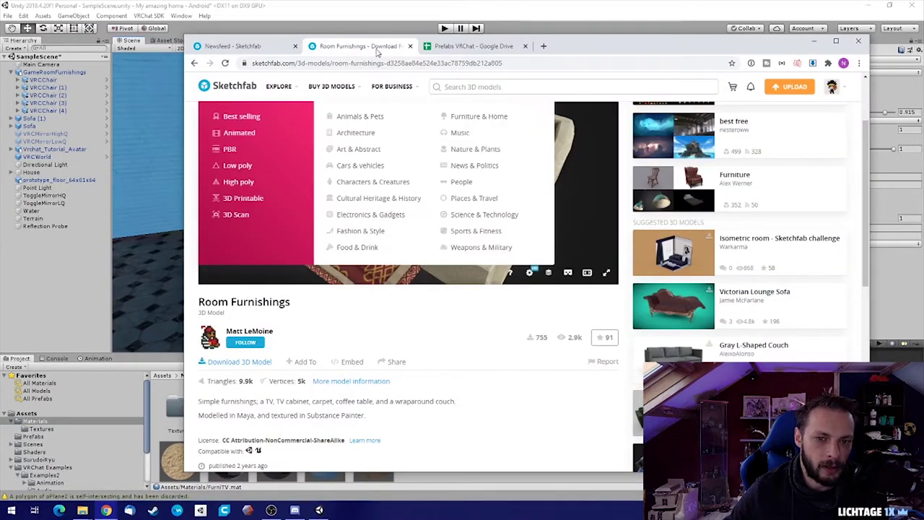
{"action": "left_click", "coordinate": [456, 47]}
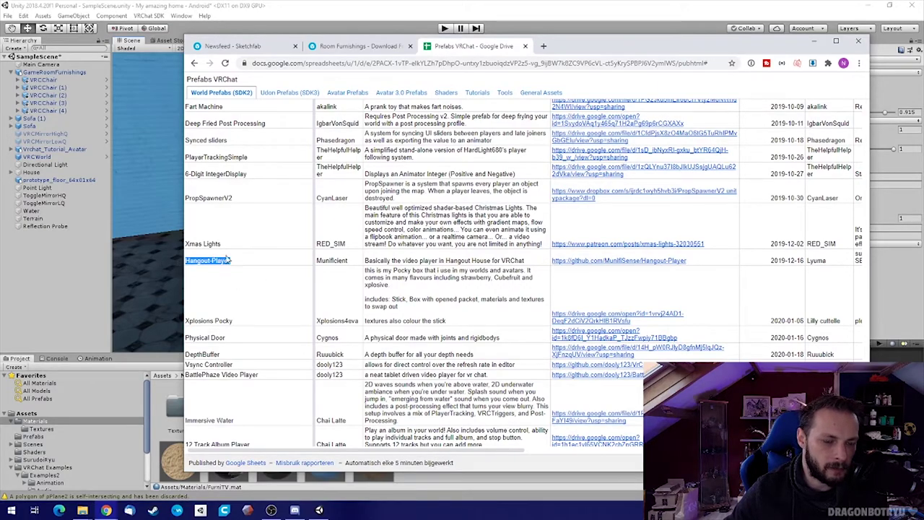
{"action": "left_click_drag", "start_coordinate": [326, 40], "coordinate": [335, 268]}
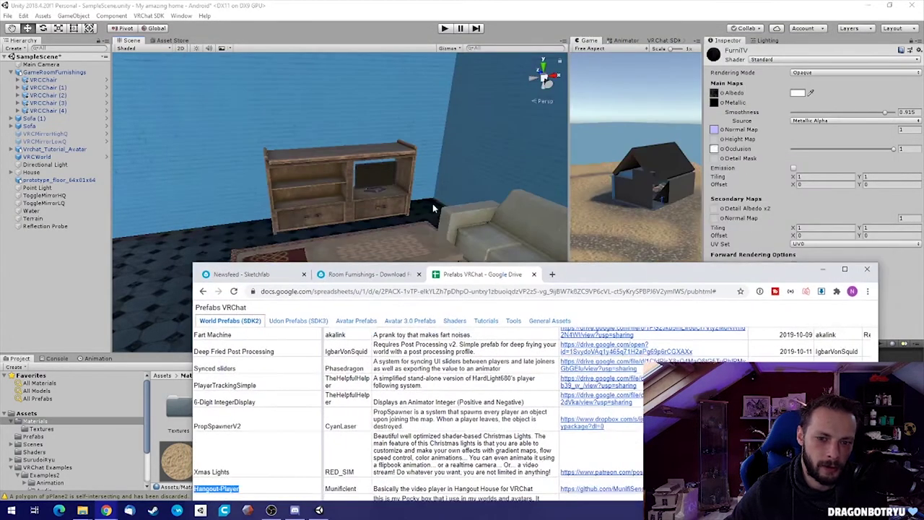
{"action": "left_click_drag", "start_coordinate": [622, 278], "coordinate": [602, 45]}
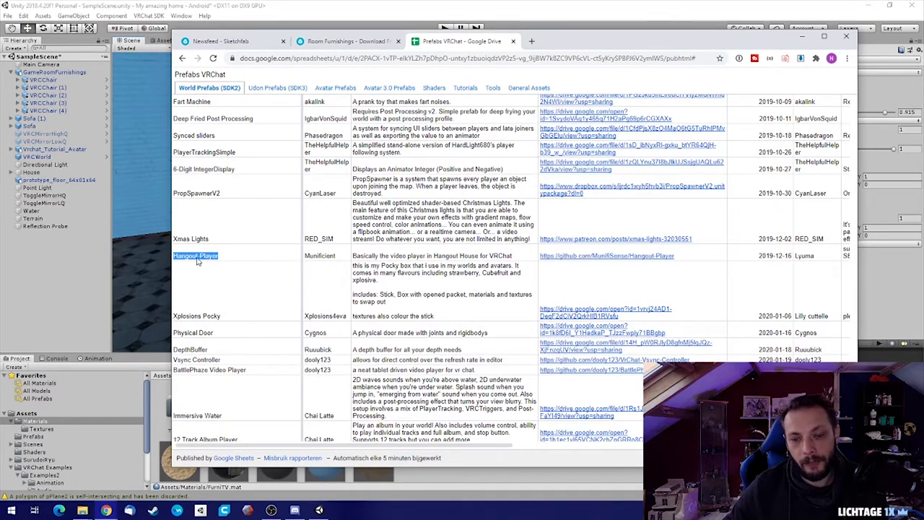
{"action": "left_click", "coordinate": [650, 260]}
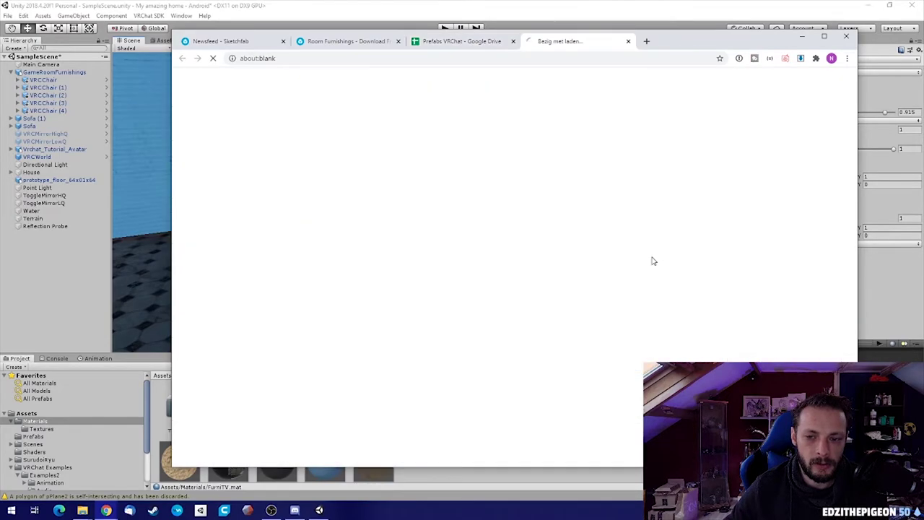
{"action": "scroll", "coordinate": [330, 210], "scroll_direction": "down", "scroll_amount": 5}
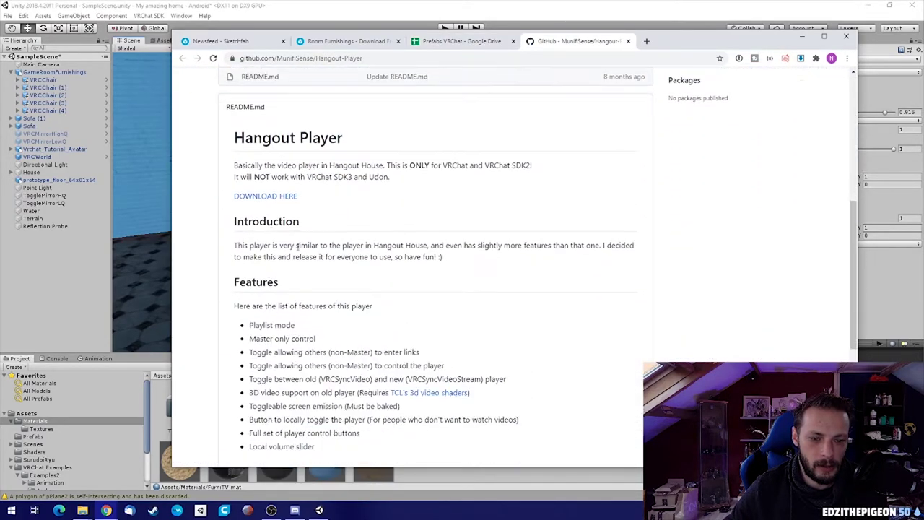
Download the HangoutPlayer Unity package from the GitHub README and import all of its contents into the project
{"action": "left_click", "coordinate": [266, 202]}
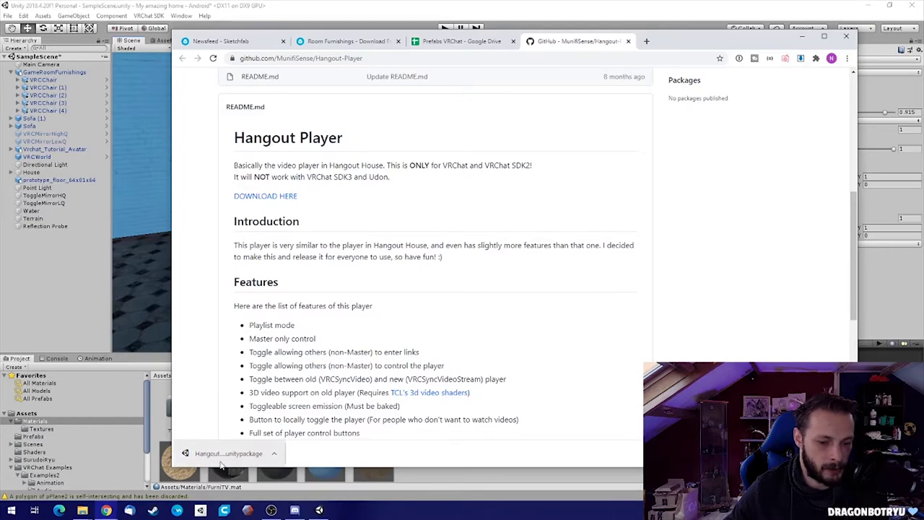
{"action": "left_click", "coordinate": [216, 454]}
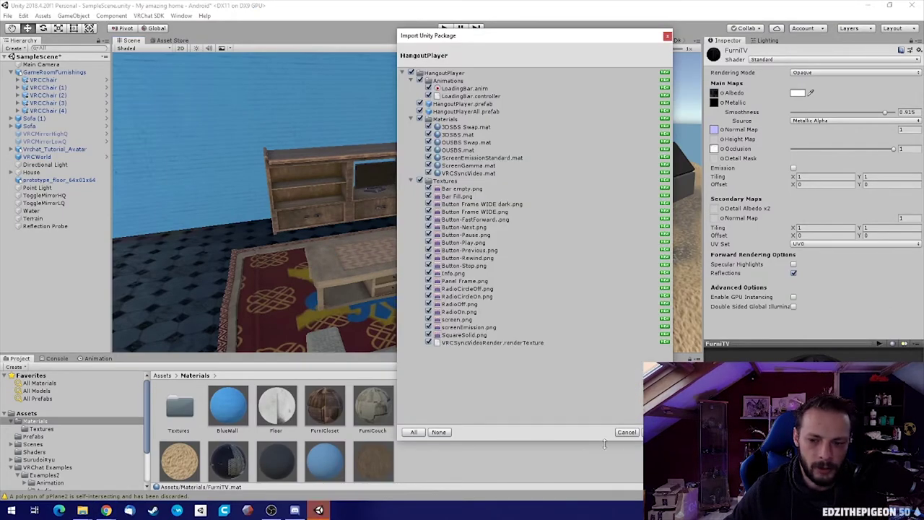
{"action": "left_click", "coordinate": [659, 432]}
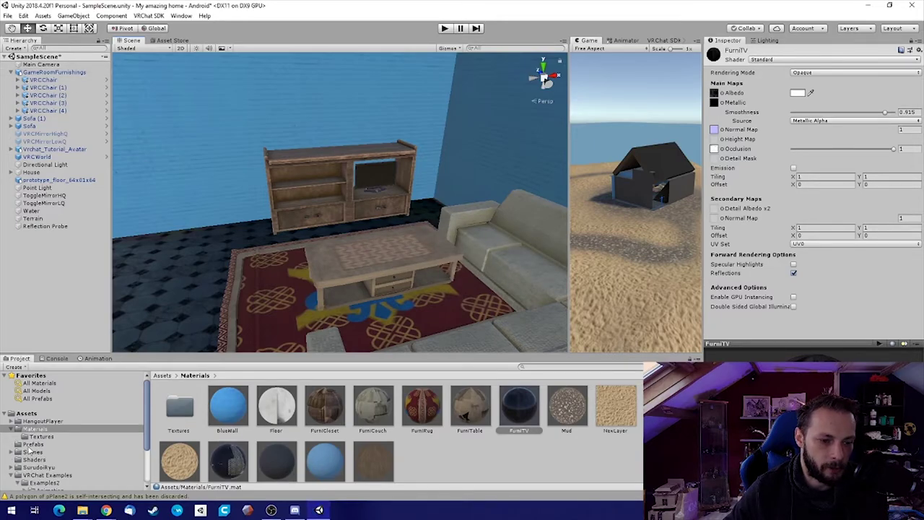
Save GameRoomFurnishings as an original prefab in the Prefabs folder
{"action": "left_click", "coordinate": [34, 445]}
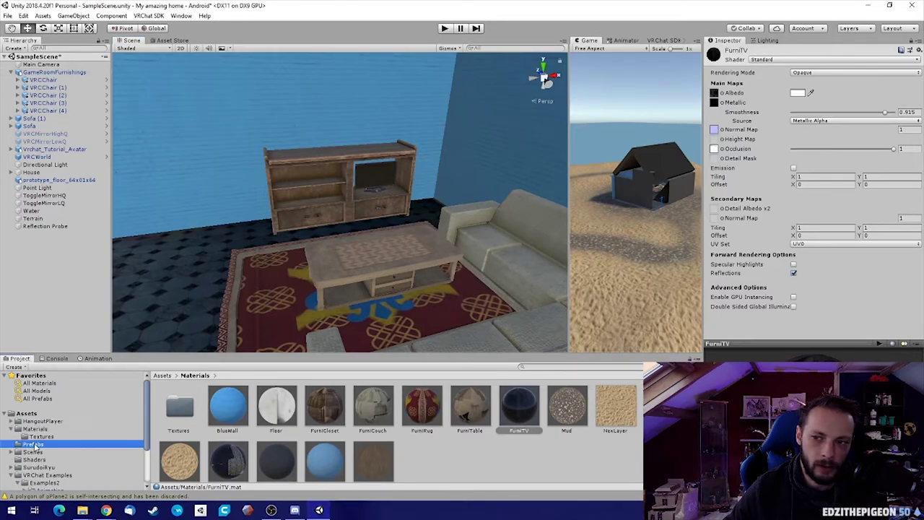
{"action": "left_click", "coordinate": [912, 42]}
{"action": "left_click_drag", "start_coordinate": [31, 72], "coordinate": [244, 421]}
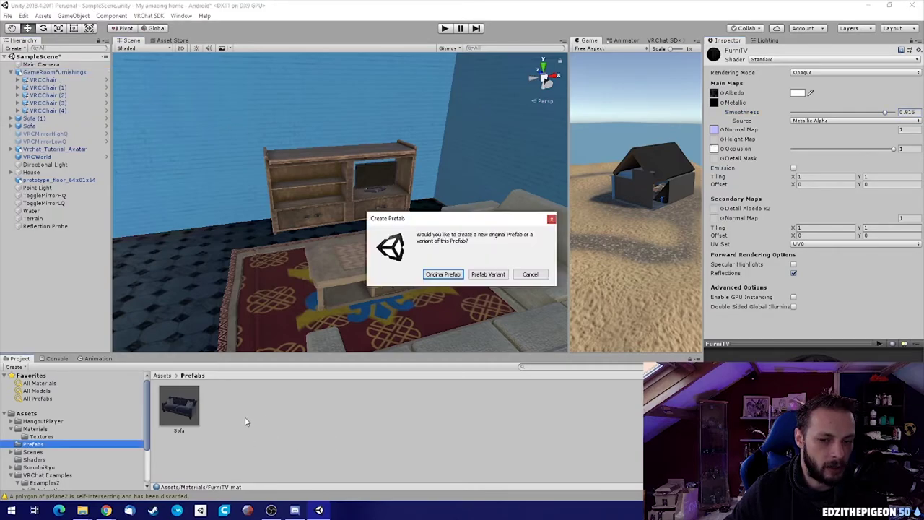
{"action": "left_click", "coordinate": [442, 275]}
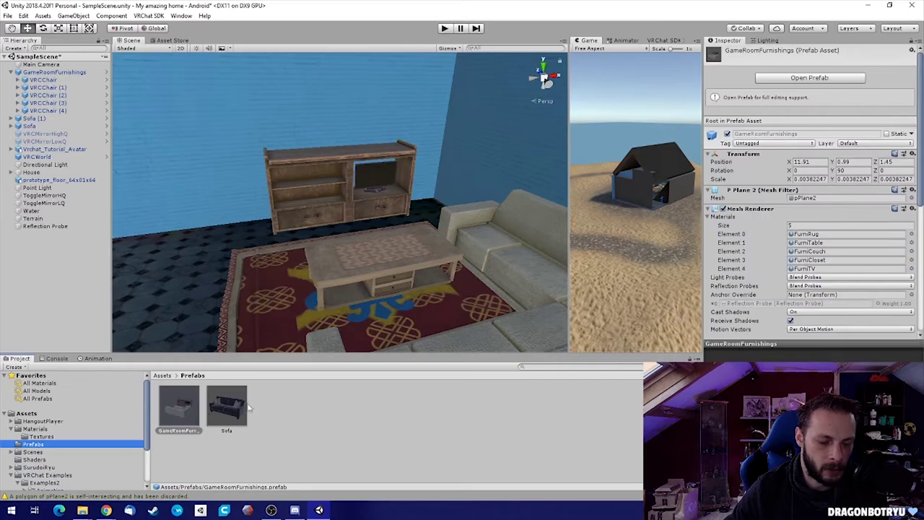
Place the HangoutPlayer prefab from the HangoutPlayer folder into the scene in front of the television cabinet
{"action": "right_click_drag", "start_coordinate": [383, 267], "coordinate": [348, 221]}
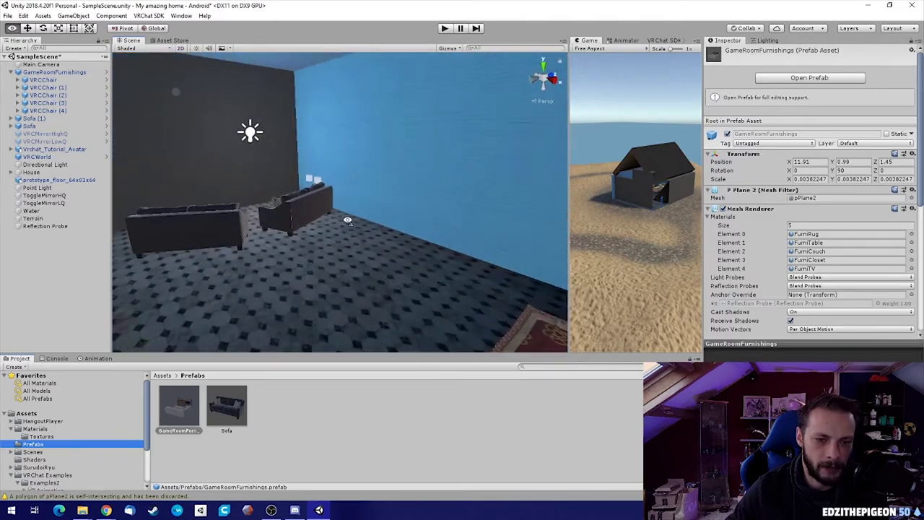
{"action": "scroll", "coordinate": [335, 200], "scroll_direction": "up", "scroll_amount": 5}
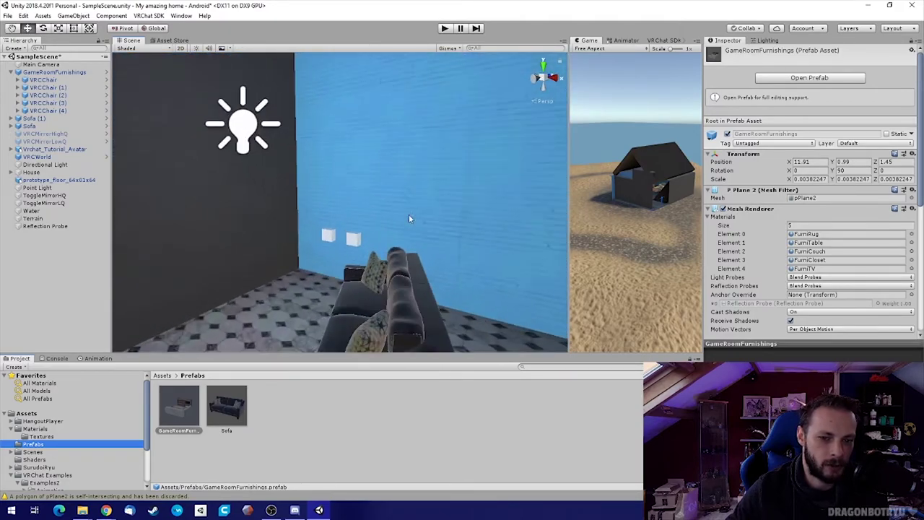
{"action": "right_click_drag", "start_coordinate": [378, 253], "coordinate": [517, 265]}
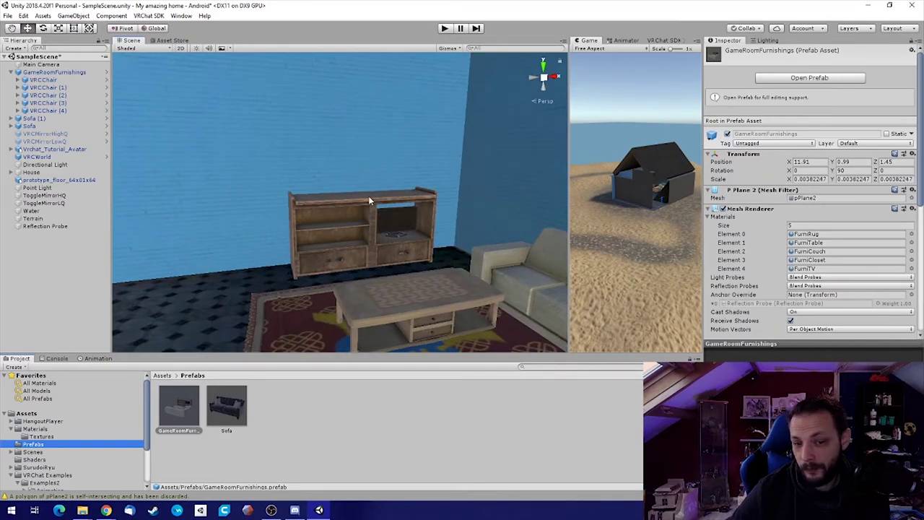
{"action": "right_click_drag", "start_coordinate": [369, 195], "coordinate": [407, 215]}
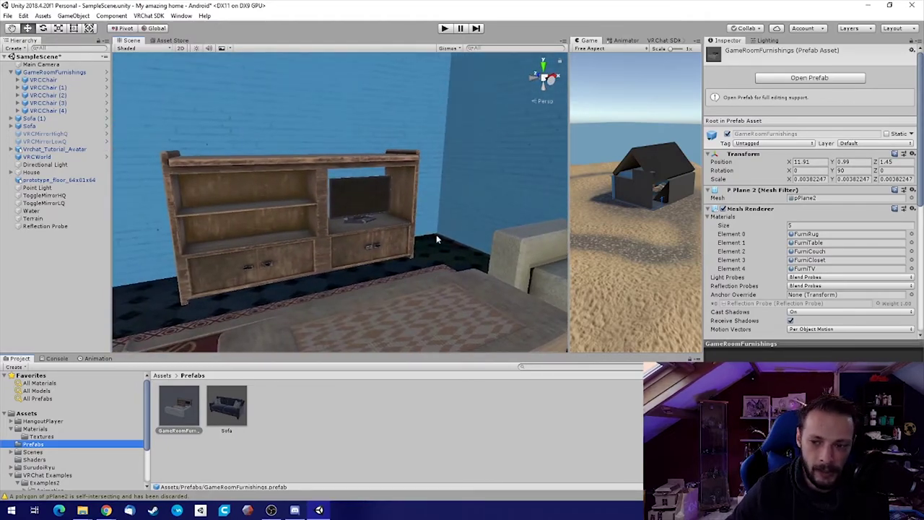
{"action": "left_click", "coordinate": [36, 422]}
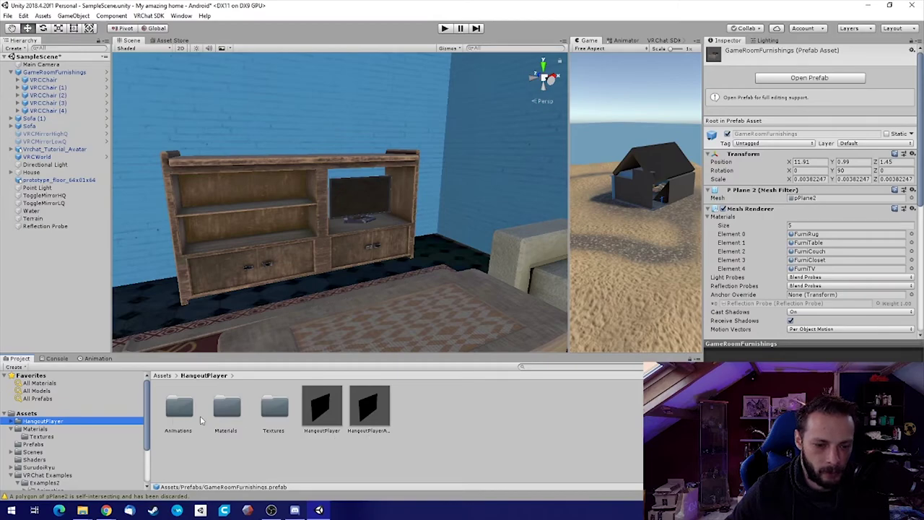
{"action": "left_click", "coordinate": [364, 417]}
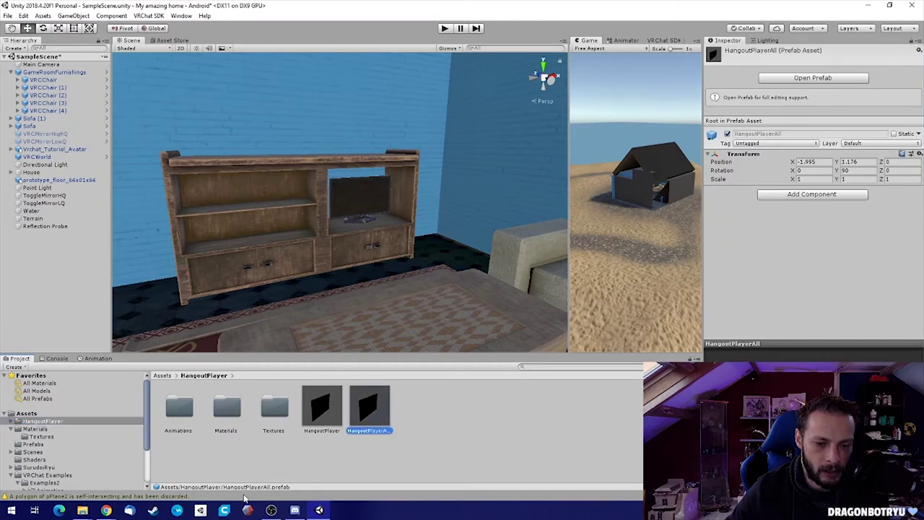
{"action": "left_click", "coordinate": [320, 411]}
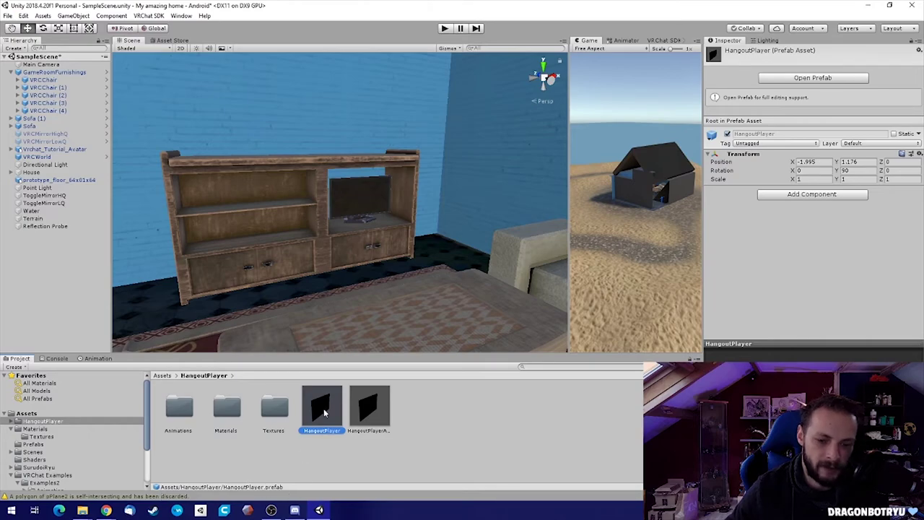
{"action": "left_click_drag", "start_coordinate": [368, 191], "coordinate": [410, 273]}
Rotate the placed HangoutPlayer about its vertical axis and set its Y rotation to exactly 180
{"action": "right_click_drag", "start_coordinate": [504, 267], "coordinate": [265, 301]}
{"action": "key", "text": "w"}
{"action": "key", "text": "d"}
{"action": "left_click_drag", "start_coordinate": [266, 300], "coordinate": [462, 184], "text": "alt"}
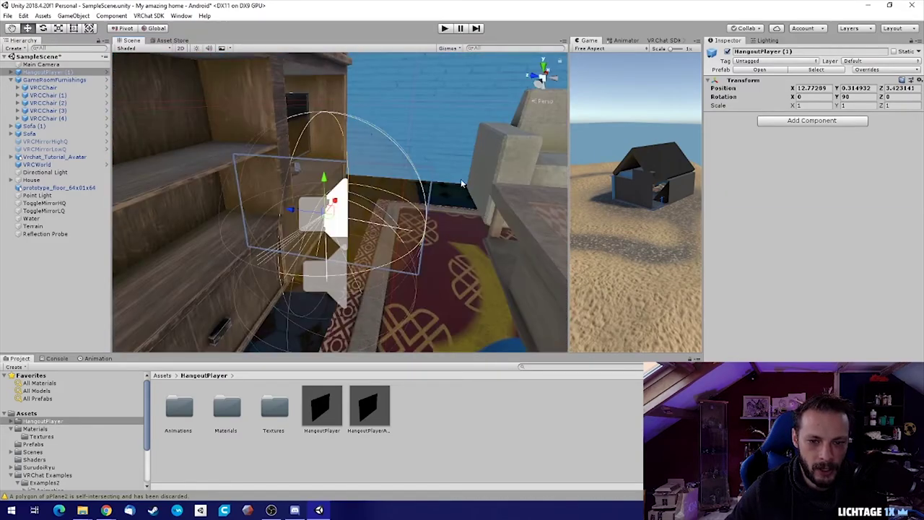
{"action": "left_click_drag", "start_coordinate": [421, 248], "coordinate": [247, 156], "text": "alt"}
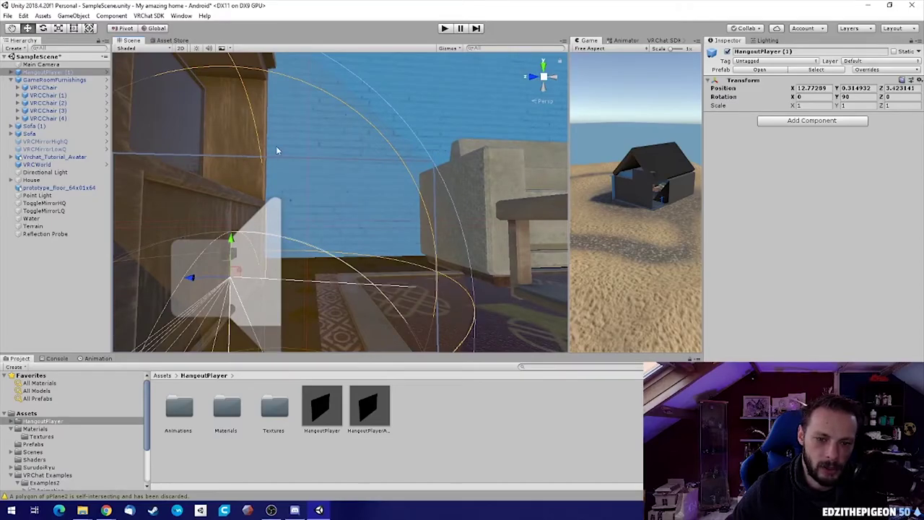
{"action": "left_click_drag", "start_coordinate": [404, 175], "coordinate": [894, 199], "text": "alt"}
{"action": "right_click_drag", "start_coordinate": [894, 200], "coordinate": [824, 177]}
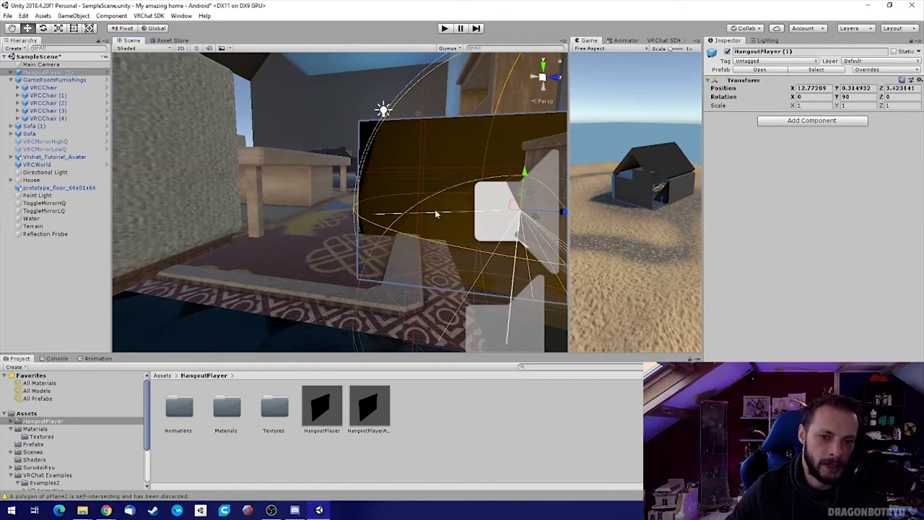
{"action": "right_click_drag", "start_coordinate": [385, 110], "coordinate": [447, 130]}
{"action": "left_click_drag", "start_coordinate": [446, 130], "coordinate": [314, 228], "text": "alt"}
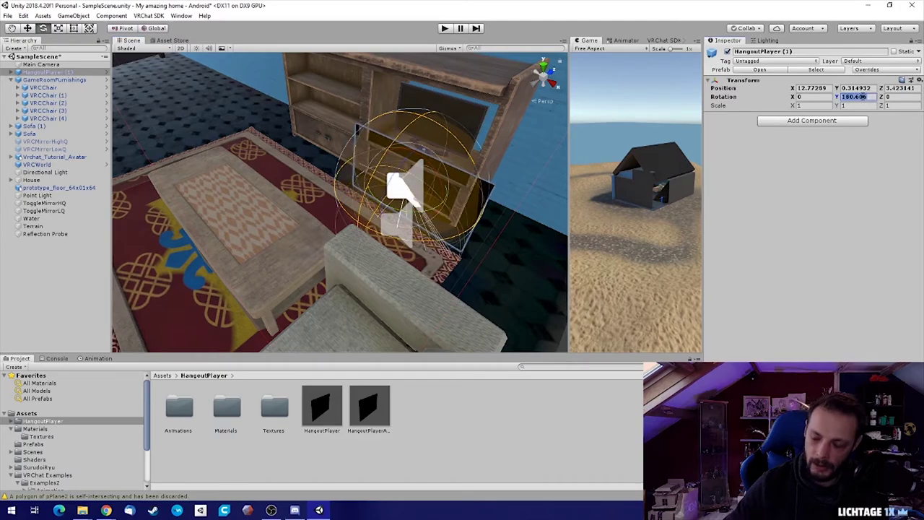
{"action": "type", "text": "180"}
{"action": "right_click_drag", "start_coordinate": [353, 209], "coordinate": [350, 213]}
{"action": "key", "text": "w"}
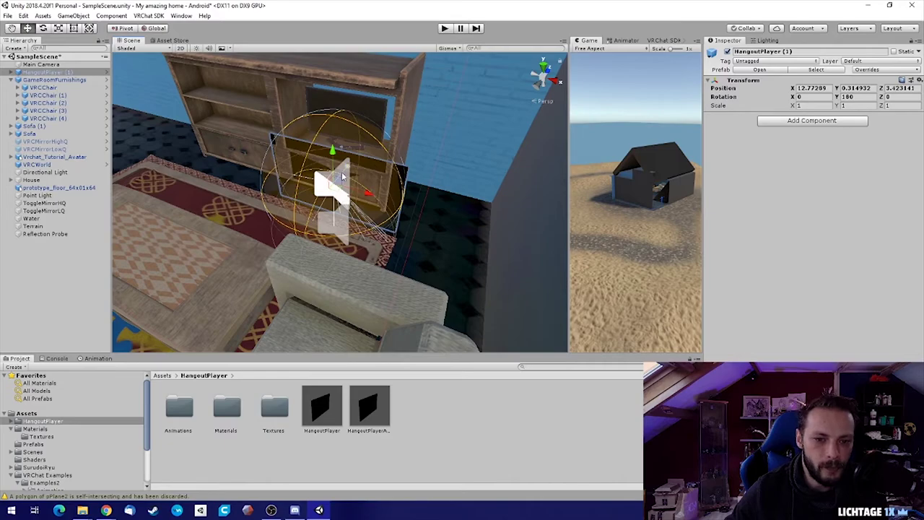
Move the HangoutPlayer back and up into the television compartment, to about Y 1.086 and Z 3.781
{"action": "left_click_drag", "start_coordinate": [343, 176], "coordinate": [379, 172]}
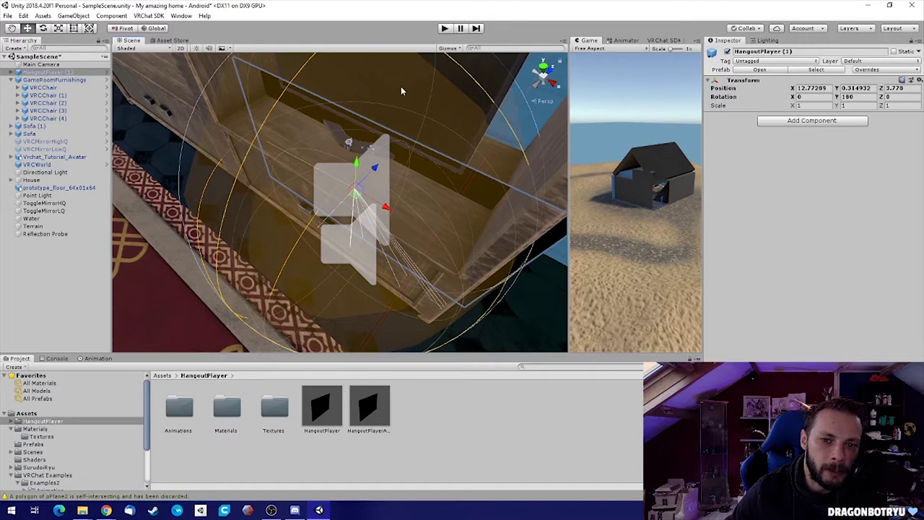
{"action": "left_click_drag", "start_coordinate": [402, 90], "coordinate": [322, 76], "text": "alt"}
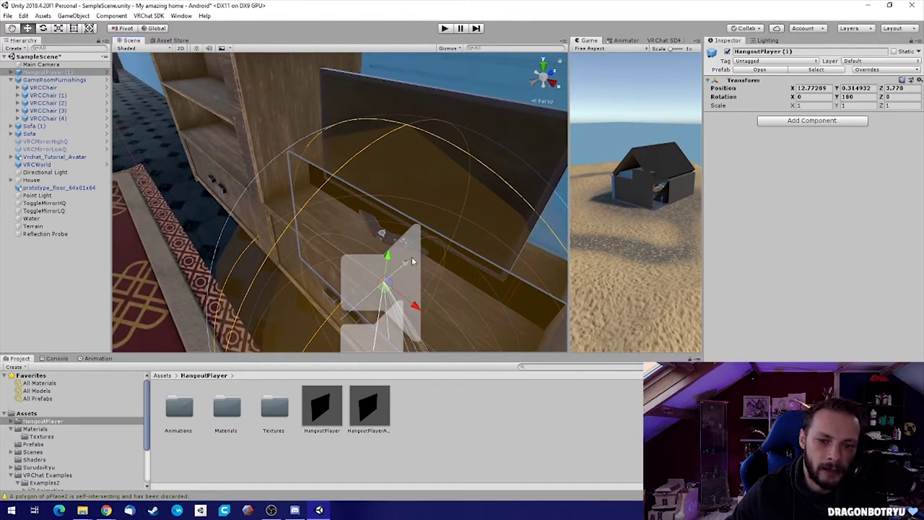
{"action": "left_click_drag", "start_coordinate": [412, 260], "coordinate": [415, 202]}
{"action": "right_click_drag", "start_coordinate": [319, 205], "coordinate": [457, 170]}
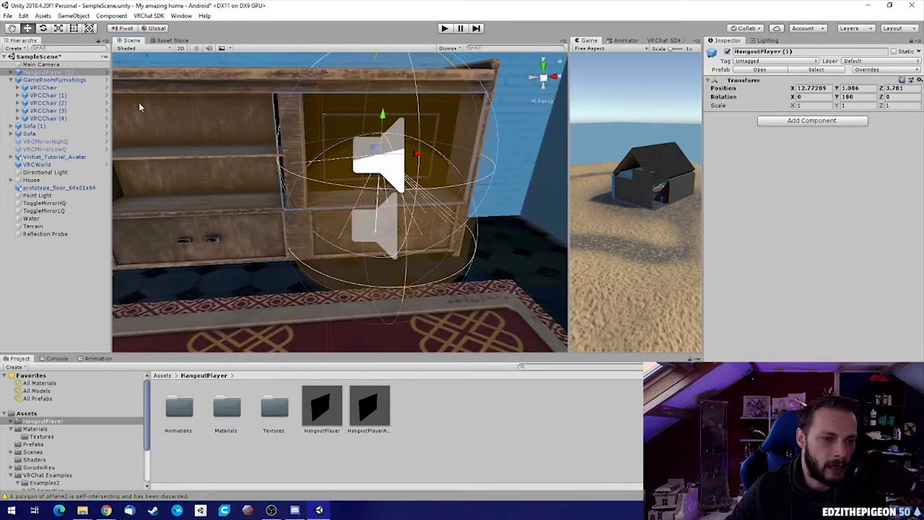
Select the player's MainUI panel and move it out of the cabinet toward the couch-side wall, to about X -1.544, Y -0.619, Z 0.436
{"action": "left_click", "coordinate": [11, 80]}
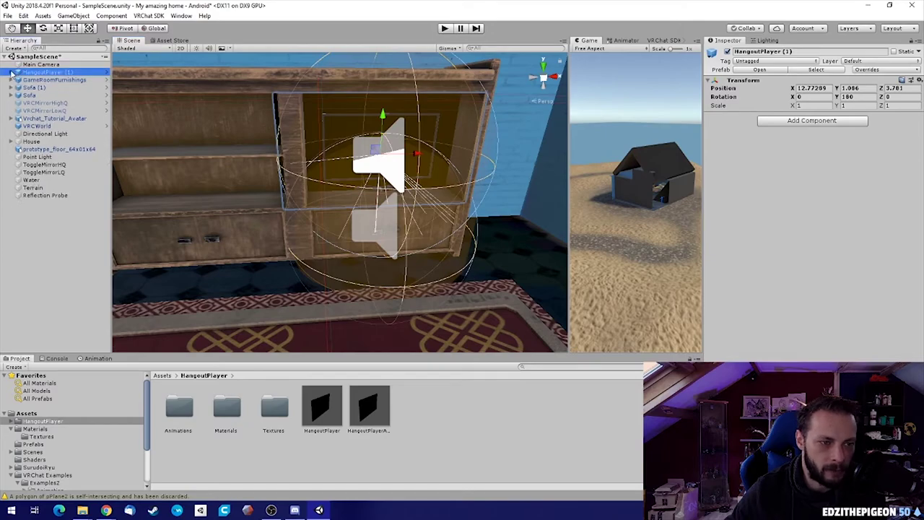
{"action": "left_click", "coordinate": [11, 72]}
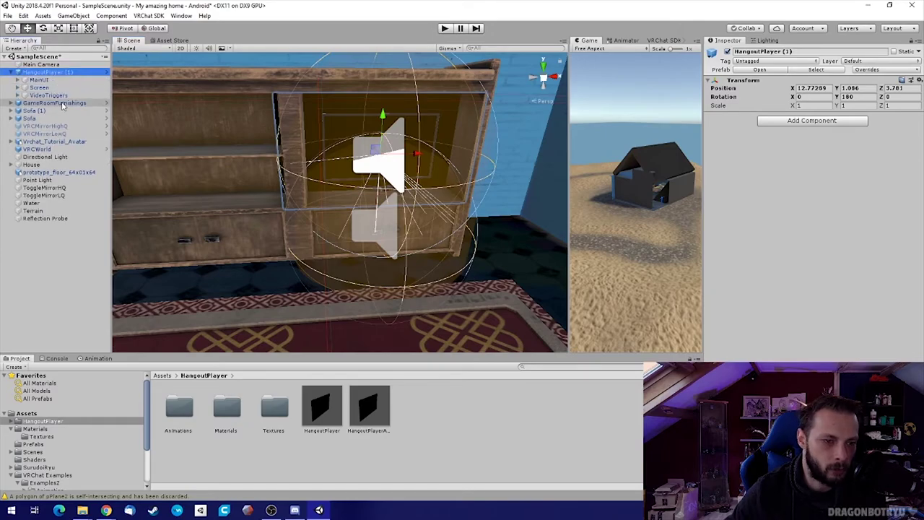
{"action": "left_click", "coordinate": [39, 79]}
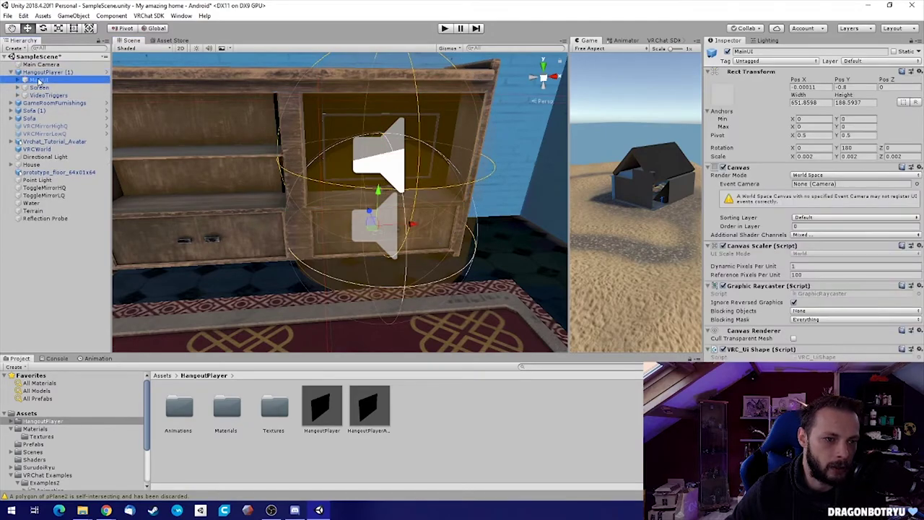
{"action": "left_click_drag", "start_coordinate": [327, 277], "coordinate": [362, 243], "text": "alt"}
{"action": "left_click_drag", "start_coordinate": [324, 175], "coordinate": [323, 158]}
{"action": "right_click_drag", "start_coordinate": [323, 157], "coordinate": [346, 197]}
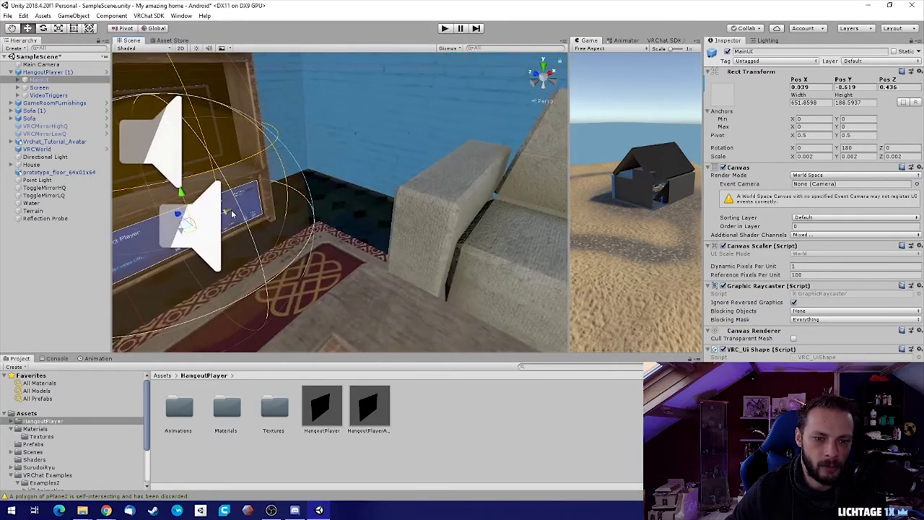
{"action": "left_click_drag", "start_coordinate": [232, 214], "coordinate": [358, 163]}
Rotate the MainUI panel to face away from the side wall by setting its Y rotation to 270
{"action": "key", "text": "e"}
{"action": "left_click_drag", "start_coordinate": [313, 185], "coordinate": [189, 186]}
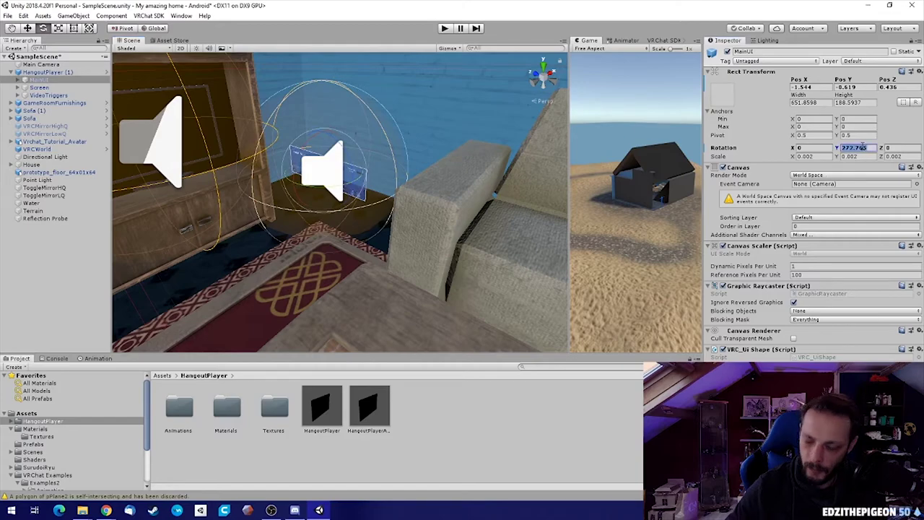
{"action": "type", "text": "270"}
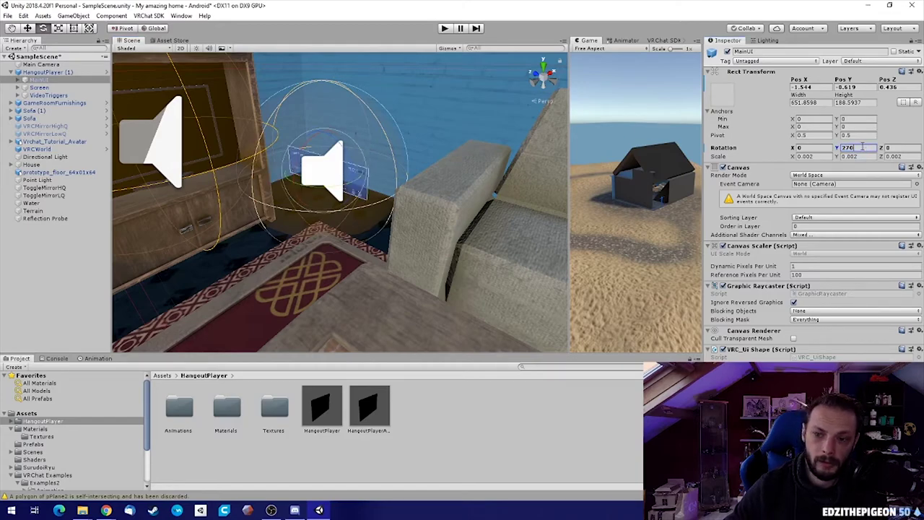
Position the MainUI panel against the wall above the couch, at about X -2.109, Y 0.408, Z 1.304
{"action": "right_click_drag", "start_coordinate": [378, 248], "coordinate": [372, 253]}
{"action": "key", "text": "w"}
{"action": "left_click_drag", "start_coordinate": [265, 175], "coordinate": [363, 65]}
{"action": "right_click_drag", "start_coordinate": [363, 65], "coordinate": [304, 166]}
{"action": "left_click_drag", "start_coordinate": [323, 196], "coordinate": [378, 190]}
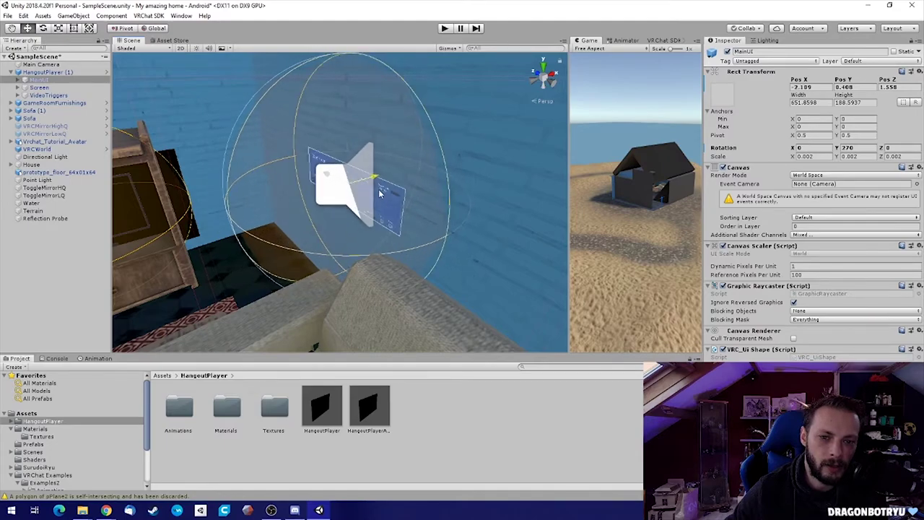
{"action": "mouse_move", "coordinate": [378, 190]}
{"action": "right_mouse_down"}
{"action": "mouse_move", "coordinate": [409, 242]}
{"action": "mouse_move", "coordinate": [378, 206]}
{"action": "right_mouse_up"}
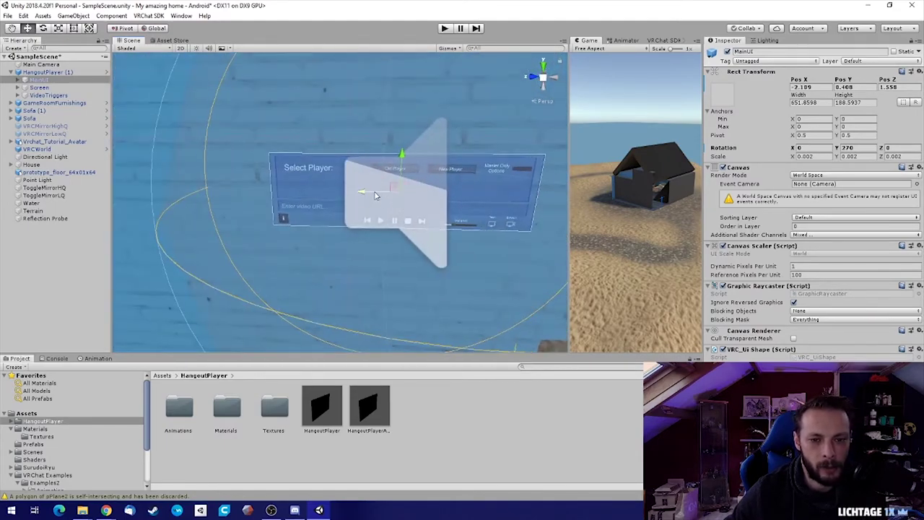
{"action": "left_click_drag", "start_coordinate": [376, 194], "coordinate": [325, 198]}
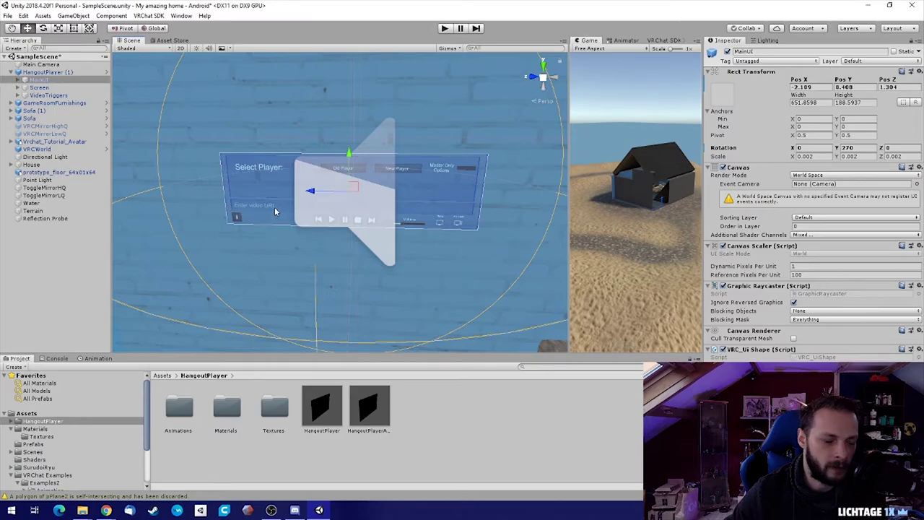
Scale the HangoutPlayer's Screen object down uniformly to about 0.556 so it fits the television frame
{"action": "right_click_drag", "start_coordinate": [444, 201], "coordinate": [312, 267]}
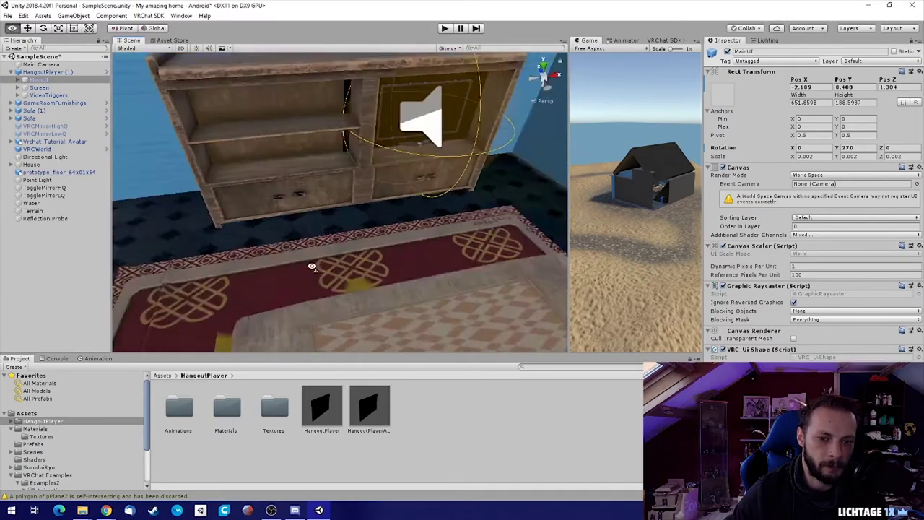
{"action": "key", "text": "f"}
{"action": "left_click", "coordinate": [20, 88]}
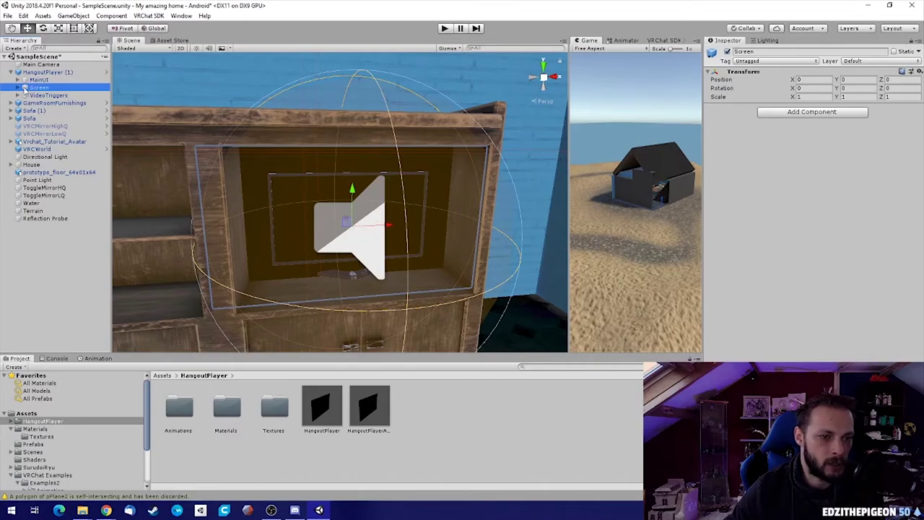
{"action": "left_click_drag", "start_coordinate": [351, 235], "coordinate": [414, 210], "text": "alt"}
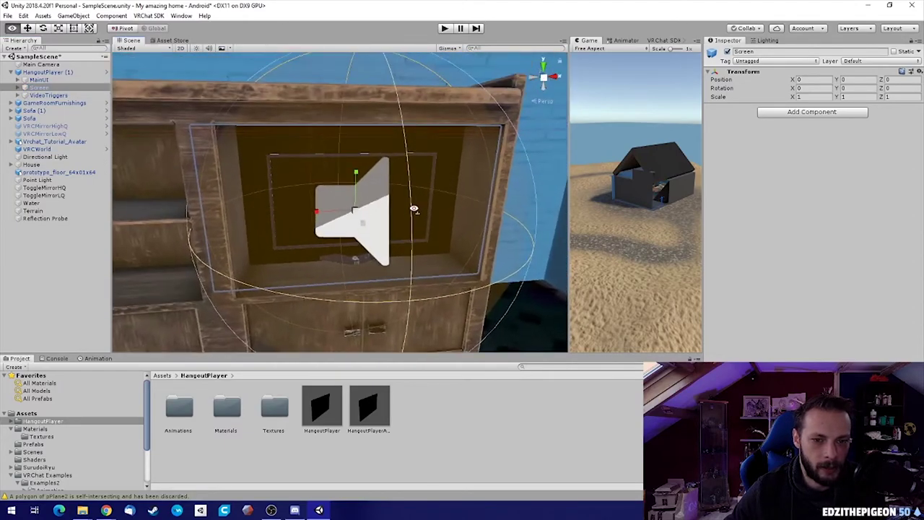
{"action": "left_click_drag", "start_coordinate": [354, 210], "coordinate": [415, 221]}
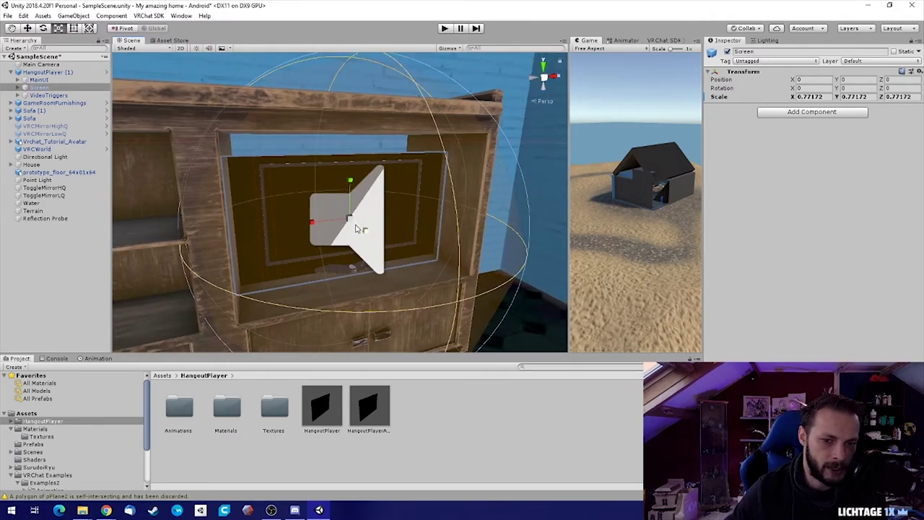
{"action": "scroll", "coordinate": [336, 244], "scroll_direction": "up", "scroll_amount": 10, "text": "alt"}
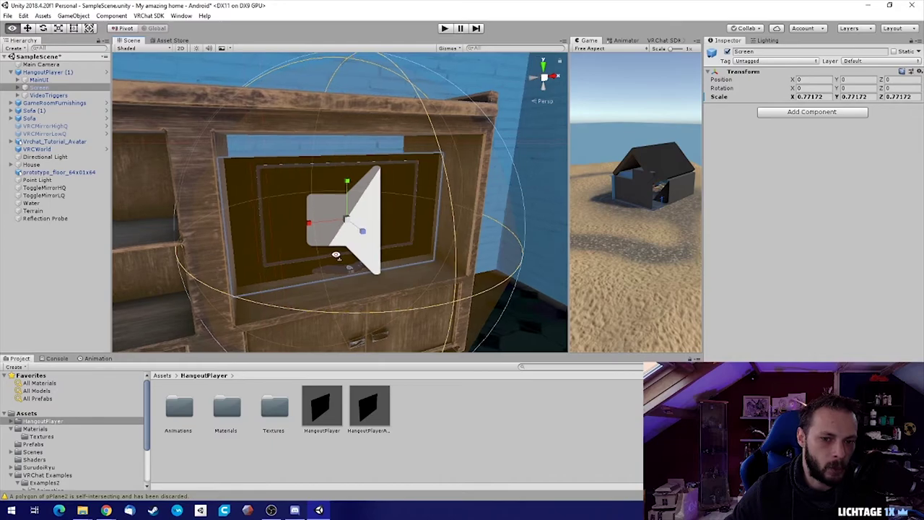
{"action": "scroll", "coordinate": [335, 238], "scroll_direction": "down", "scroll_amount": 7, "text": "alt"}
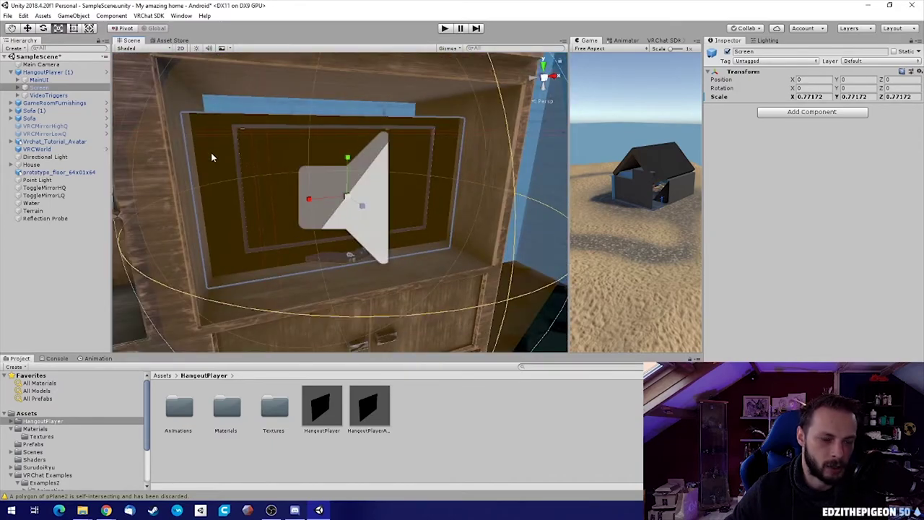
{"action": "left_click_drag", "start_coordinate": [348, 199], "coordinate": [381, 194]}
Move the Screen object to X 0.007 and Y 0.059 to line it up with the television
{"action": "key", "text": "w"}
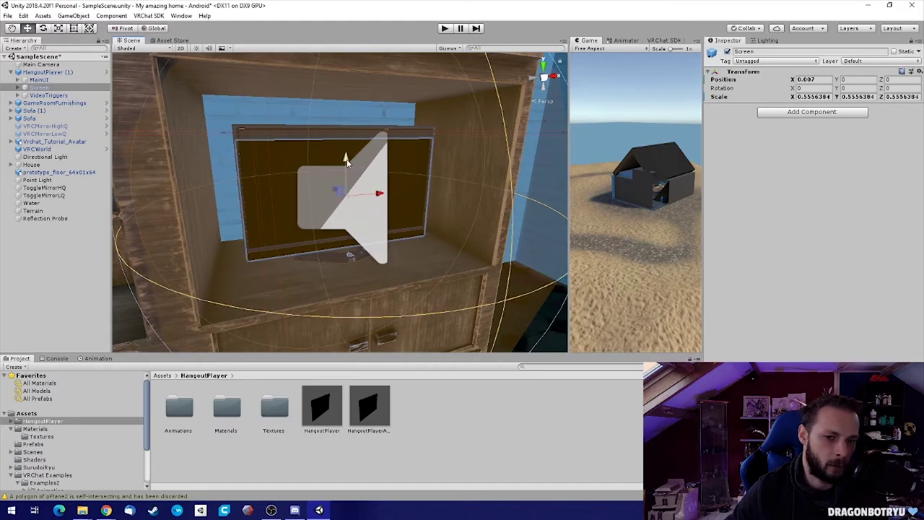
{"action": "left_click_drag", "start_coordinate": [347, 159], "coordinate": [350, 149]}
{"action": "right_click_drag", "start_coordinate": [457, 195], "coordinate": [410, 200]}
{"action": "key", "text": "w"}
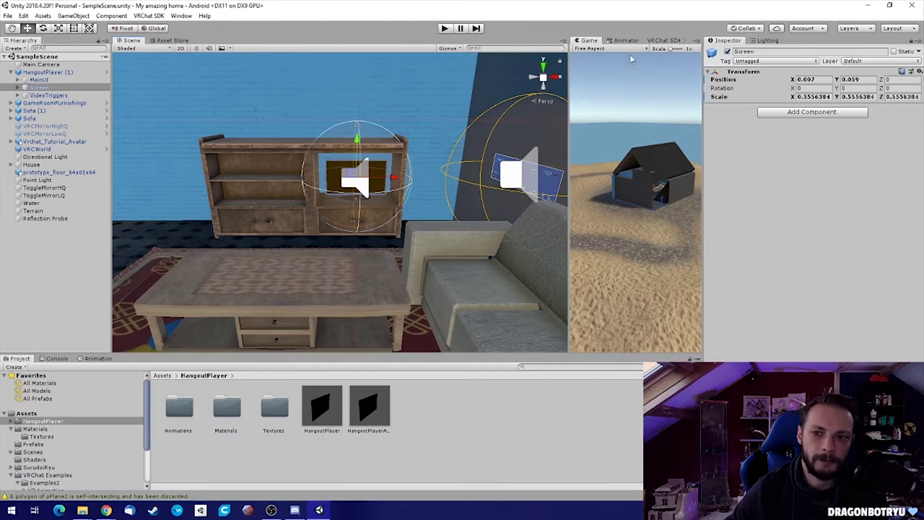
Widen the area for the VRChat SDK and sign in to it with the account password
{"action": "left_click_drag", "start_coordinate": [569, 88], "coordinate": [388, 88]}
{"action": "left_click", "coordinate": [484, 41]}
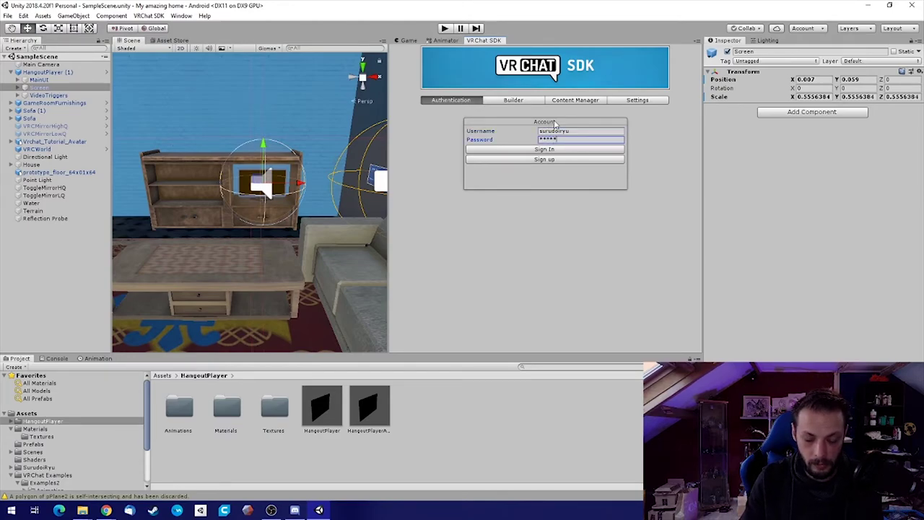
{"action": "type", "text": "*******"}
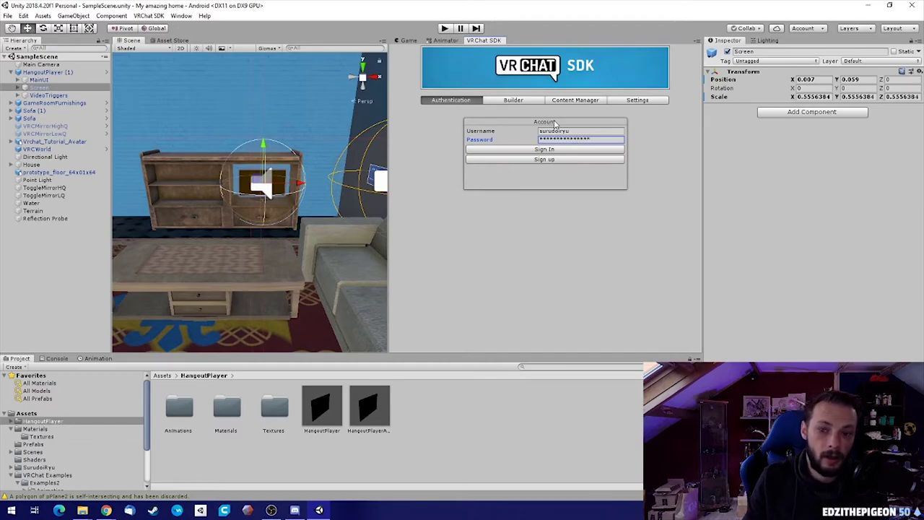
{"action": "left_click", "coordinate": [534, 150]}
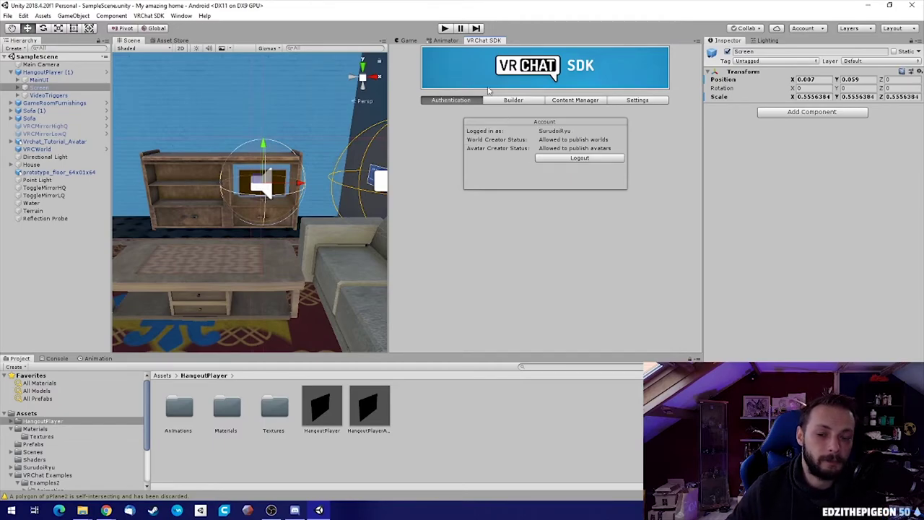
Replace the deprecated ONSP Audio Source on the video player's Sound object, flagged in the SDK Builder, with a VRC spatial audio source
{"action": "left_click", "coordinate": [512, 100]}
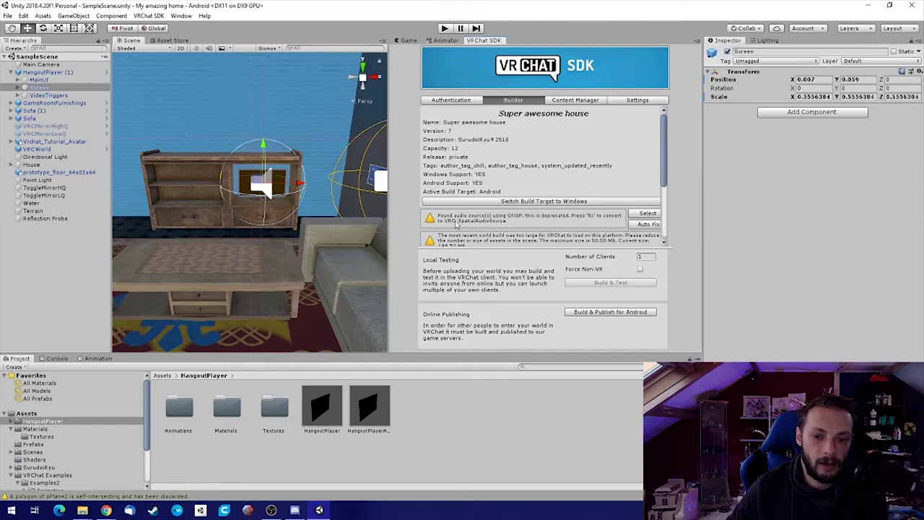
{"action": "scroll", "coordinate": [487, 226], "scroll_direction": "down", "scroll_amount": 1}
{"action": "left_click_drag", "start_coordinate": [388, 215], "coordinate": [299, 214]}
{"action": "left_click", "coordinate": [599, 185]}
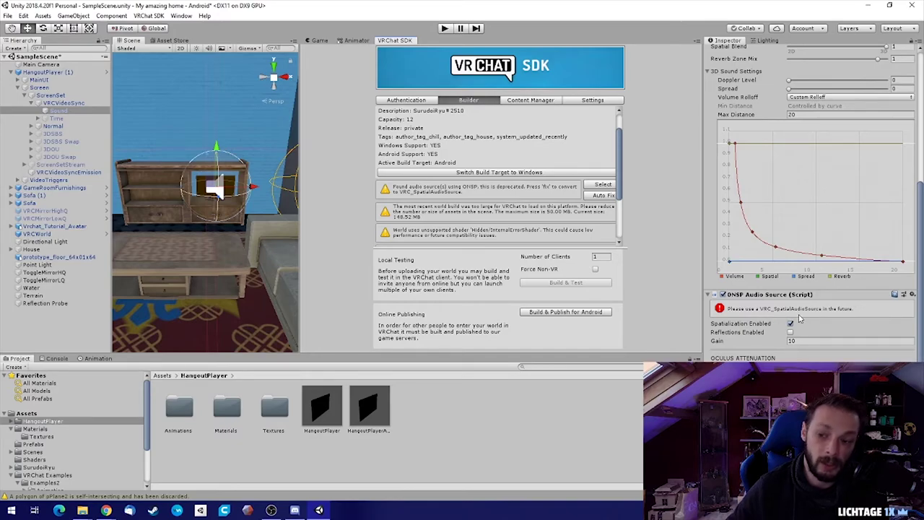
{"action": "key", "text": "ctrl+shift+a"}
{"action": "type", "text": "spat"}
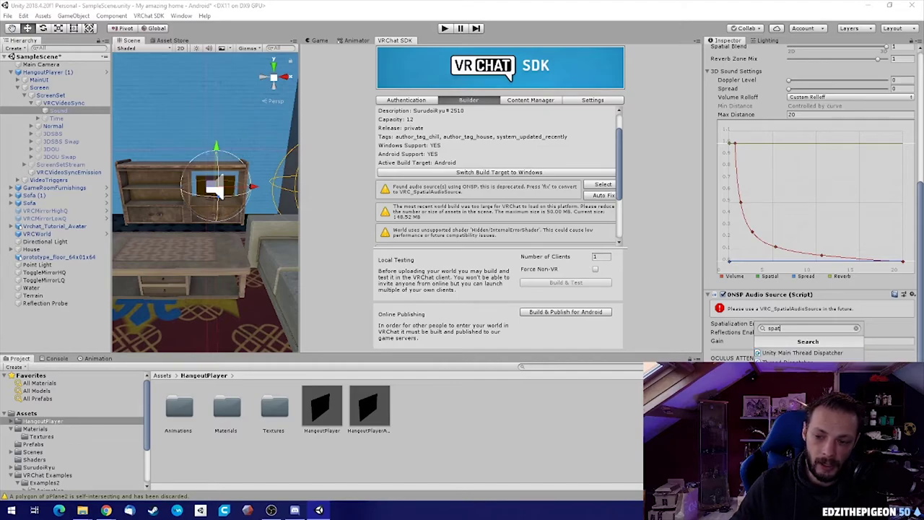
{"action": "left_click", "coordinate": [803, 370]}
{"action": "scroll", "coordinate": [803, 371], "scroll_direction": "down", "scroll_amount": 2}
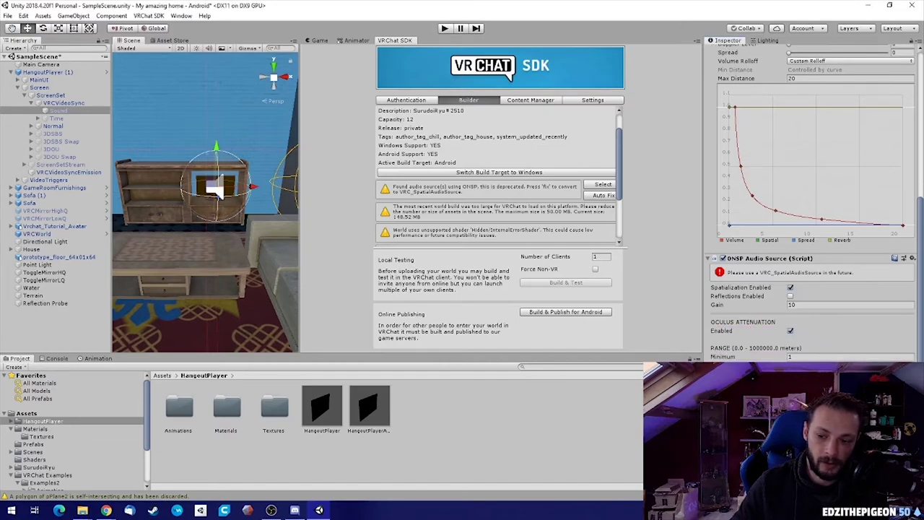
{"action": "right_click", "coordinate": [816, 259]}
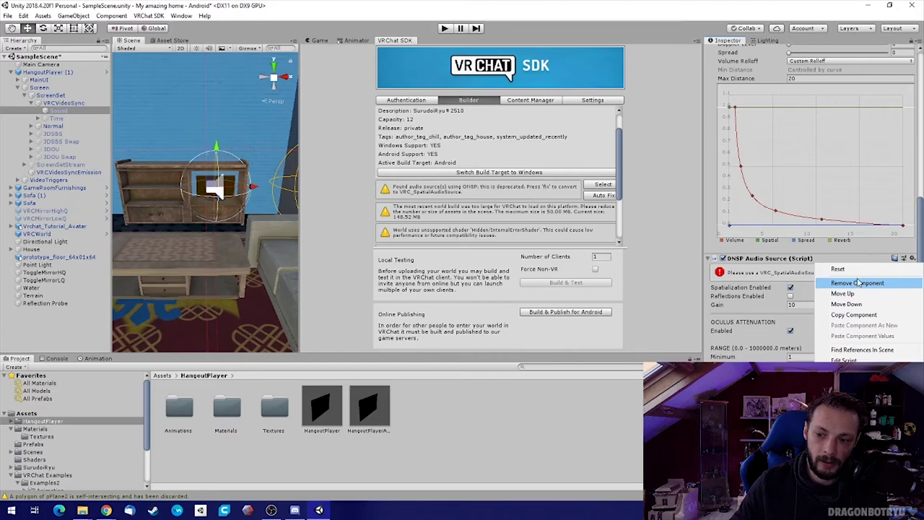
{"action": "left_click", "coordinate": [829, 283]}
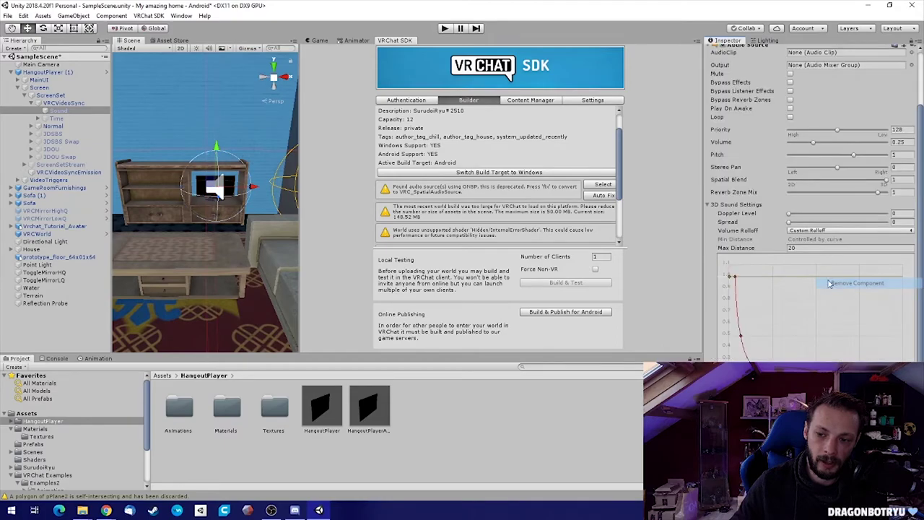
Replace the ONSP Audio Source on the MainUI's Audio Source object with a VRC spatial audio source
{"action": "left_click", "coordinate": [598, 188]}
{"action": "scroll", "coordinate": [787, 404], "scroll_direction": "down", "scroll_amount": 5}
{"action": "left_click", "coordinate": [809, 479]}
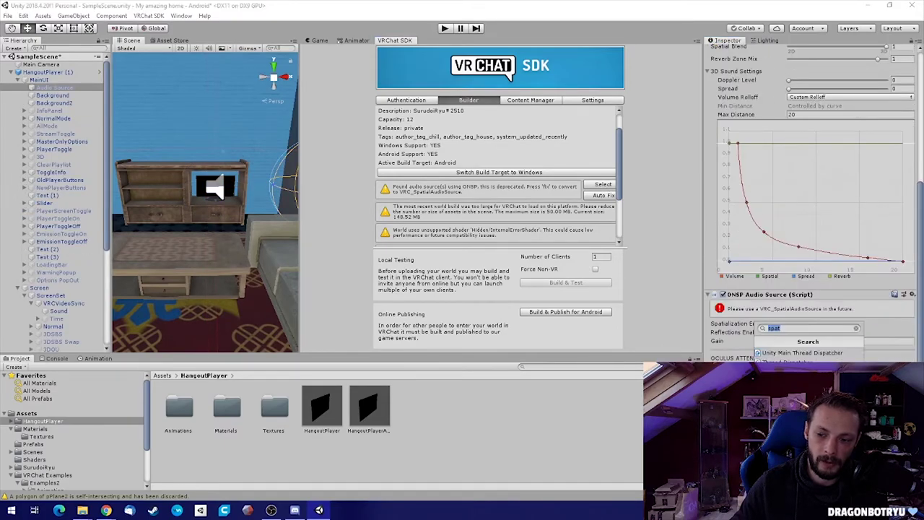
{"action": "key", "text": "Escape"}
{"action": "right_click", "coordinate": [823, 294]}
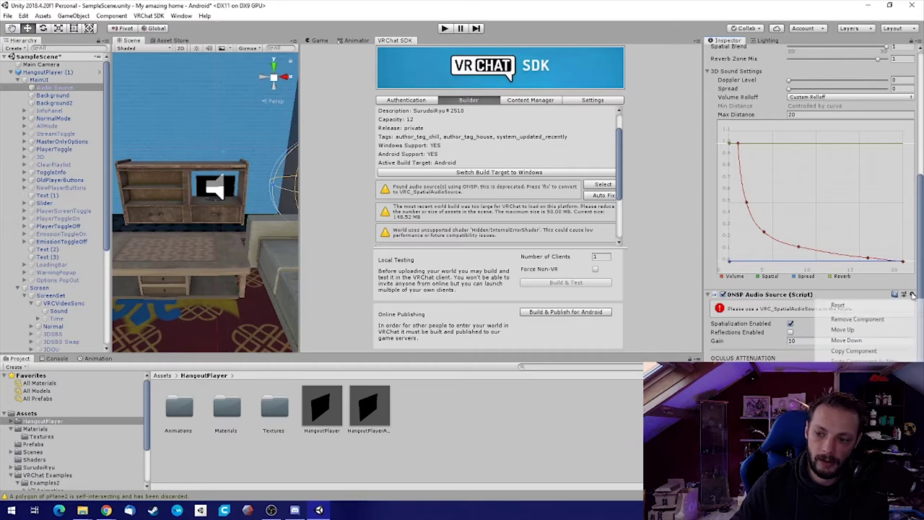
{"action": "left_click", "coordinate": [856, 318]}
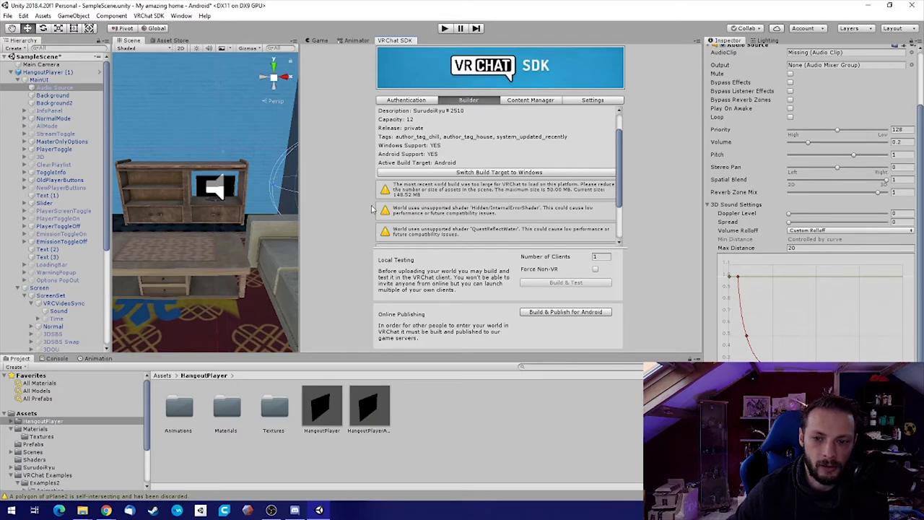
Close the SDK's upload notice and launch VRChat through Steam
{"action": "mouse_move", "coordinate": [301, 206]}
{"action": "left_mouse_down"}
{"action": "mouse_move", "coordinate": [259, 203]}
{"action": "mouse_move", "coordinate": [307, 204]}
{"action": "mouse_move", "coordinate": [297, 205]}
{"action": "left_mouse_up"}
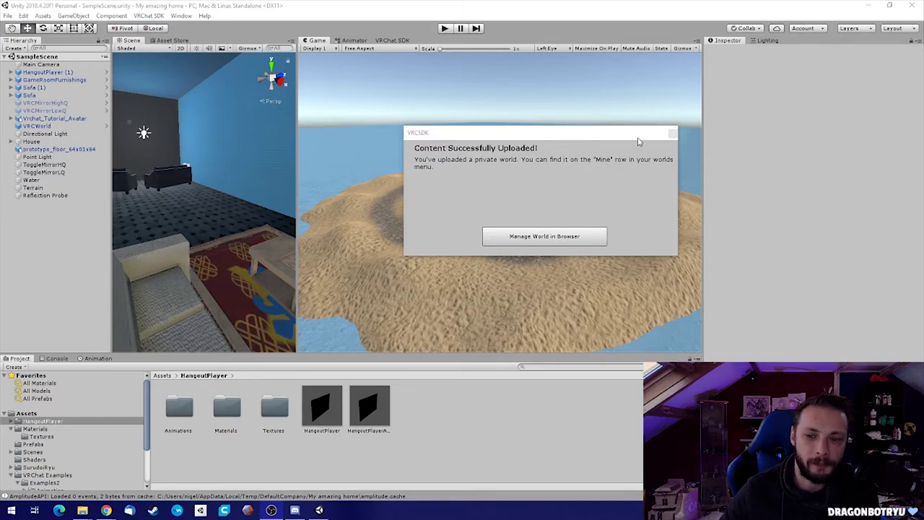
{"action": "left_click", "coordinate": [672, 133]}
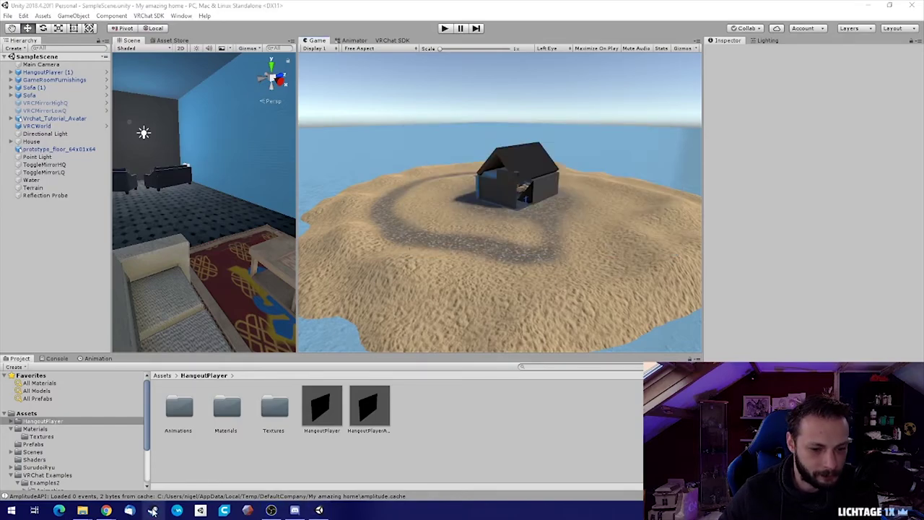
{"action": "right_click", "coordinate": [152, 510]}
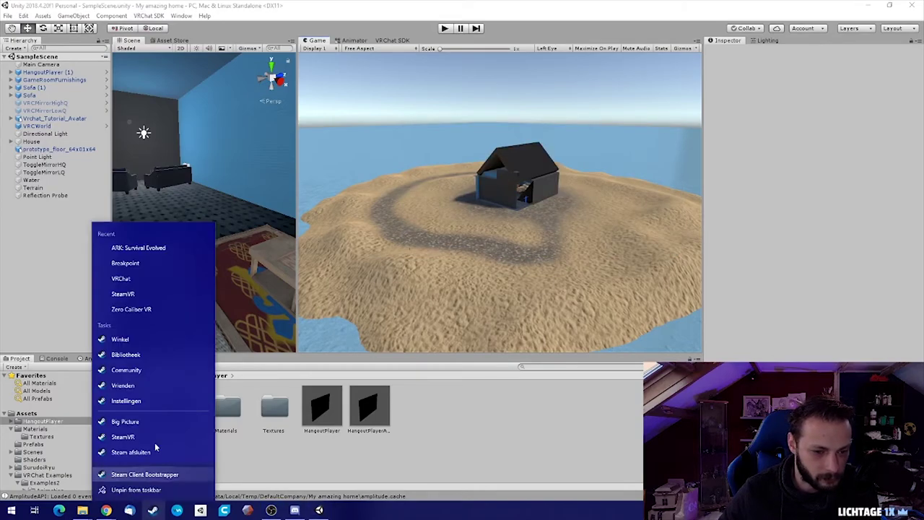
{"action": "left_click", "coordinate": [146, 279]}
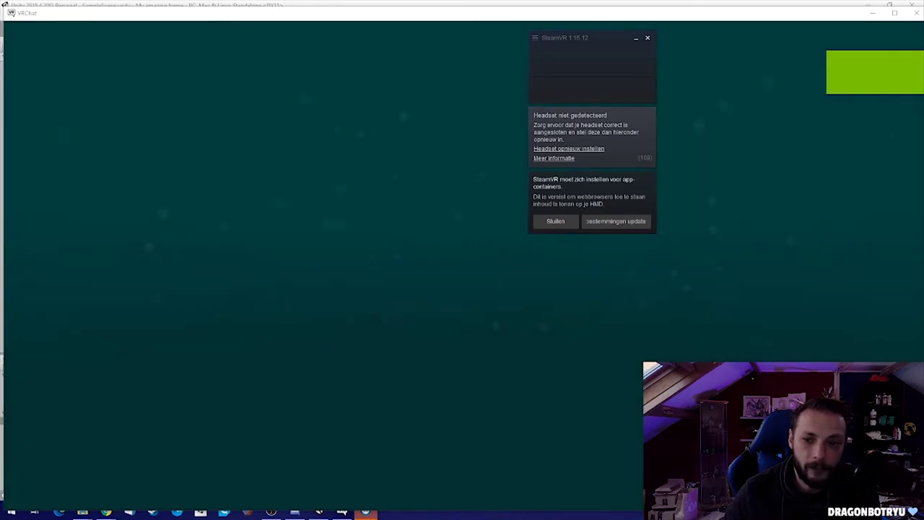
Minimize the SteamVR window, enter the loaded VRChat world and walk around in it
{"action": "left_click", "coordinate": [635, 38]}
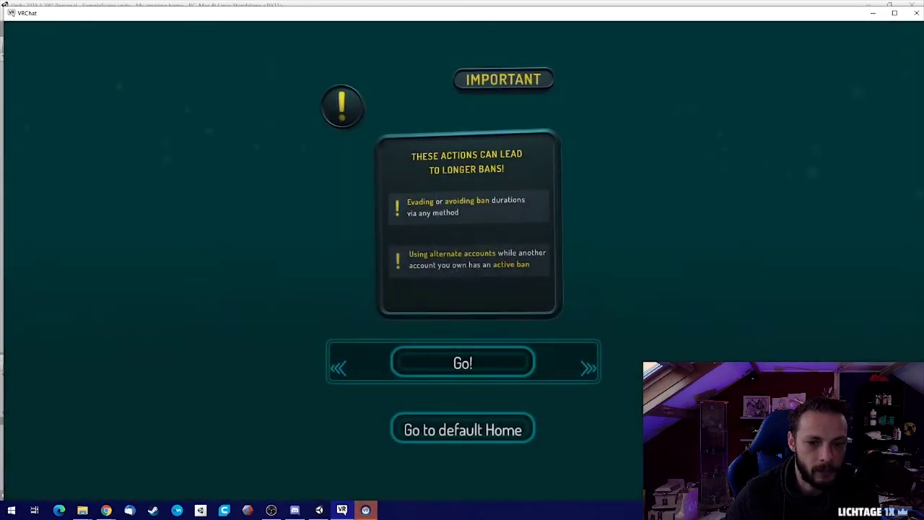
{"action": "left_click", "coordinate": [433, 363]}
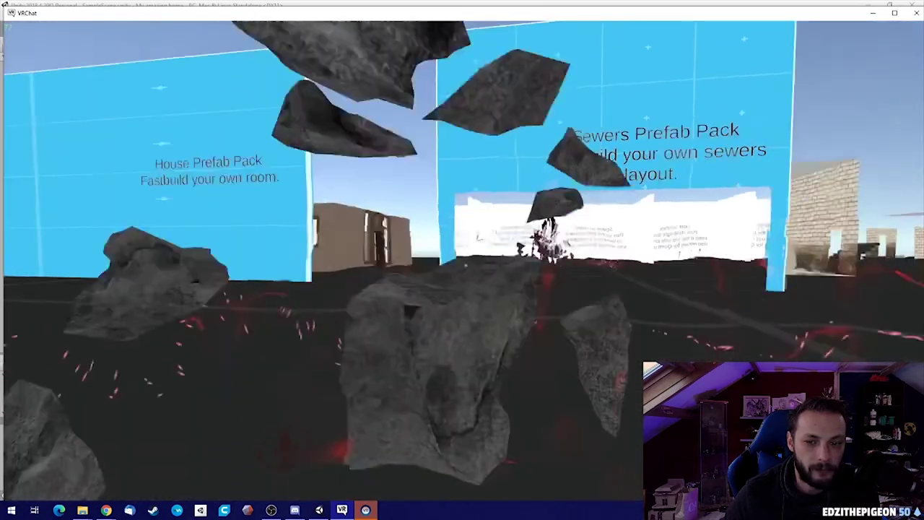
{"action": "key", "text": "w"}
{"action": "key", "text": "w"}
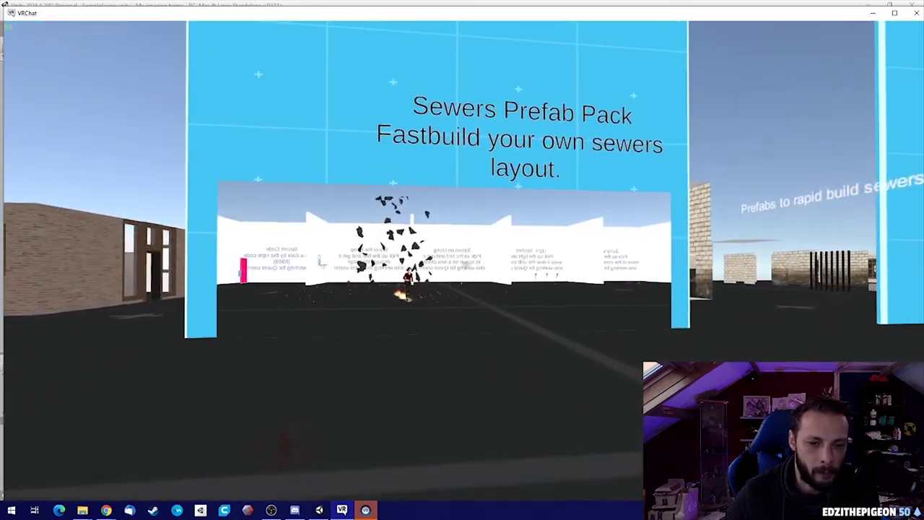
{"action": "key", "text": "w"}
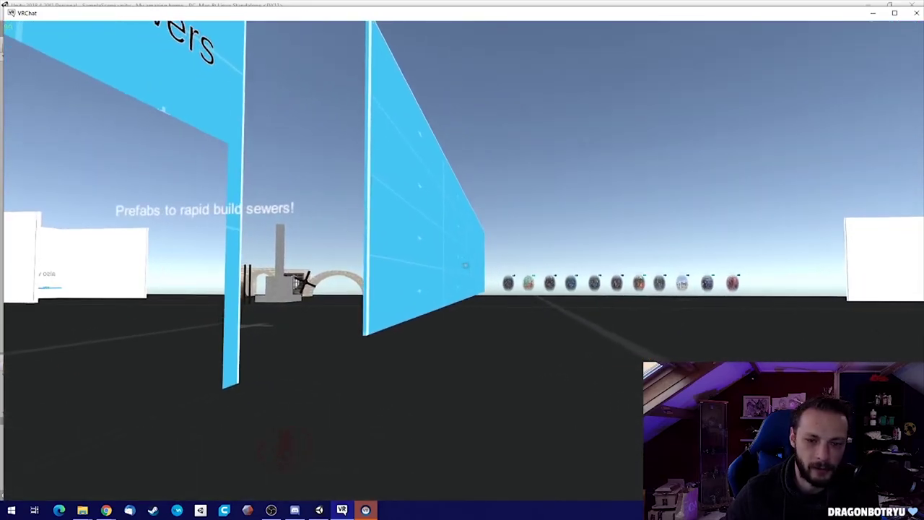
Browse the VRChat worlds list to the Mine row and open the details of Super awesome house
{"action": "key", "text": "Escape"}
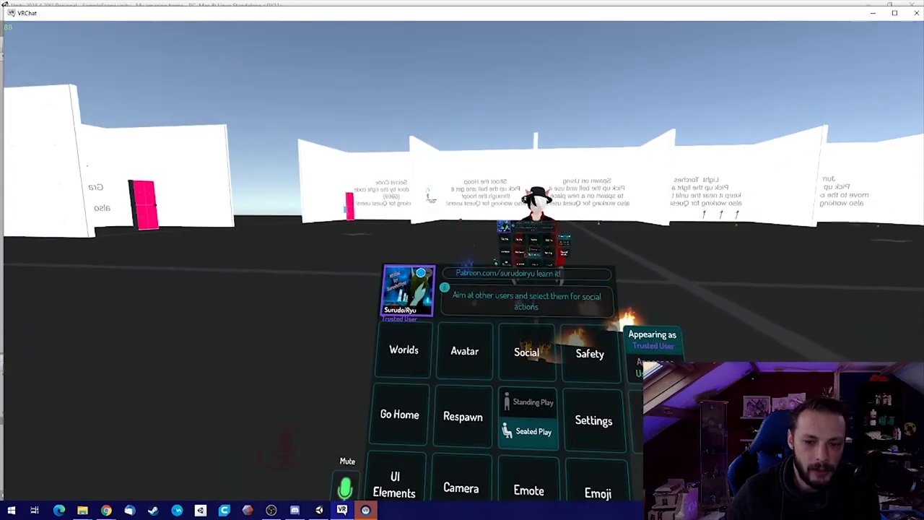
{"action": "left_click", "coordinate": [462, 269]}
{"action": "scroll", "coordinate": [462, 303], "scroll_direction": "down", "scroll_amount": 10}
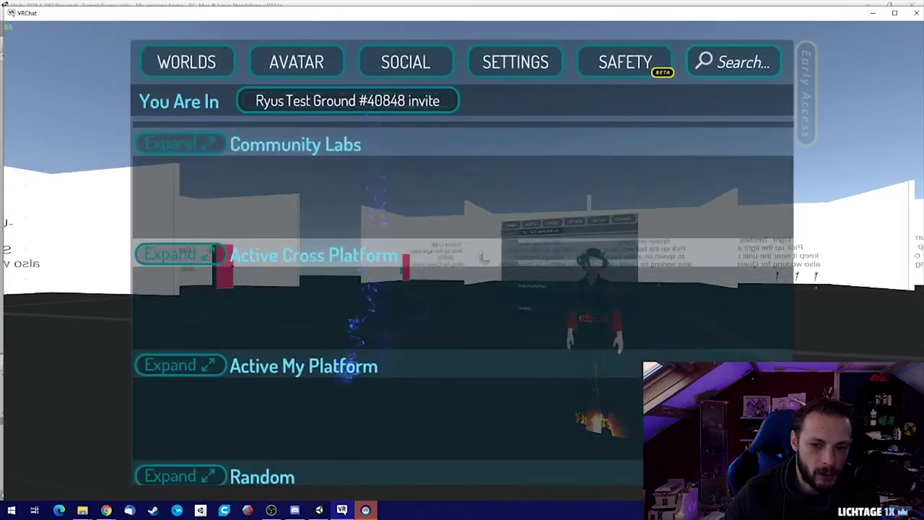
{"action": "scroll", "coordinate": [463, 304], "scroll_direction": "down", "scroll_amount": 2}
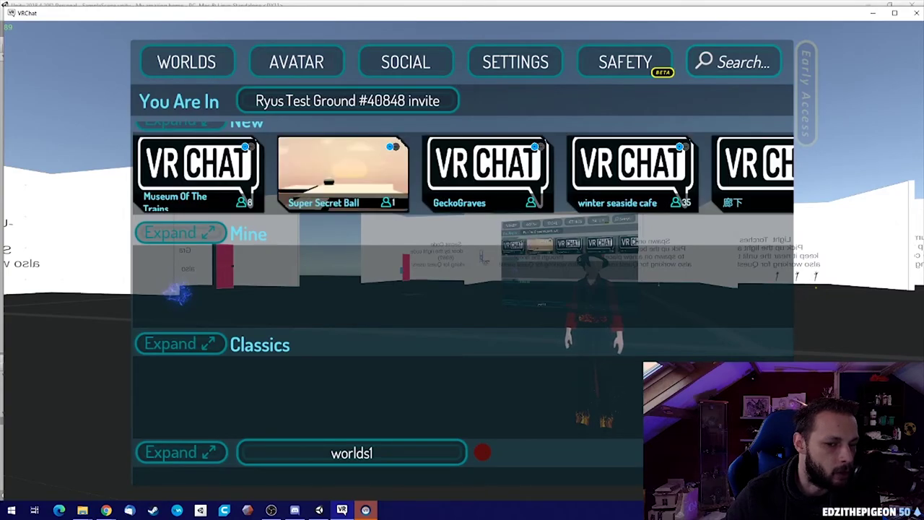
{"action": "left_click", "coordinate": [196, 320]}
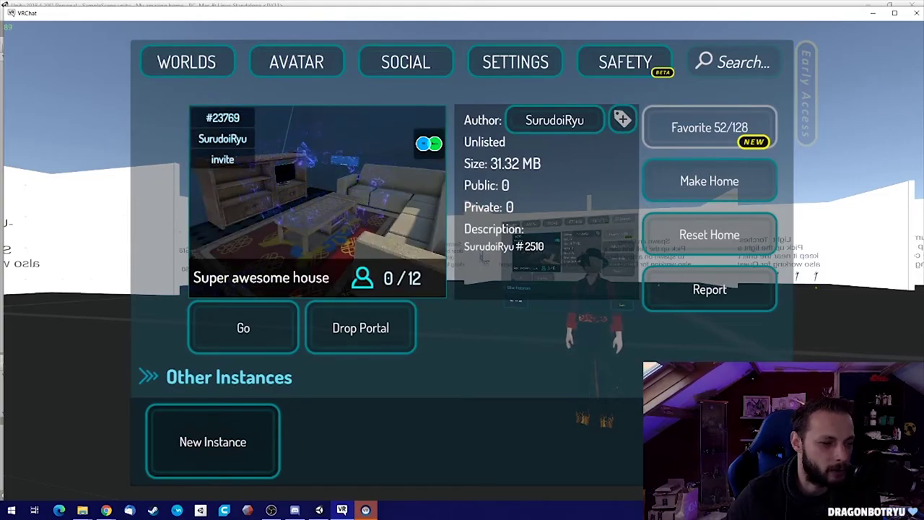
Travel to the Super awesome house world and walk past the sofas inside
{"action": "left_click", "coordinate": [253, 330]}
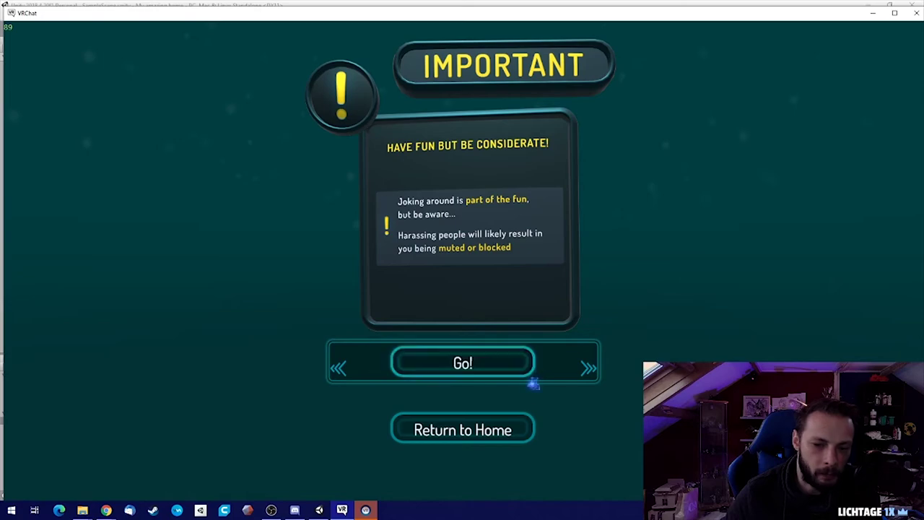
{"action": "left_click", "coordinate": [496, 363]}
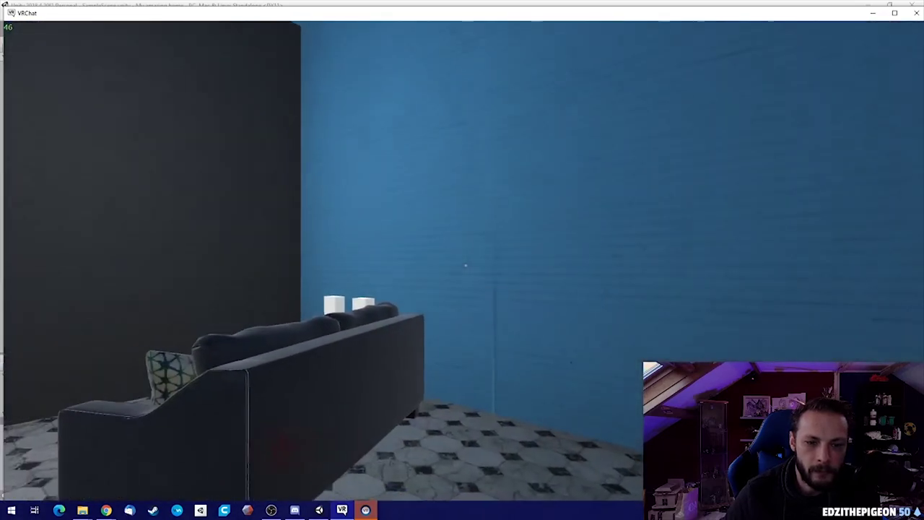
{"action": "key", "text": "w"}
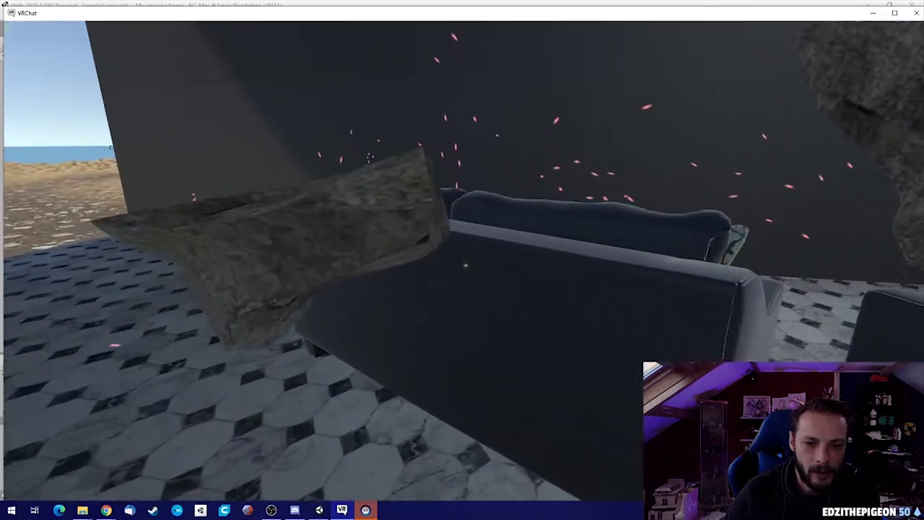
Walk to the white cube switches on the blue brick wall and turn on the mirror
{"action": "key", "text": "w"}
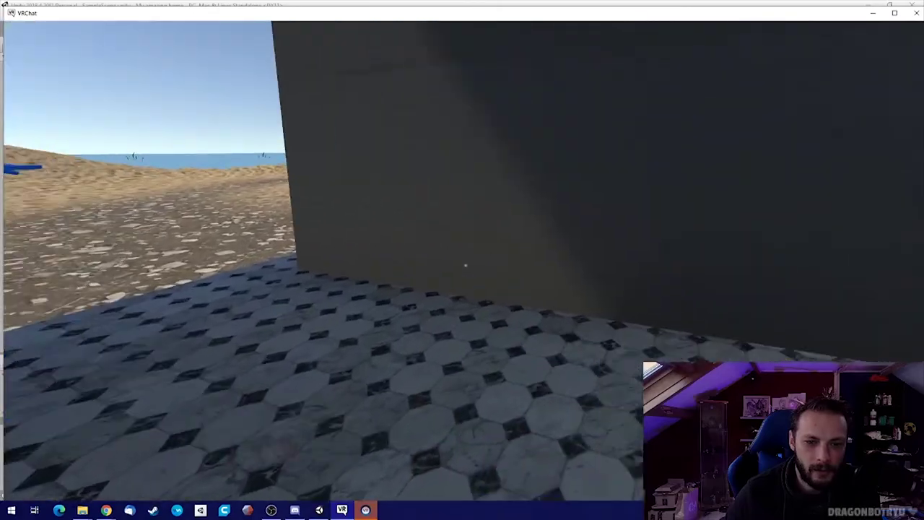
{"action": "key", "text": "a"}
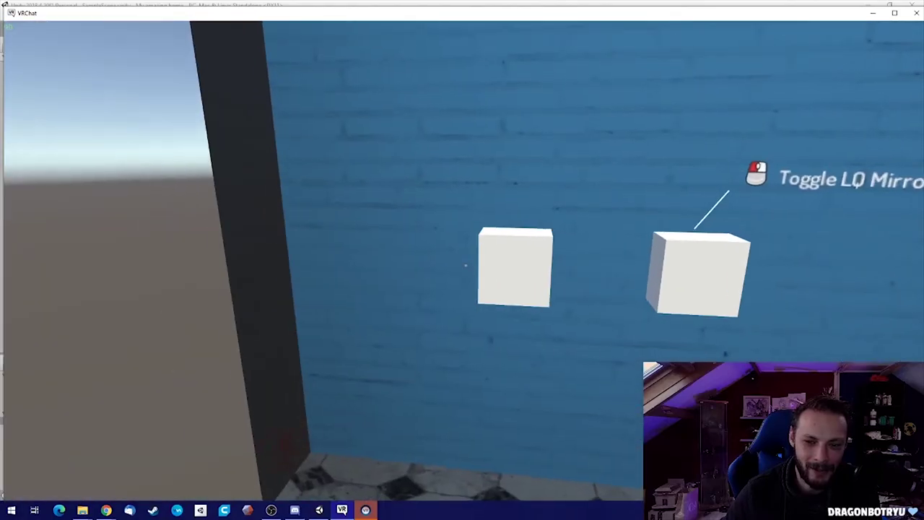
{"action": "left_click", "coordinate": [466, 265]}
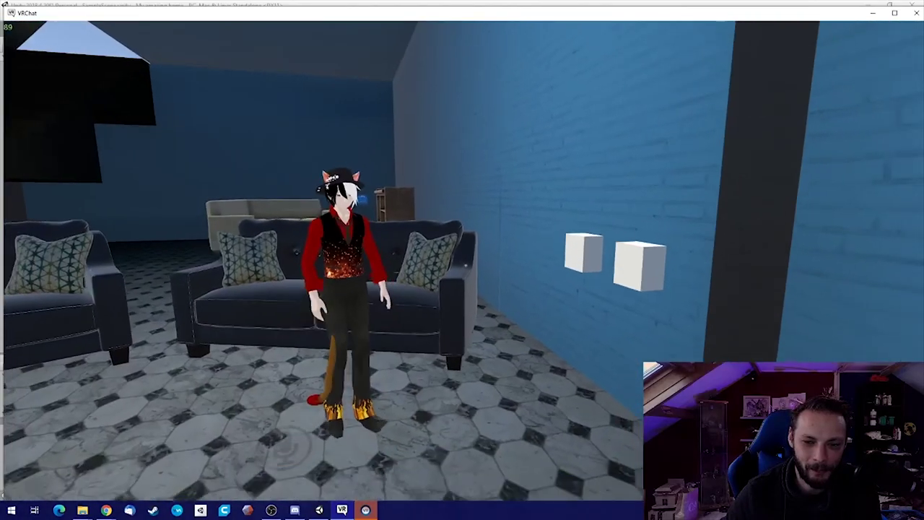
Test the seat of a dark blue sofa facing the mirror by sitting down and getting up again
{"action": "key", "text": "w"}
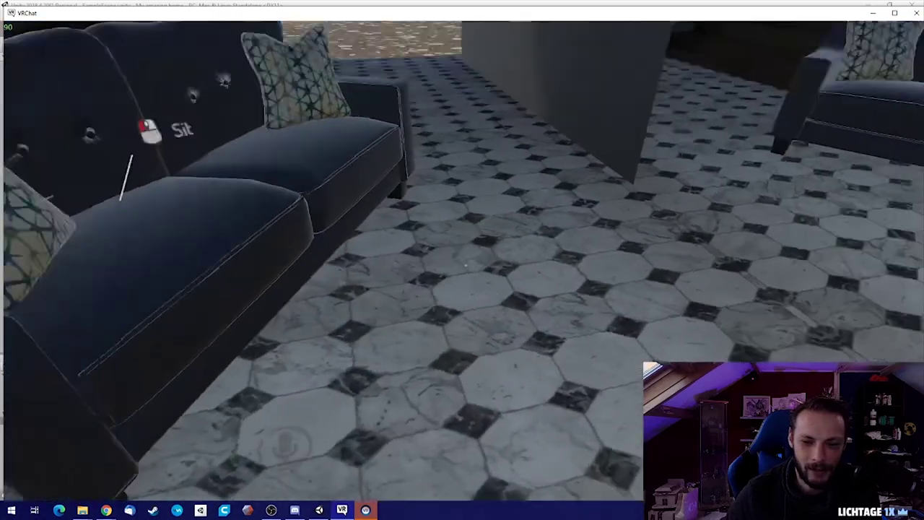
{"action": "left_click", "coordinate": [465, 265]}
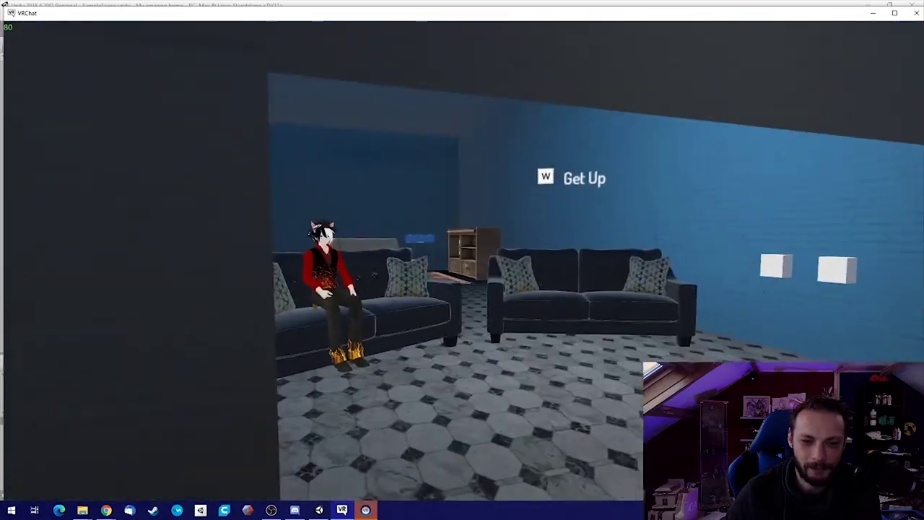
{"action": "key", "text": "w"}
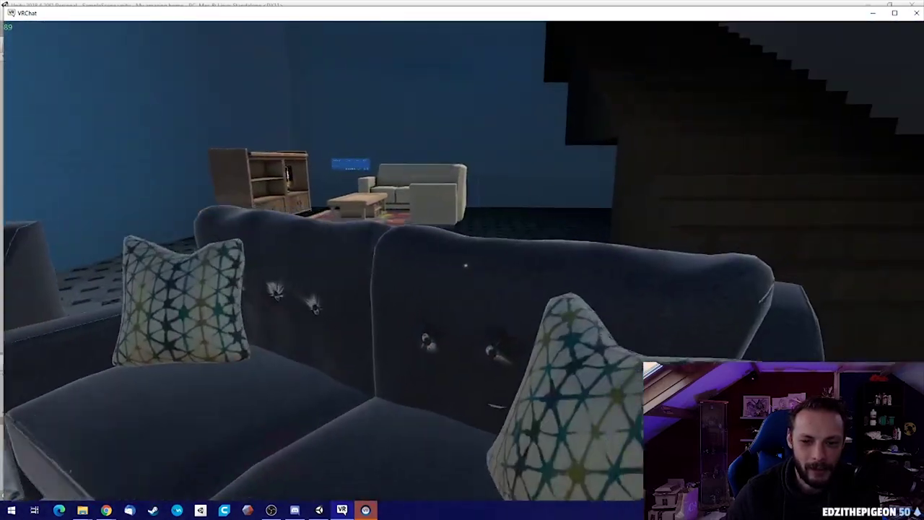
Walk to the television in the wooden cabinet and inspect its picture and the video player's control panel
{"action": "key", "text": "w"}
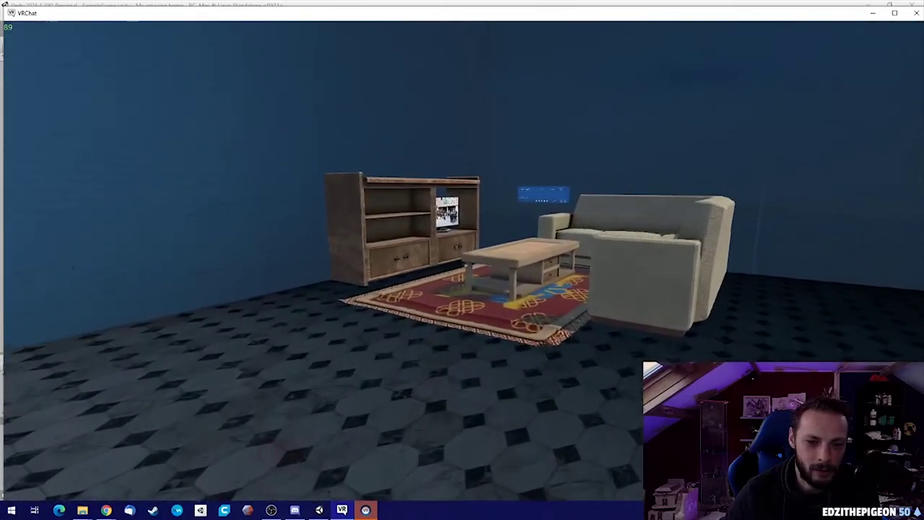
{"action": "key", "text": "w"}
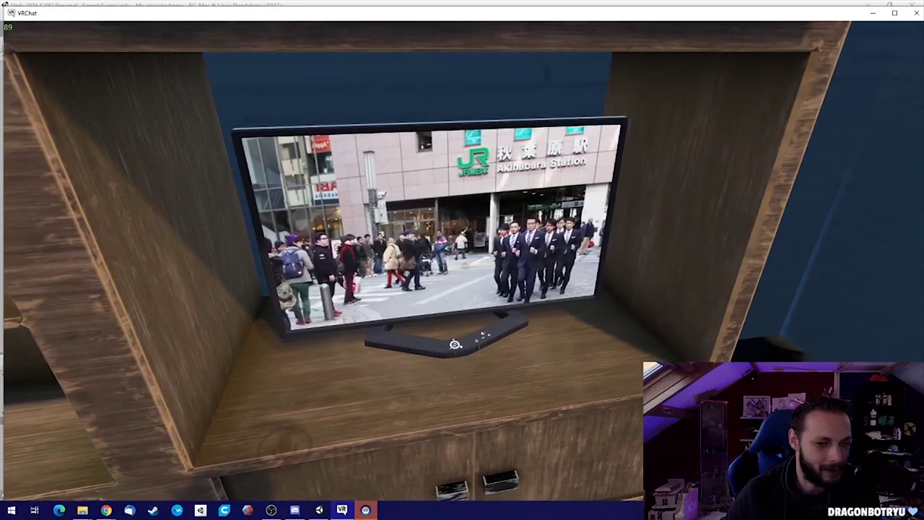
{"action": "key", "text": "a"}
{"action": "key", "text": "s"}
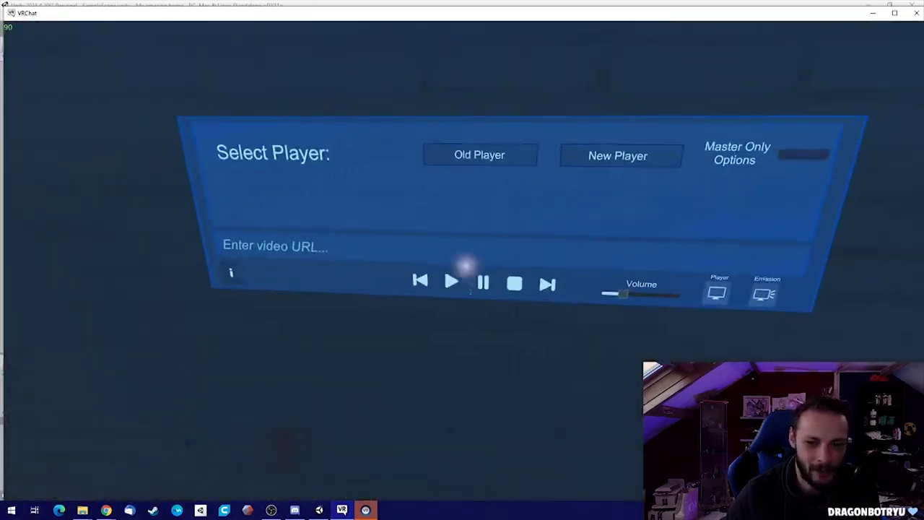
{"action": "key", "text": "d"}
{"action": "key", "text": "s"}
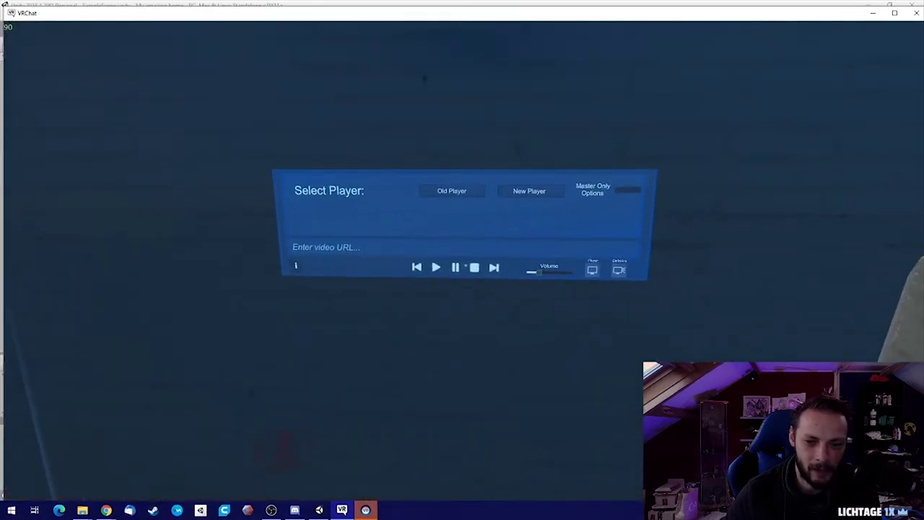
Skip the video player to the next video and check the playback on the television
{"action": "key", "text": "w"}
{"action": "left_click", "coordinate": [466, 266]}
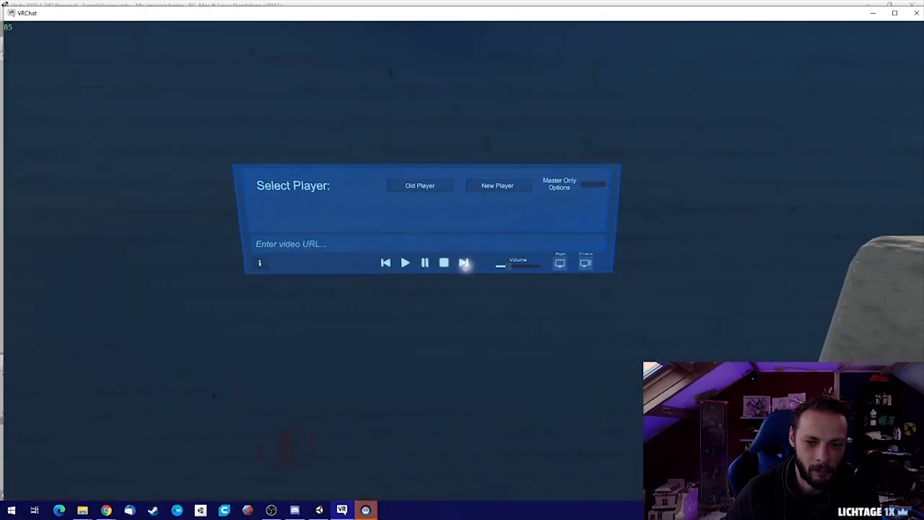
{"action": "key", "text": "s"}
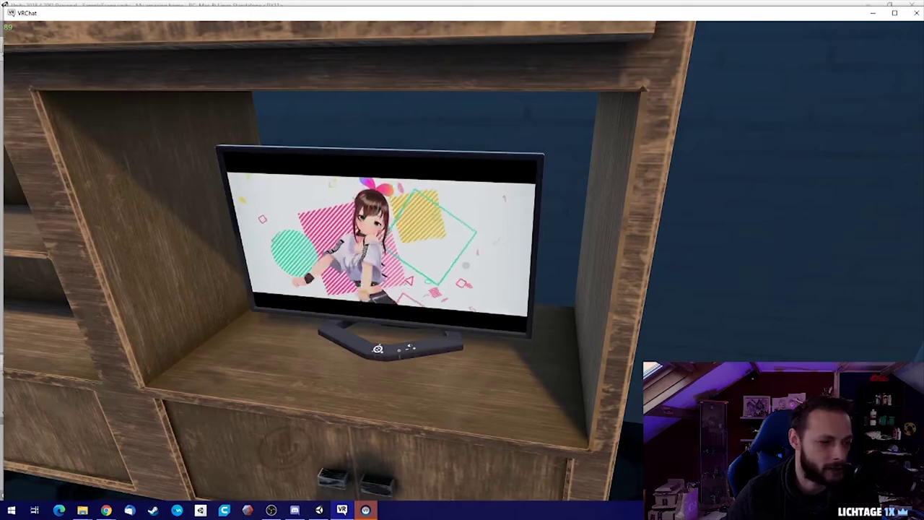
{"action": "key", "text": "s"}
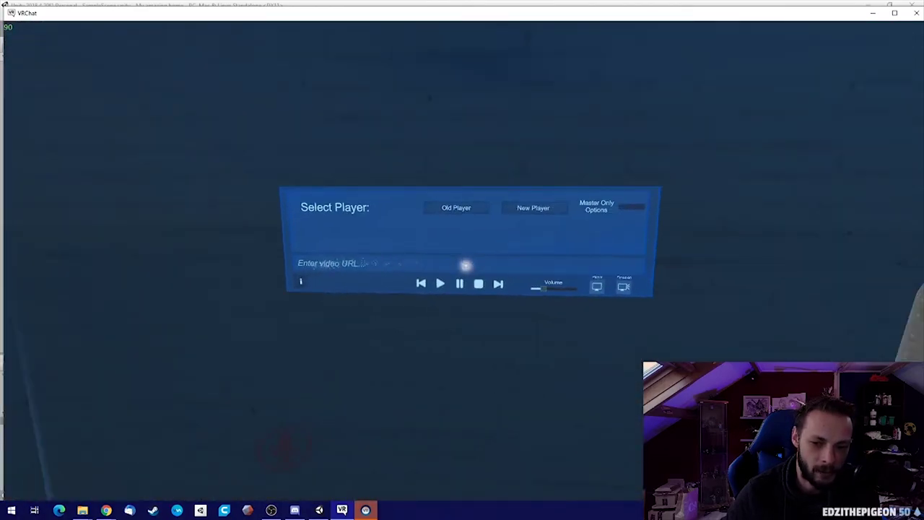
{"action": "key", "text": "w"}
{"action": "key", "text": "w"}
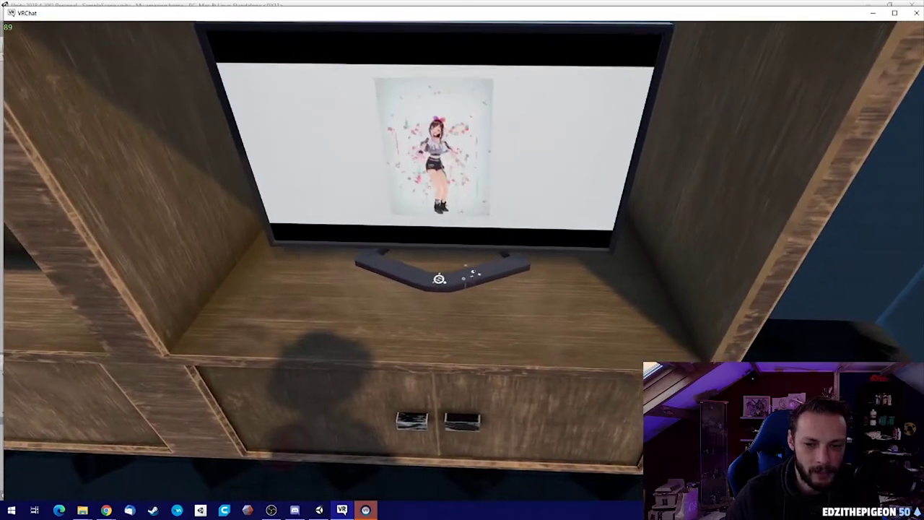
{"action": "key", "text": "w"}
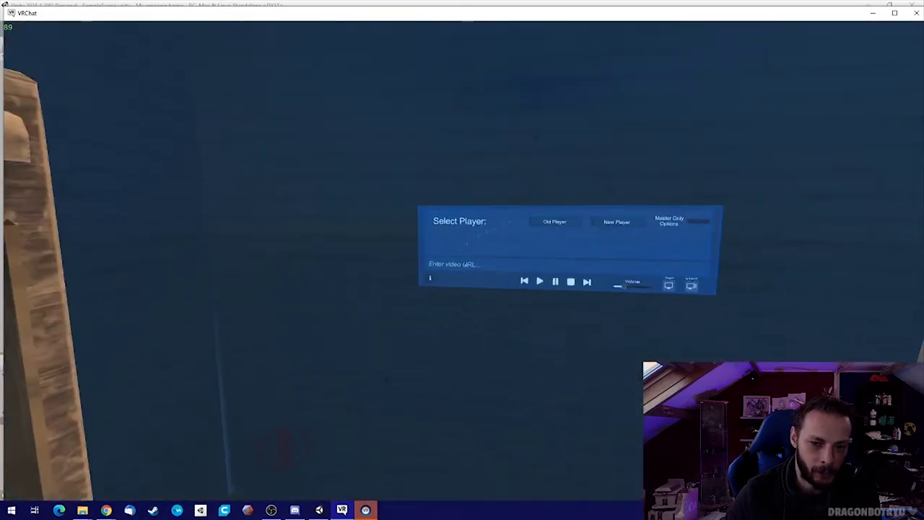
{"action": "key", "text": "a"}
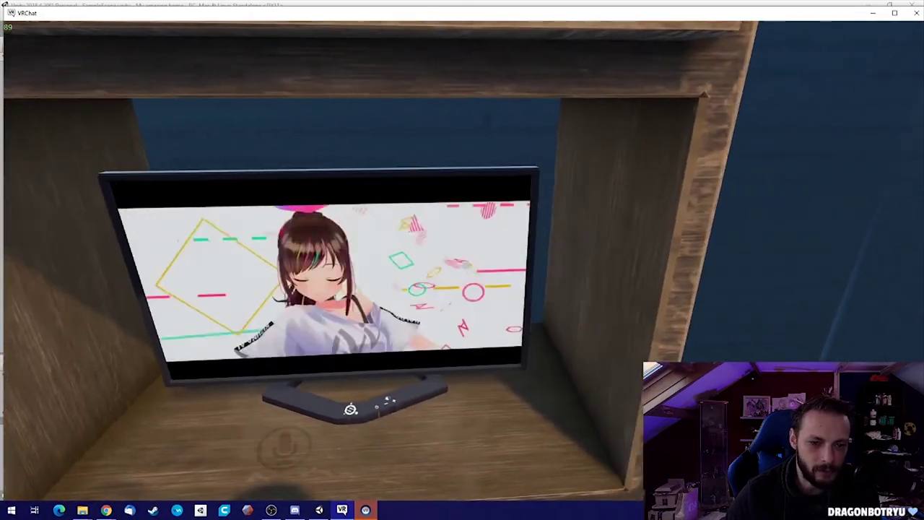
Test the seats of the beige corner sofa by sitting down and getting up again
{"action": "key", "text": "w"}
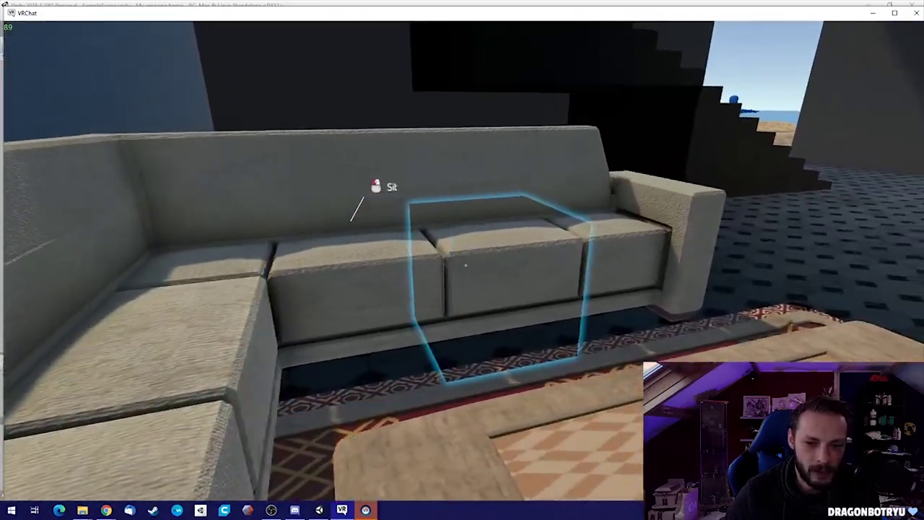
{"action": "left_click", "coordinate": [466, 265]}
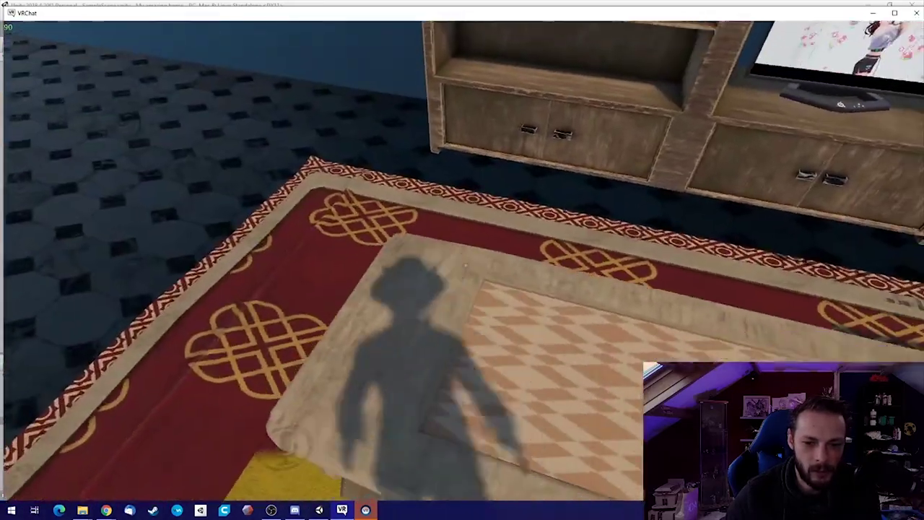
{"action": "key", "text": "a"}
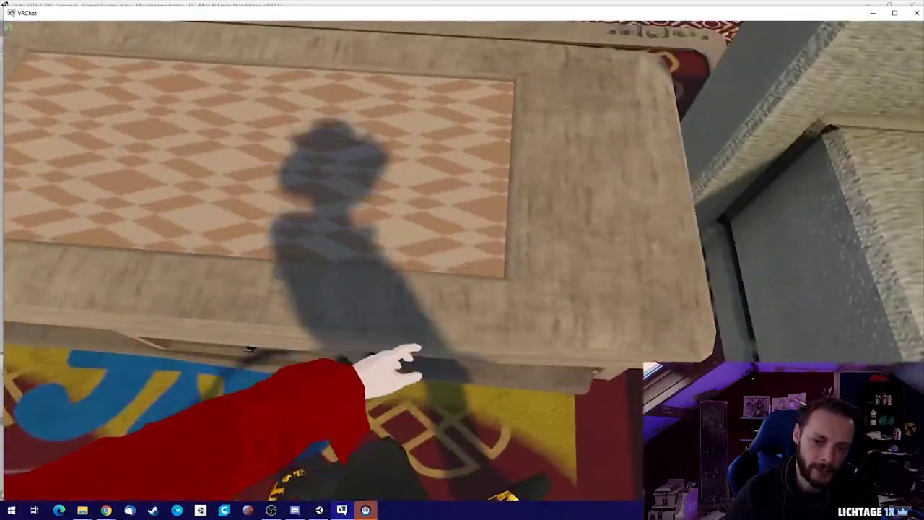
{"action": "key", "text": "w"}
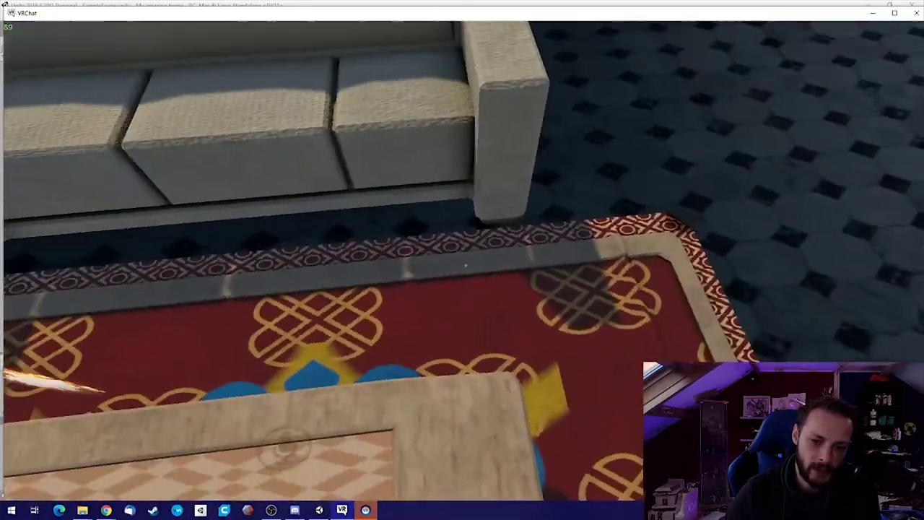
{"action": "key", "text": "w"}
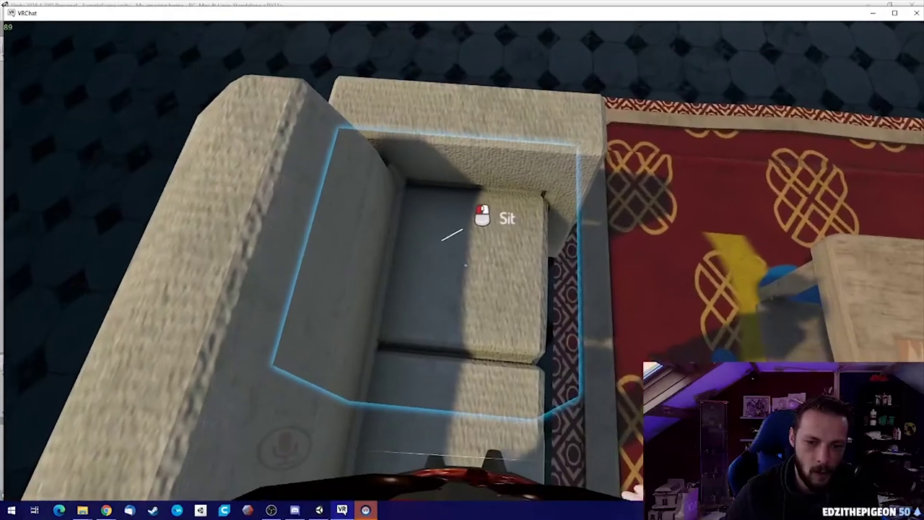
{"action": "left_click", "coordinate": [466, 265]}
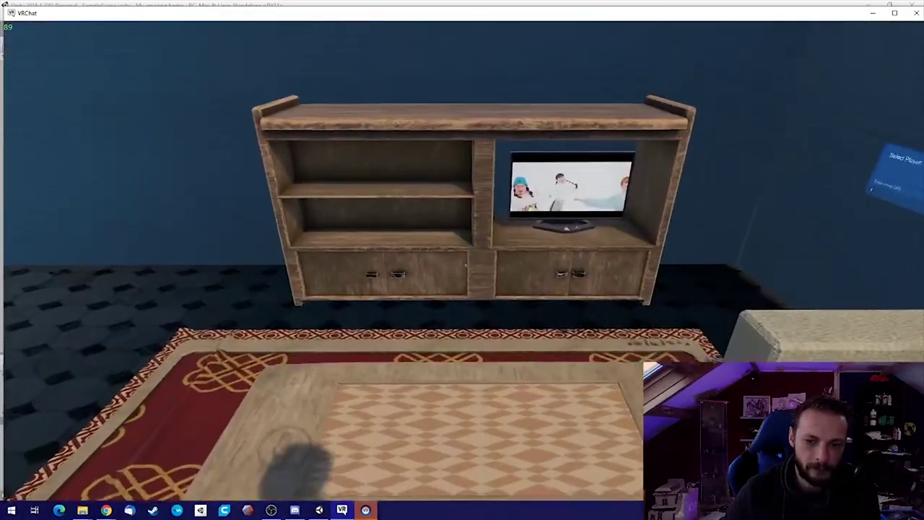
{"action": "key", "text": "w"}
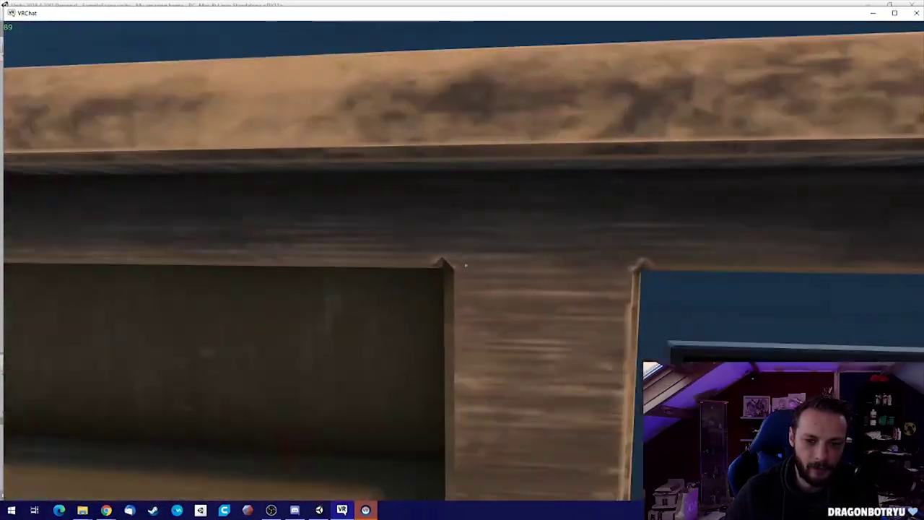
Walk back past the cabinet and between the dark blue sofas to stand in front of the mirror
{"action": "key", "text": "w"}
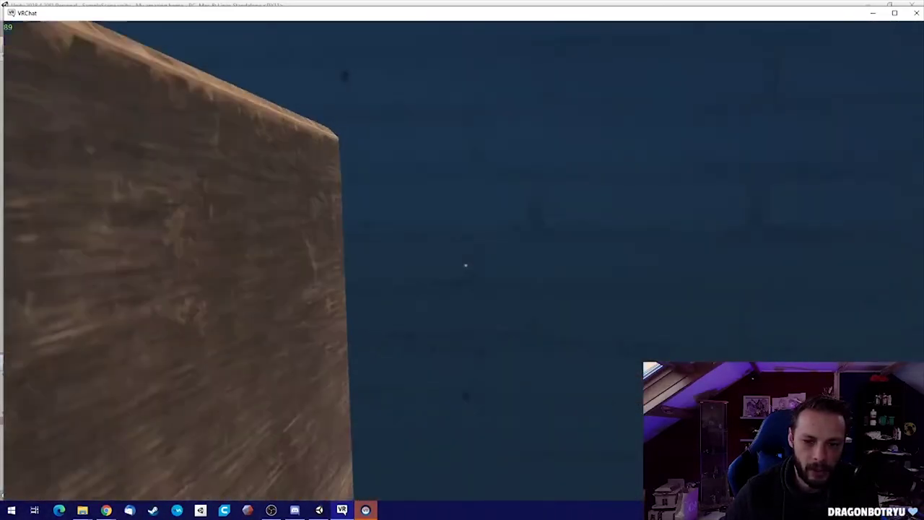
{"action": "key", "text": "w"}
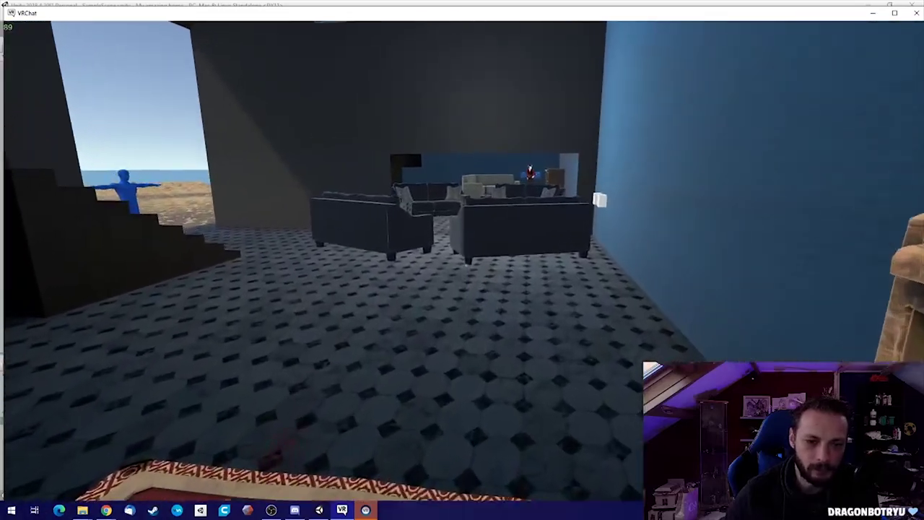
{"action": "key", "text": "w"}
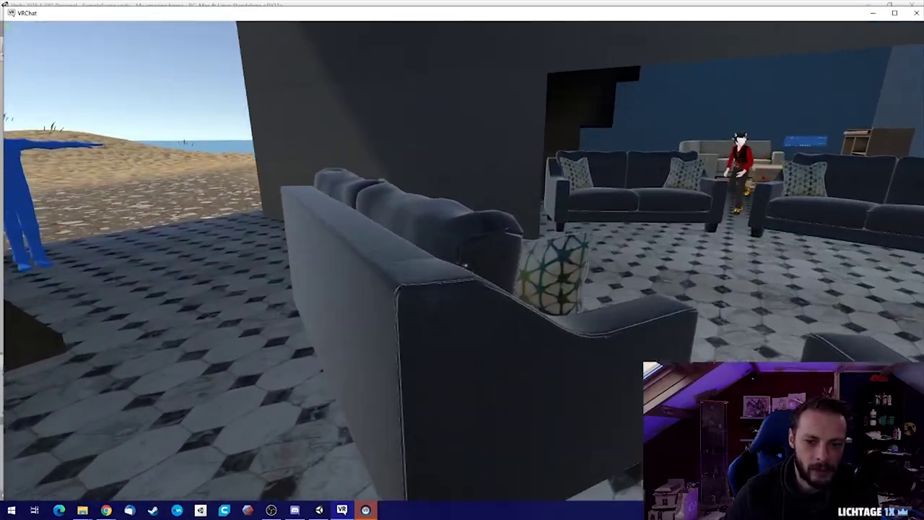
{"action": "key", "text": "s"}
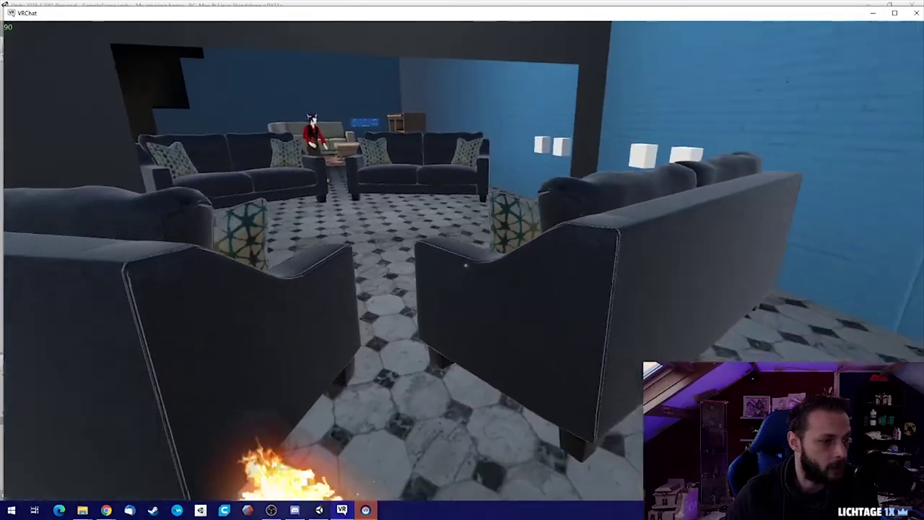
{"action": "key", "text": "w"}
{"action": "key", "text": "w"}
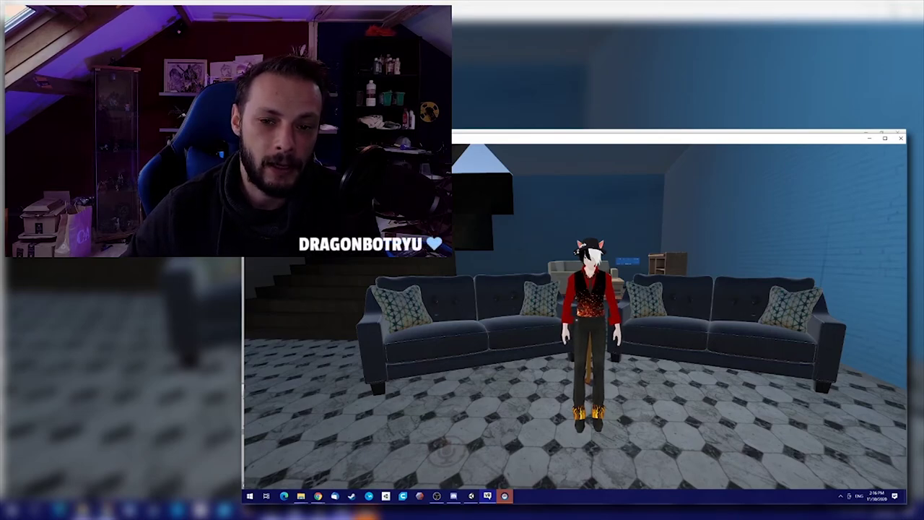
Travel to the Stolf world from the Mine row of the worlds list and walk through its house
{"action": "key", "text": "Escape"}
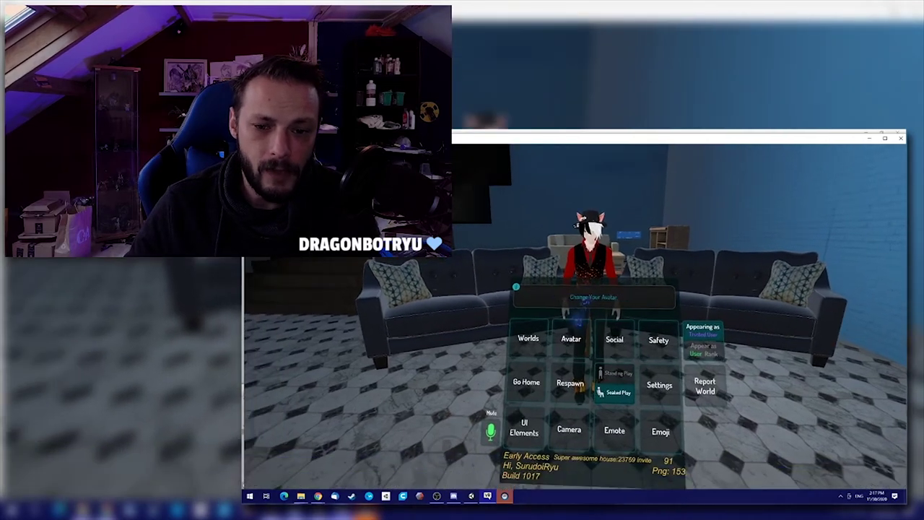
{"action": "left_click", "coordinate": [560, 326]}
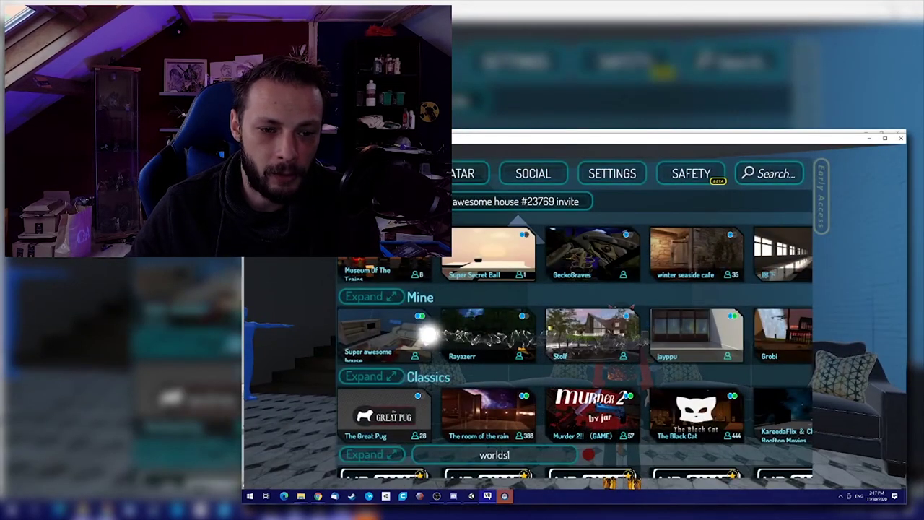
{"action": "left_click", "coordinate": [599, 331]}
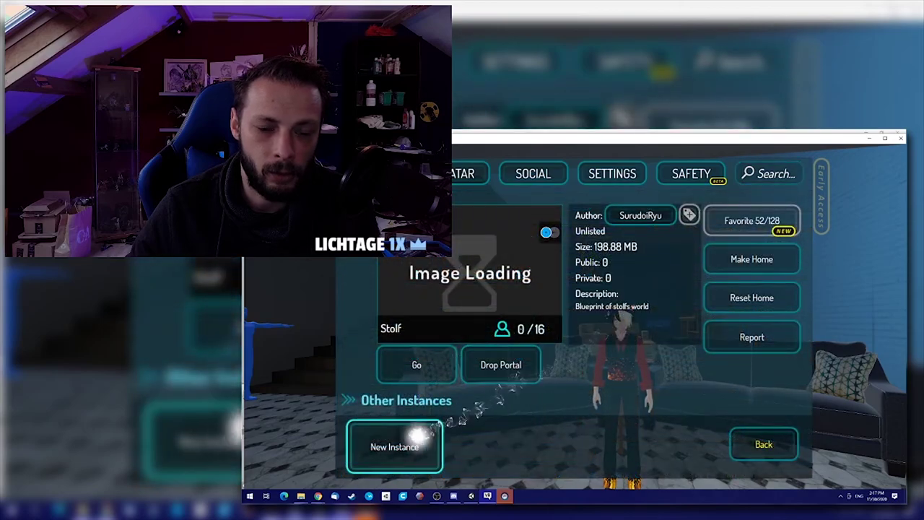
{"action": "left_click", "coordinate": [426, 365]}
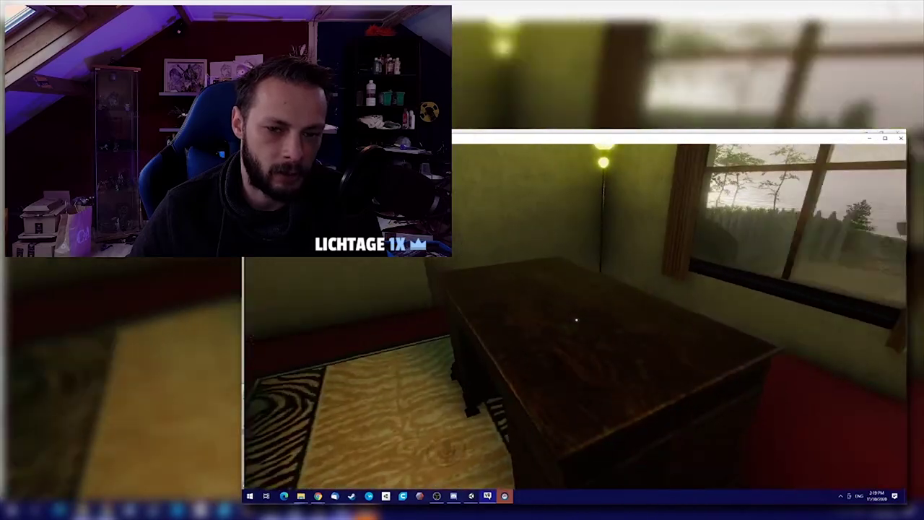
{"action": "key", "text": "w"}
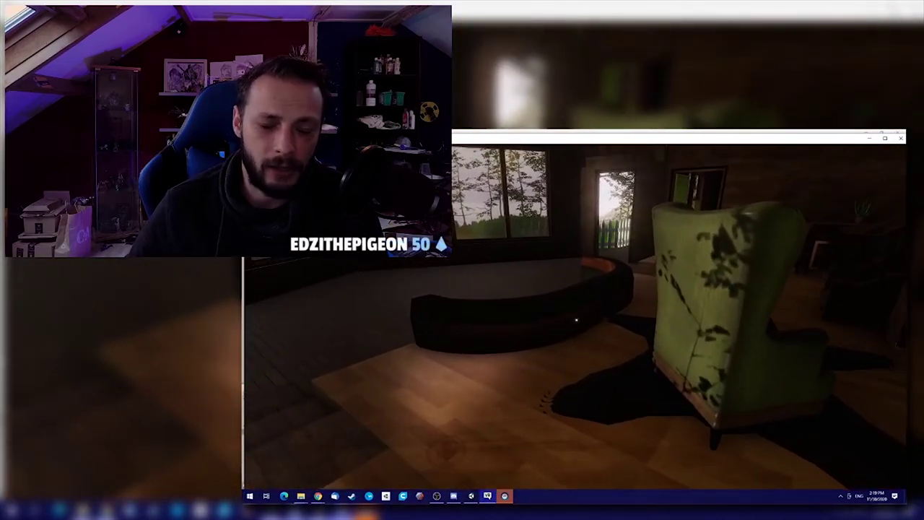
{"action": "key", "text": "w"}
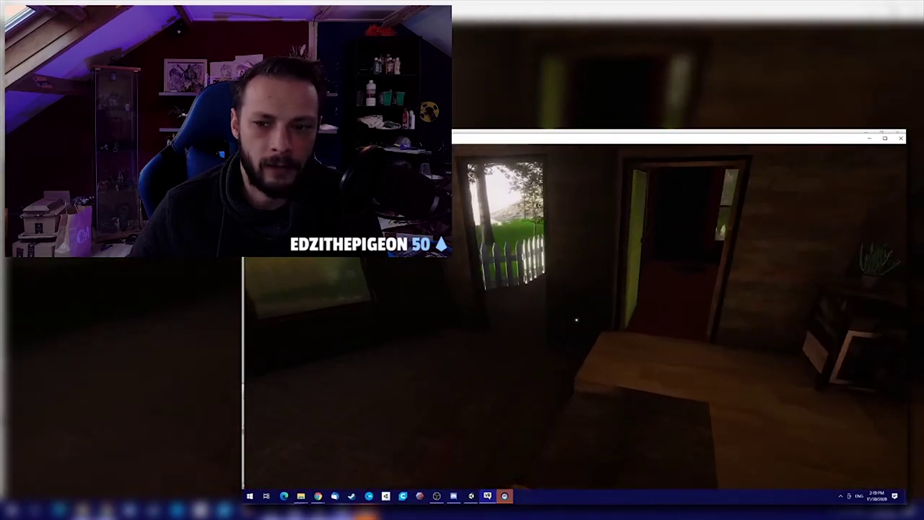